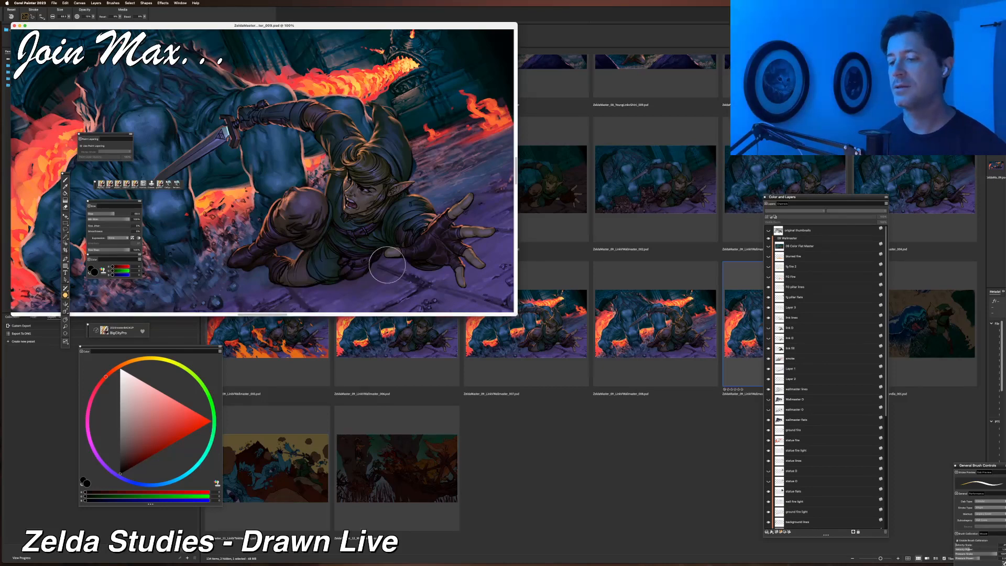
Enlarge the document window and zoom and pan around the painting to examine the figures.
{"action": "mouse_move", "coordinate": [516, 314]}
{"action": "left_mouse_down"}
{"action": "mouse_move", "coordinate": [808, 446]}
{"action": "mouse_move", "coordinate": [823, 508]}
{"action": "mouse_move", "coordinate": [883, 513]}
{"action": "left_mouse_up"}
{"action": "key", "text": "super+plus"}
{"action": "key", "text": "super+plus"}
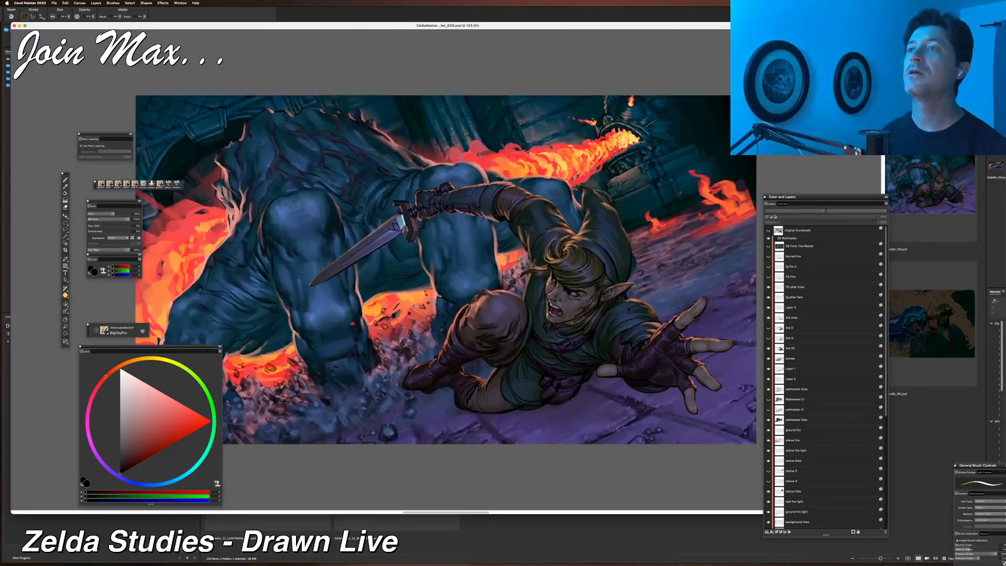
{"action": "left_click_drag", "start_coordinate": [535, 252], "coordinate": [528, 272]}
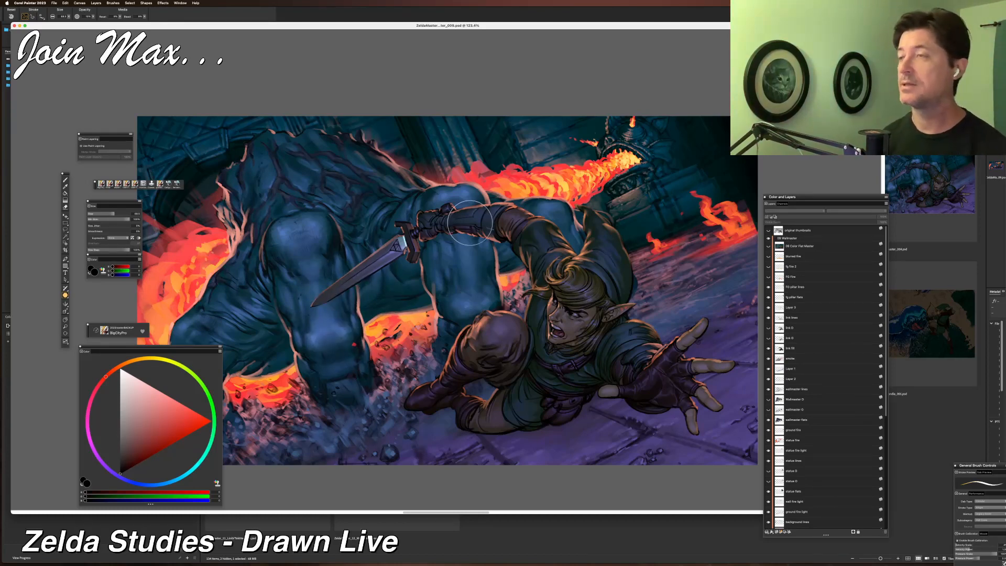
{"action": "key", "text": "super+equal"}
{"action": "left_click_drag", "start_coordinate": [462, 354], "coordinate": [438, 339]}
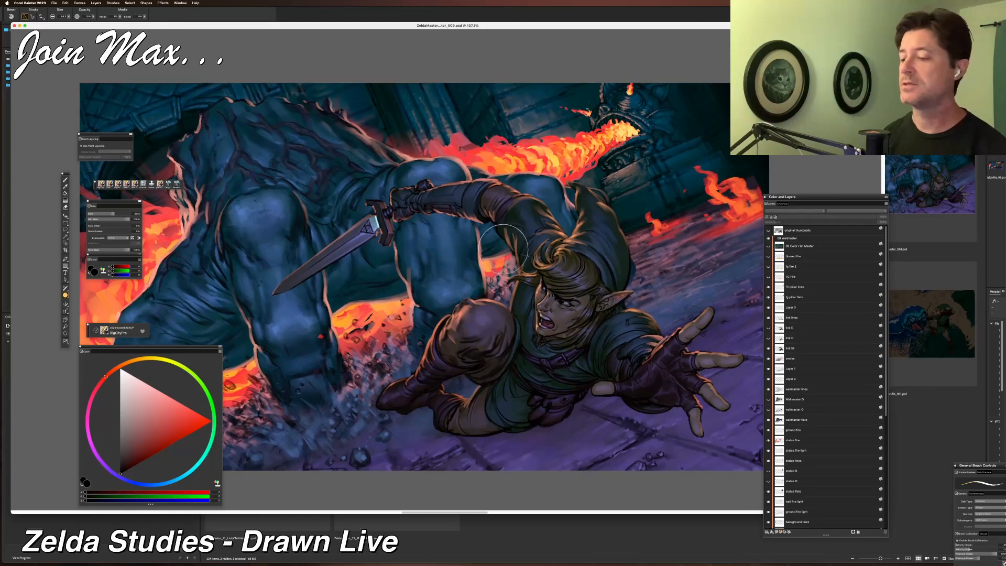
{"action": "key", "text": "super+minus"}
{"action": "left_click_drag", "start_coordinate": [482, 201], "coordinate": [506, 212]}
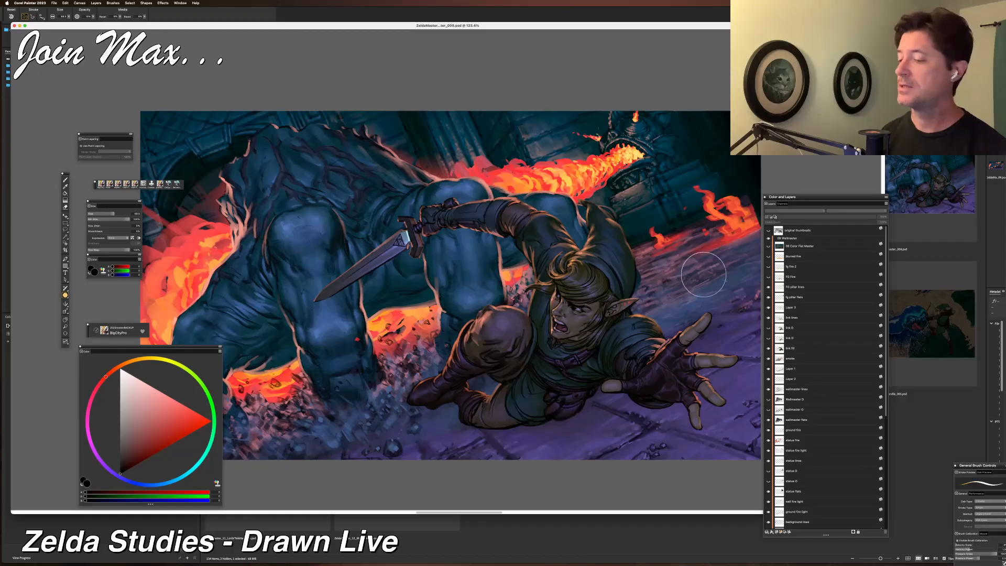
{"action": "left_click_drag", "start_coordinate": [543, 281], "coordinate": [622, 272]}
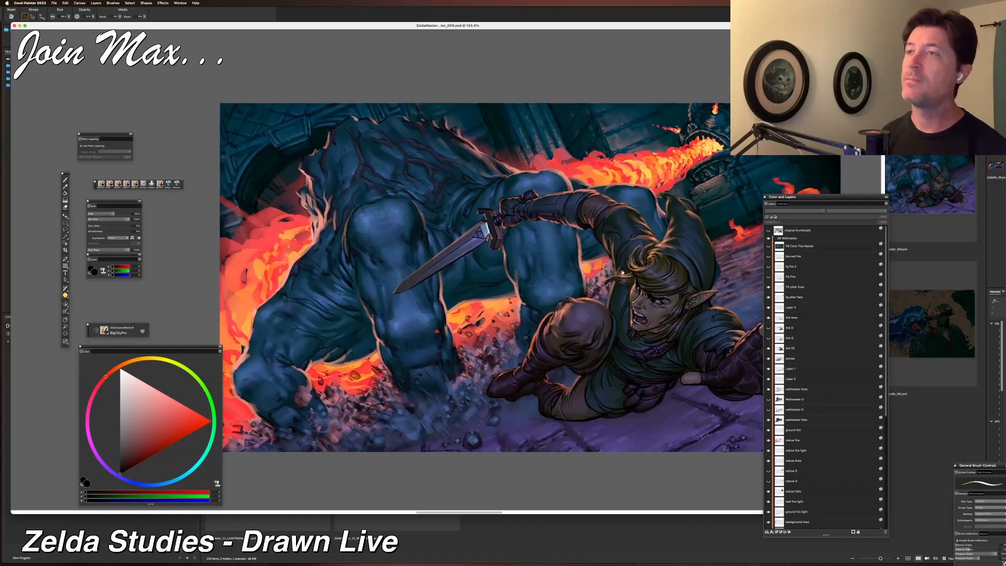
{"action": "left_click_drag", "start_coordinate": [623, 272], "coordinate": [617, 272]}
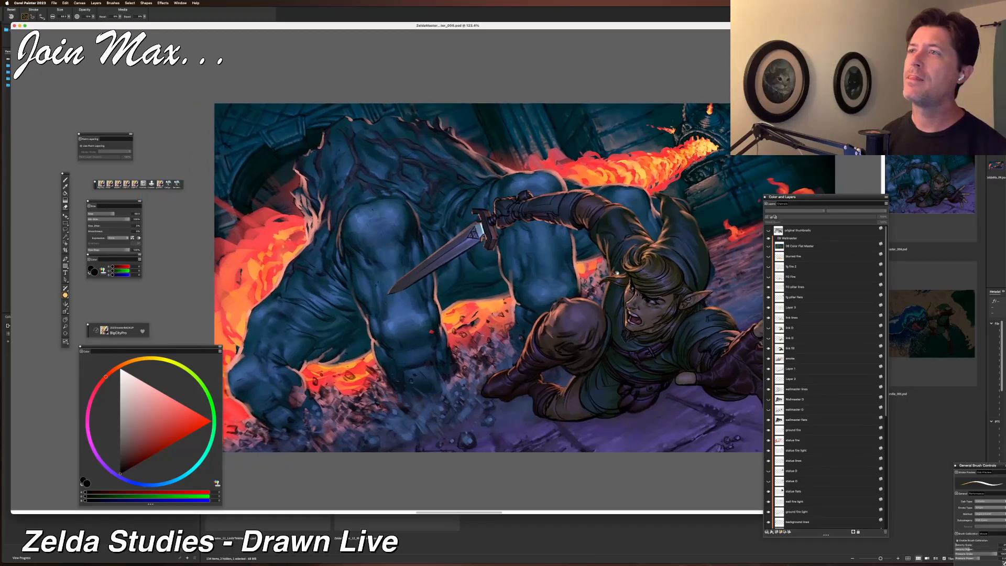
{"action": "left_click_drag", "start_coordinate": [618, 272], "coordinate": [539, 264]}
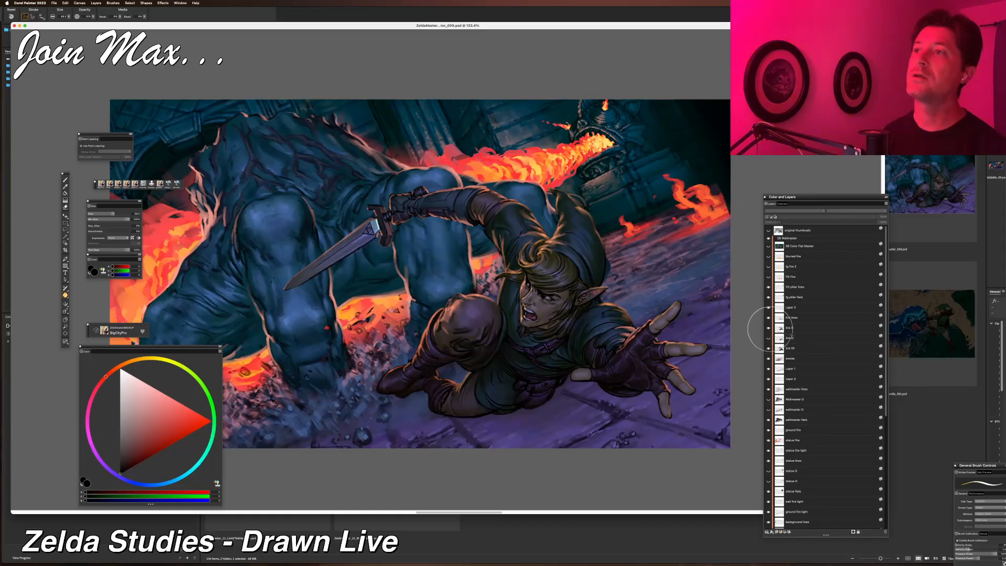
Toggle the Link lighting layer's visibility to compare, then select it and lower its opacity.
{"action": "left_click", "coordinate": [769, 339]}
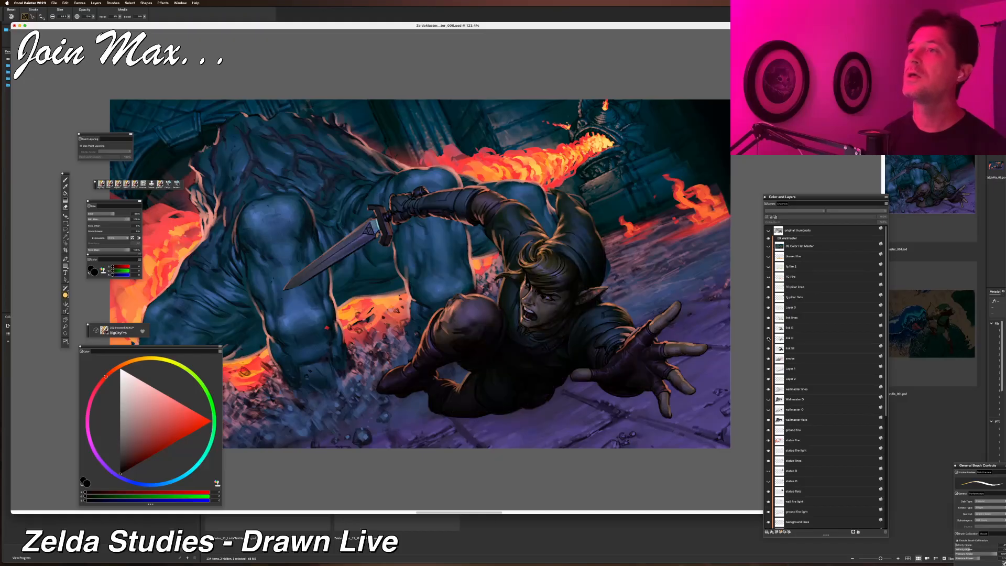
{"action": "left_click", "coordinate": [769, 338]}
{"action": "left_click", "coordinate": [769, 338]}
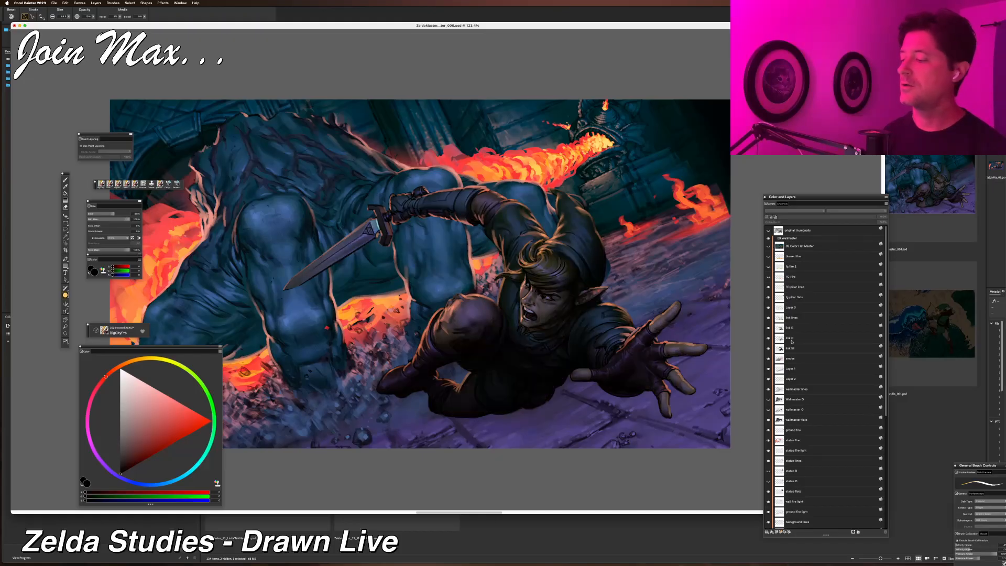
{"action": "left_click", "coordinate": [791, 339]}
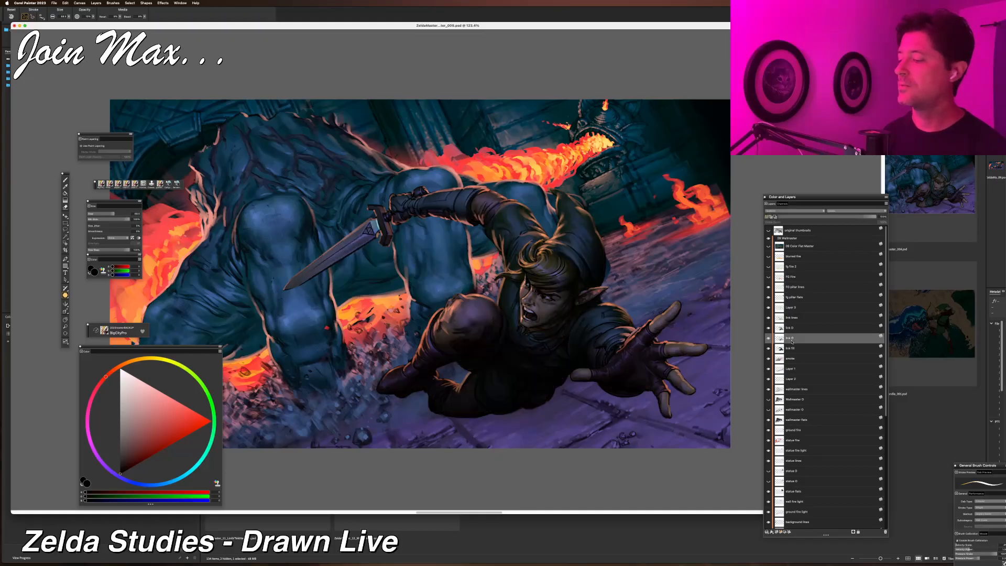
{"action": "left_click", "coordinate": [807, 217]}
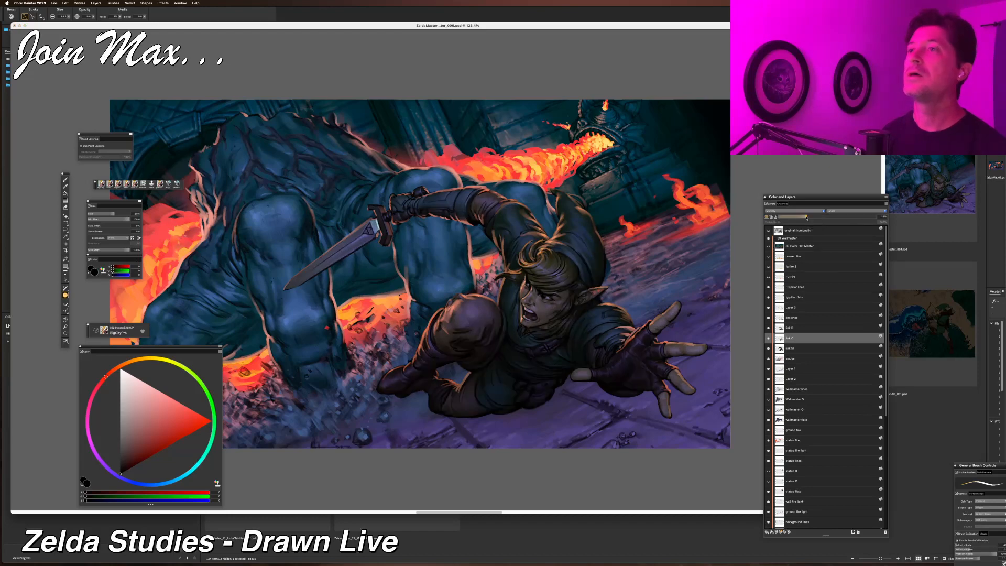
{"action": "left_click_drag", "start_coordinate": [808, 218], "coordinate": [798, 217]}
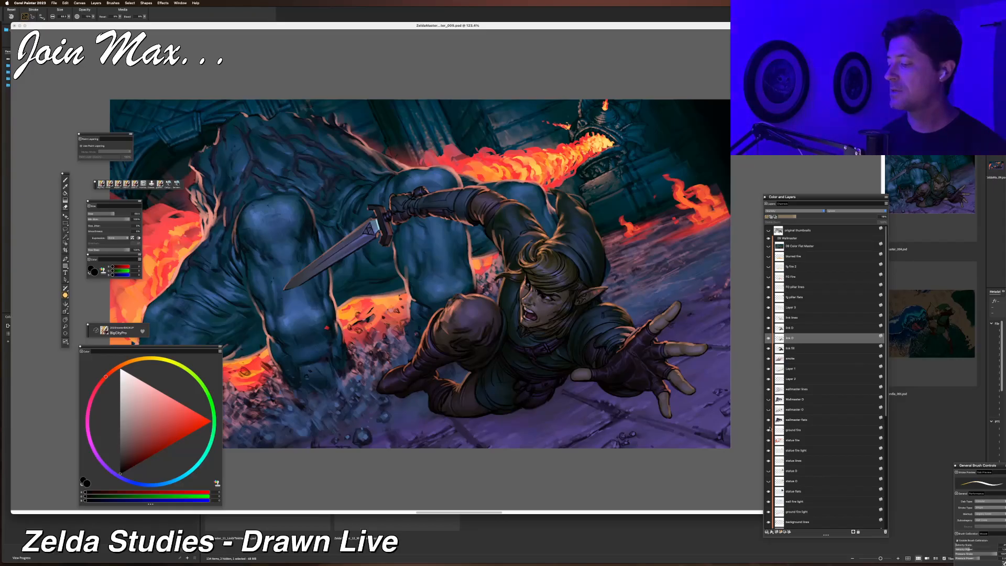
Toggle a wallmaster layer's visibility on and off to compare its effect.
{"action": "left_click", "coordinate": [769, 401]}
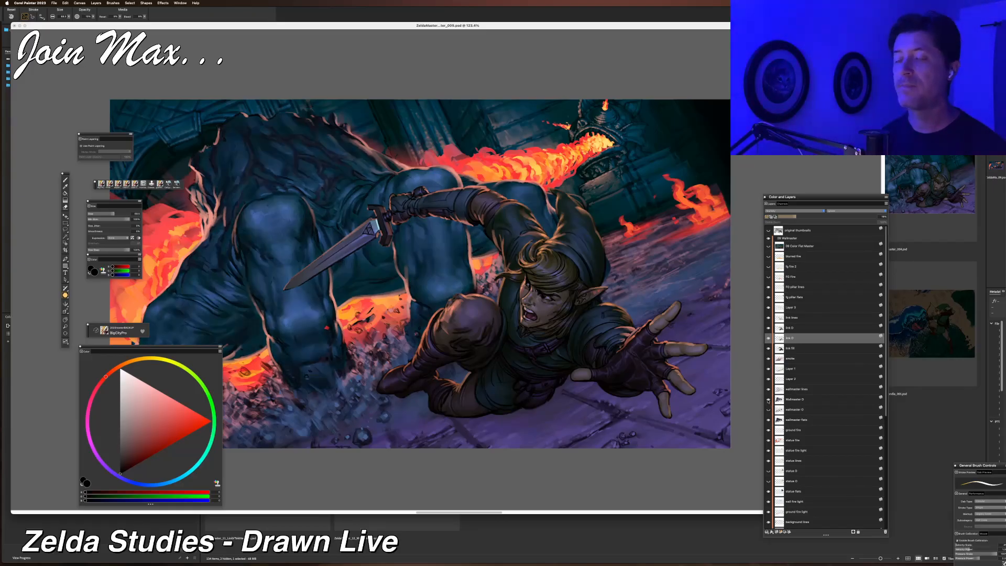
{"action": "left_click", "coordinate": [768, 401]}
{"action": "left_click", "coordinate": [768, 400]}
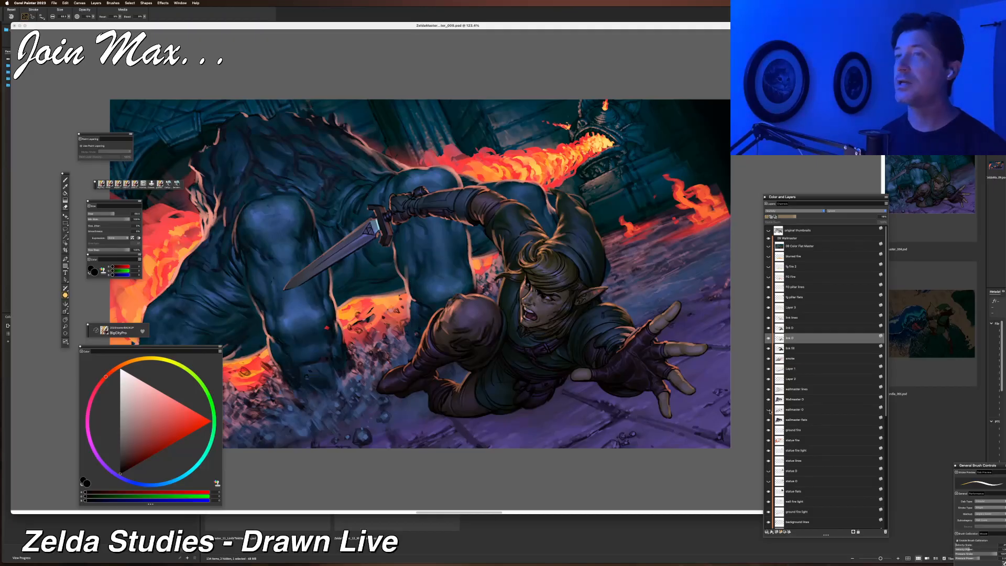
Toggle the wallmaster D layer's visibility to compare, then select it and lower its opacity.
{"action": "left_click", "coordinate": [769, 410]}
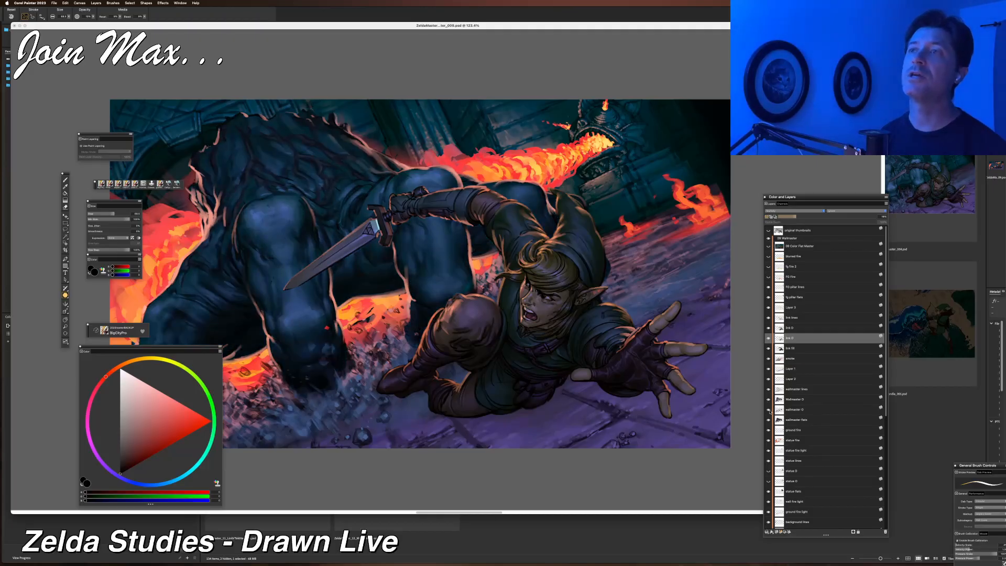
{"action": "left_click", "coordinate": [769, 410]}
{"action": "left_click", "coordinate": [768, 410]}
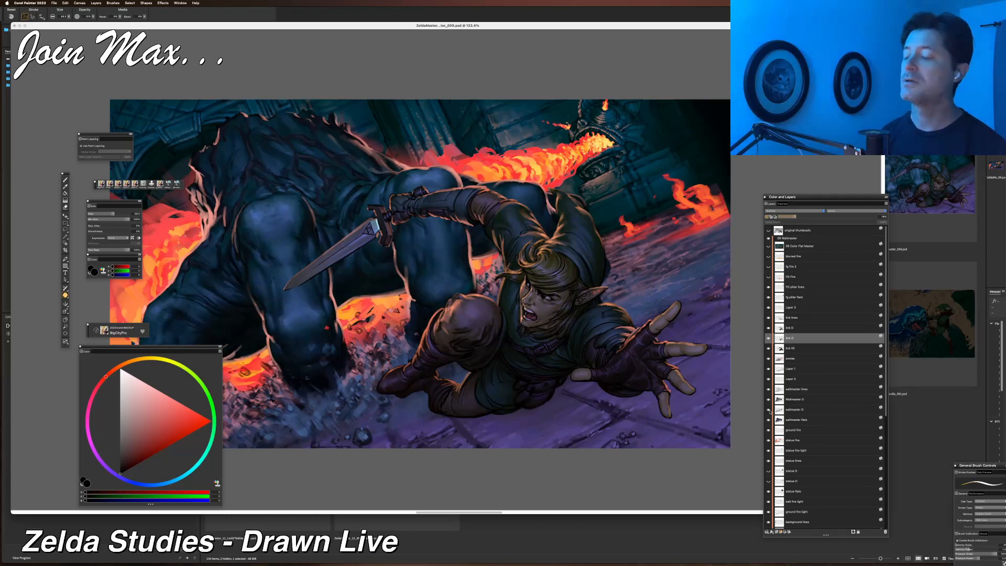
{"action": "left_click", "coordinate": [780, 413]}
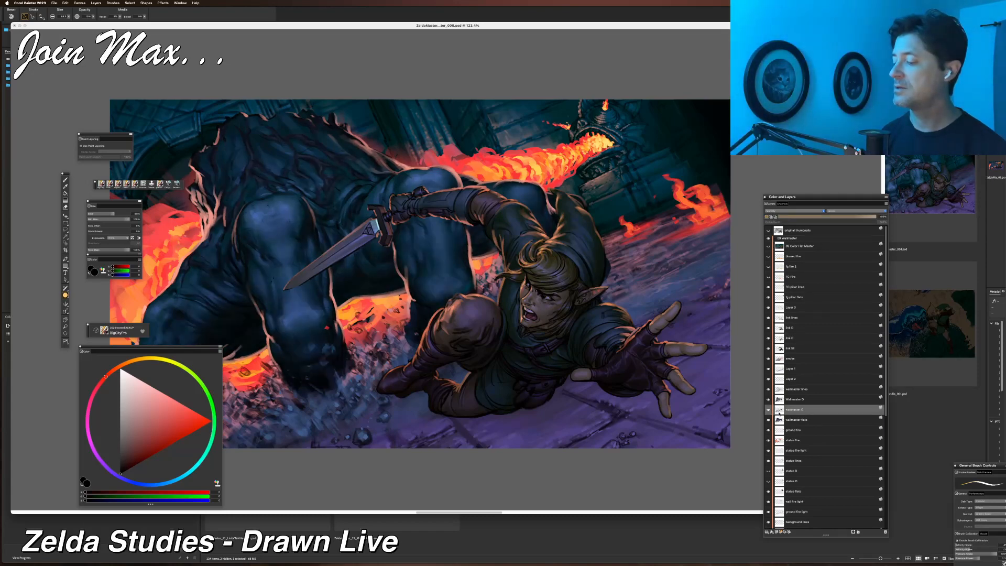
{"action": "left_click", "coordinate": [818, 219]}
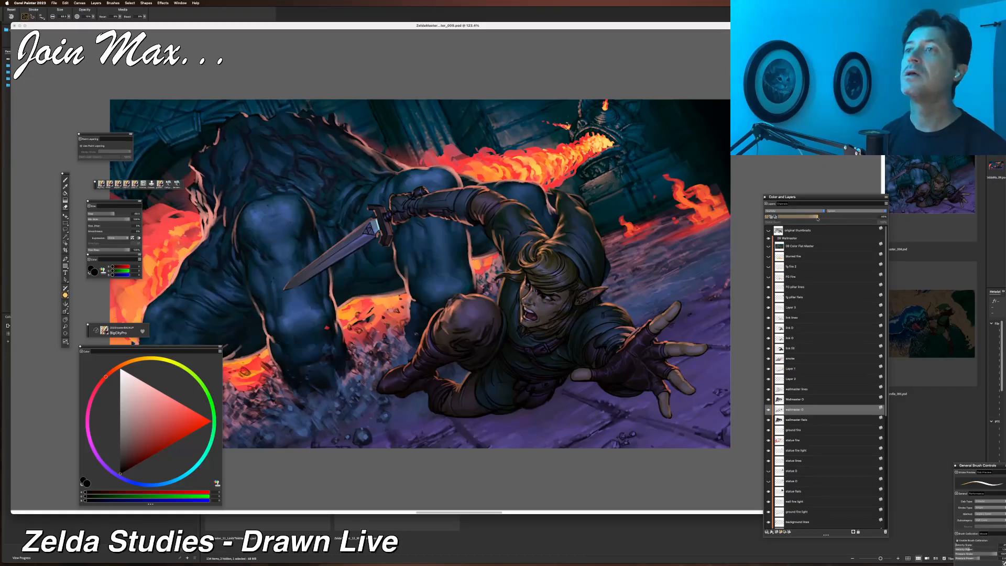
{"action": "left_click_drag", "start_coordinate": [818, 219], "coordinate": [816, 220]}
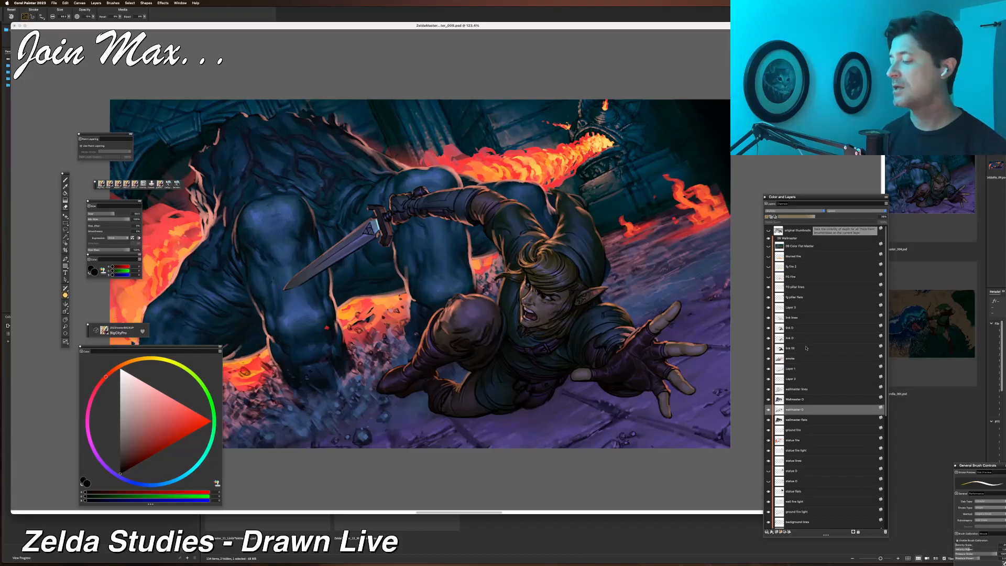
Toggle the visibility of layers further down the stack repeatedly to compare their effect.
{"action": "scroll", "coordinate": [769, 396], "scroll_direction": "down", "scroll_amount": 3}
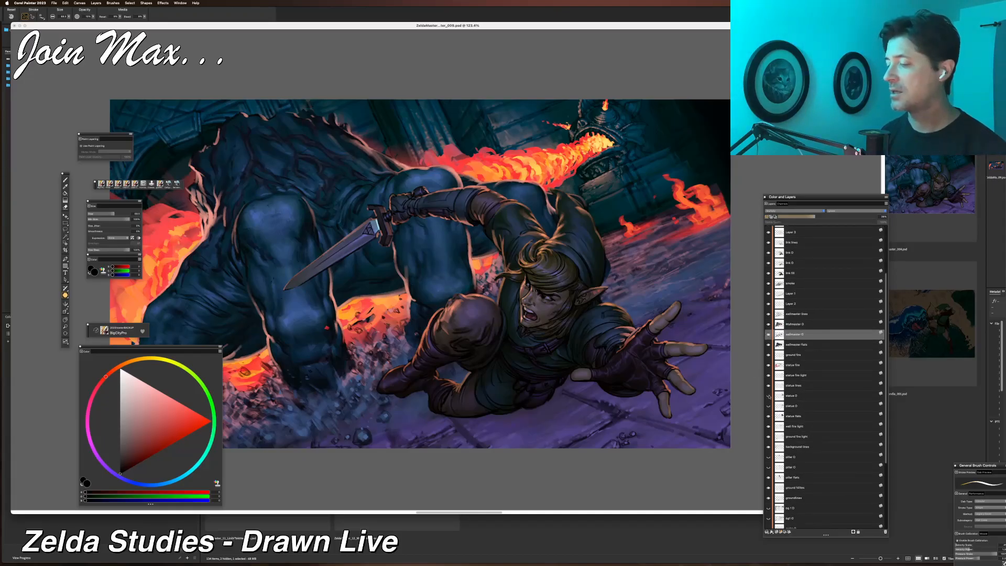
{"action": "left_click", "coordinate": [769, 396]}
{"action": "left_click", "coordinate": [769, 396]}
{"action": "left_click", "coordinate": [769, 396]}
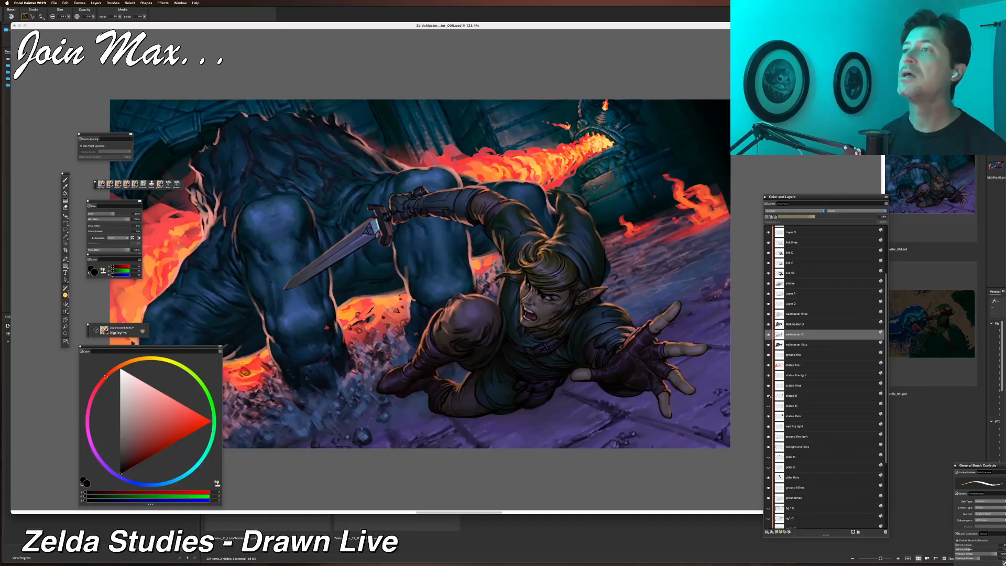
{"action": "left_click", "coordinate": [769, 396]}
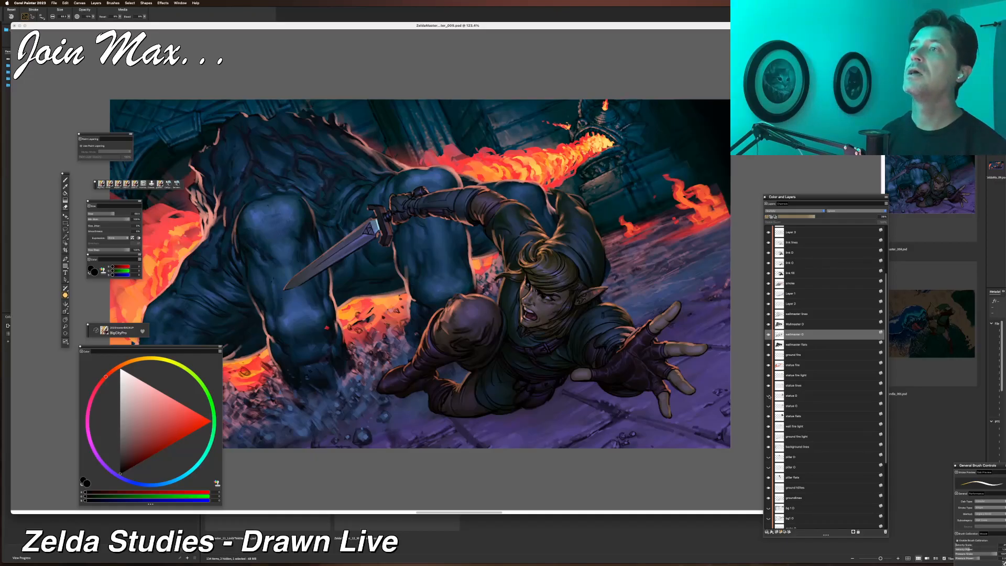
{"action": "left_click", "coordinate": [769, 396]}
{"action": "left_click", "coordinate": [769, 397]}
{"action": "left_click", "coordinate": [769, 396]}
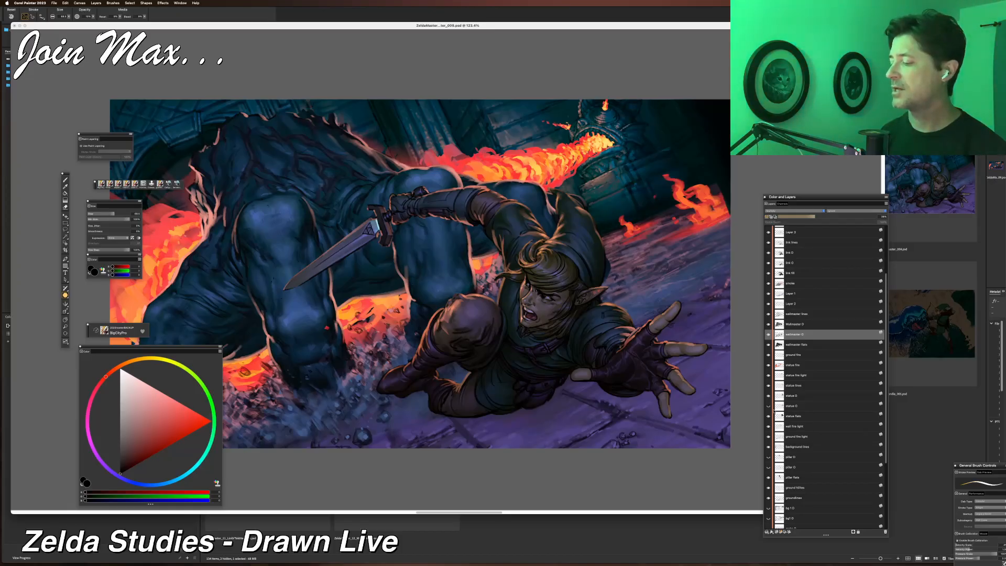
{"action": "left_click", "coordinate": [769, 397]}
{"action": "left_click", "coordinate": [769, 397]}
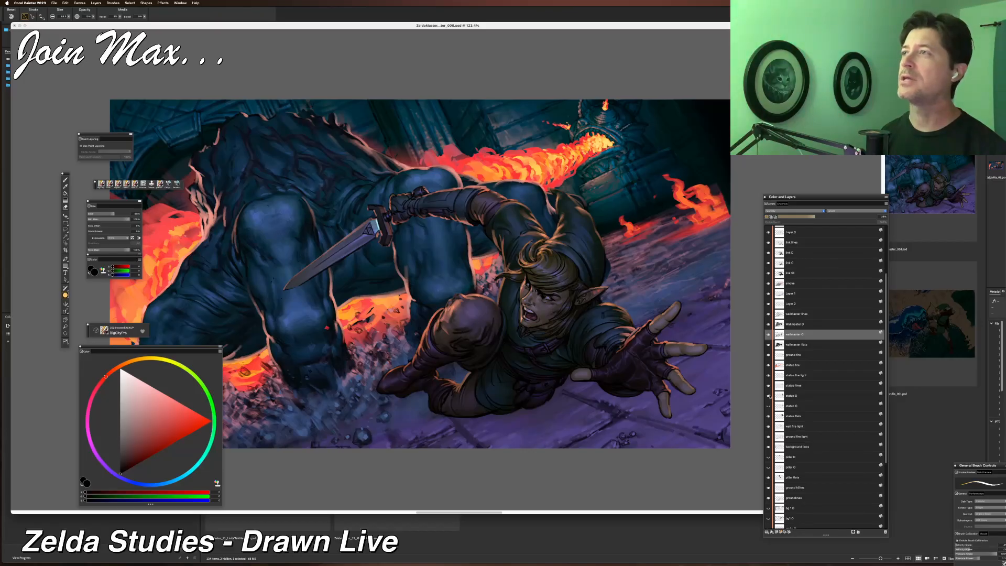
{"action": "left_click", "coordinate": [769, 396]}
{"action": "left_click", "coordinate": [769, 396]}
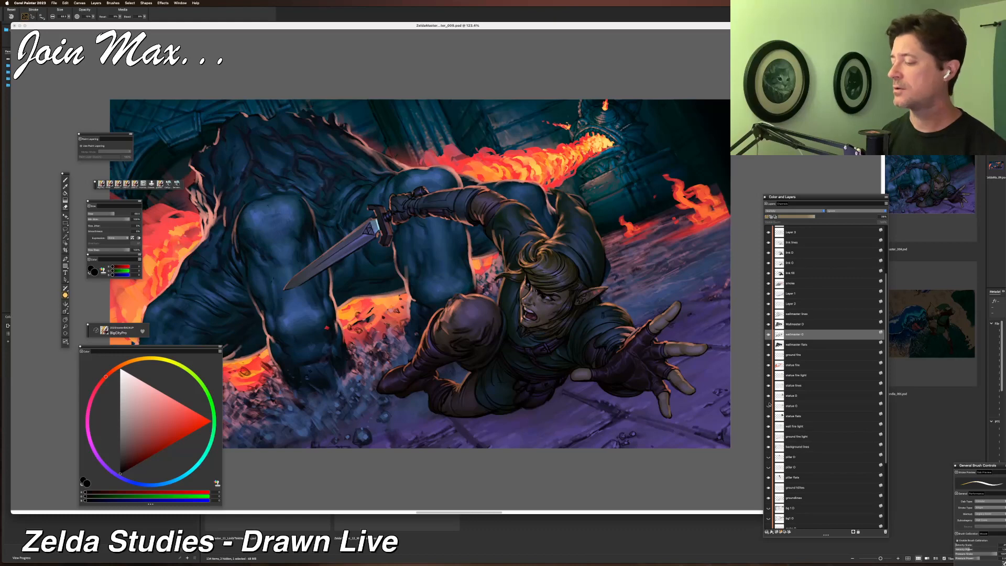
{"action": "left_click", "coordinate": [769, 407]}
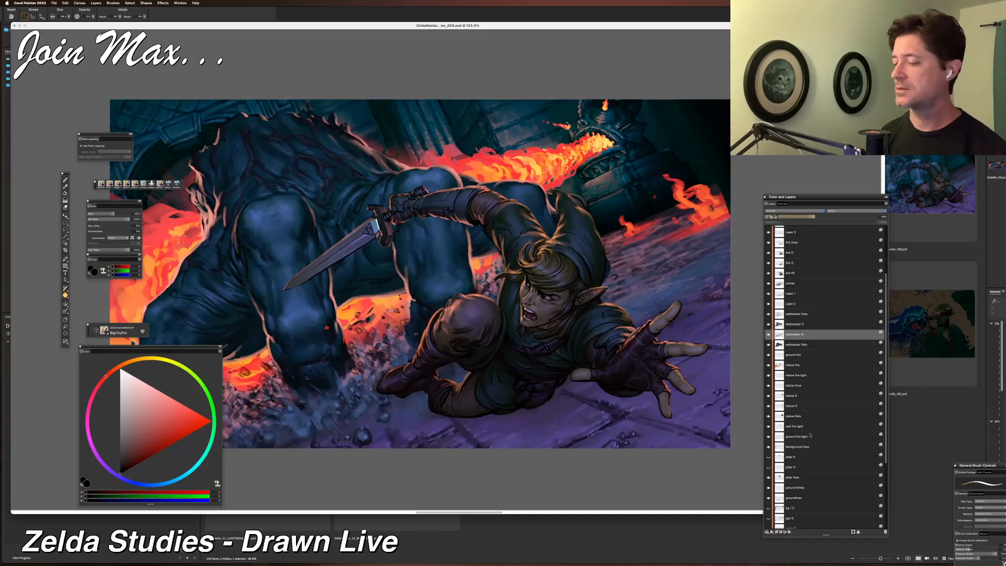
Toggle a pillar layer's visibility, then select it and lower its opacity.
{"action": "scroll", "coordinate": [810, 435], "scroll_direction": "down", "scroll_amount": 3}
{"action": "left_click", "coordinate": [769, 411]}
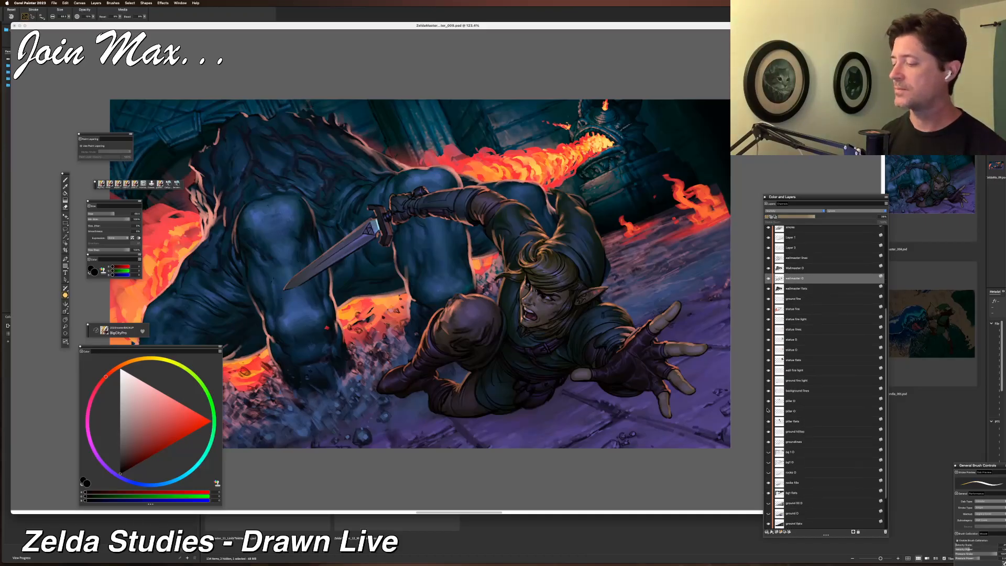
{"action": "left_click", "coordinate": [768, 412]}
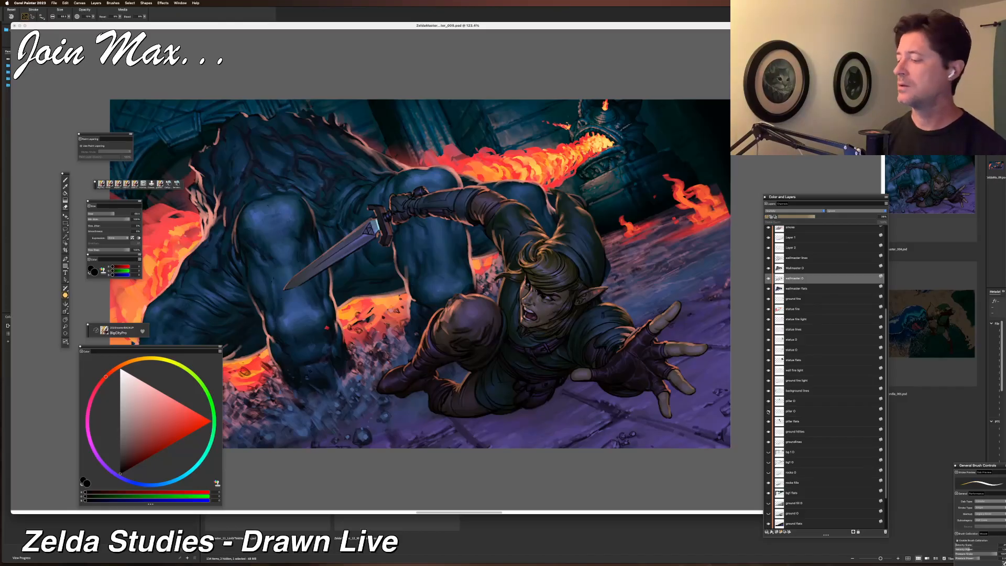
{"action": "left_click", "coordinate": [777, 412]}
{"action": "left_click_drag", "start_coordinate": [877, 217], "coordinate": [816, 218]}
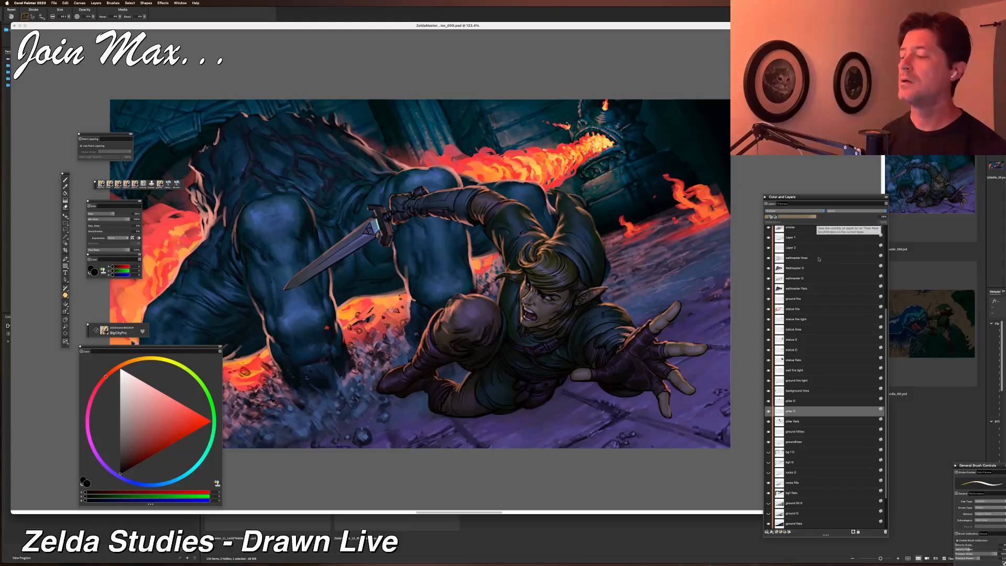
Lower the opacity of two more lighting layers in the stack.
{"action": "left_click", "coordinate": [791, 402]}
{"action": "left_click", "coordinate": [820, 218]}
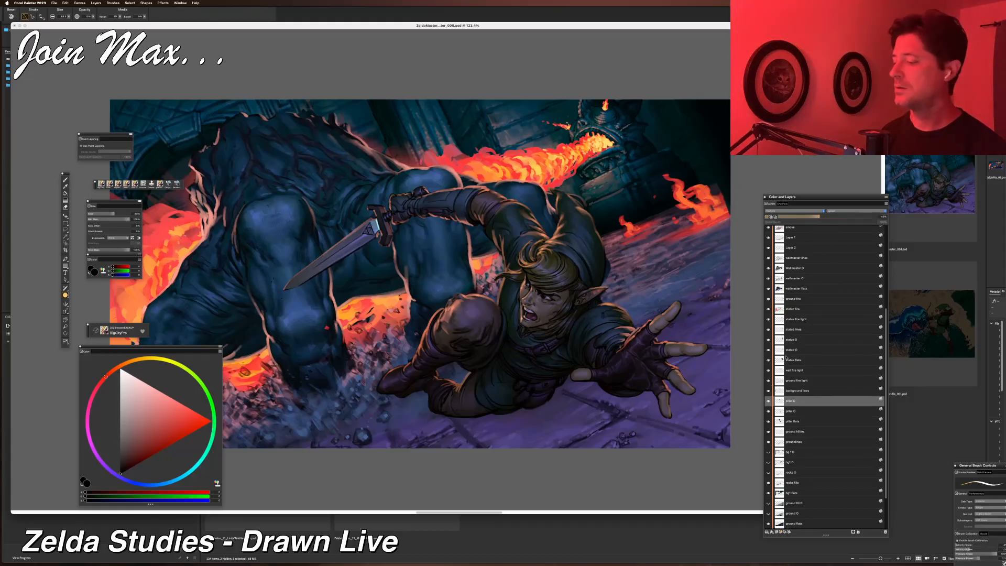
{"action": "left_click", "coordinate": [791, 360]}
{"action": "left_click", "coordinate": [787, 342]}
{"action": "left_click", "coordinate": [790, 351]}
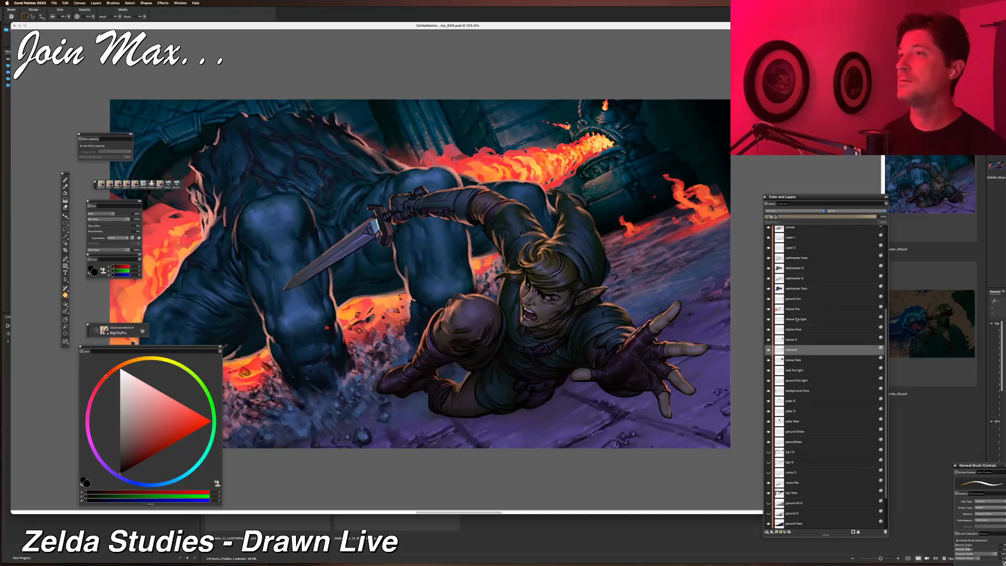
{"action": "left_click_drag", "start_coordinate": [877, 217], "coordinate": [830, 218]}
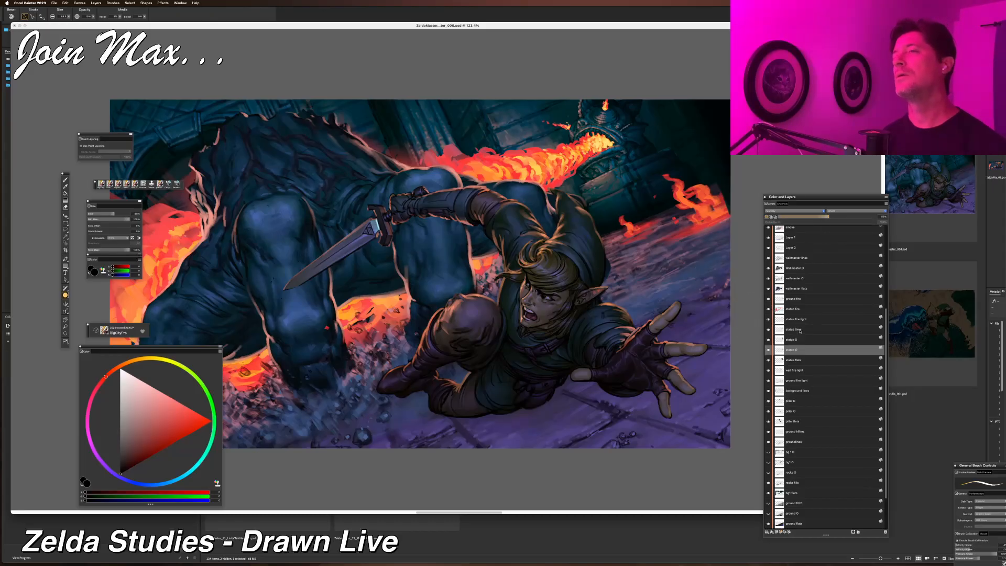
Lower the opacity of a layer near the bottom of the stack.
{"action": "scroll", "coordinate": [840, 346], "scroll_direction": "down", "scroll_amount": 2}
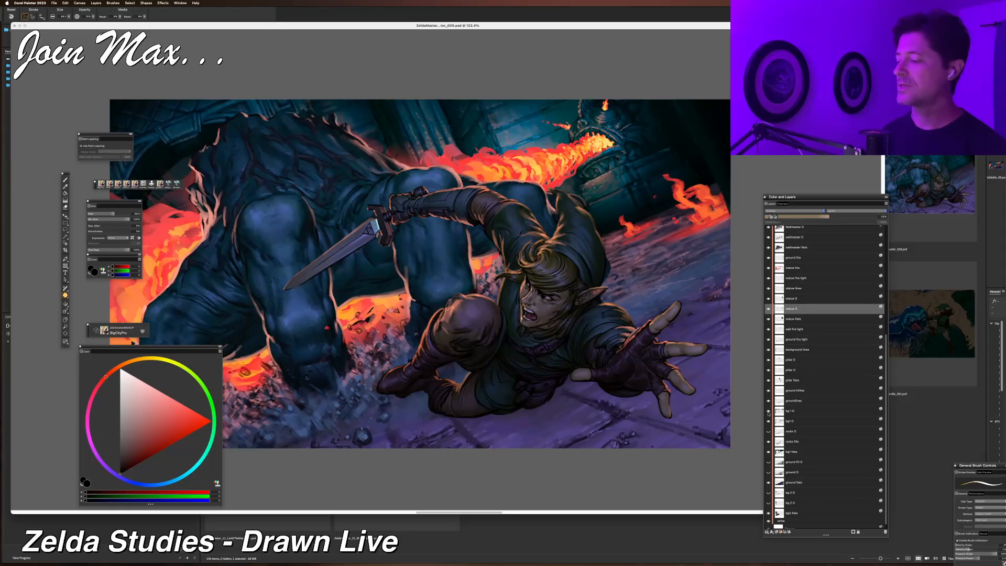
{"action": "left_click", "coordinate": [770, 412]}
{"action": "left_click", "coordinate": [823, 216]}
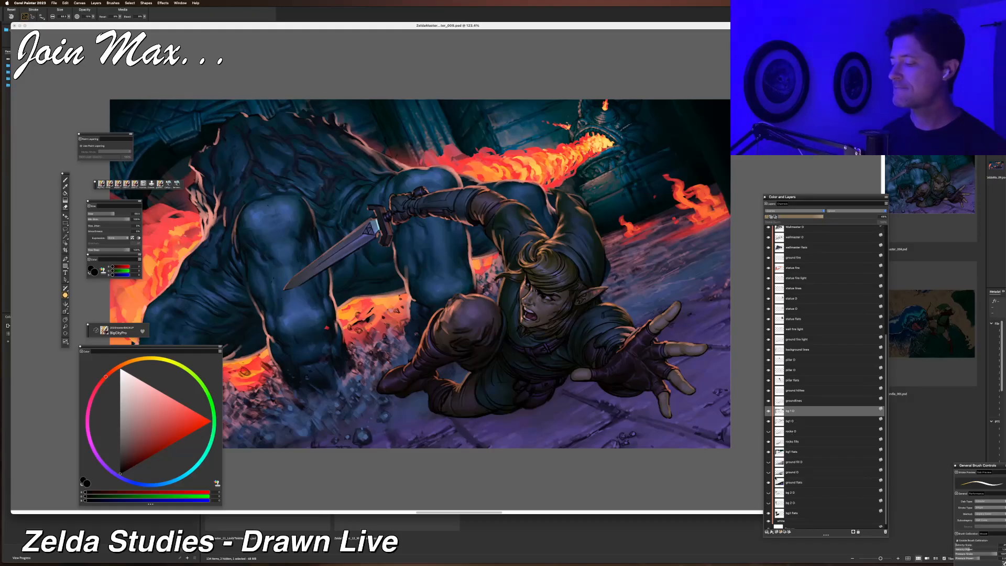
Toggle a lower layer's visibility on and off to compare its effect.
{"action": "left_click", "coordinate": [769, 462]}
{"action": "left_click", "coordinate": [769, 462]}
{"action": "left_click", "coordinate": [768, 462]}
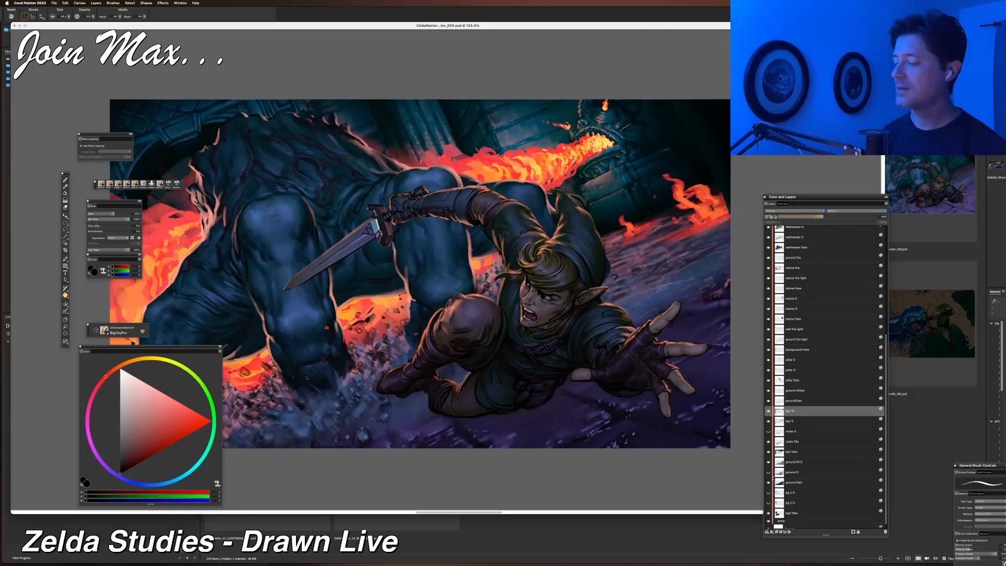
Select a ground layer near the bottom of the stack and lower its opacity.
{"action": "left_click", "coordinate": [796, 462]}
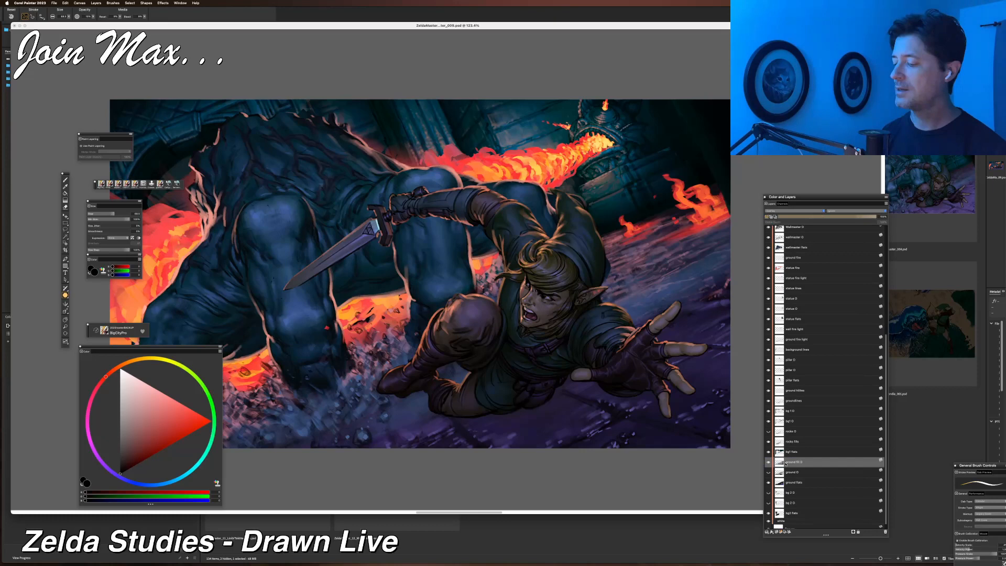
{"action": "left_click", "coordinate": [819, 217]}
{"action": "left_click_drag", "start_coordinate": [820, 216], "coordinate": [825, 215]}
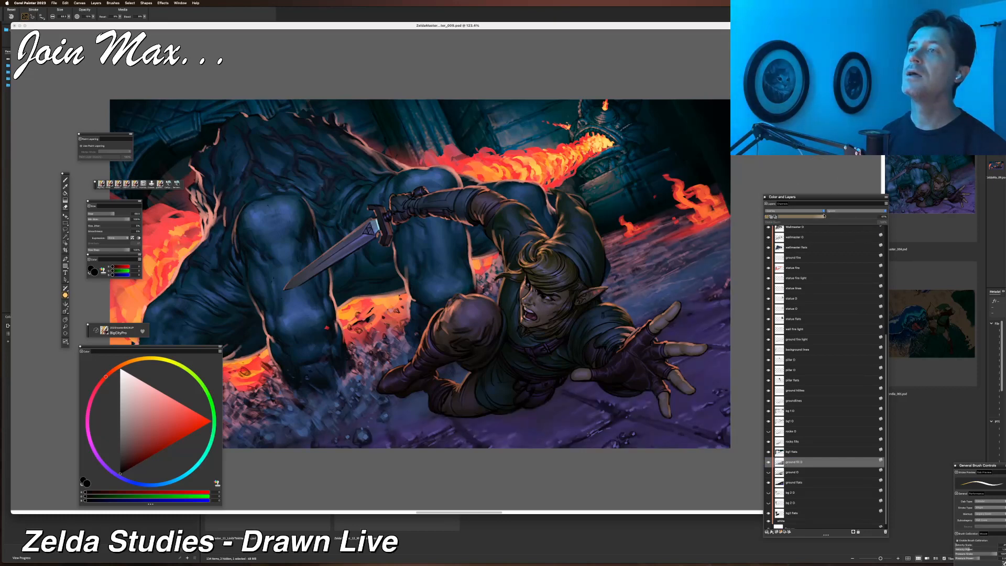
Toggle the visibility of the ground layer just below, then select it and lower its opacity.
{"action": "left_click", "coordinate": [769, 472]}
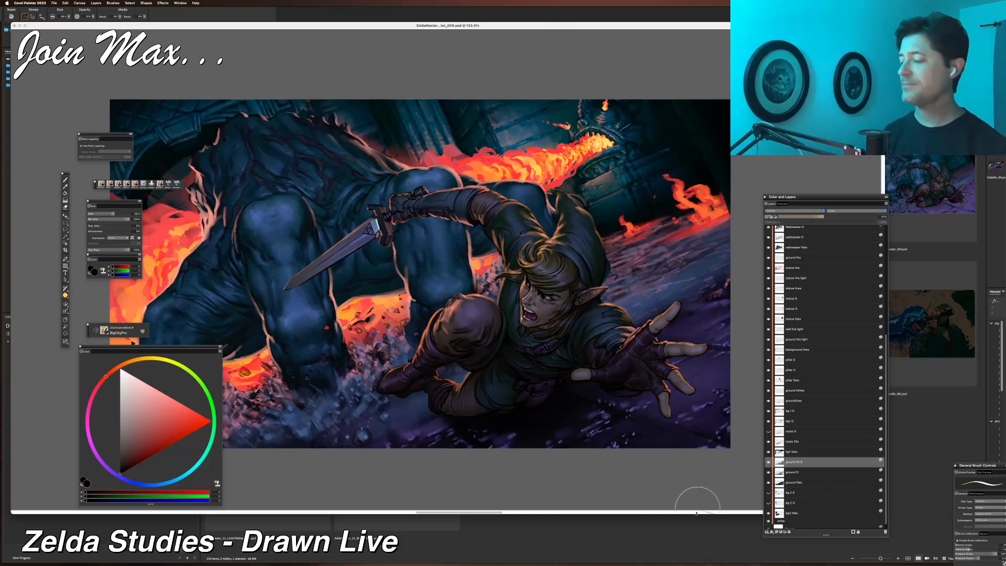
{"action": "left_click", "coordinate": [781, 472]}
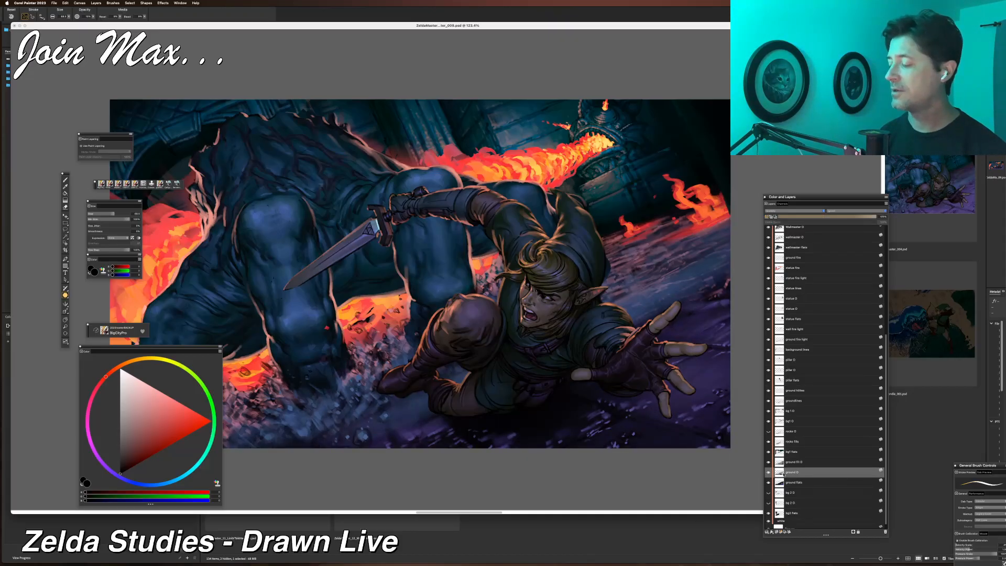
{"action": "left_click", "coordinate": [824, 218]}
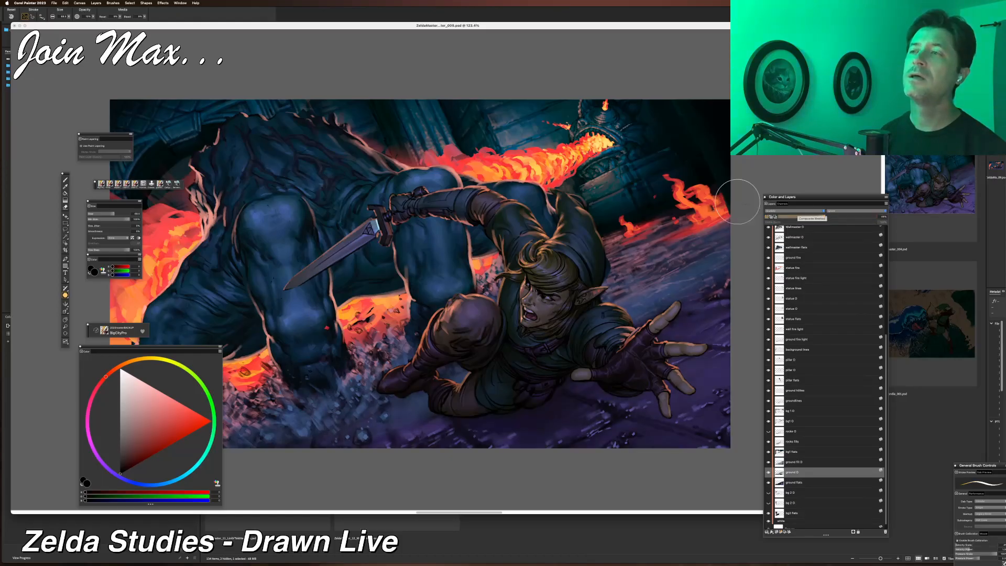
Save an iterated version of the painting file with Iterative Save.
{"action": "scroll", "coordinate": [626, 229], "scroll_direction": "down", "scroll_amount": 6}
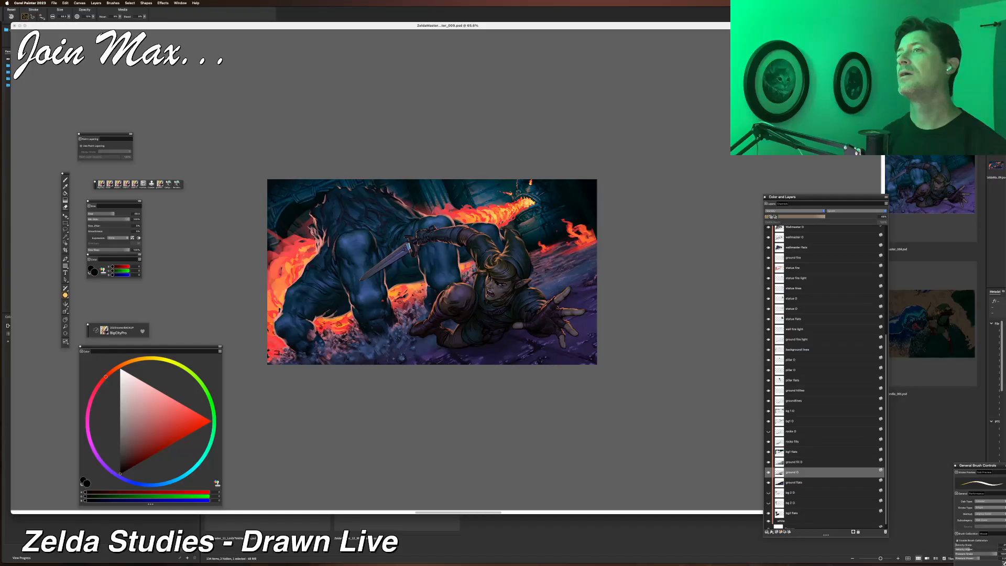
{"action": "scroll", "coordinate": [624, 229], "scroll_direction": "up", "scroll_amount": 4}
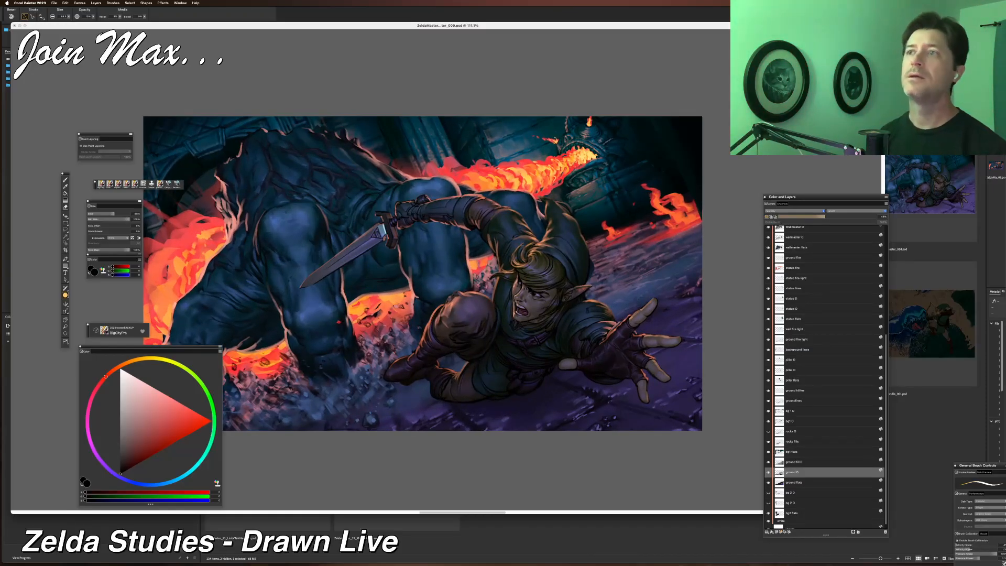
{"action": "left_click_drag", "start_coordinate": [550, 241], "coordinate": [551, 246]}
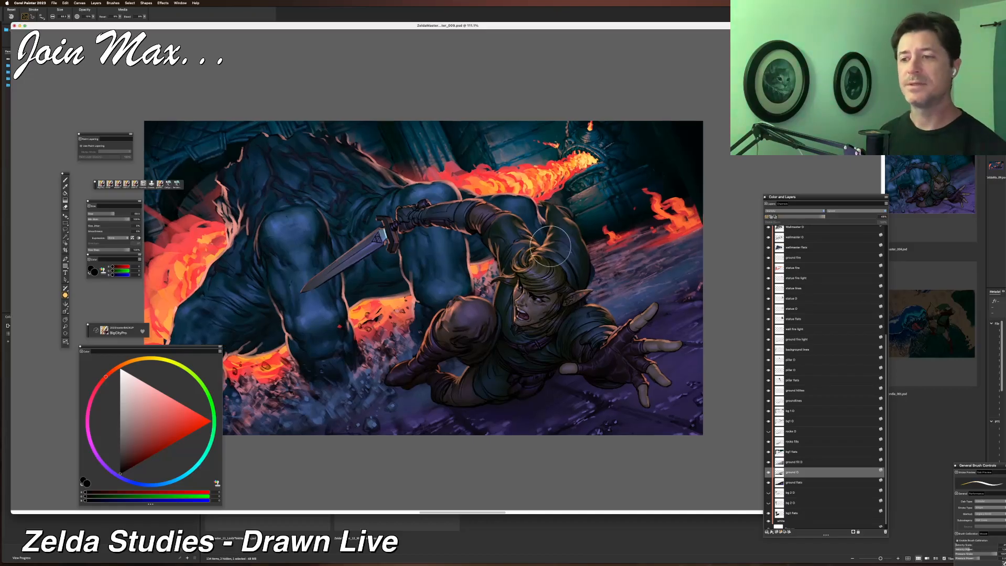
{"action": "left_click", "coordinate": [54, 2]}
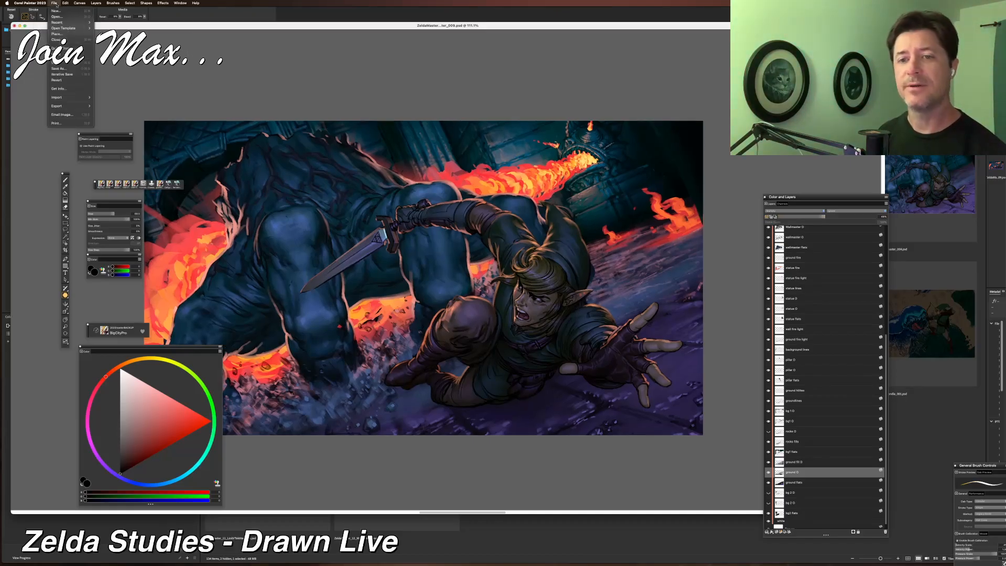
{"action": "left_click", "coordinate": [61, 74]}
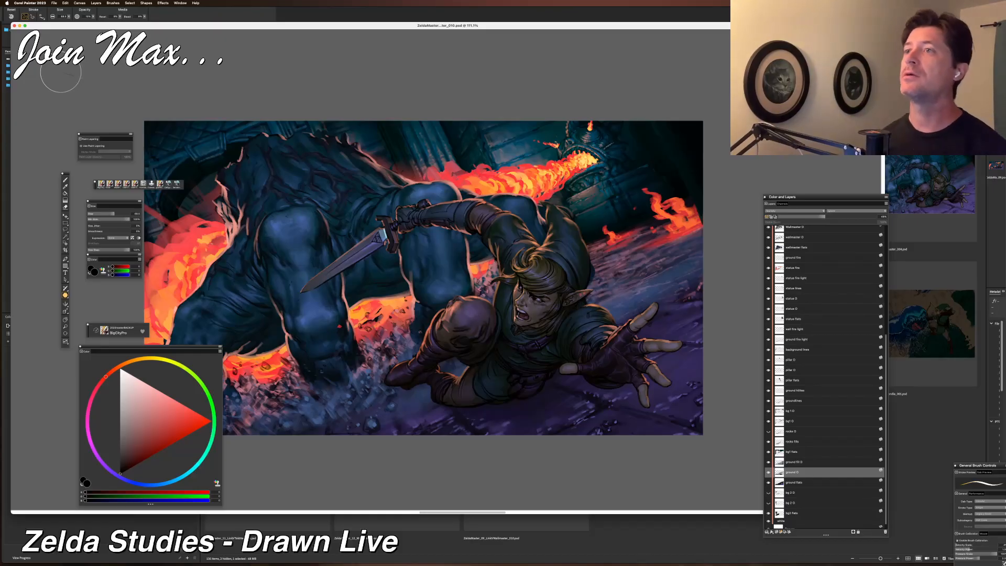
Hide and restore all panels to view the painting unobstructed.
{"action": "key", "text": "Tab"}
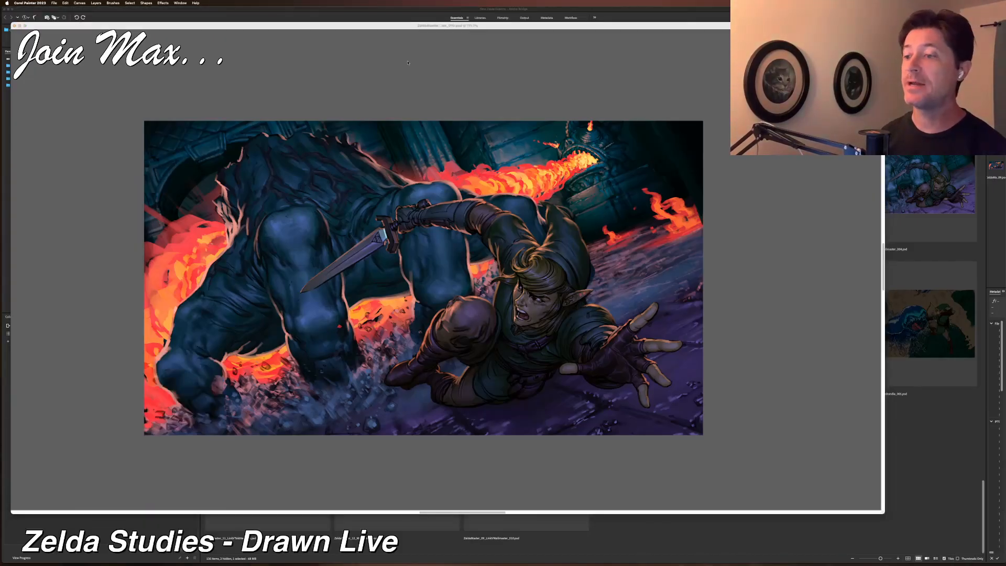
{"action": "key", "text": "Tab"}
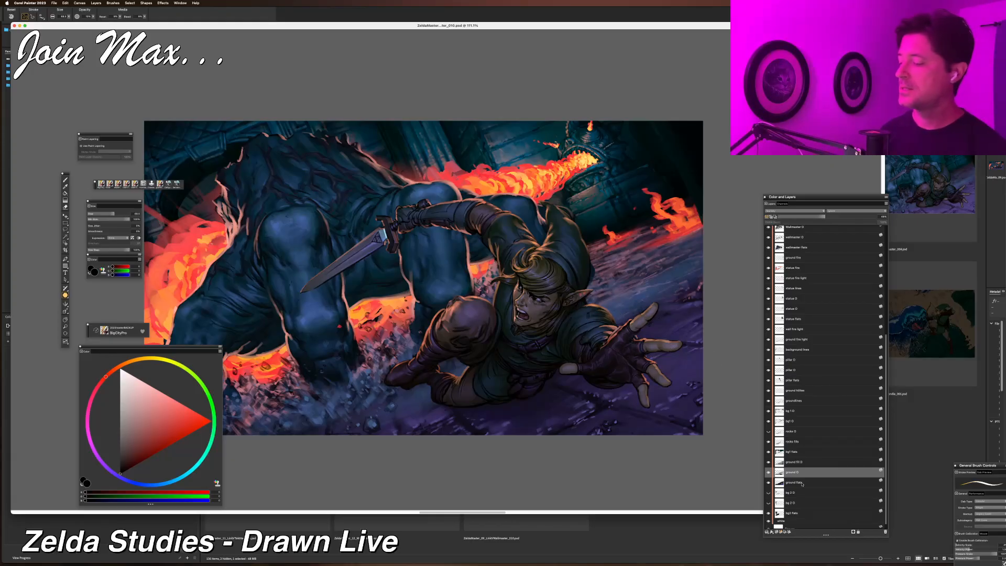
{"action": "scroll", "coordinate": [768, 488], "scroll_direction": "down", "scroll_amount": 1}
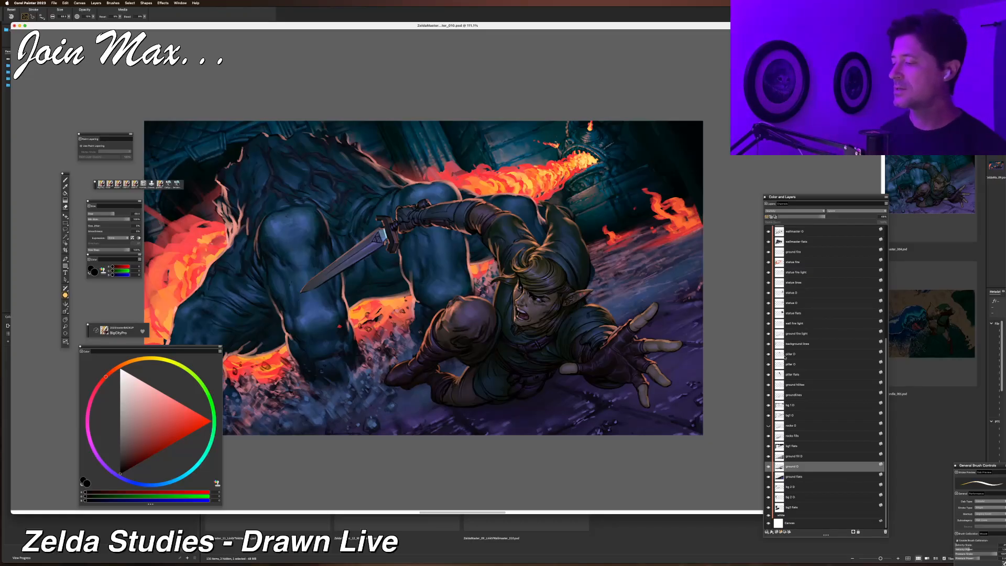
Toggle two upper sidewall lighting layers' visibility on and off to compare their effect.
{"action": "left_click", "coordinate": [770, 294]}
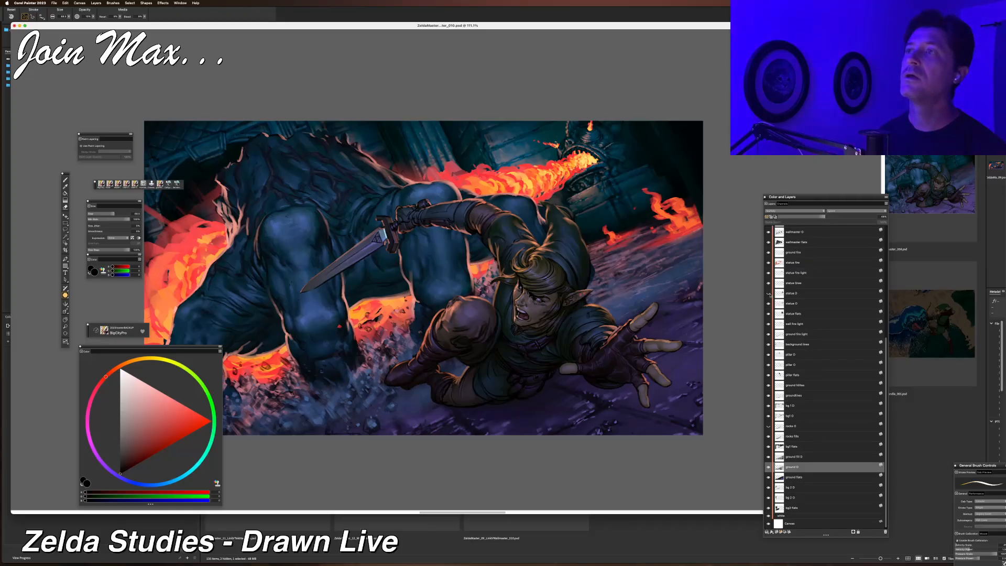
{"action": "left_click", "coordinate": [769, 304]}
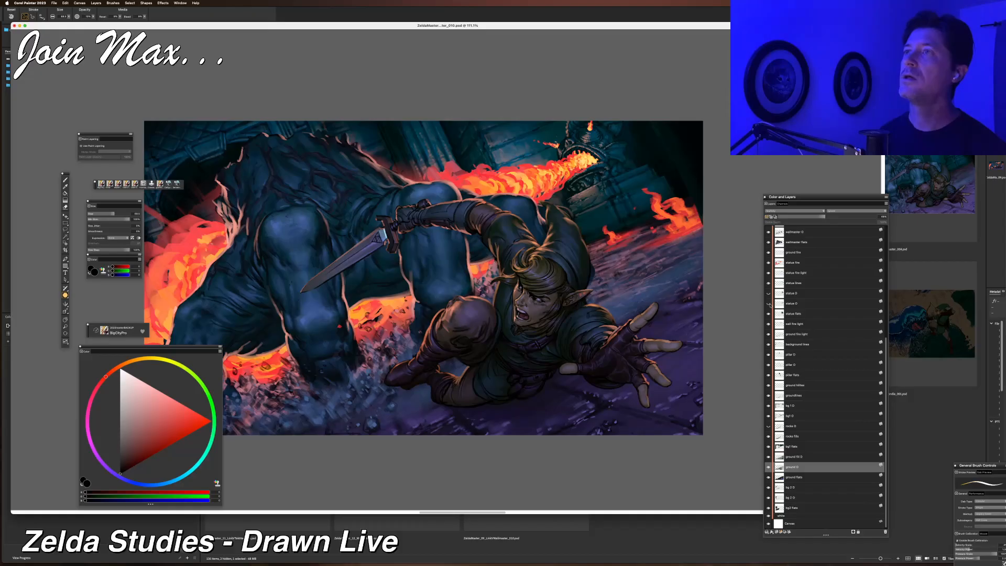
{"action": "left_click", "coordinate": [769, 304]}
{"action": "left_click", "coordinate": [769, 303]}
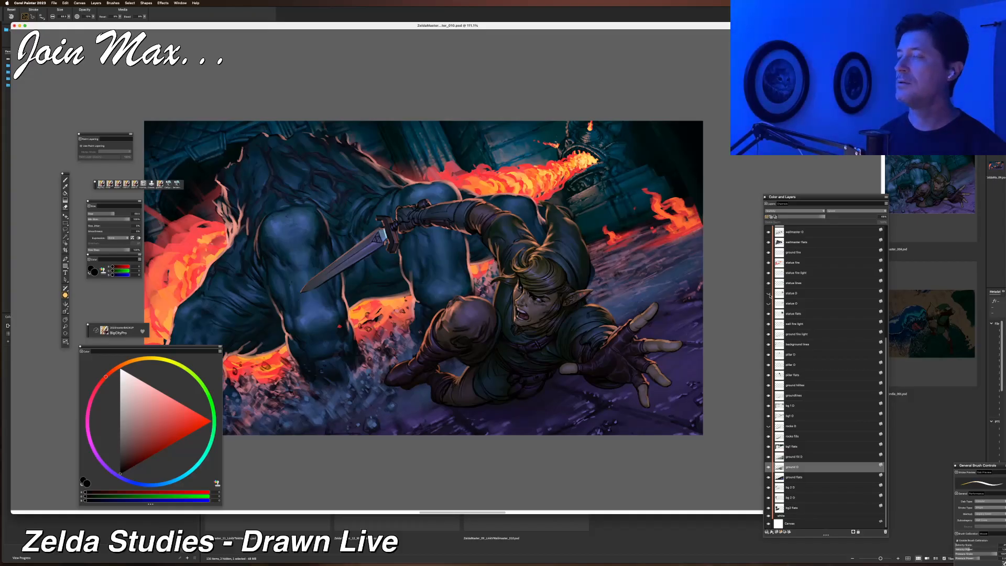
{"action": "left_click", "coordinate": [769, 294]}
{"action": "left_click", "coordinate": [769, 294]}
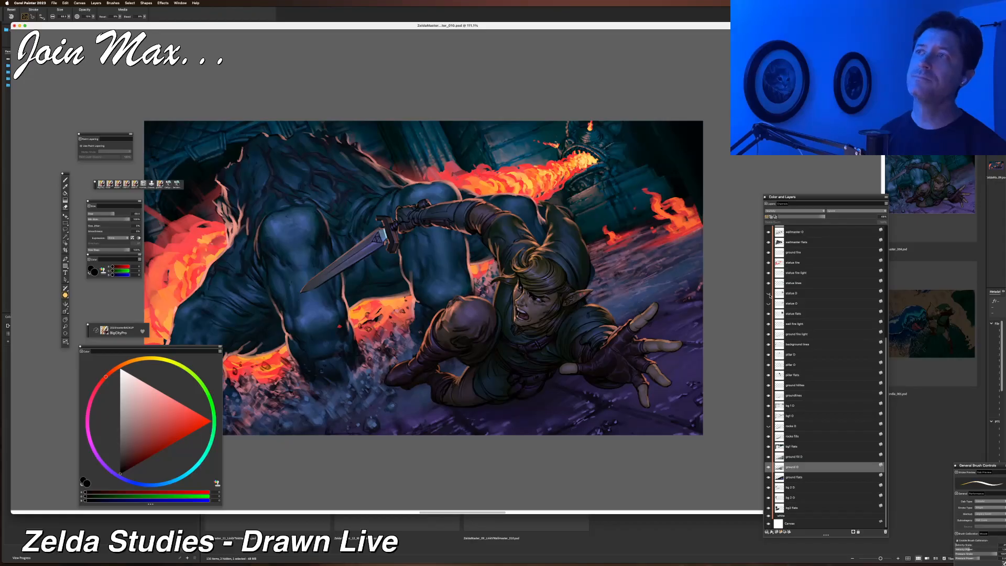
{"action": "left_click", "coordinate": [769, 304]}
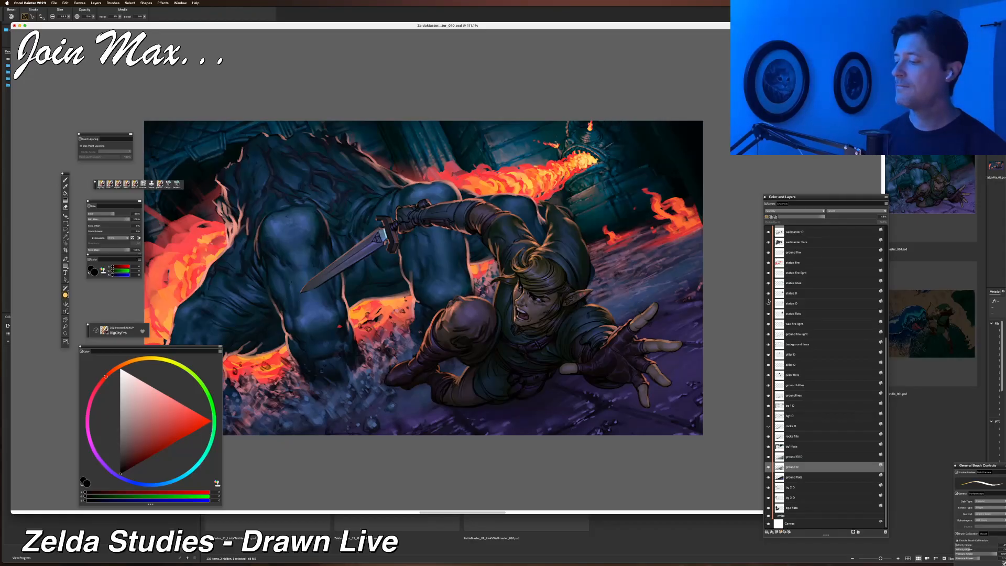
Select the upper of those two sidewall layers and lower its opacity.
{"action": "left_click", "coordinate": [802, 304]}
{"action": "left_click", "coordinate": [802, 294]}
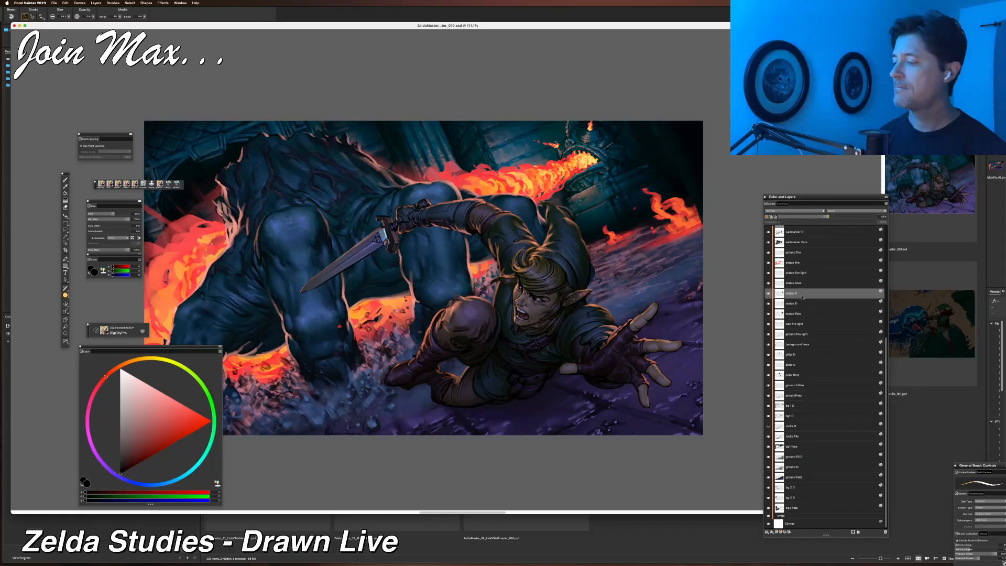
{"action": "left_click", "coordinate": [846, 217]}
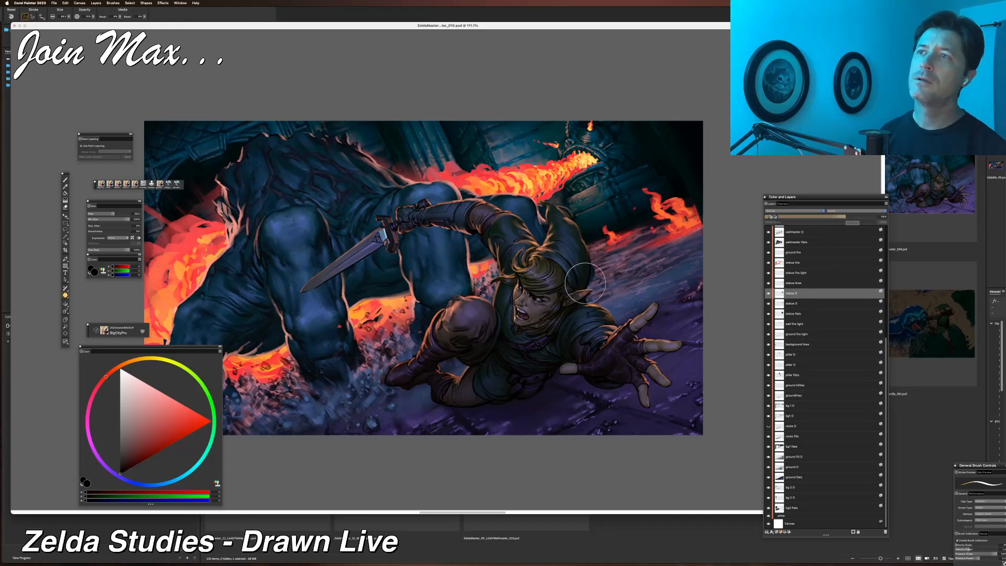
Select a link layer near the top of the stack and lower its opacity.
{"action": "scroll", "coordinate": [585, 284], "scroll_direction": "down", "scroll_amount": 6}
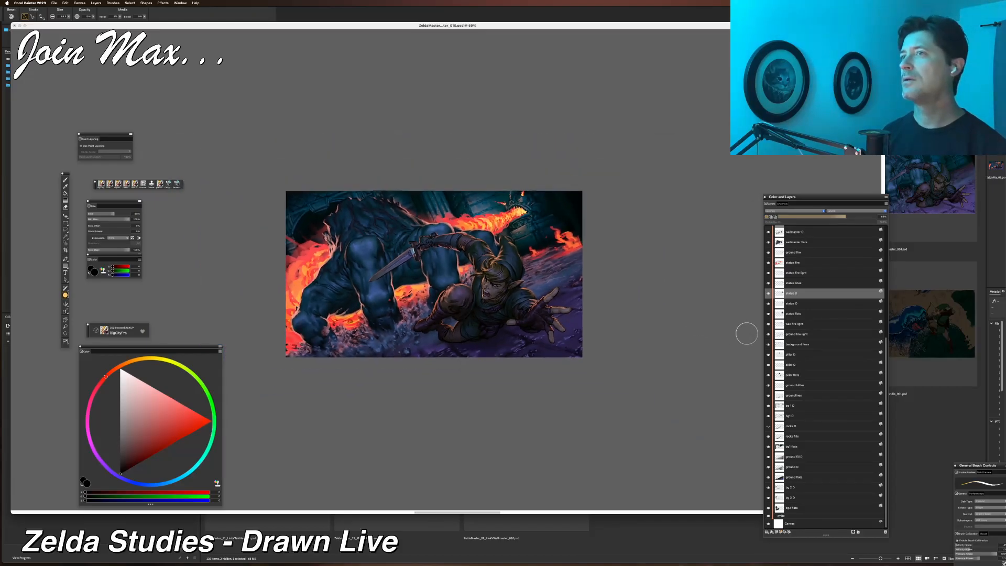
{"action": "scroll", "coordinate": [827, 372], "scroll_direction": "up", "scroll_amount": 6}
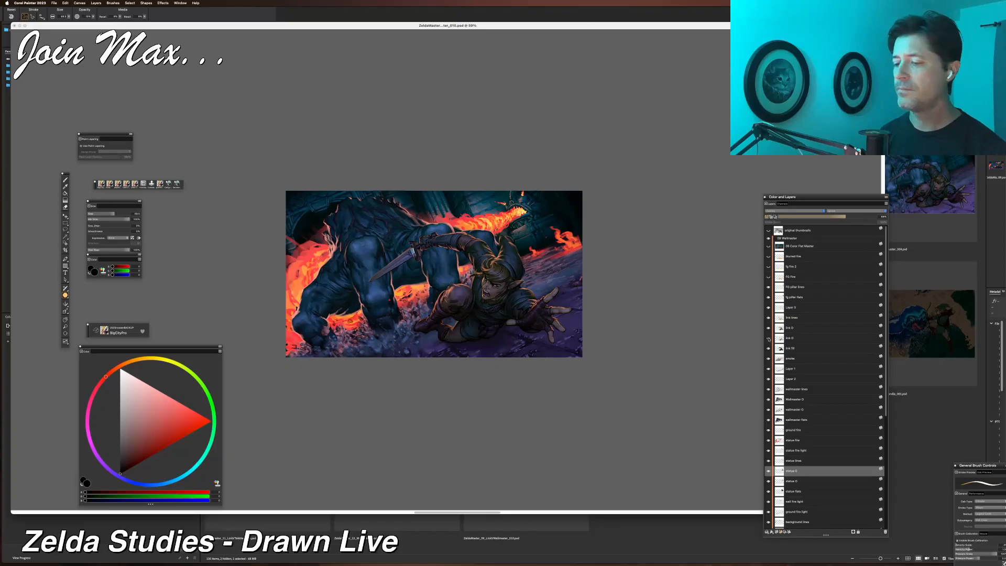
{"action": "left_click", "coordinate": [784, 338]}
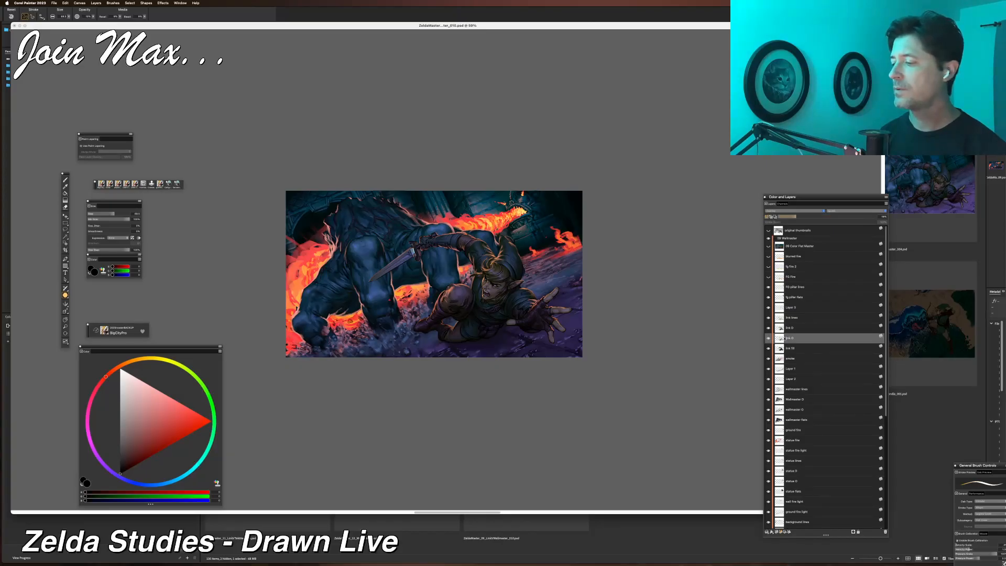
{"action": "left_click", "coordinate": [785, 328]}
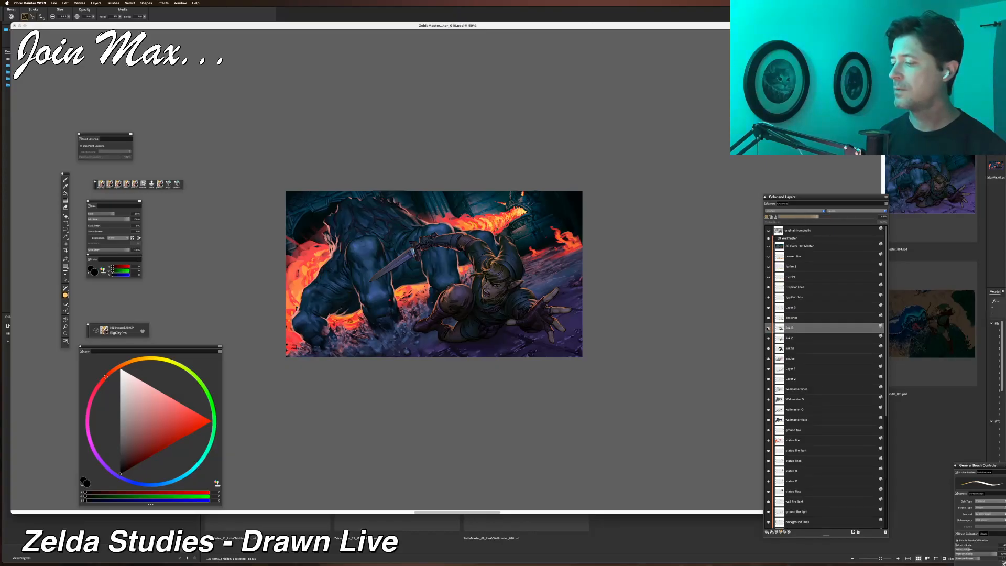
{"action": "left_click_drag", "start_coordinate": [830, 218], "coordinate": [796, 219]}
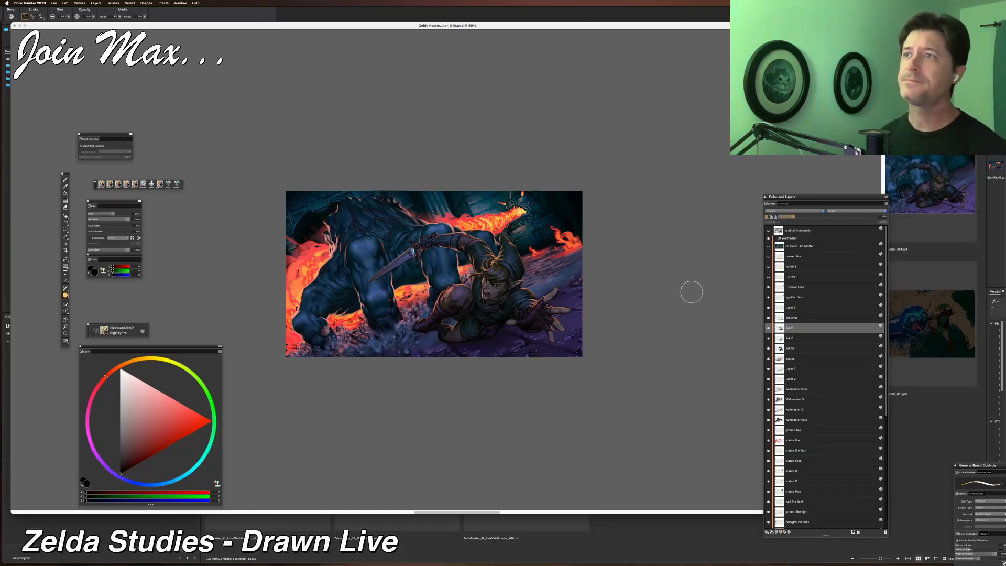
Toggle the visibility of the layer above the link layers repeatedly to compare its effect on Link.
{"action": "key", "text": "super+equal"}
{"action": "key", "text": "super+equal"}
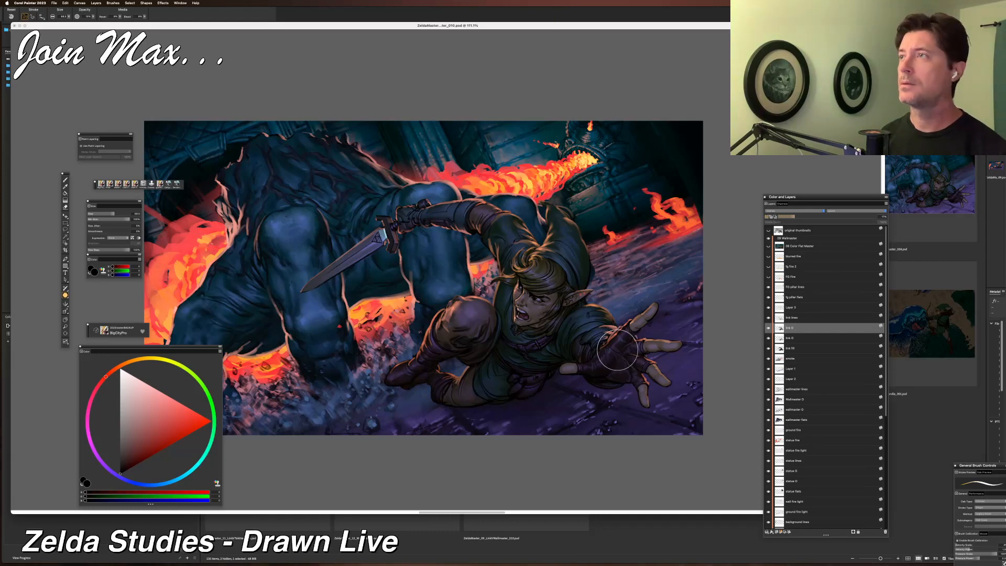
{"action": "left_click_drag", "start_coordinate": [546, 348], "coordinate": [556, 350]}
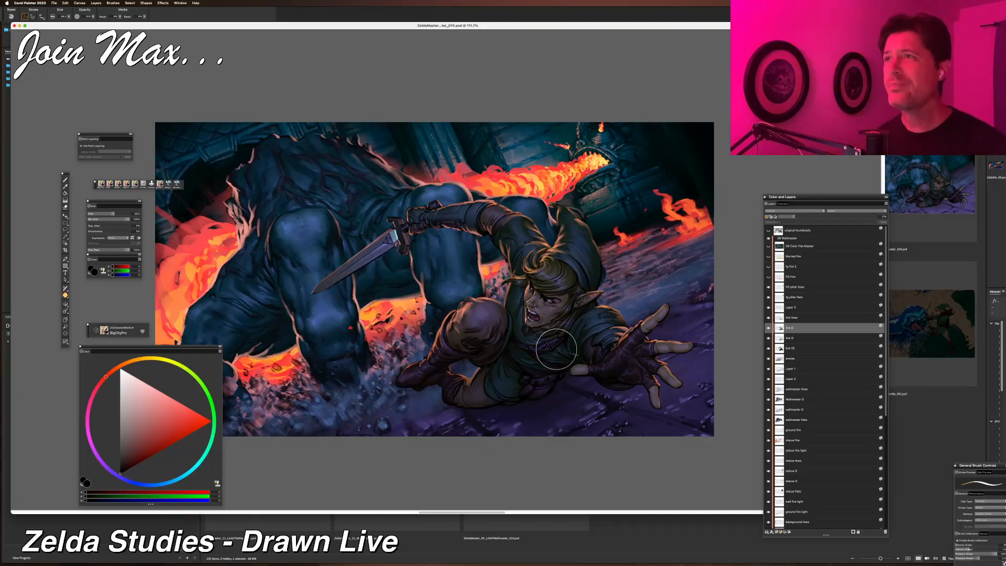
{"action": "key", "text": "super+equal"}
{"action": "key", "text": "super+equal"}
{"action": "key", "text": "super+equal"}
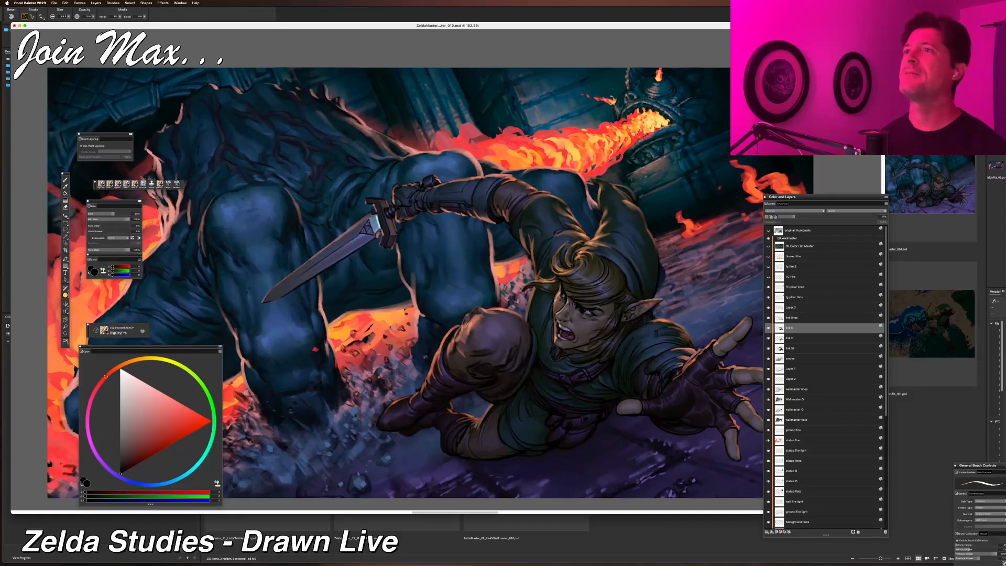
{"action": "left_click_drag", "start_coordinate": [559, 348], "coordinate": [536, 478]}
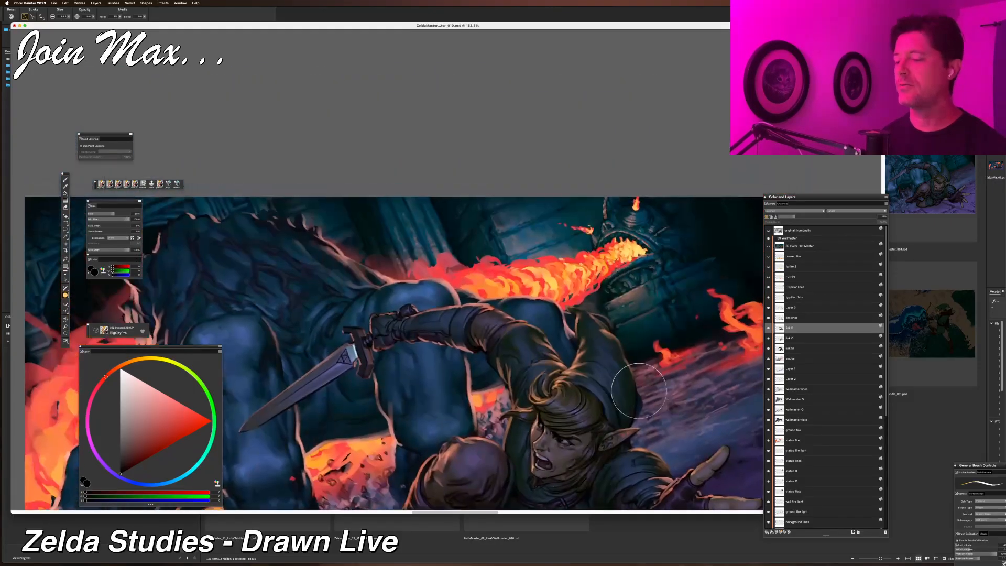
{"action": "left_click", "coordinate": [769, 308]}
{"action": "left_click", "coordinate": [769, 308]}
{"action": "left_click", "coordinate": [769, 308]}
{"action": "left_click", "coordinate": [769, 307]}
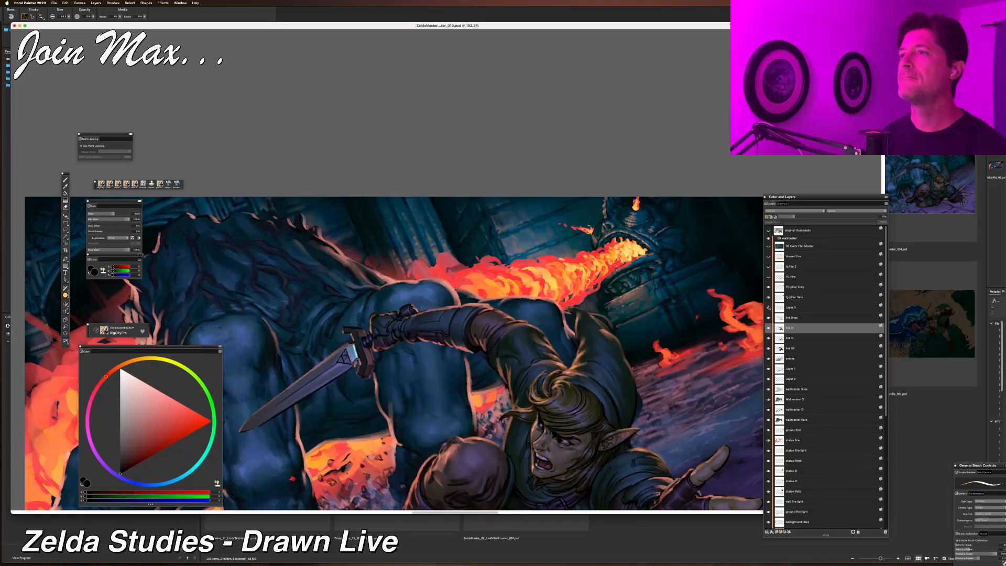
{"action": "left_click_drag", "start_coordinate": [664, 389], "coordinate": [648, 260]}
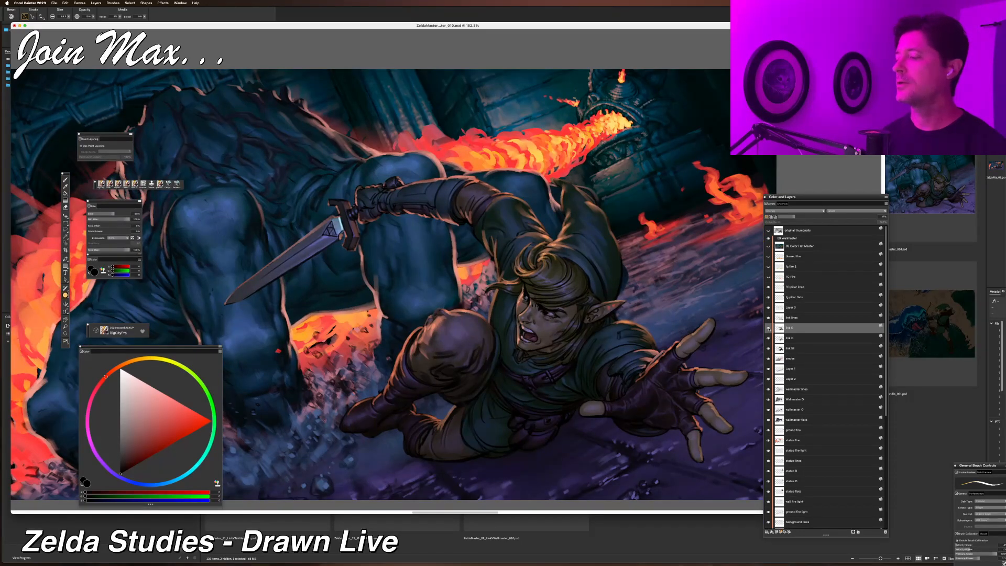
{"action": "left_click", "coordinate": [769, 307]}
{"action": "left_click", "coordinate": [769, 308]}
Rename that layer as link fire light.
{"action": "left_click", "coordinate": [791, 309]}
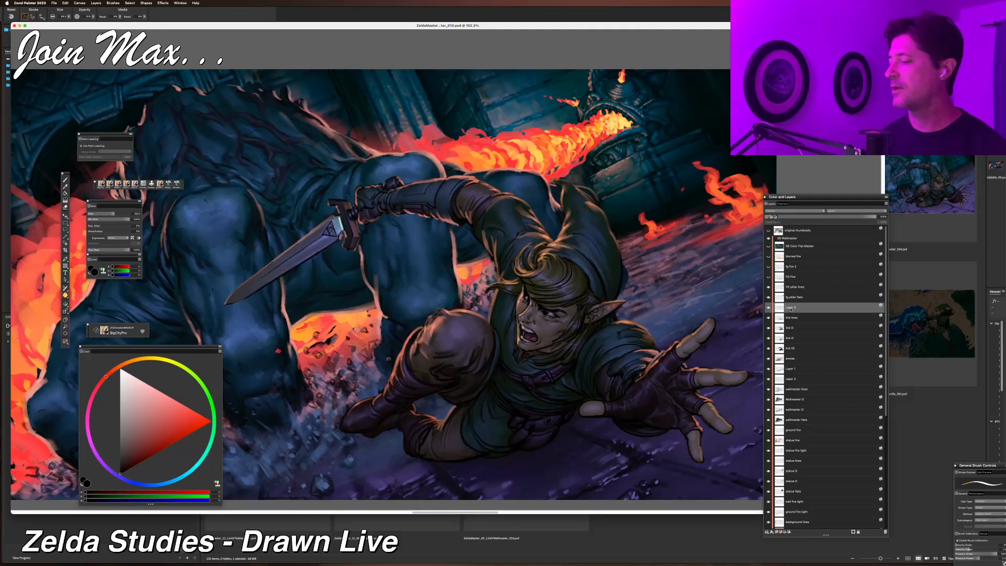
{"action": "double_click", "coordinate": [792, 309]}
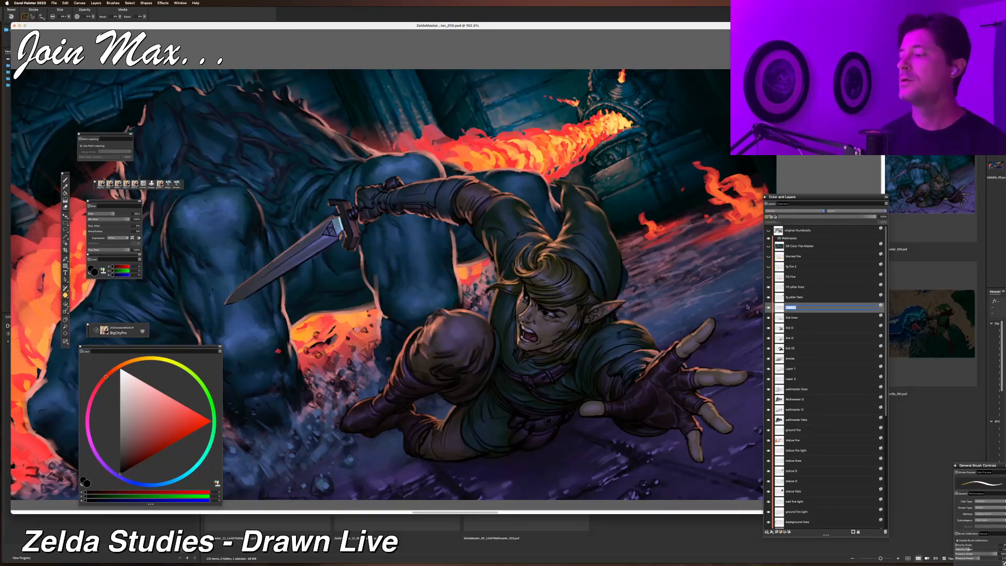
{"action": "type", "text": "link fire light"}
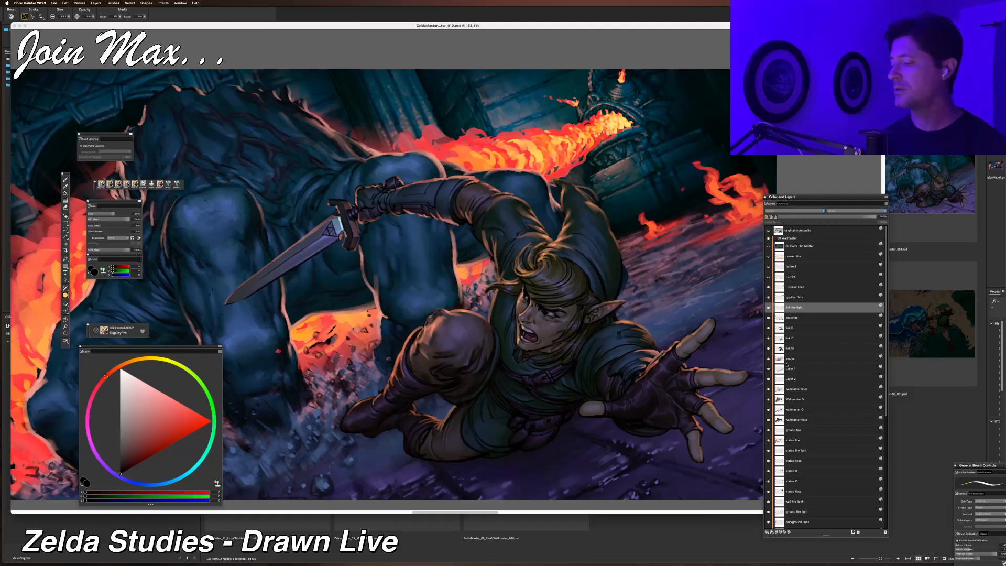
Toggle the visibility of the layer below link fire light repeatedly to compare its effect on the scene.
{"action": "left_click", "coordinate": [769, 370]}
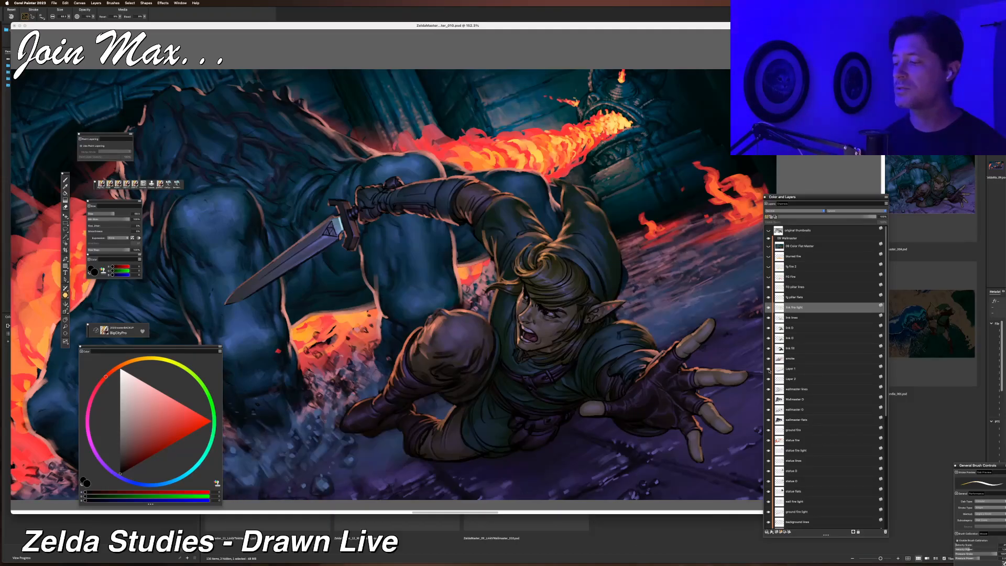
{"action": "left_click", "coordinate": [769, 370]}
{"action": "left_click", "coordinate": [769, 370]}
{"action": "left_click", "coordinate": [769, 370]}
{"action": "left_click", "coordinate": [769, 369]}
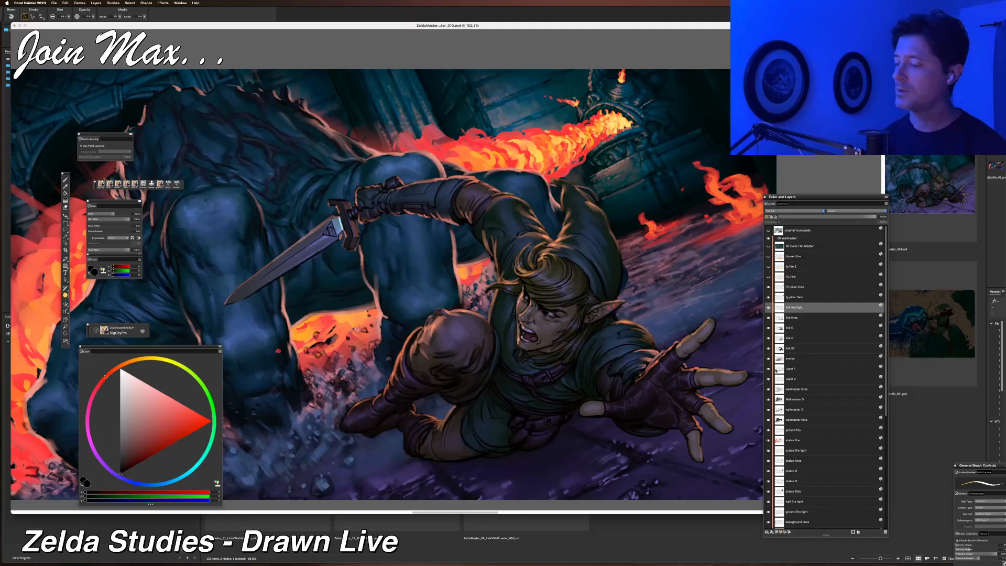
Rename that layer as impact dust.
{"action": "left_click", "coordinate": [790, 370]}
{"action": "double_click", "coordinate": [792, 370]}
{"action": "type", "text": "impact dust"}
{"action": "key", "text": "Return"}
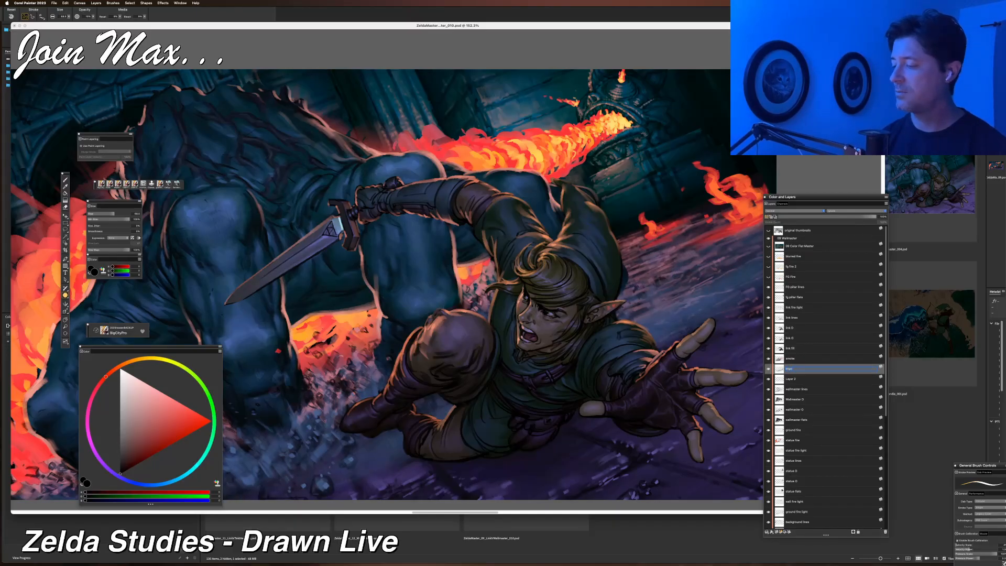
Toggle the next layer's visibility to check it, then rename it wallmaster firelight.
{"action": "left_click", "coordinate": [769, 379]}
{"action": "left_click", "coordinate": [769, 379]}
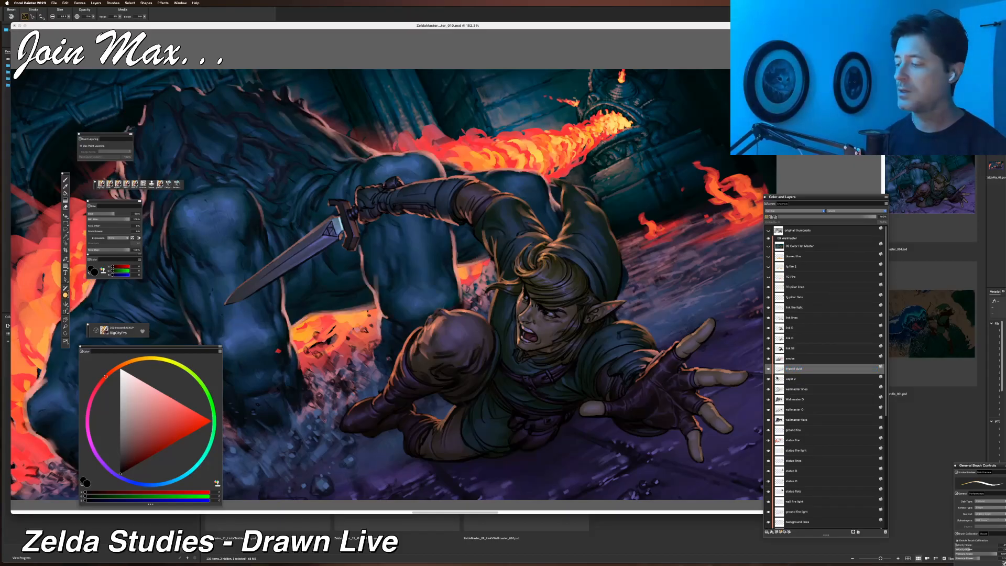
{"action": "left_click", "coordinate": [794, 379]}
{"action": "double_click", "coordinate": [797, 379]}
{"action": "type", "text": "wallmaster firelight"}
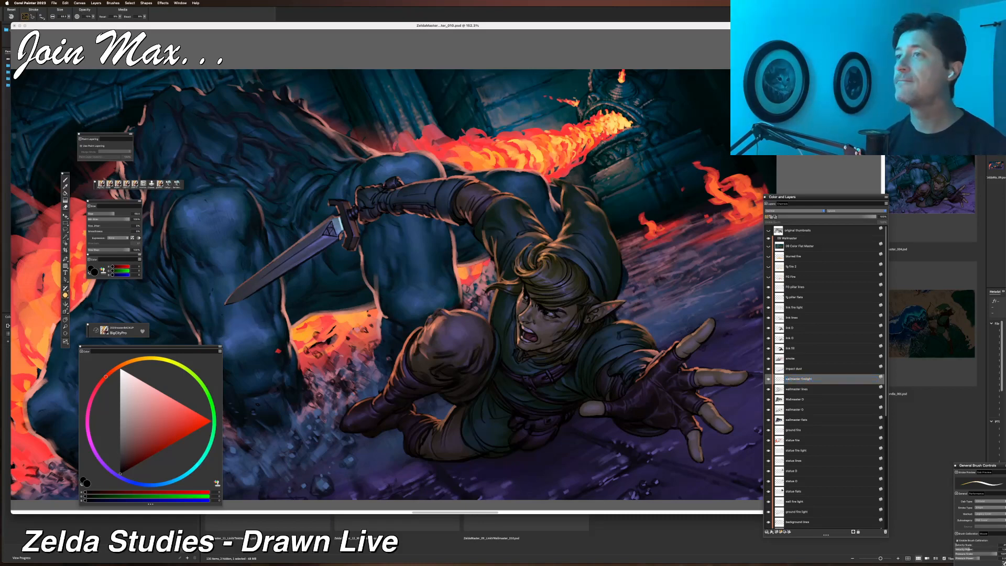
Rotate the canvas view, switch to the brush and sample a warm yellow-orange color from the fire.
{"action": "left_click_drag", "start_coordinate": [622, 351], "coordinate": [637, 341]}
{"action": "scroll", "coordinate": [636, 340], "scroll_direction": "down", "scroll_amount": 3}
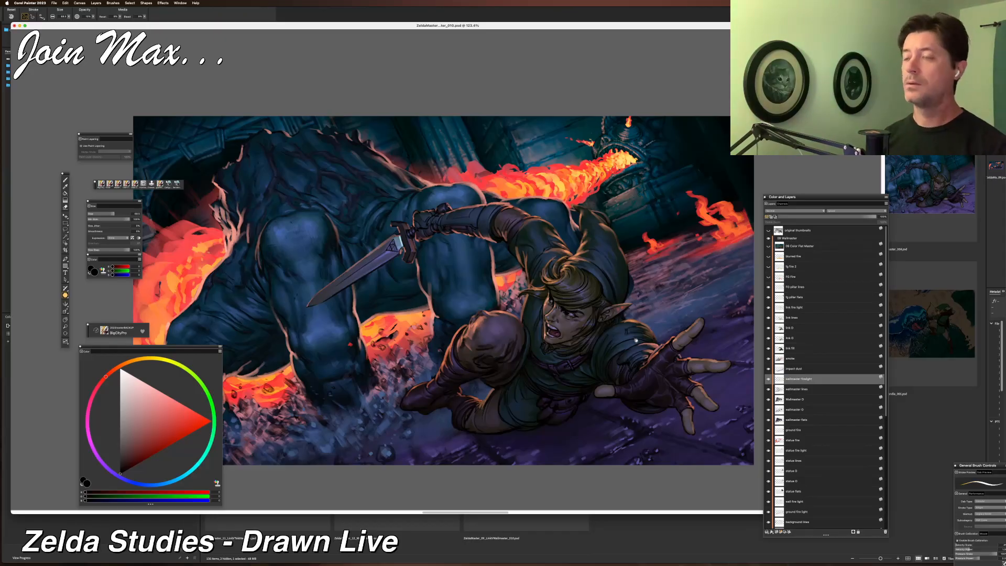
{"action": "mouse_move", "coordinate": [337, 397]}
{"action": "left_mouse_down"}
{"action": "mouse_move", "coordinate": [398, 381]}
{"action": "mouse_move", "coordinate": [368, 388]}
{"action": "mouse_move", "coordinate": [348, 377]}
{"action": "mouse_move", "coordinate": [288, 441]}
{"action": "left_mouse_up"}
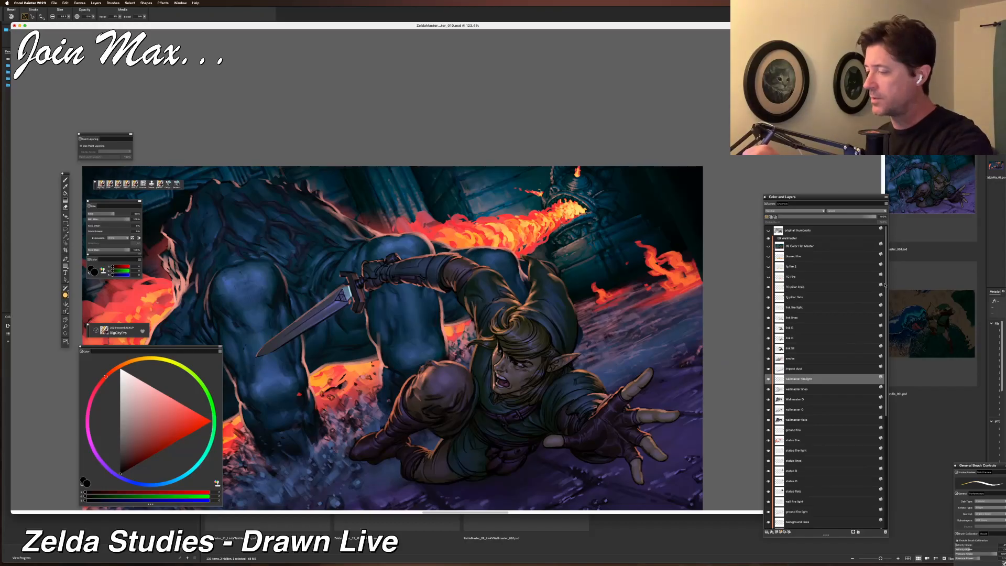
{"action": "left_click_drag", "start_coordinate": [885, 283], "coordinate": [881, 399]}
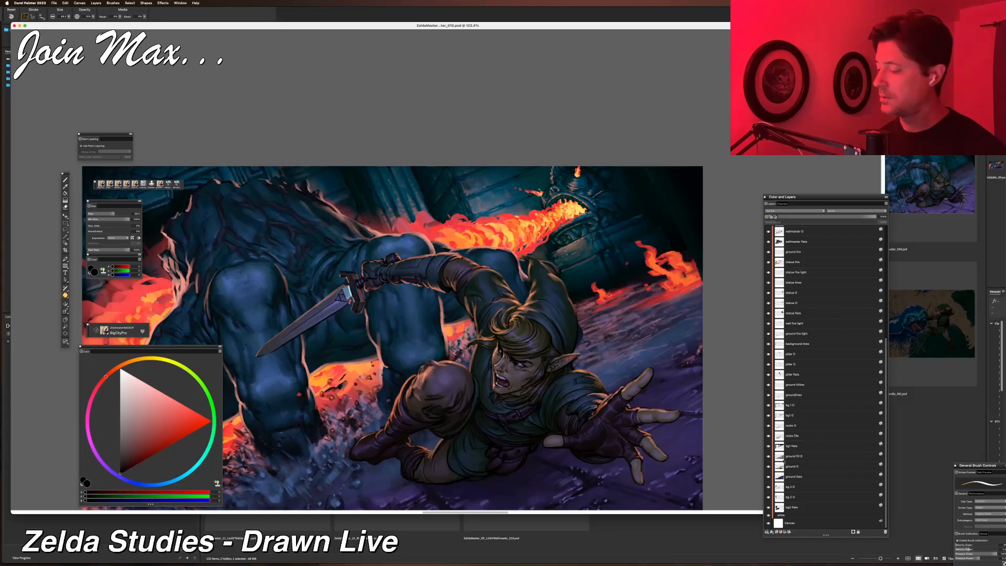
{"action": "left_click_drag", "start_coordinate": [552, 360], "coordinate": [626, 373]}
{"action": "key", "text": "super+minus"}
{"action": "key", "text": "f"}
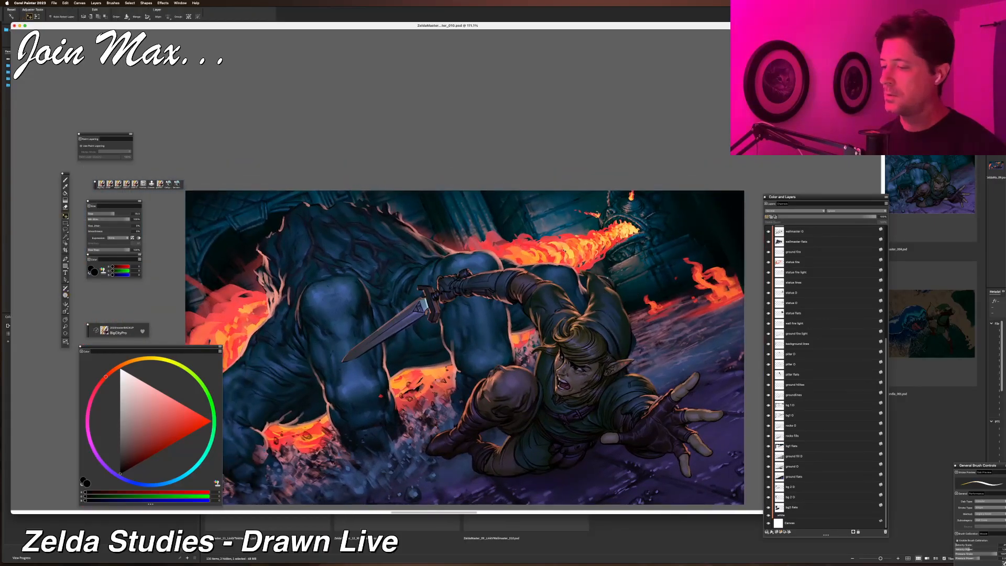
{"action": "right_click", "coordinate": [562, 247]}
{"action": "left_click", "coordinate": [571, 248]}
{"action": "left_click_drag", "start_coordinate": [626, 287], "coordinate": [595, 332]}
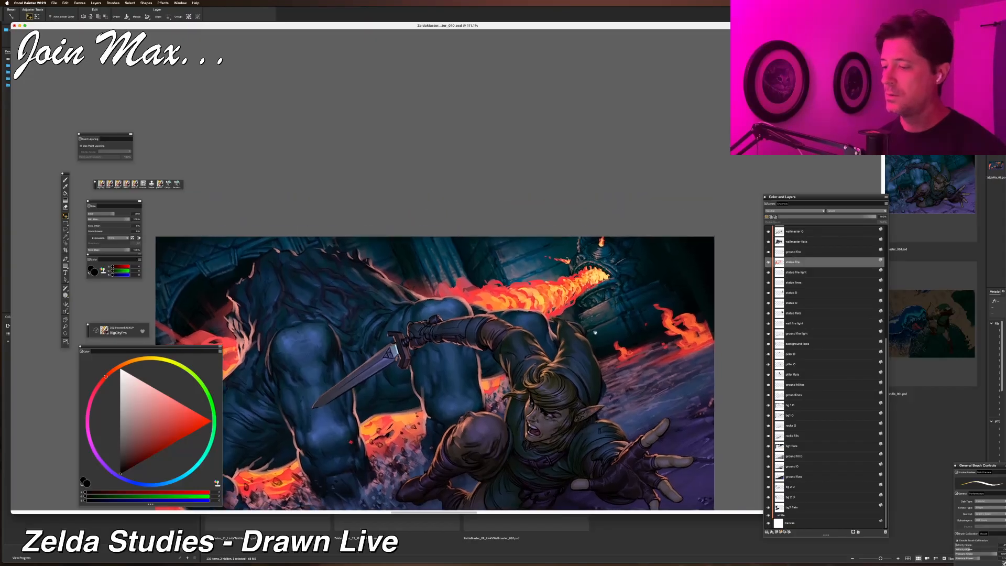
{"action": "key", "text": "b"}
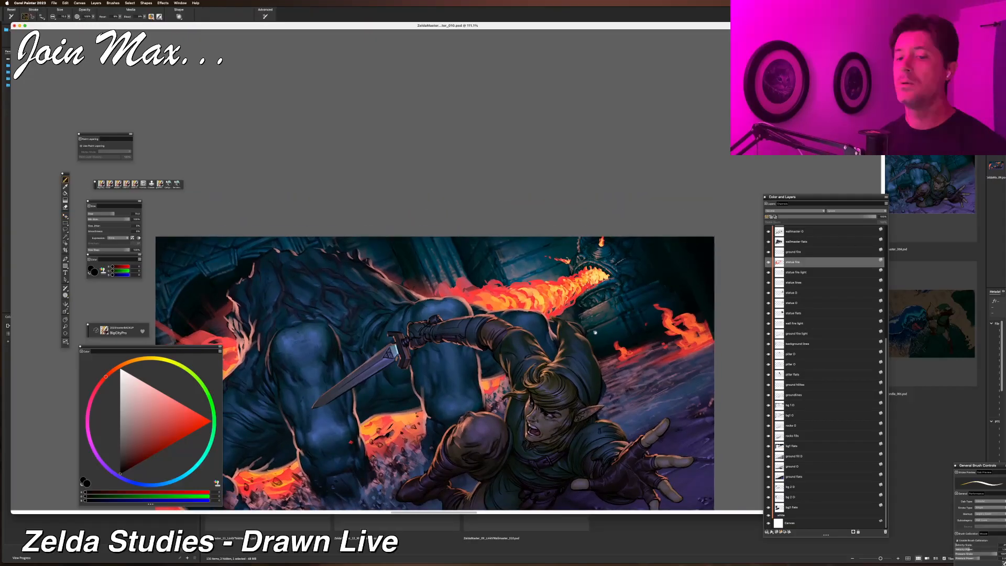
{"action": "left_click", "coordinate": [538, 296], "text": "alt"}
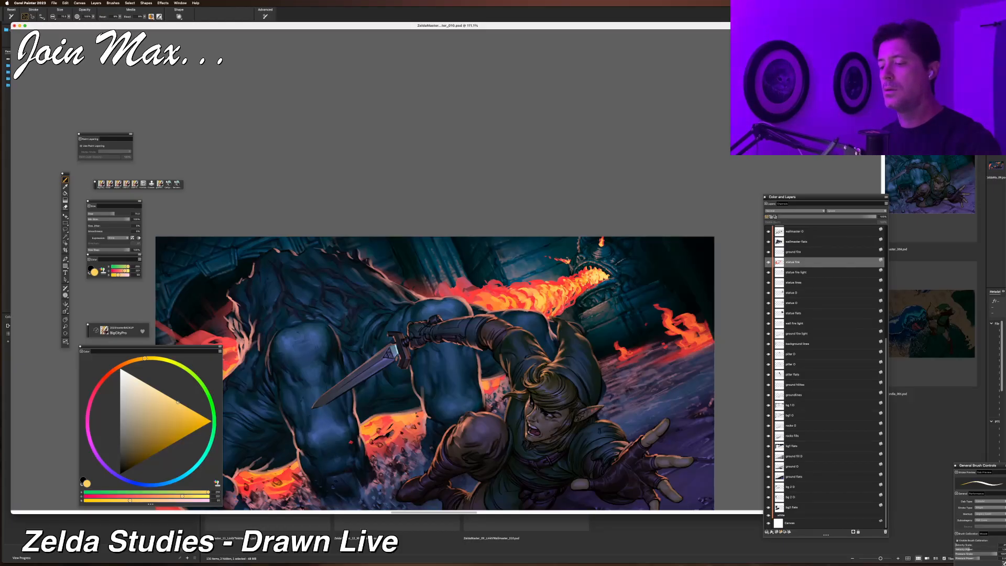
{"action": "left_click", "coordinate": [144, 359]}
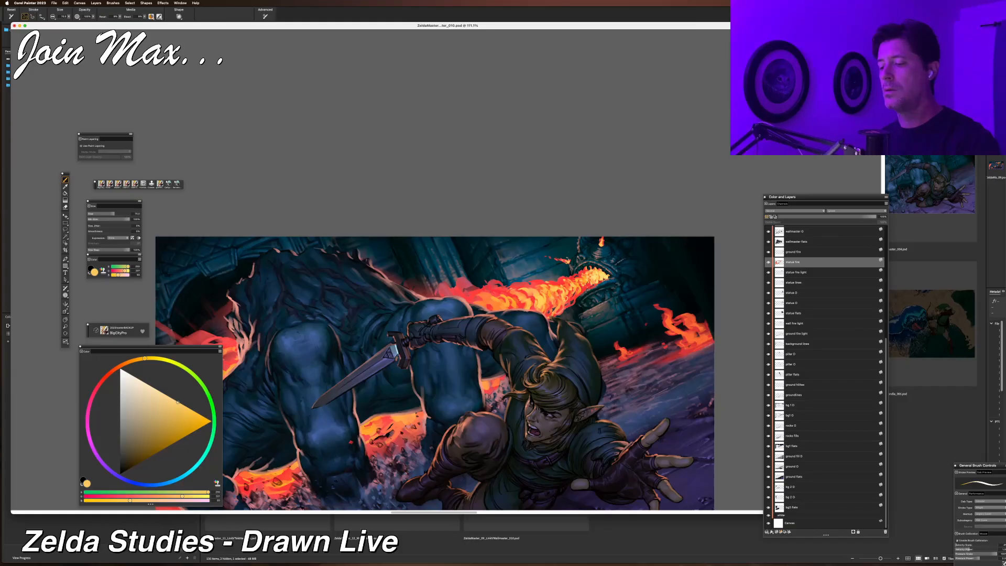
Zoom in on the statue's flame jet and set the brush size to 50.
{"action": "key", "text": "super+plus"}
{"action": "key", "text": "super+plus"}
{"action": "left_click_drag", "start_coordinate": [545, 352], "coordinate": [406, 394]}
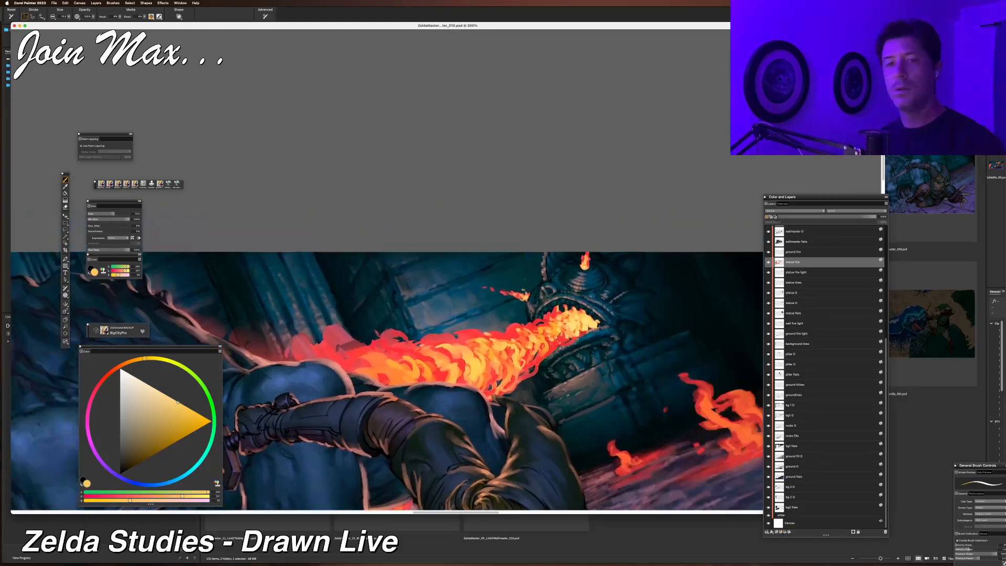
{"action": "left_click", "coordinate": [64, 16]}
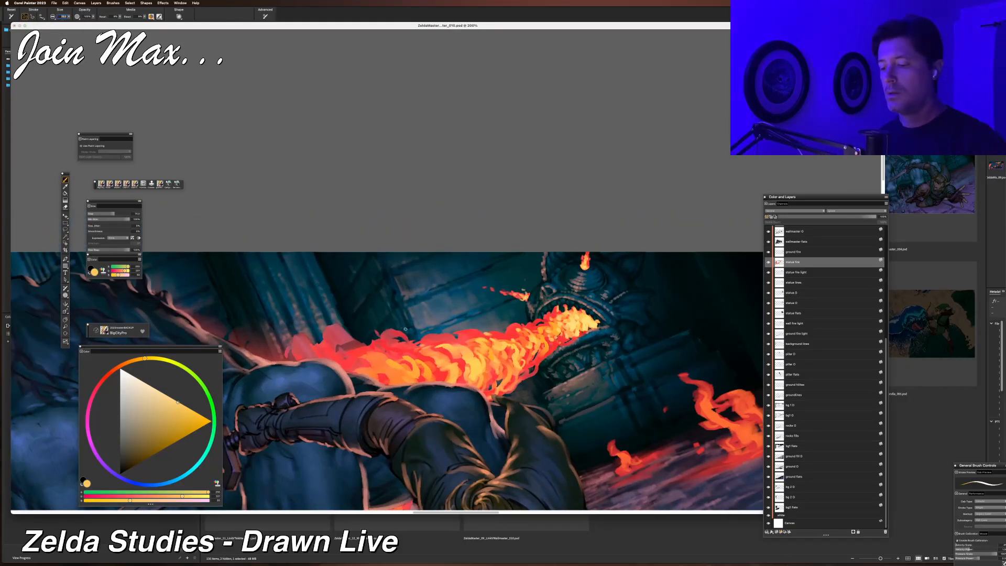
{"action": "type", "text": "50"}
{"action": "key", "text": "Return"}
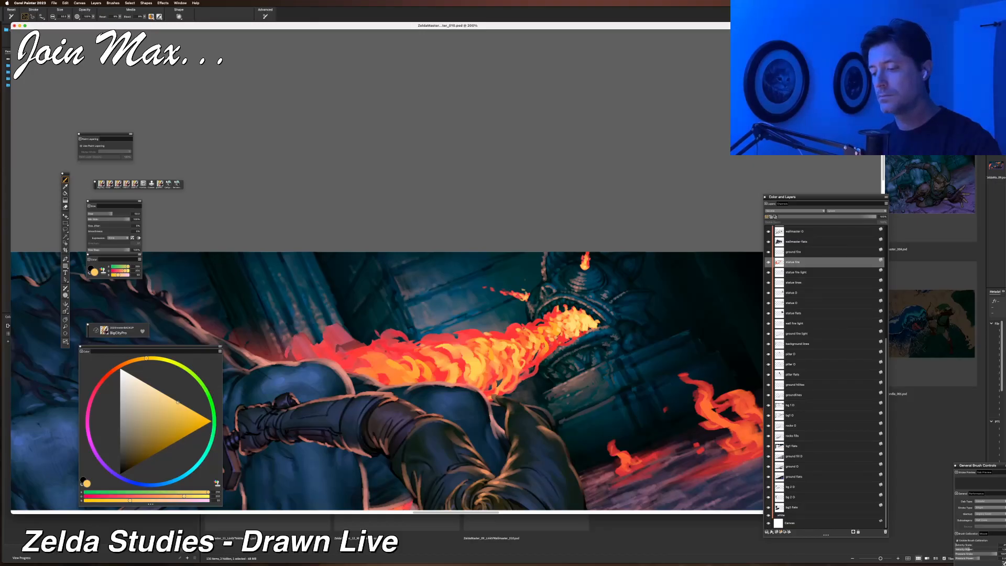
Sample alternating red and yellow-orange colors from different parts of the flame jet.
{"action": "left_click", "coordinate": [525, 334], "text": "alt"}
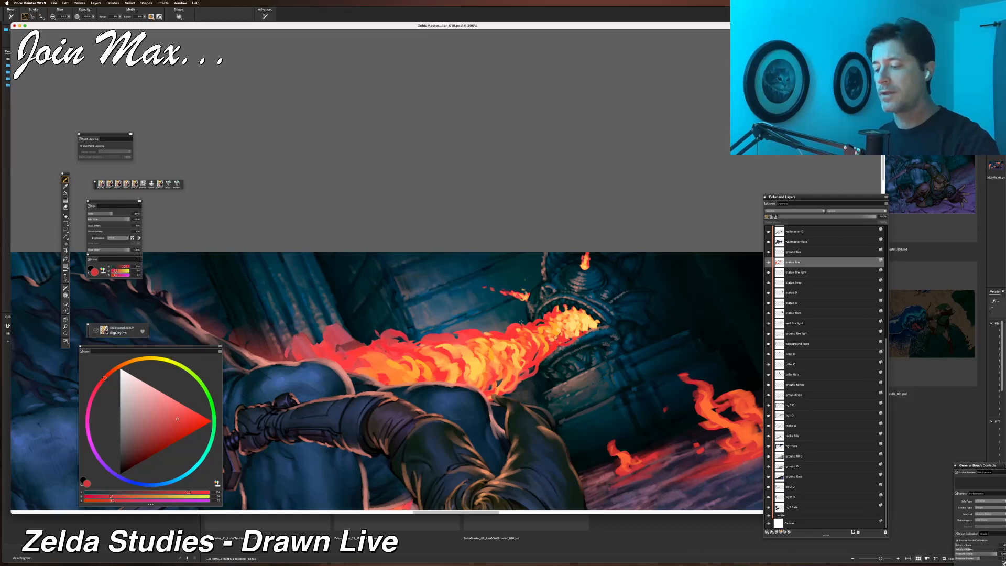
{"action": "left_click", "coordinate": [591, 322], "text": "alt"}
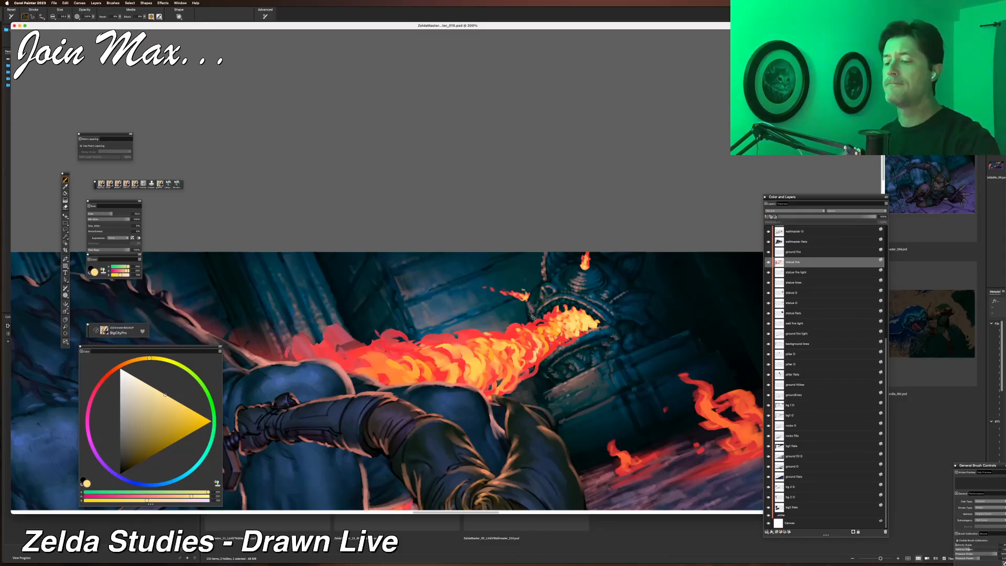
{"action": "left_click", "coordinate": [535, 344], "text": "alt"}
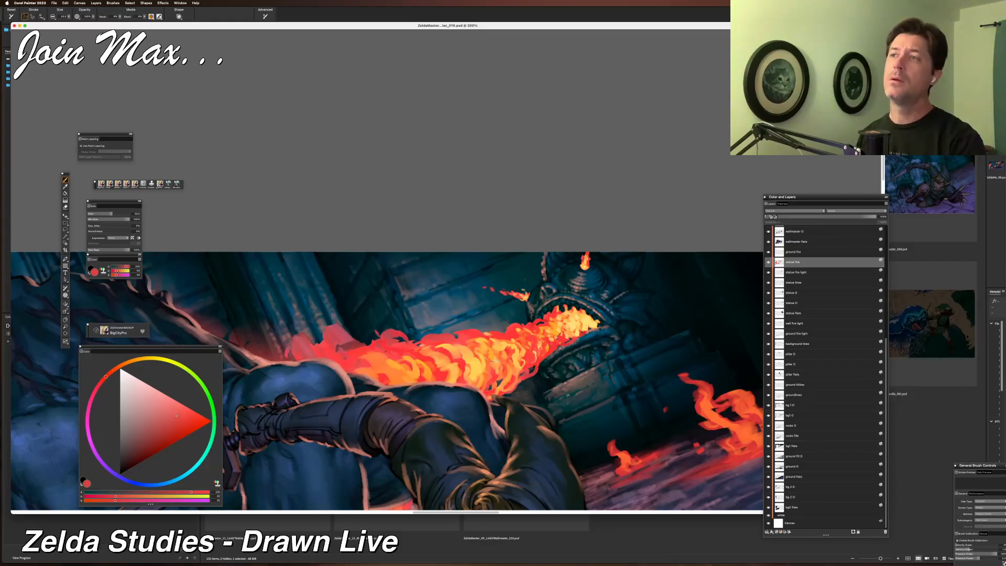
{"action": "left_click", "coordinate": [517, 352], "text": "alt"}
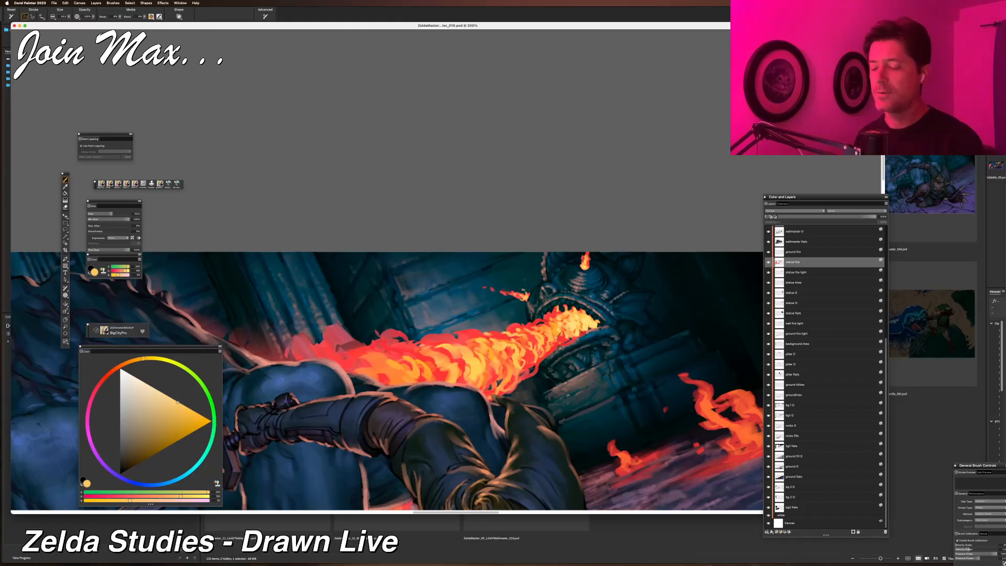
{"action": "left_click", "coordinate": [513, 329], "text": "alt"}
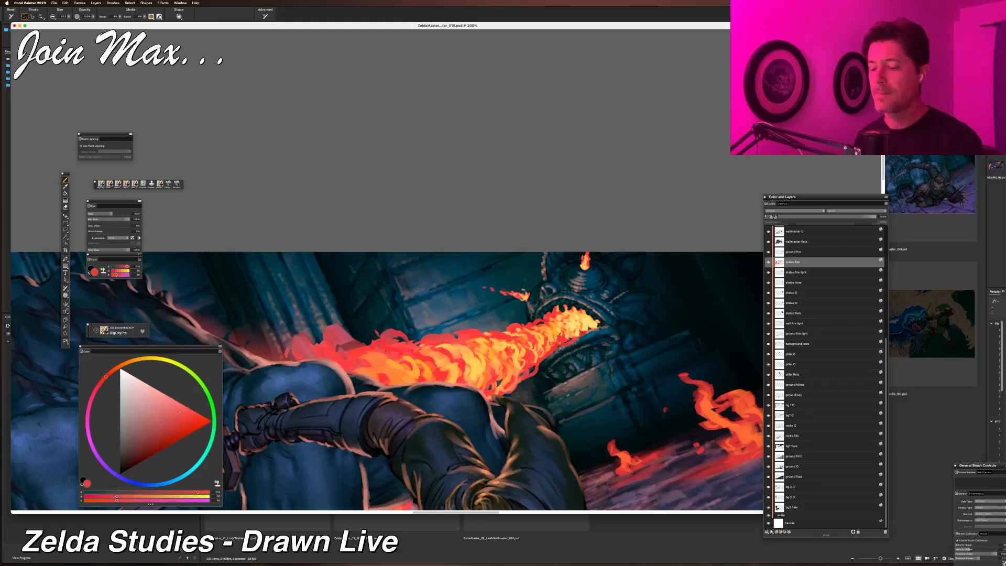
{"action": "left_click", "coordinate": [517, 326], "text": "alt"}
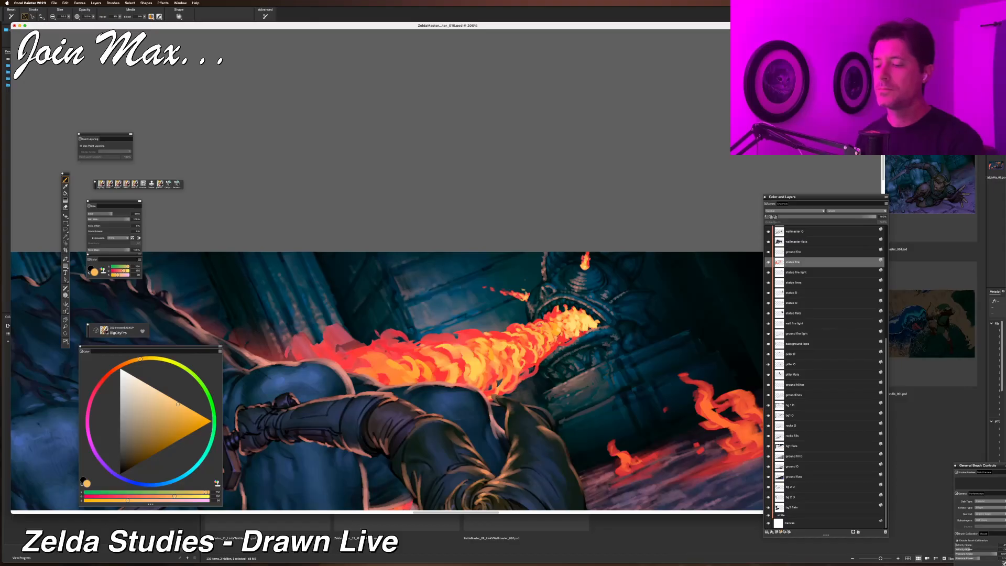
Try a brush stroke across the flame near the statue's mouth and undo it.
{"action": "key", "text": "super+minus"}
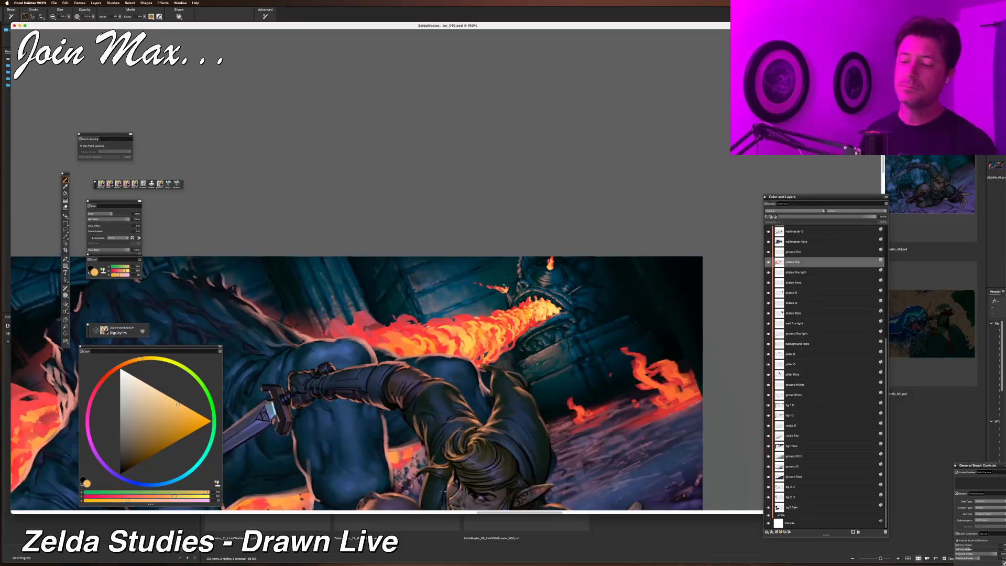
{"action": "key", "text": "super+equal"}
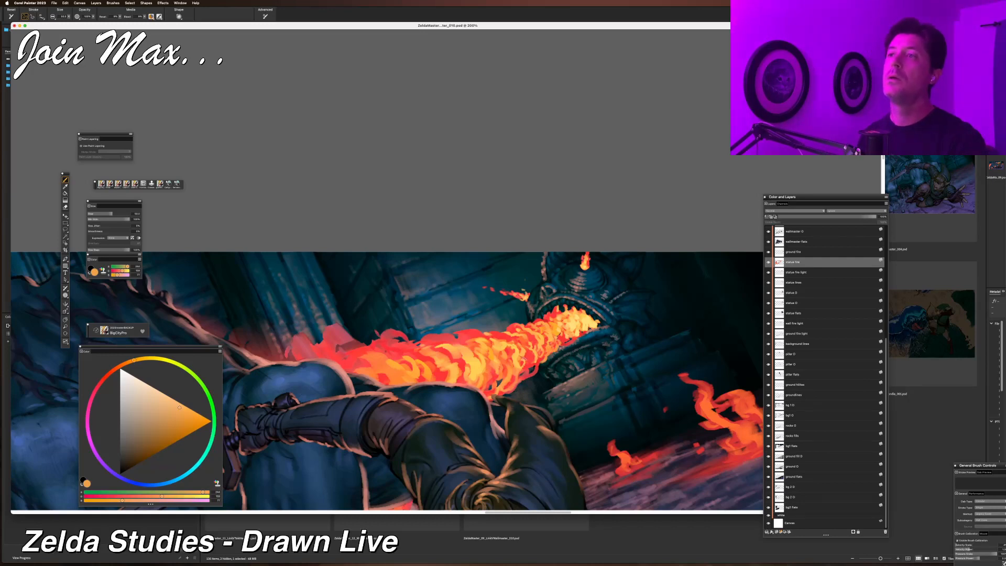
{"action": "left_click", "coordinate": [567, 336], "text": "alt"}
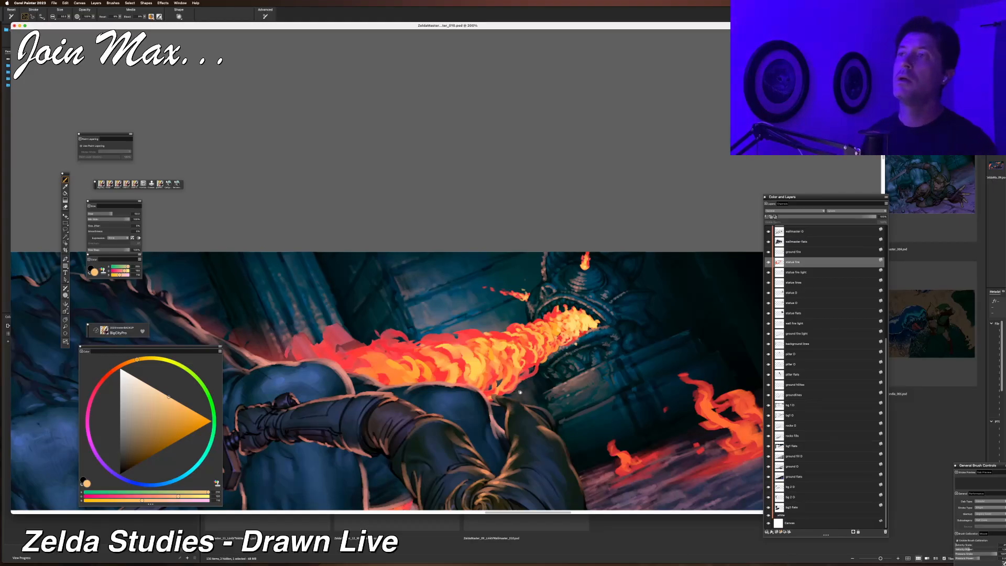
{"action": "left_click_drag", "start_coordinate": [526, 385], "coordinate": [491, 398]}
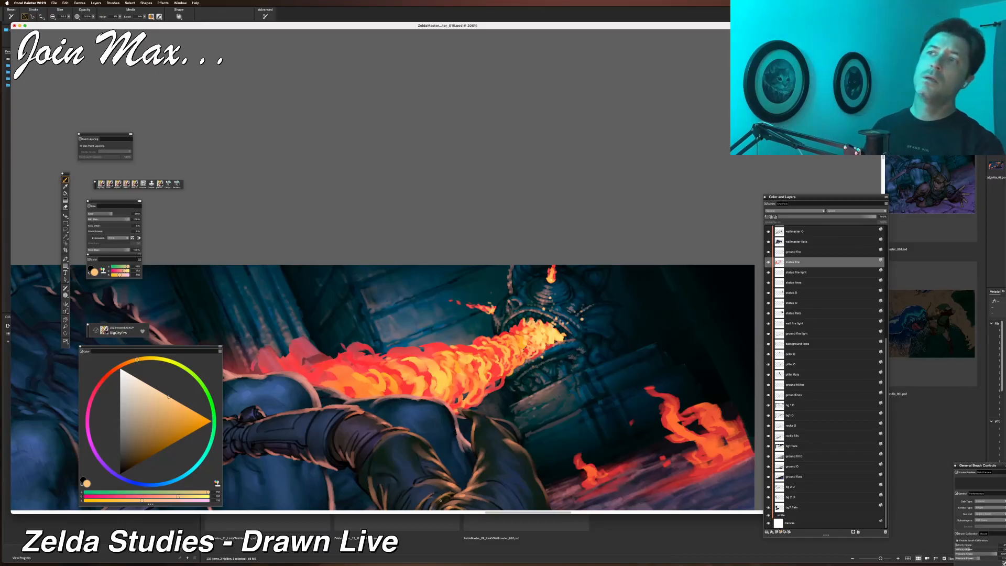
{"action": "key", "text": "super+minus"}
{"action": "key", "text": "super+minus"}
{"action": "key", "text": "super+equal"}
{"action": "key", "text": "super+equal"}
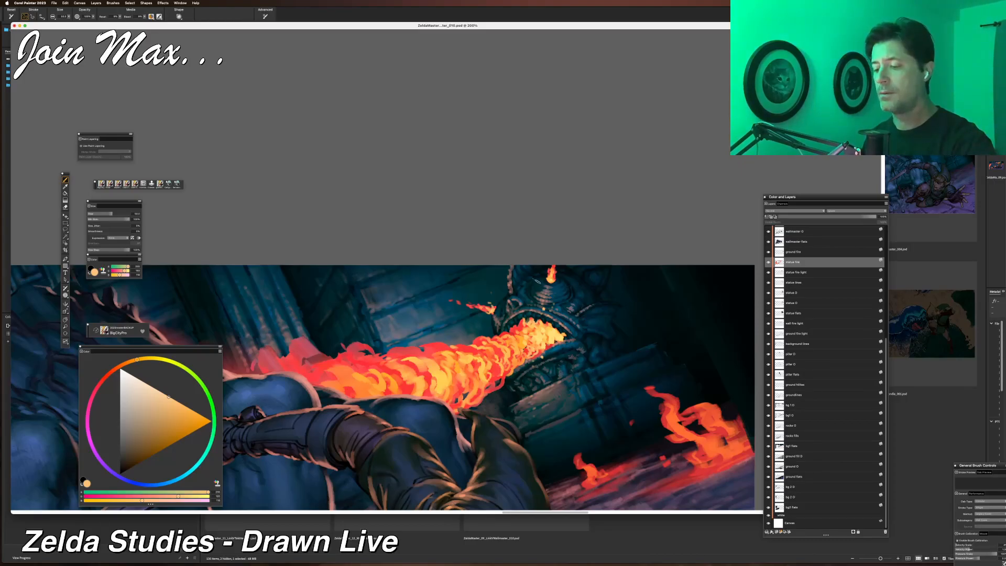
{"action": "left_click_drag", "start_coordinate": [515, 282], "coordinate": [548, 313]}
{"action": "key", "text": "super+z"}
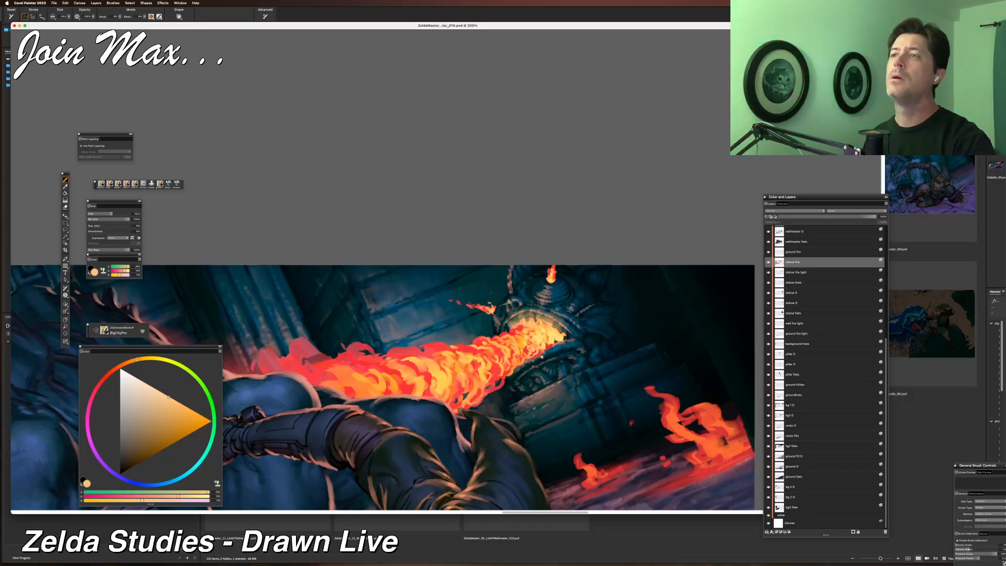
Compare the full painting with the flame close-up and sample a red from the flame jet.
{"action": "key", "text": "super+minus"}
{"action": "key", "text": "super+minus"}
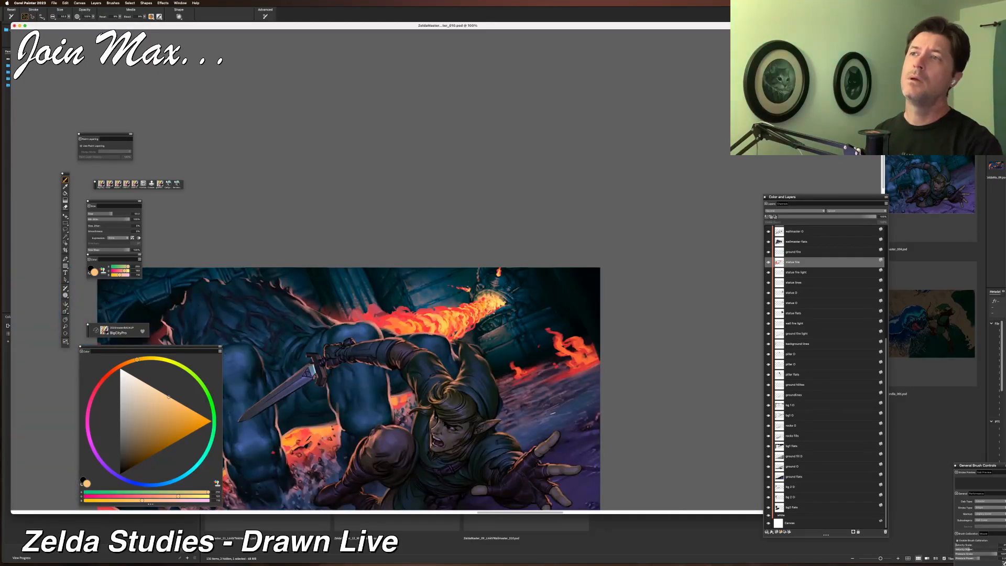
{"action": "key", "text": "super+equal"}
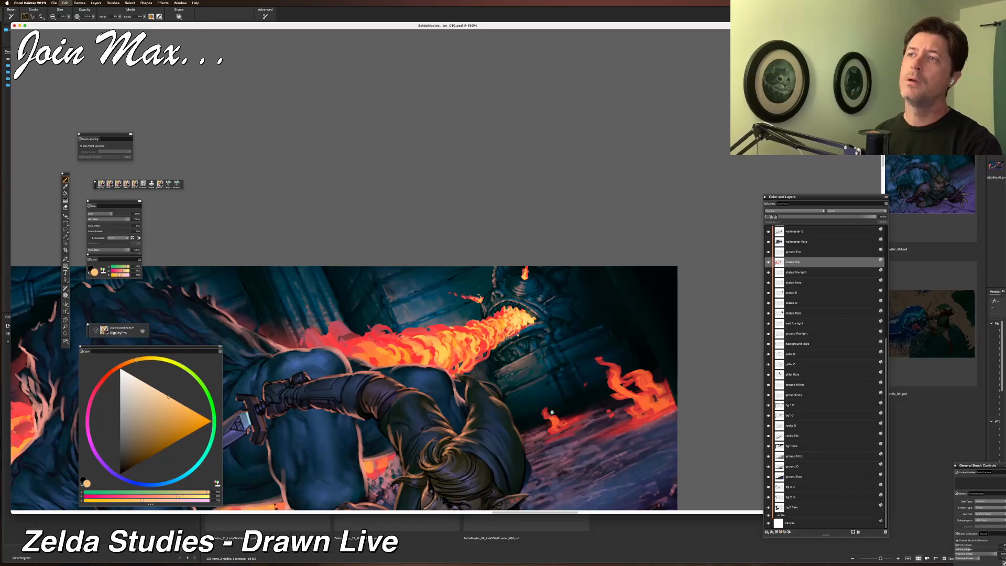
{"action": "key", "text": "super+equal"}
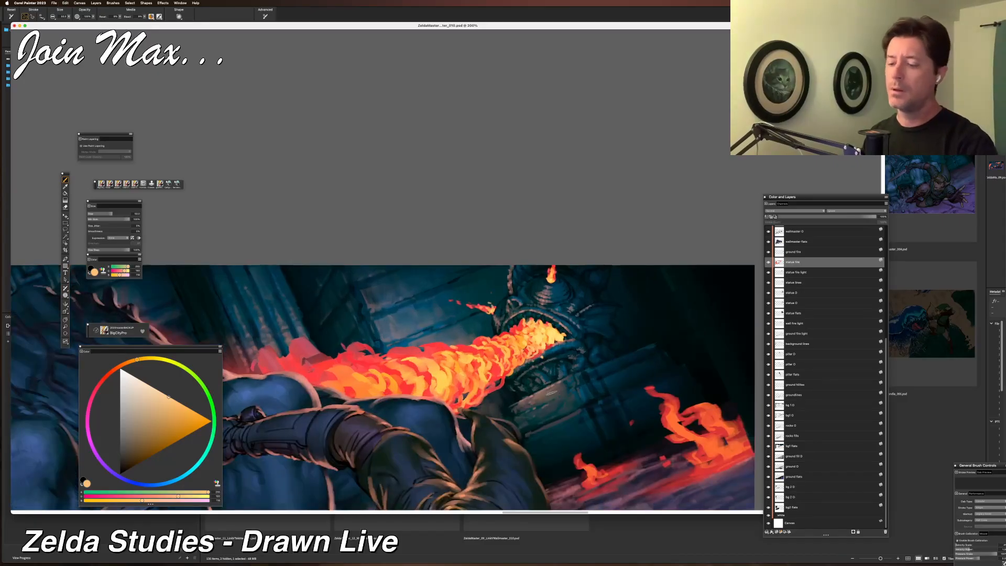
{"action": "key", "text": "super+minus"}
{"action": "key", "text": "super+minus"}
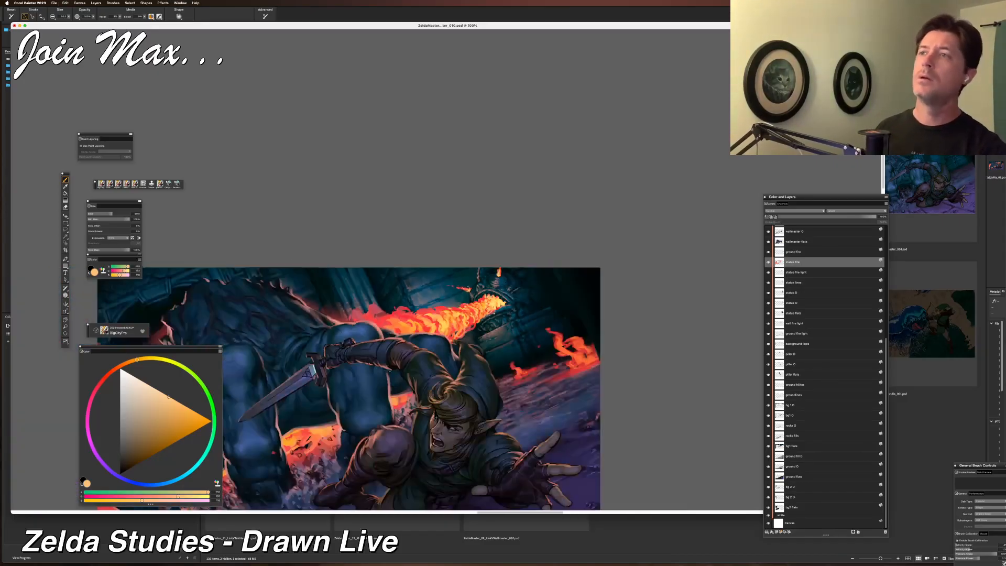
{"action": "key", "text": "super+minus"}
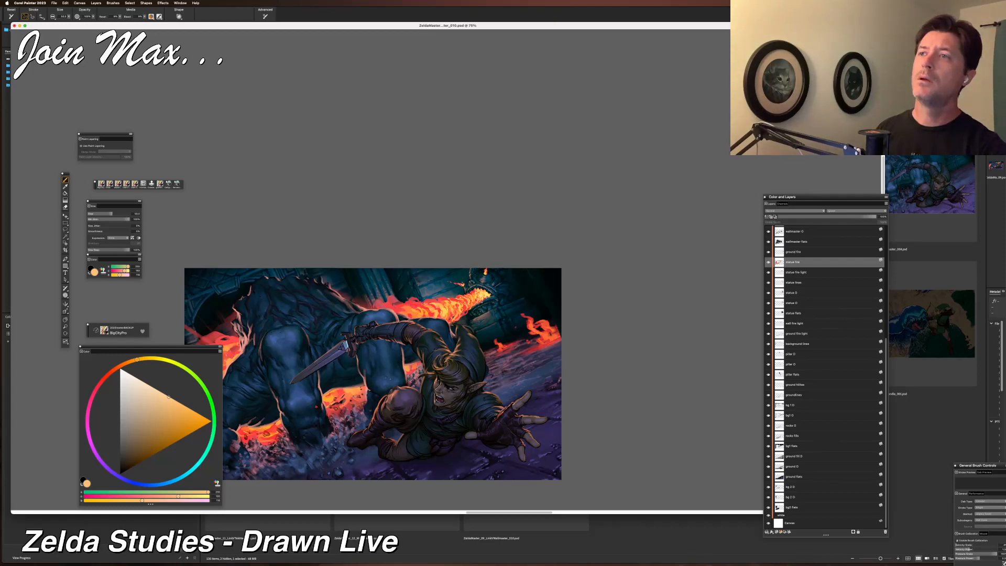
{"action": "key", "text": "super+equal"}
{"action": "key", "text": "super+equal"}
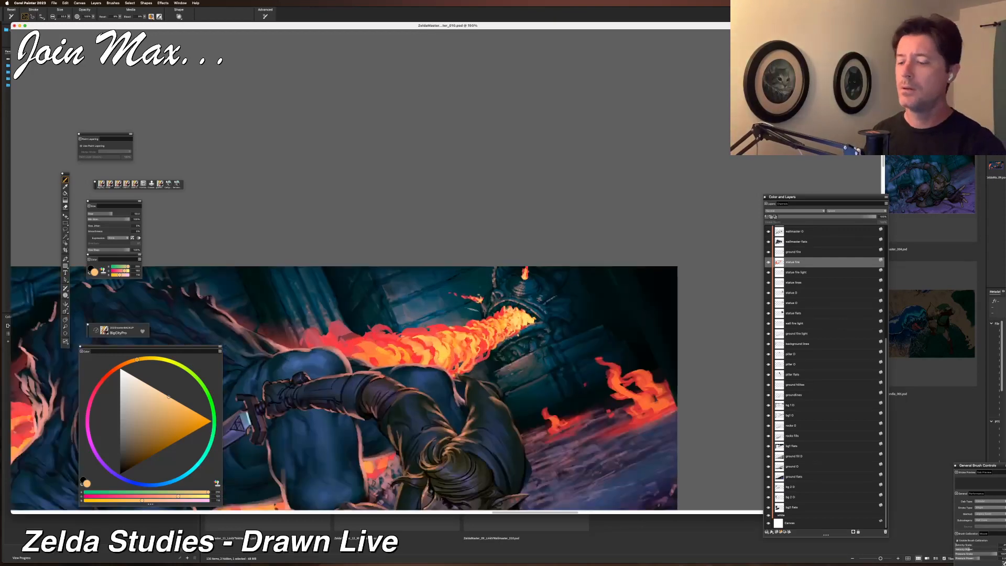
{"action": "key", "text": "super+equal"}
{"action": "left_click", "coordinate": [521, 326], "text": "alt"}
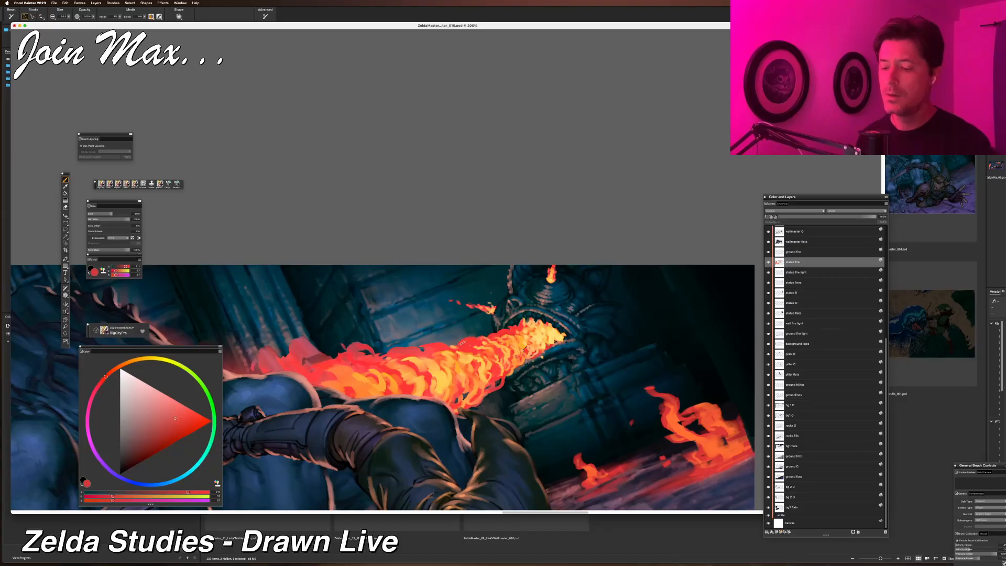
Zoom back and forth between the full painting and the flame close-up to review the fire lighting.
{"action": "key", "text": "super+minus"}
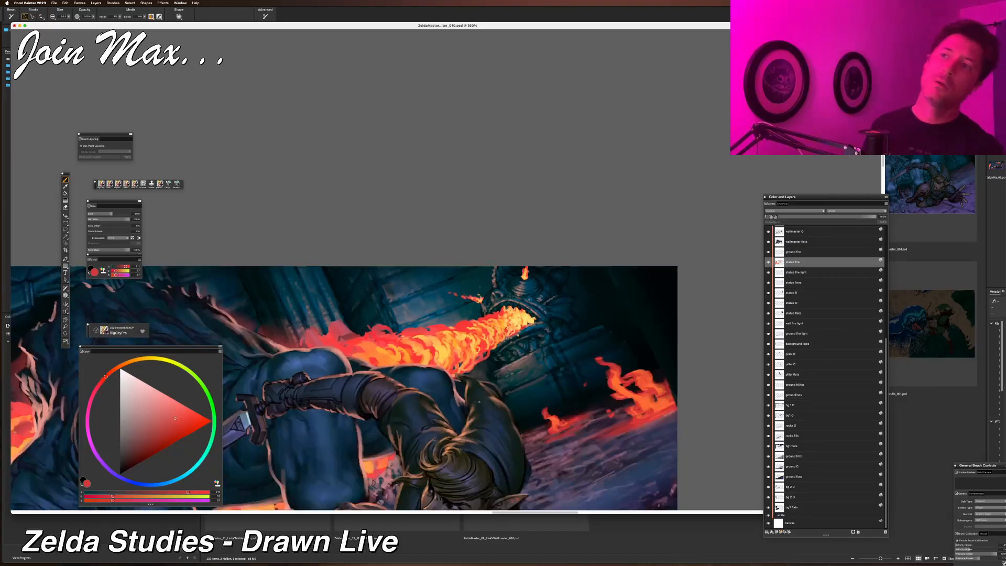
{"action": "key", "text": "super+minus"}
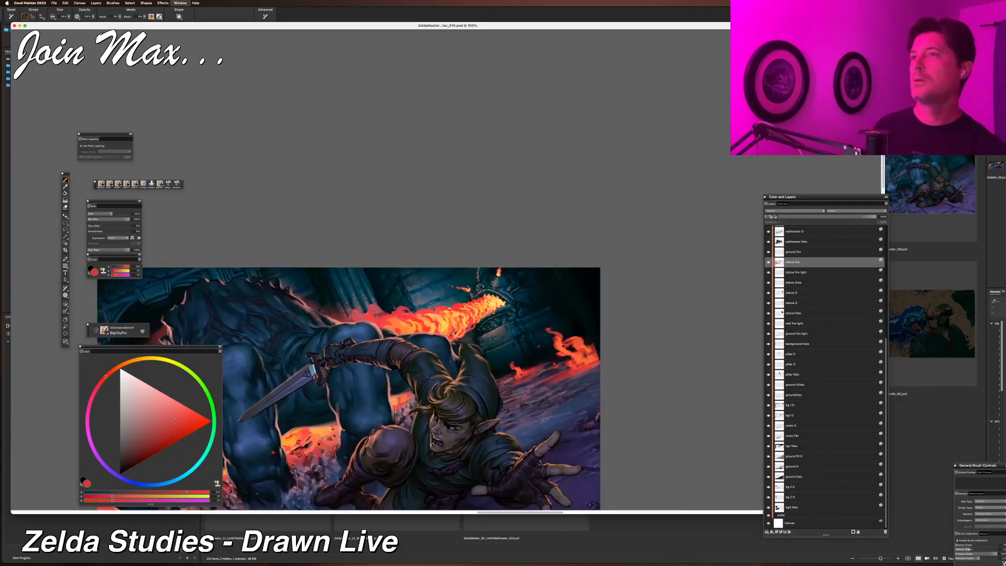
{"action": "key", "text": "super+minus"}
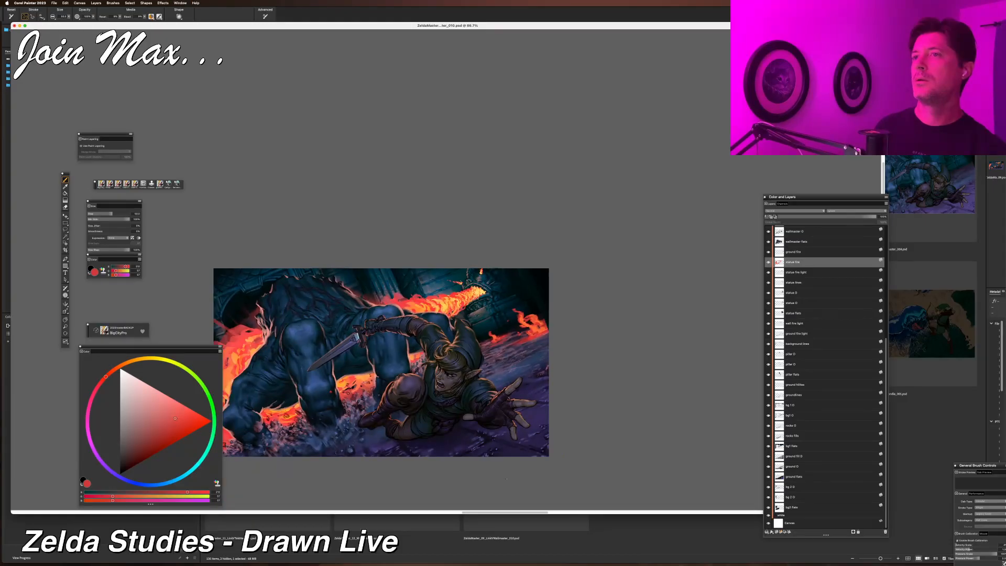
{"action": "key", "text": "super+equal"}
{"action": "key", "text": "super+equal"}
{"action": "key", "text": "super+equal"}
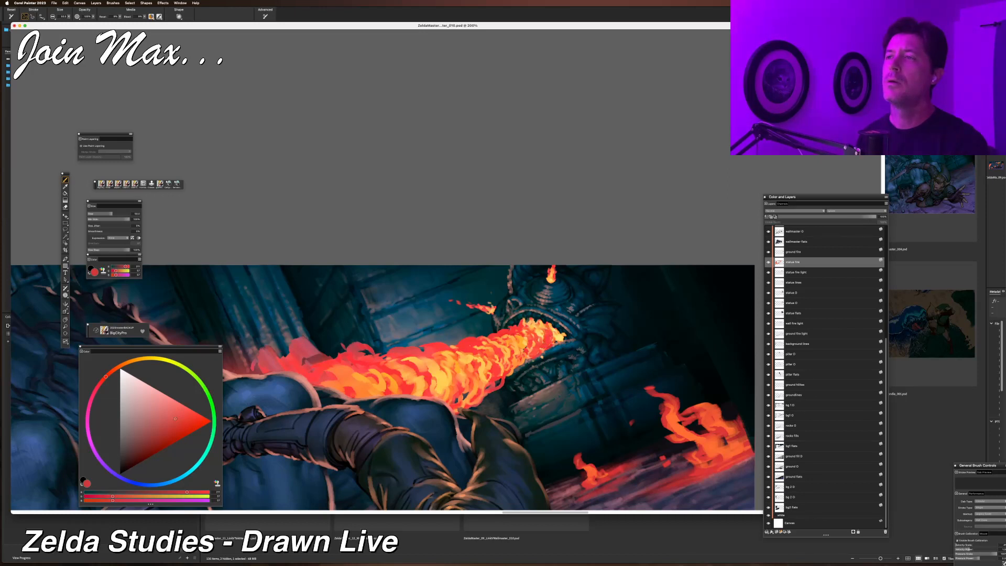
{"action": "key", "text": "super+minus"}
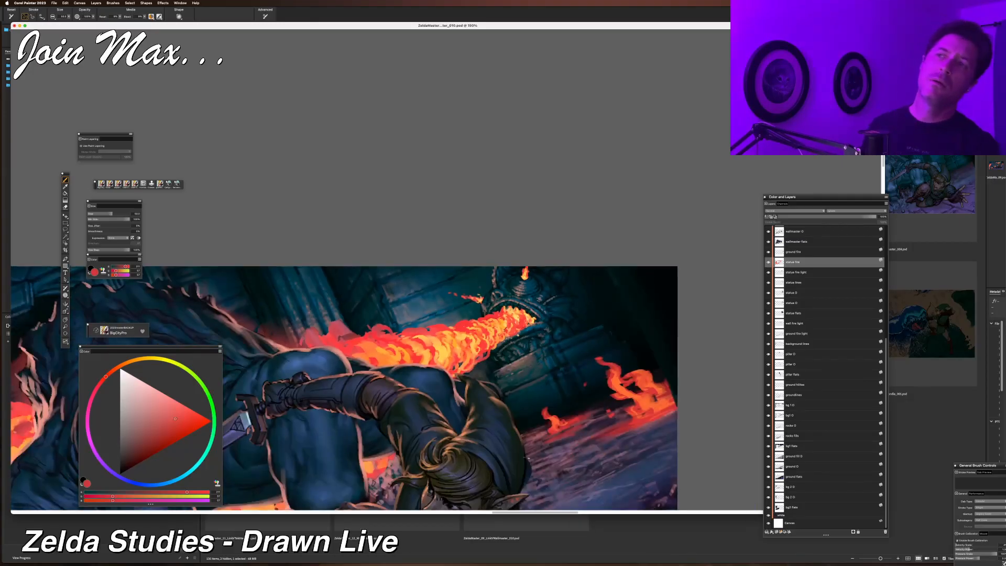
{"action": "key", "text": "super+minus"}
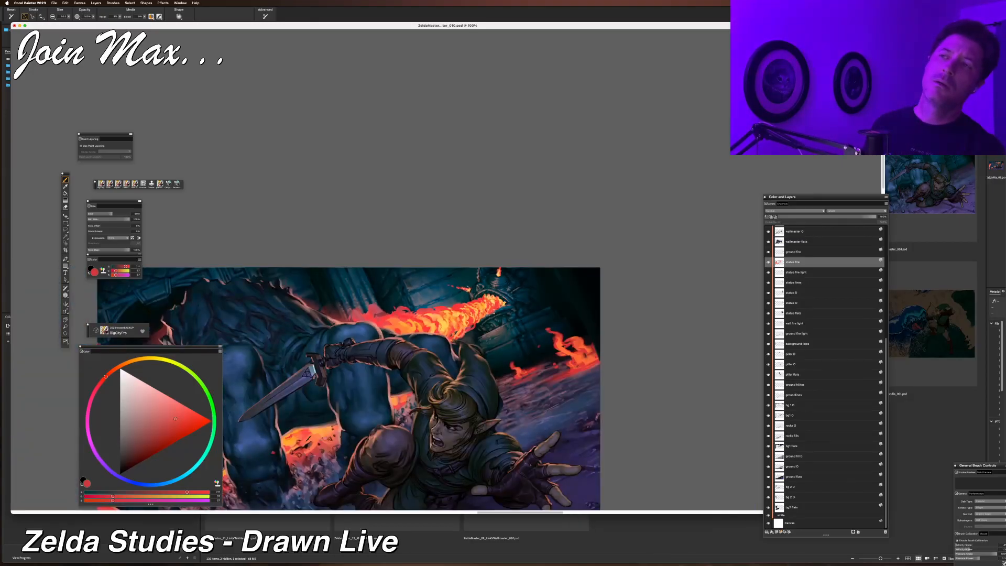
{"action": "key", "text": "super+equal"}
{"action": "key", "text": "super+equal"}
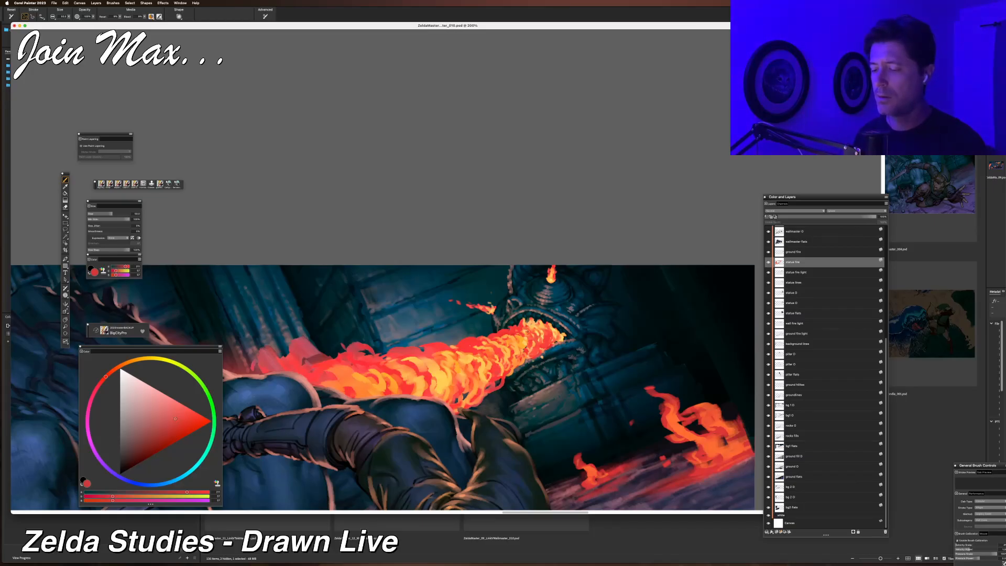
Sample a yellow-orange from the flame jet, brush two strokes over the lower flames, and undo them.
{"action": "left_click", "coordinate": [537, 333], "text": "alt"}
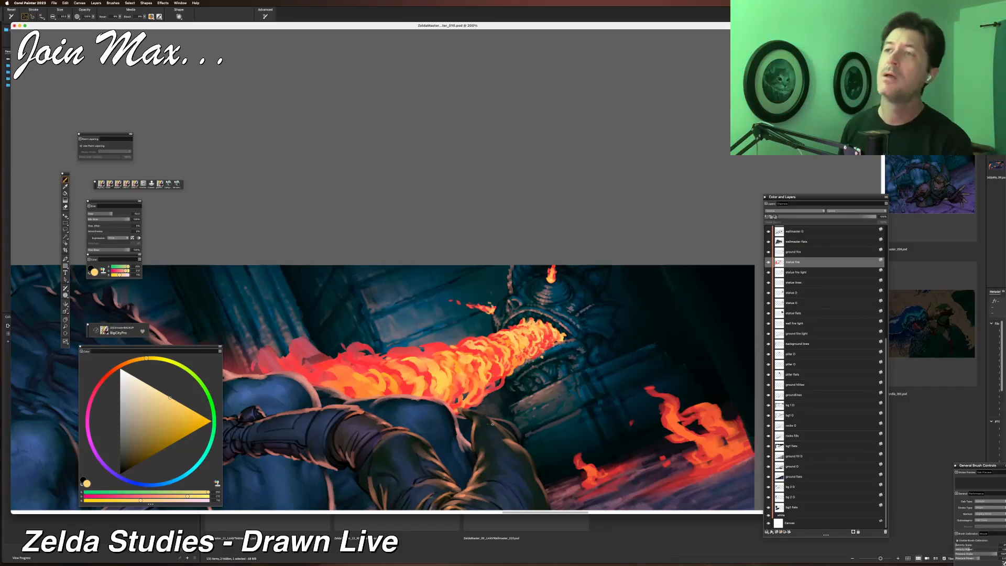
{"action": "key", "text": "super+minus"}
{"action": "left_click_drag", "start_coordinate": [481, 442], "coordinate": [548, 425]}
{"action": "key", "text": "super+equal"}
{"action": "left_click_drag", "start_coordinate": [503, 439], "coordinate": [425, 466]}
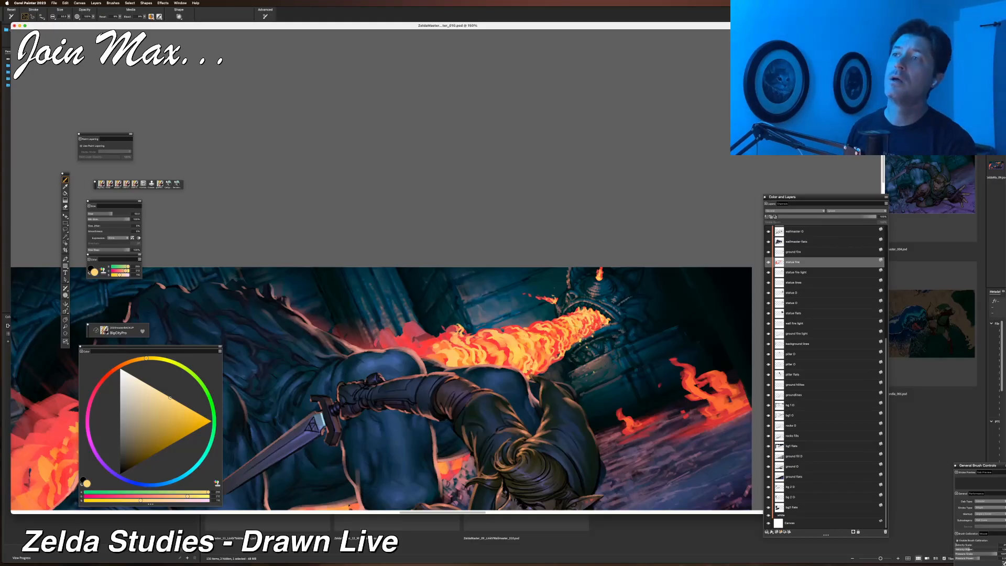
{"action": "key", "text": "super+z"}
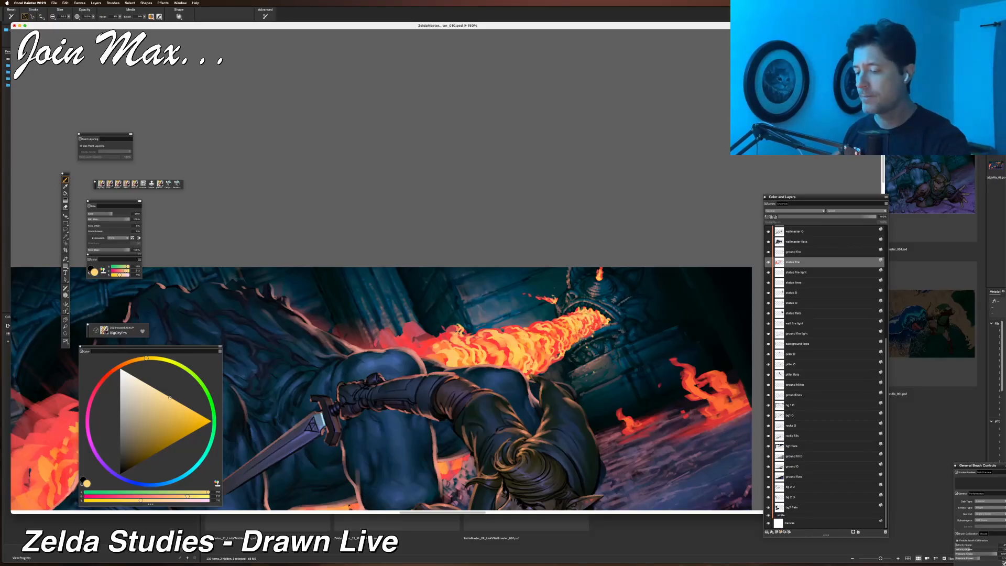
{"action": "key", "text": "super+z"}
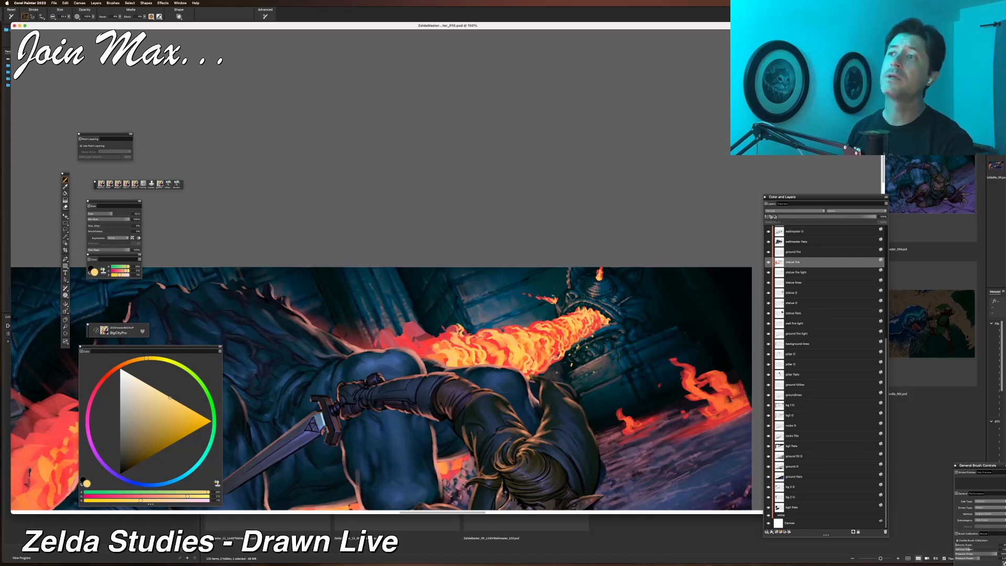
{"action": "scroll", "coordinate": [381, 390], "scroll_direction": "right", "scroll_amount": 3}
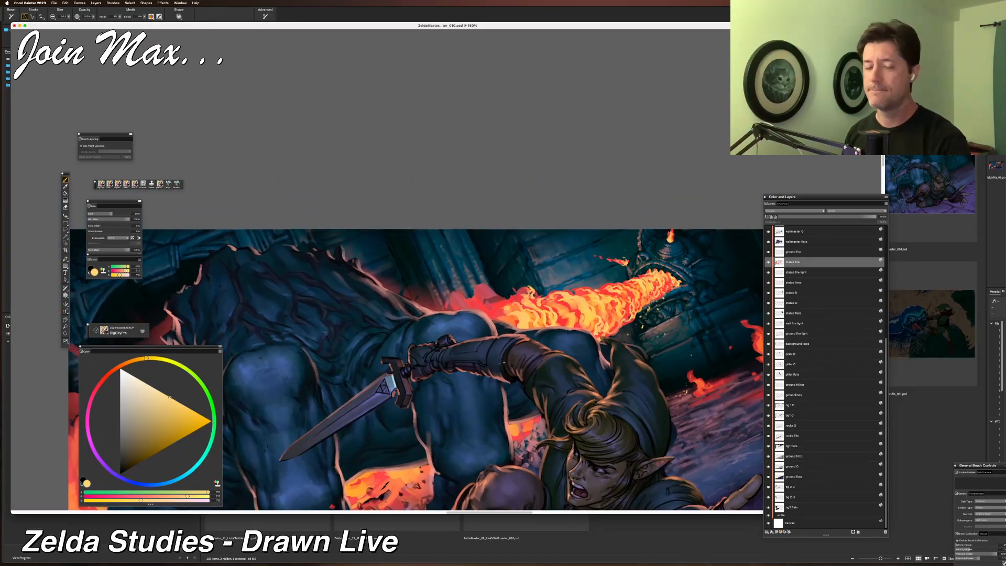
{"action": "left_click", "coordinate": [54, 3]}
{"action": "left_click", "coordinate": [66, 63]}
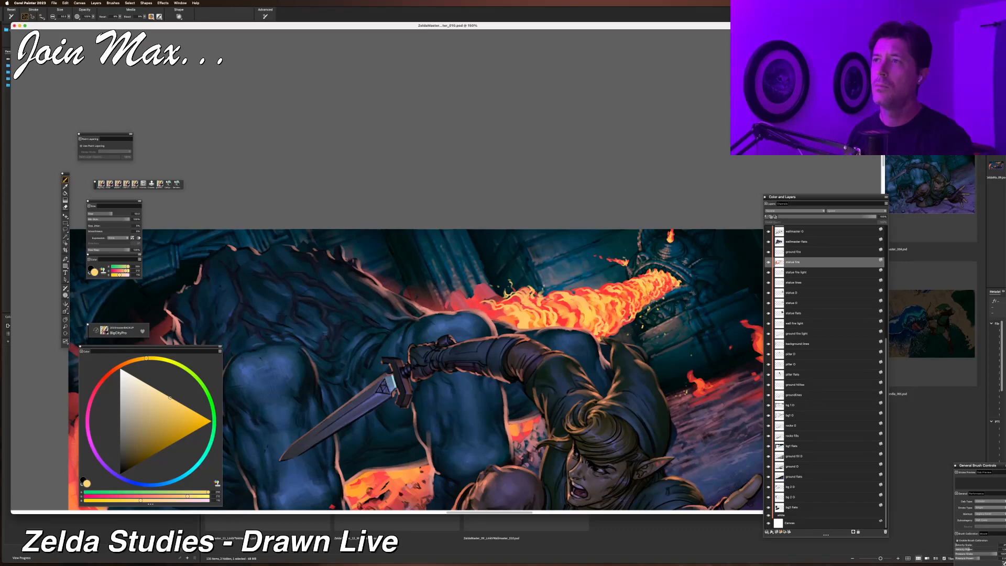
Sample red and yellow from the flame jet and brush a yellow stroke along the flame near the statue.
{"action": "left_click", "coordinate": [489, 308], "text": "alt"}
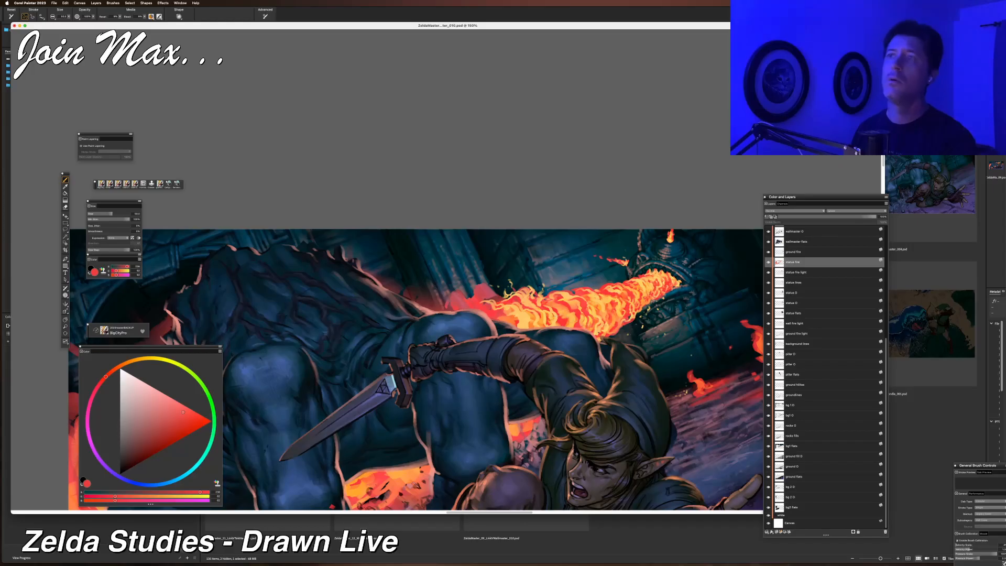
{"action": "key", "text": "super+minus"}
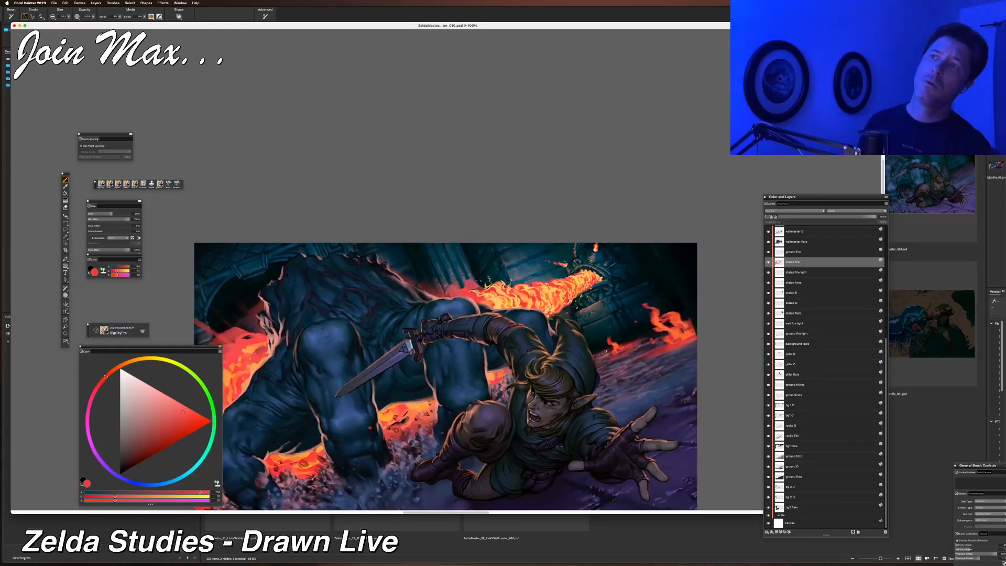
{"action": "key", "text": "super+equal"}
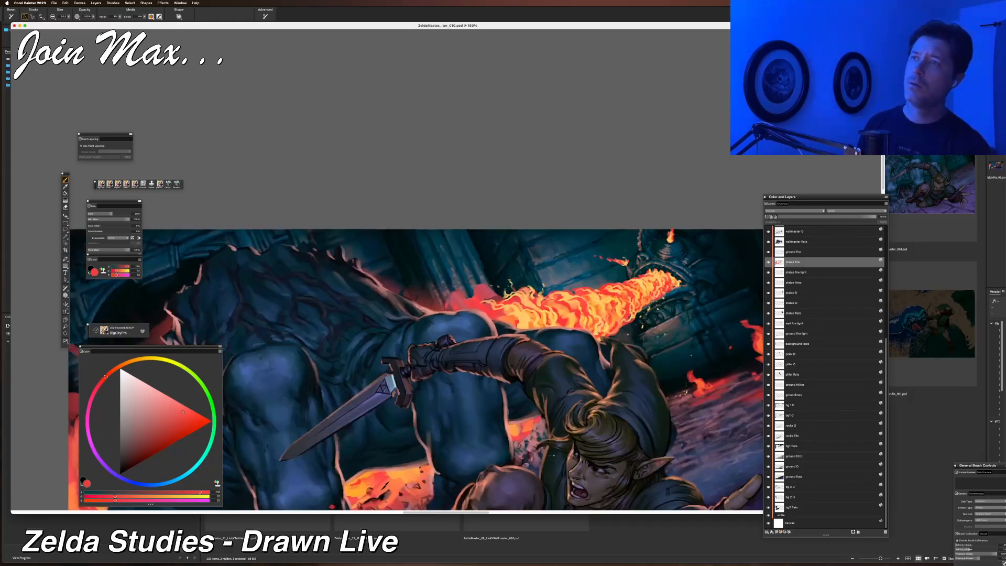
{"action": "left_click", "coordinate": [524, 319], "text": "alt"}
{"action": "mouse_move", "coordinate": [449, 308]}
{"action": "left_mouse_down"}
{"action": "mouse_move", "coordinate": [461, 299]}
{"action": "mouse_move", "coordinate": [494, 319]}
{"action": "left_mouse_up"}
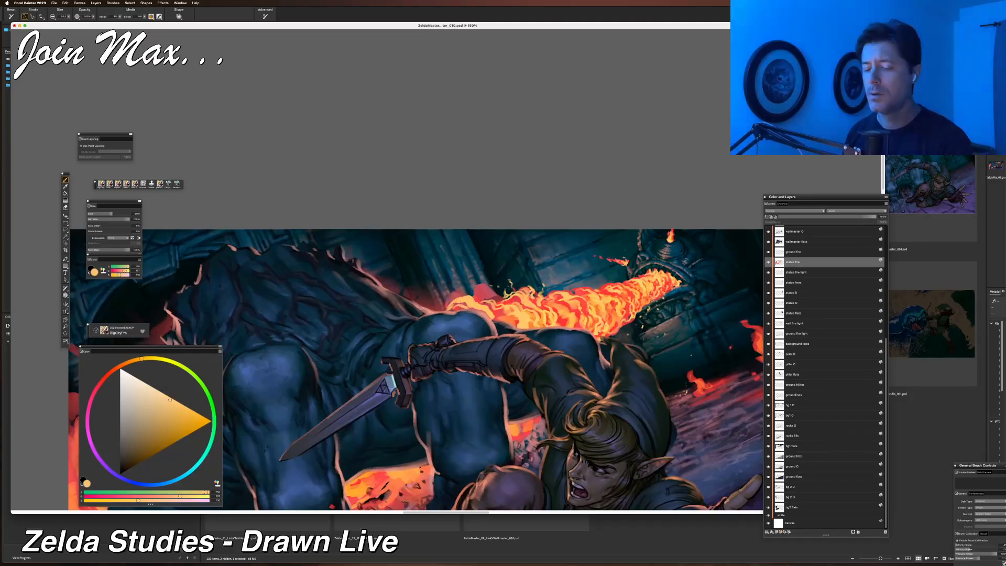
Sample a red from the flame jet and brush short red strokes into the flame's base.
{"action": "left_click", "coordinate": [489, 301], "text": "alt"}
{"action": "mouse_move", "coordinate": [466, 304]}
{"action": "left_mouse_down"}
{"action": "mouse_move", "coordinate": [493, 319]}
{"action": "mouse_move", "coordinate": [478, 292]}
{"action": "mouse_move", "coordinate": [499, 302]}
{"action": "mouse_move", "coordinate": [498, 288]}
{"action": "mouse_move", "coordinate": [513, 287]}
{"action": "left_mouse_up"}
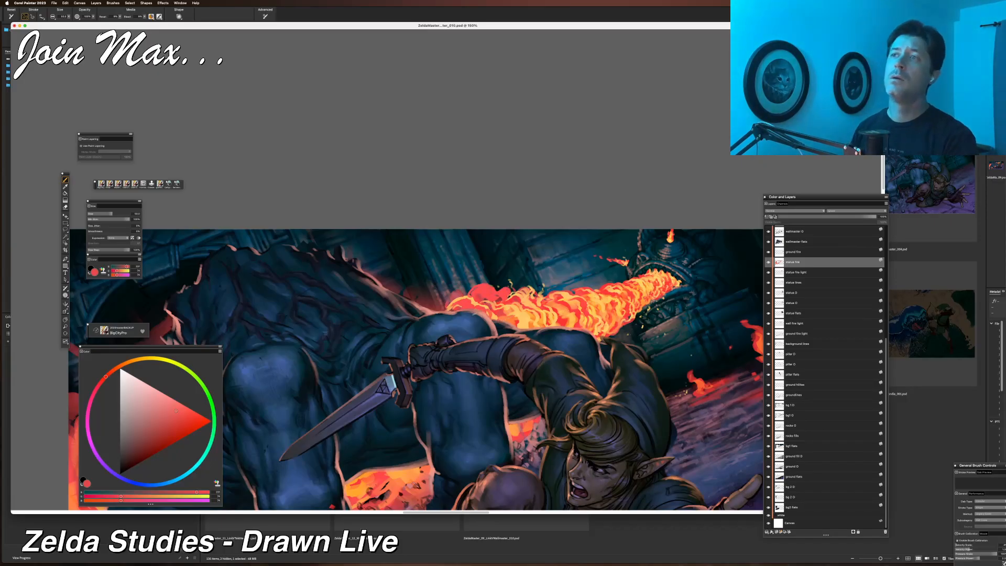
{"action": "left_click_drag", "start_coordinate": [431, 306], "coordinate": [450, 306]}
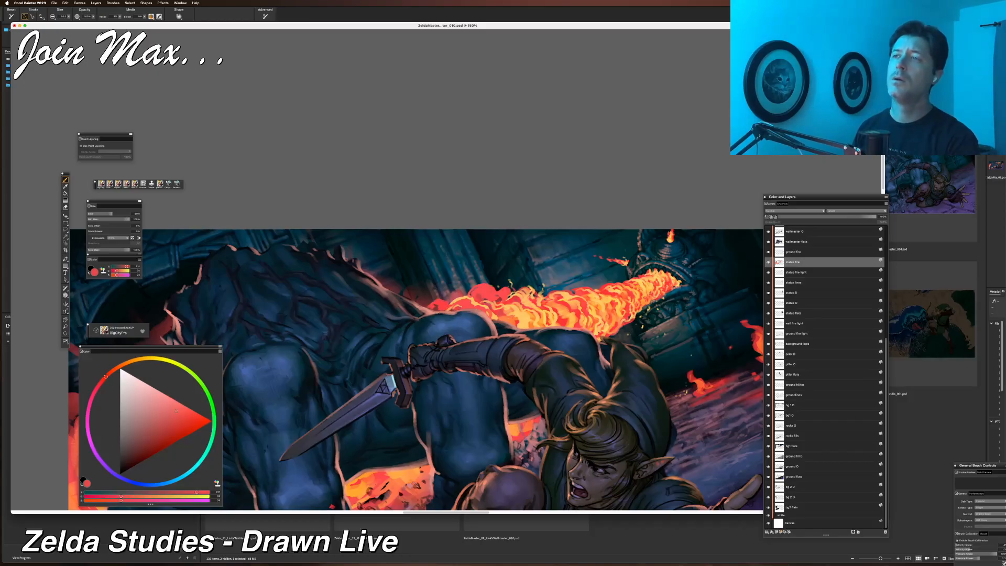
{"action": "key", "text": "super+minus"}
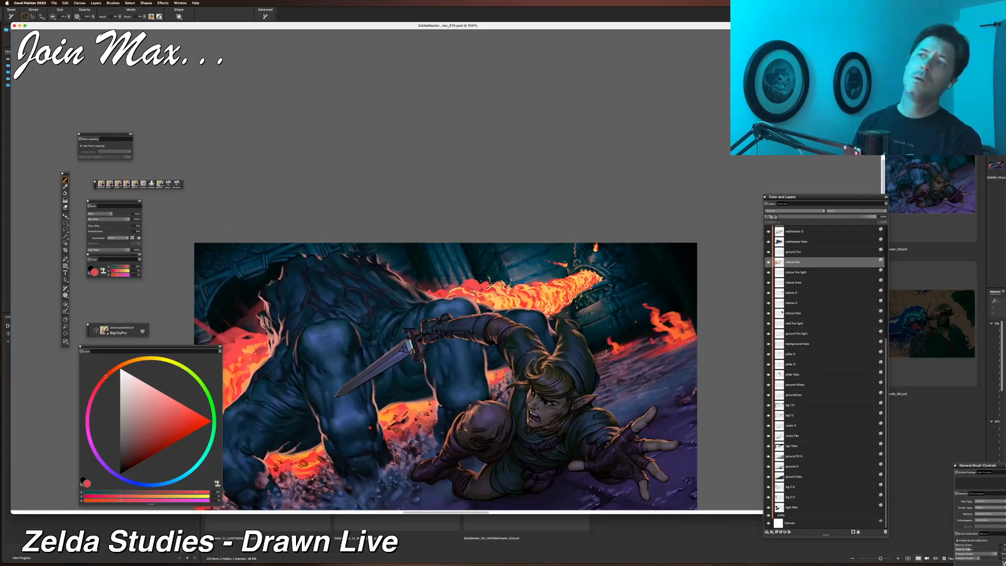
{"action": "key", "text": "super+equal"}
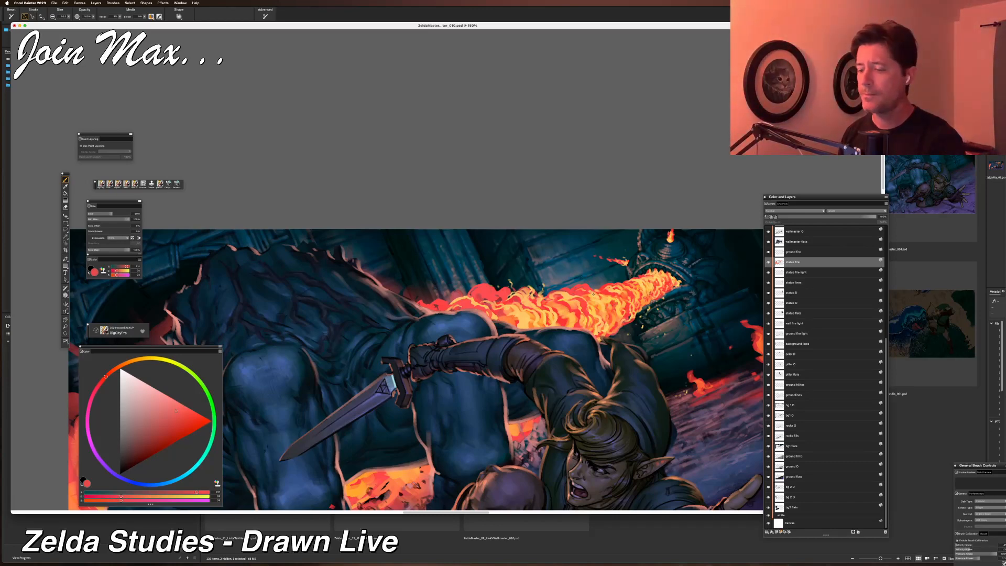
Resample yellow and red from the flame, then brush a yellow stroke through the middle of the flame jet.
{"action": "left_click", "coordinate": [611, 297], "text": "alt"}
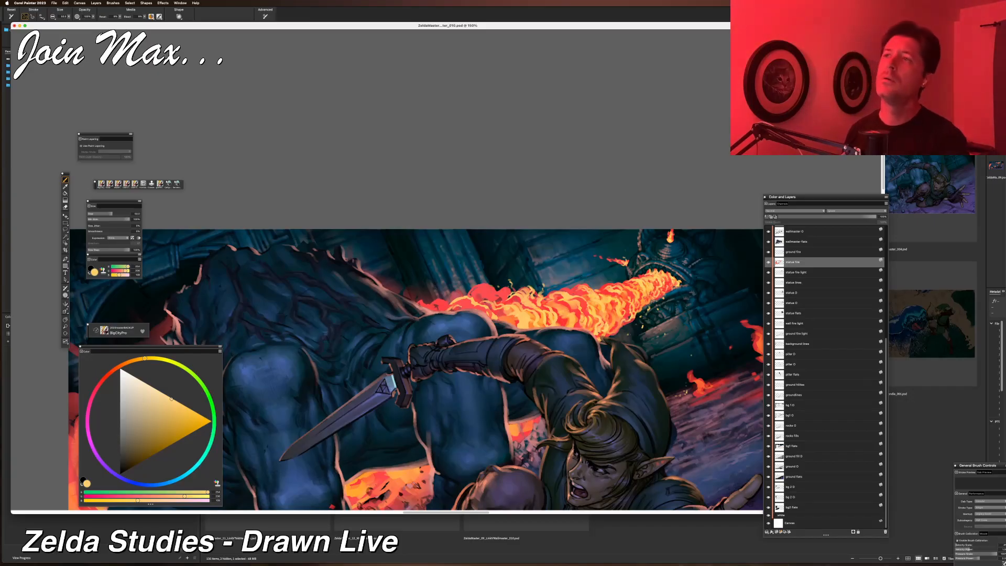
{"action": "left_click", "coordinate": [483, 291], "text": "alt"}
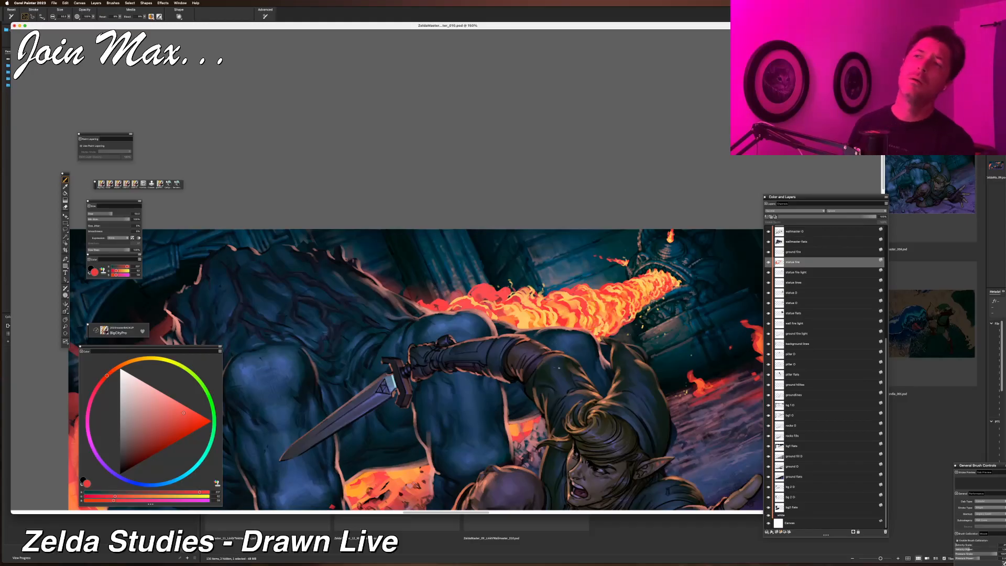
{"action": "key", "text": "super+minus"}
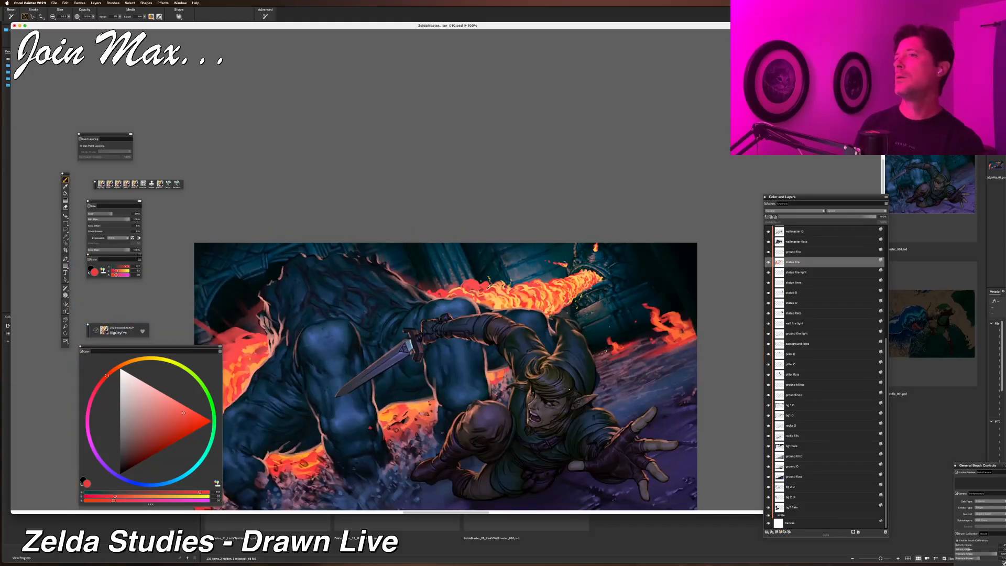
{"action": "key", "text": "super+minus"}
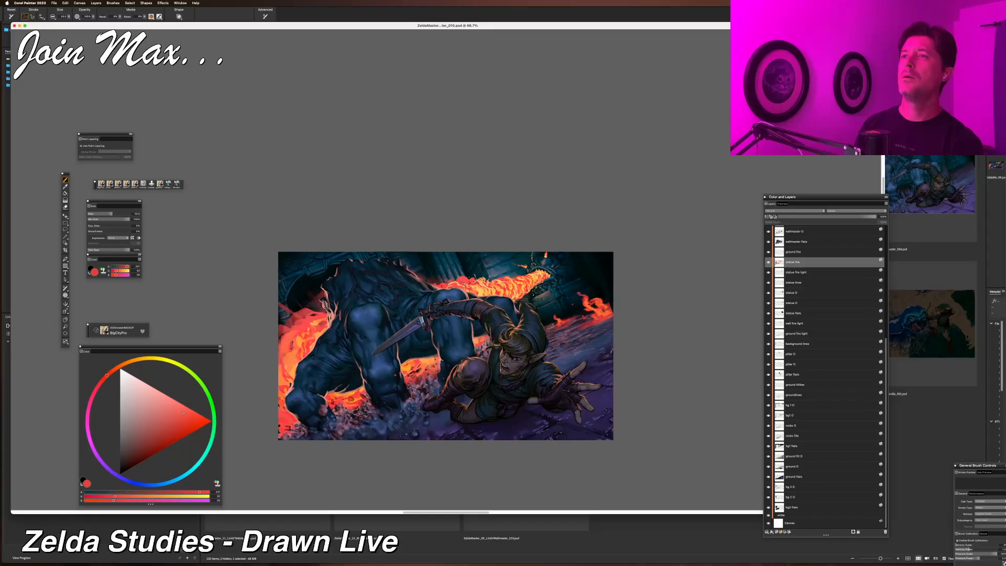
{"action": "key", "text": "super+plus"}
{"action": "key", "text": "super+plus"}
{"action": "key", "text": "super+plus"}
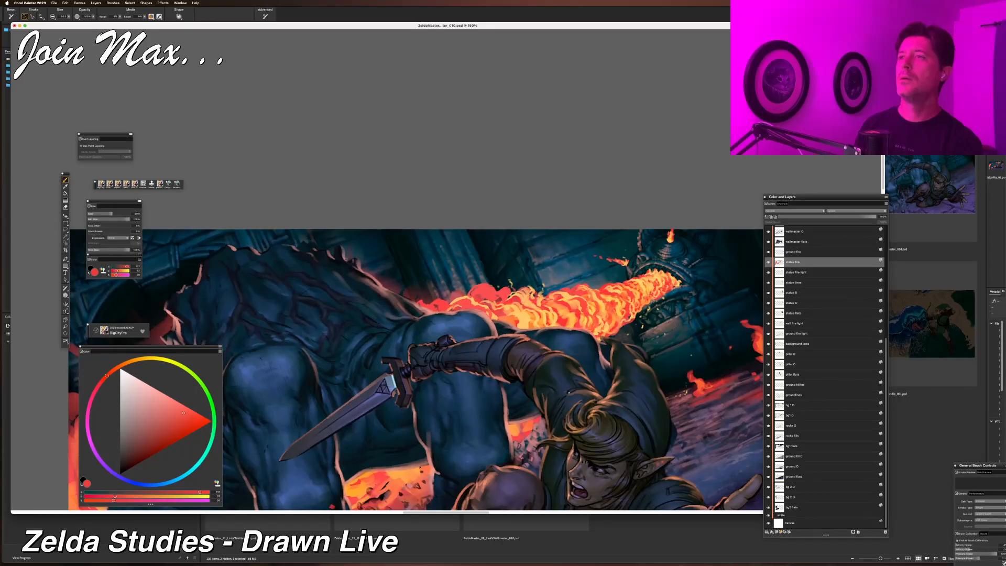
{"action": "left_click", "coordinate": [547, 316], "text": "alt"}
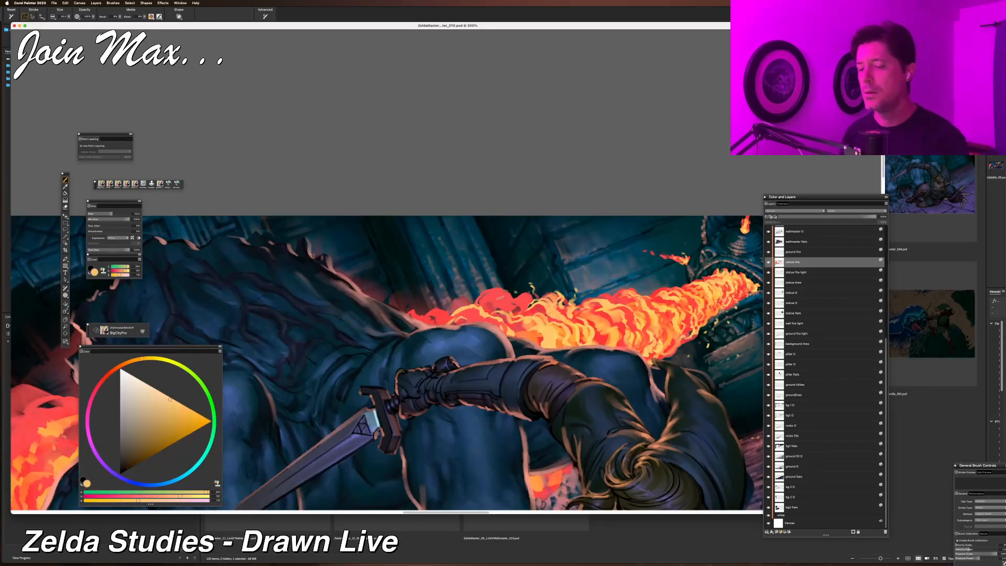
{"action": "left_click_drag", "start_coordinate": [487, 299], "coordinate": [524, 312]}
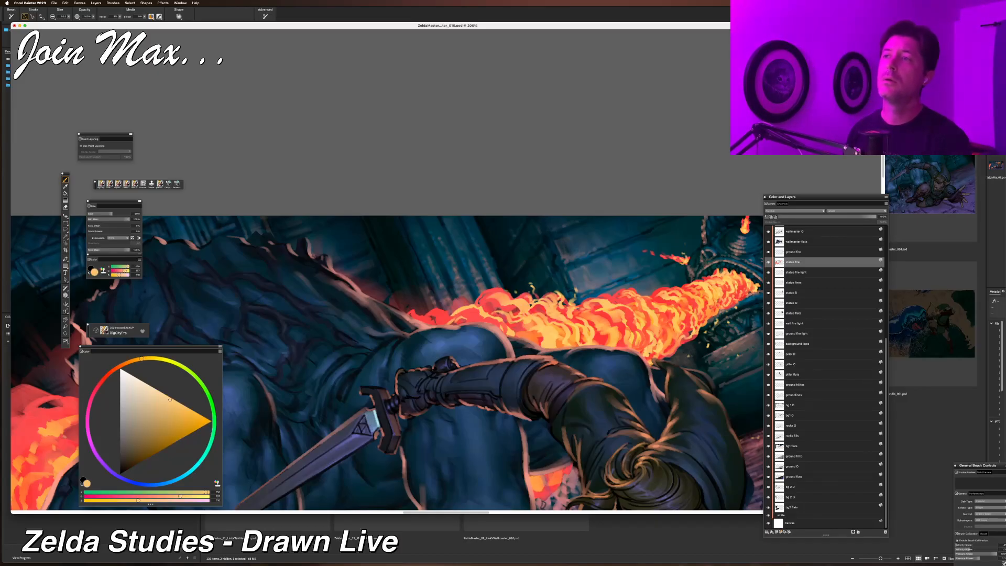
Sample an orange from the flame and dab short strokes along the flame jet's lower edge.
{"action": "left_click", "coordinate": [559, 328], "text": "alt"}
{"action": "mouse_move", "coordinate": [430, 317]}
{"action": "left_mouse_down"}
{"action": "mouse_move", "coordinate": [460, 322]}
{"action": "mouse_move", "coordinate": [446, 315]}
{"action": "left_mouse_up"}
{"action": "left_click_drag", "start_coordinate": [458, 317], "coordinate": [478, 308]}
{"action": "left_click_drag", "start_coordinate": [476, 318], "coordinate": [484, 315]}
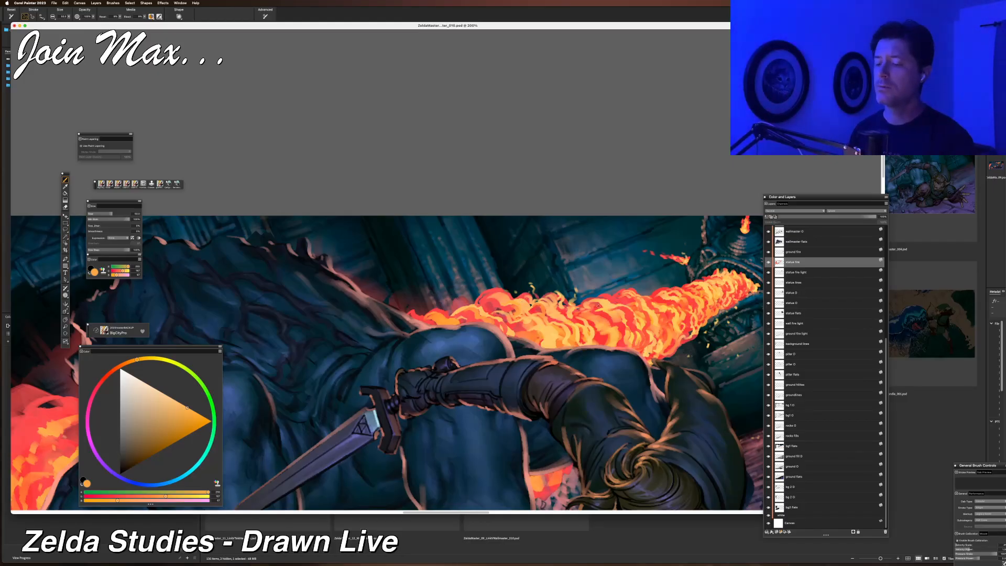
Sample a red, brush a stroke below the flame jet, and review the result across the full painting.
{"action": "left_click", "coordinate": [599, 306], "text": "alt"}
{"action": "left_click_drag", "start_coordinate": [545, 329], "coordinate": [543, 346]}
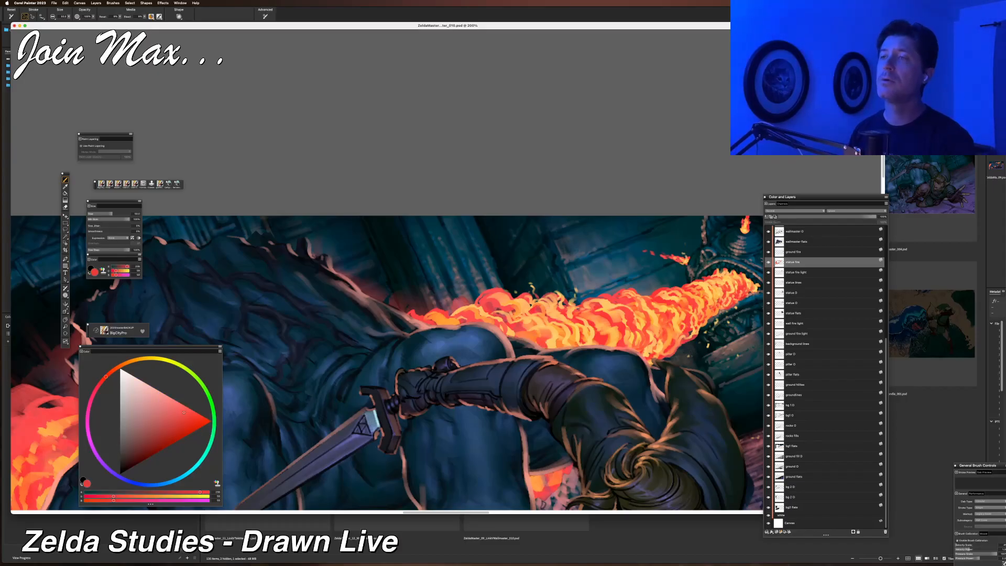
{"action": "key", "text": "super+minus"}
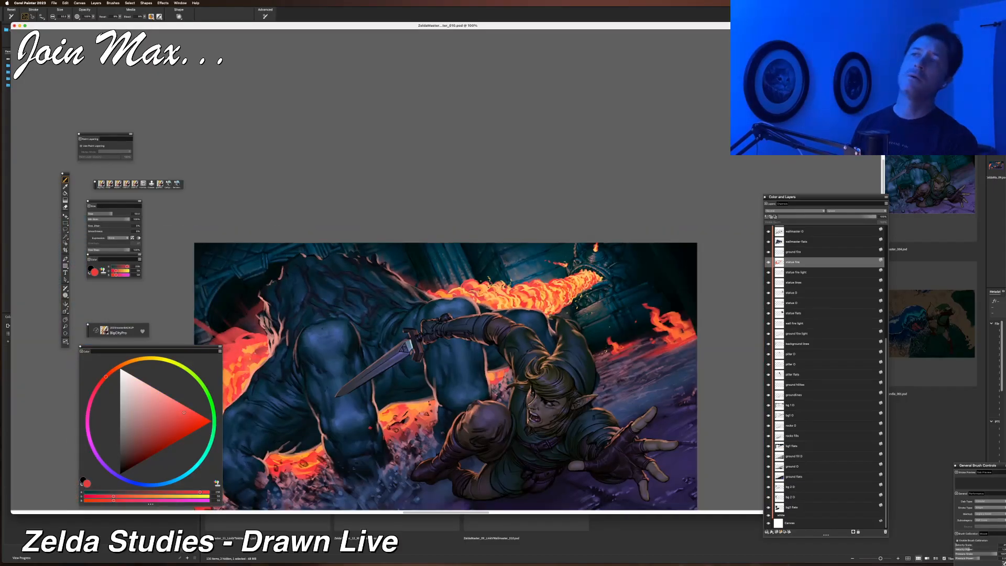
{"action": "key", "text": "super+plus"}
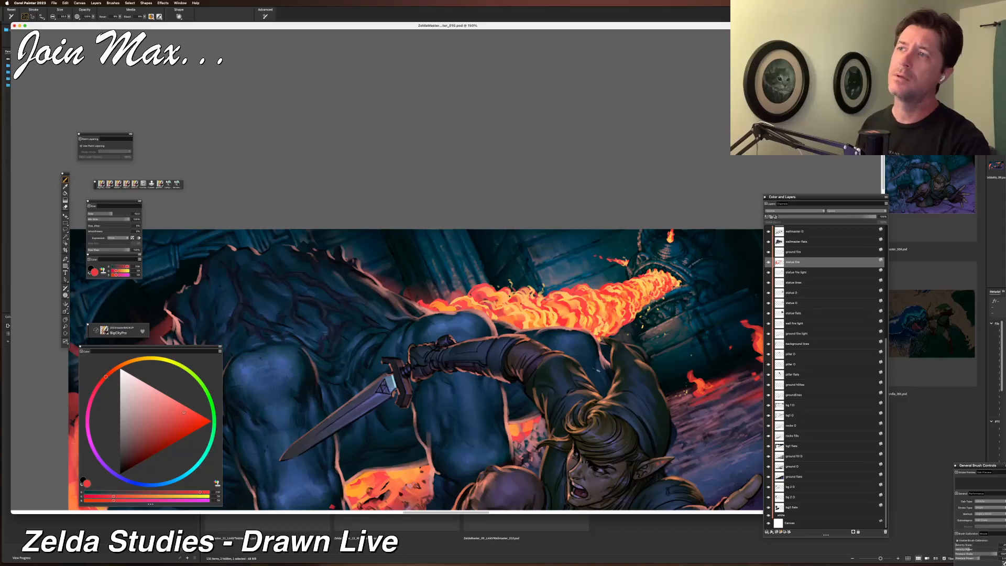
{"action": "key", "text": "super+minus"}
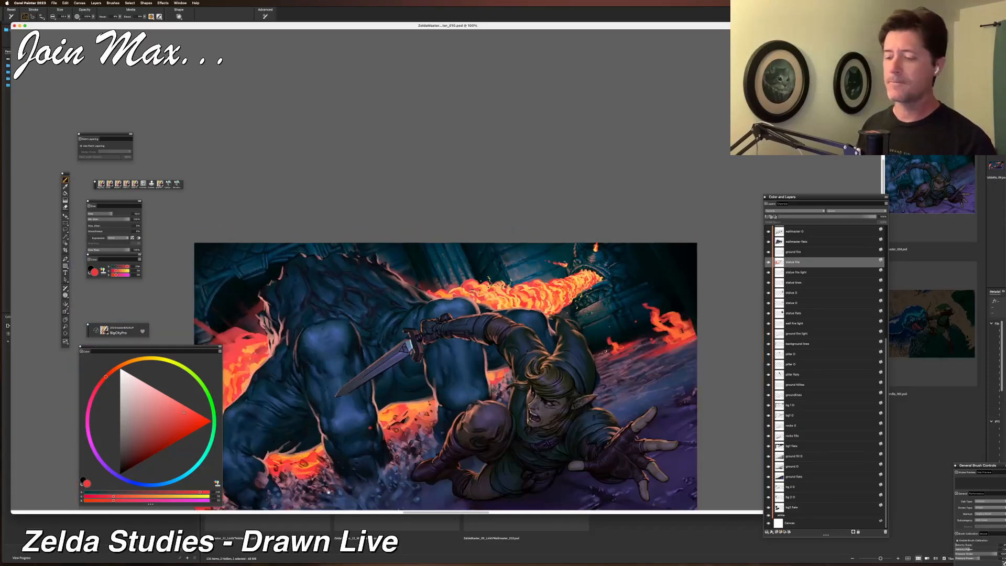
{"action": "left_click_drag", "start_coordinate": [368, 427], "coordinate": [424, 376]}
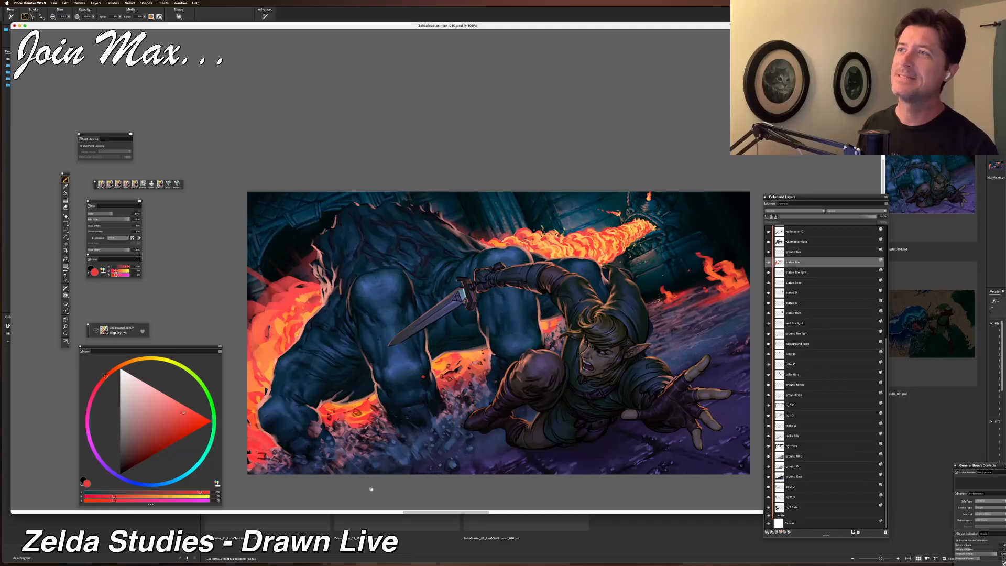
{"action": "left_click_drag", "start_coordinate": [509, 366], "coordinate": [452, 456]}
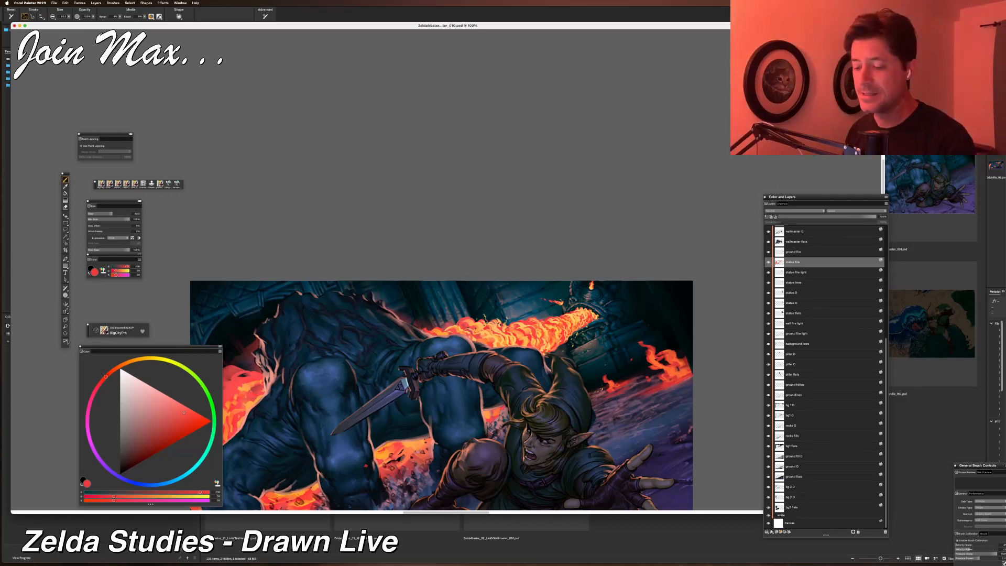
Undo the last stroke and resample red and yellow from the flame jet.
{"action": "key", "text": "super+z"}
{"action": "left_click", "coordinate": [557, 327], "text": "alt"}
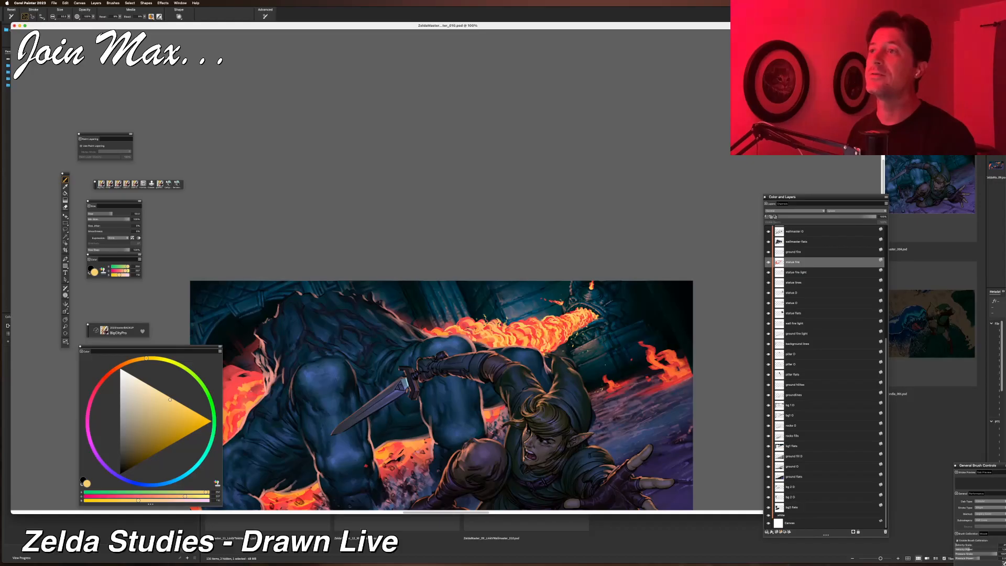
{"action": "left_click", "coordinate": [557, 320], "text": "alt"}
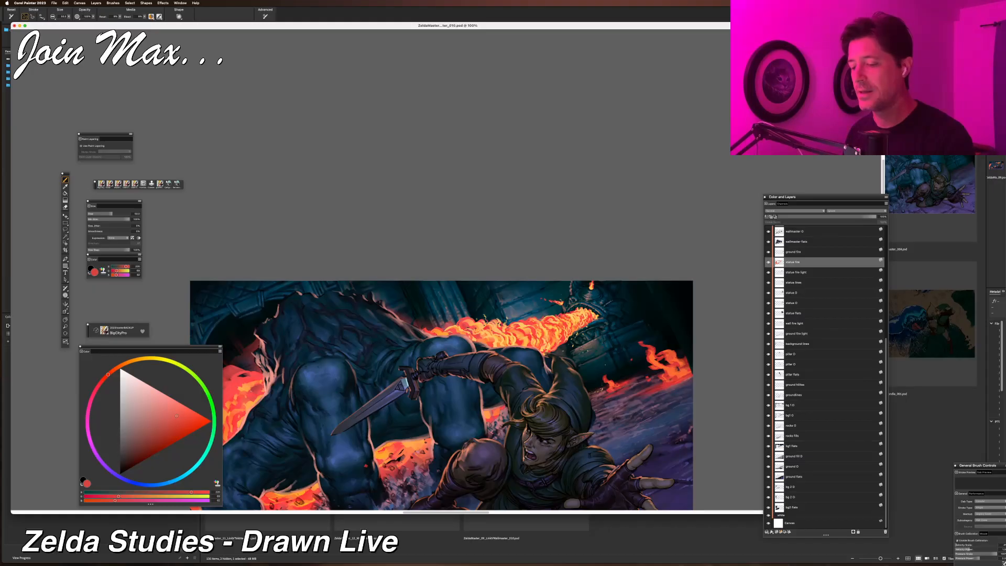
{"action": "left_click", "coordinate": [565, 321], "text": "alt"}
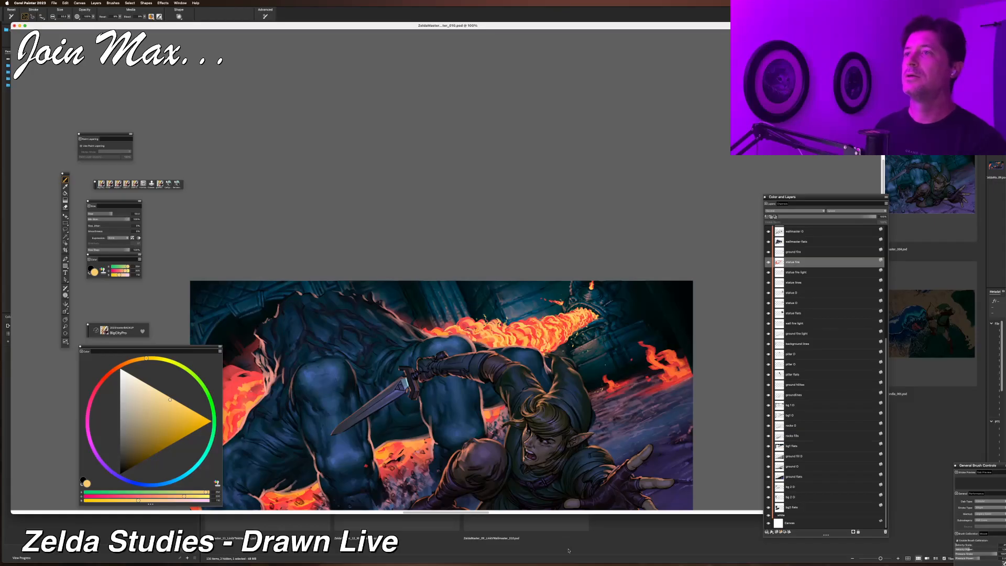
Sample an orange and brush a stroke over the fire beside the beast's left arm.
{"action": "left_click_drag", "start_coordinate": [339, 505], "coordinate": [409, 435]}
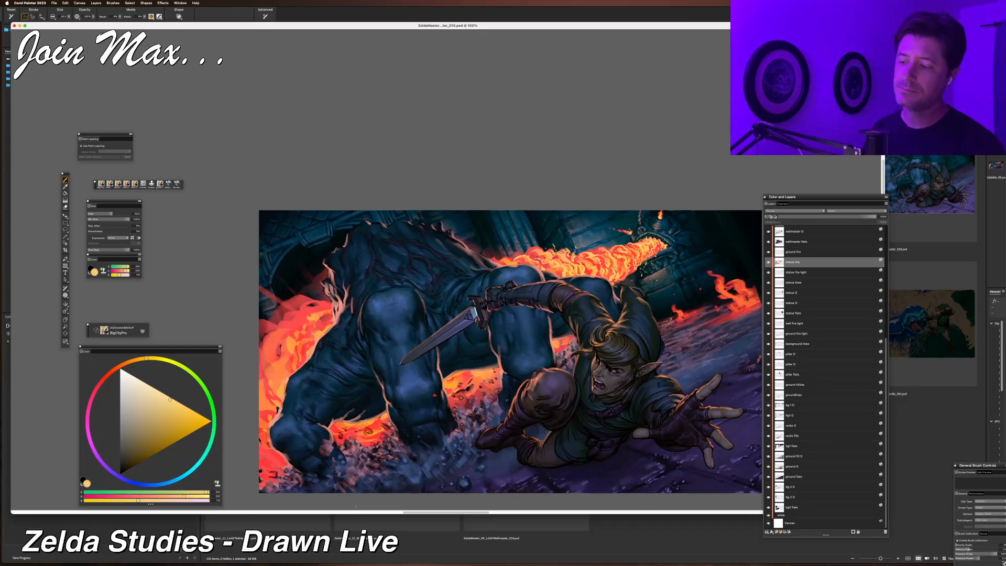
{"action": "left_click", "coordinate": [289, 296], "text": "alt"}
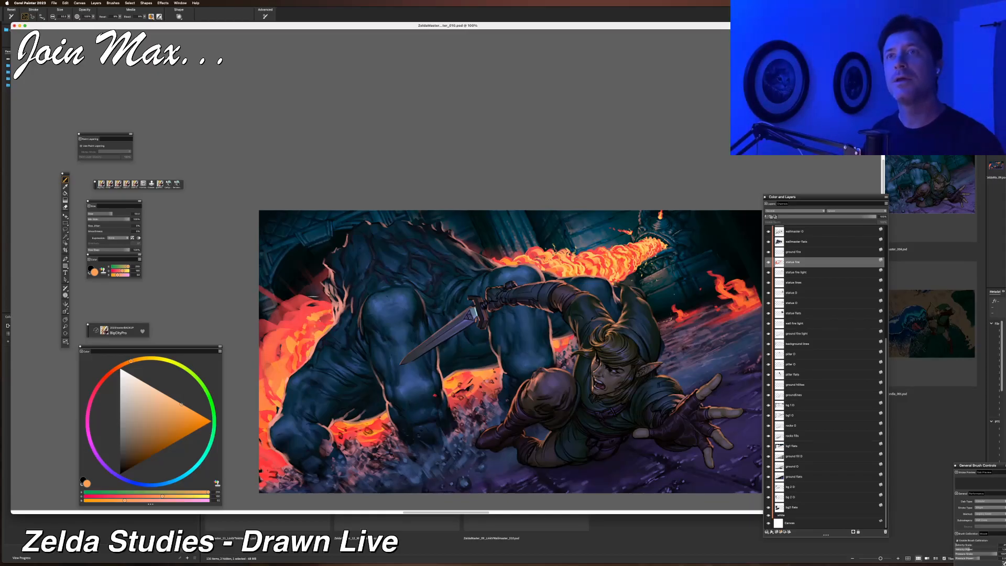
{"action": "mouse_move", "coordinate": [328, 302]}
{"action": "left_mouse_down"}
{"action": "mouse_move", "coordinate": [286, 338]}
{"action": "mouse_move", "coordinate": [289, 365]}
{"action": "left_mouse_up"}
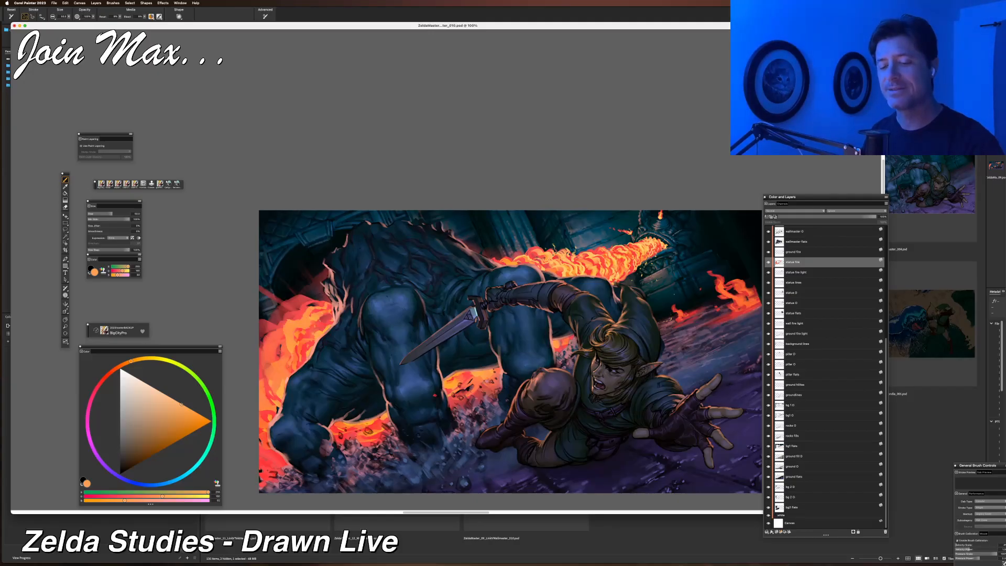
Sample yellow from the flame jet and brush yellow strokes across the fire beside the beast's arm.
{"action": "left_click", "coordinate": [590, 255], "text": "alt"}
{"action": "mouse_move", "coordinate": [313, 321]}
{"action": "left_mouse_down"}
{"action": "mouse_move", "coordinate": [287, 341]}
{"action": "mouse_move", "coordinate": [283, 379]}
{"action": "left_mouse_up"}
{"action": "key", "text": "super+z"}
{"action": "mouse_move", "coordinate": [331, 316]}
{"action": "left_mouse_down"}
{"action": "mouse_move", "coordinate": [291, 359]}
{"action": "mouse_move", "coordinate": [289, 397]}
{"action": "left_mouse_up"}
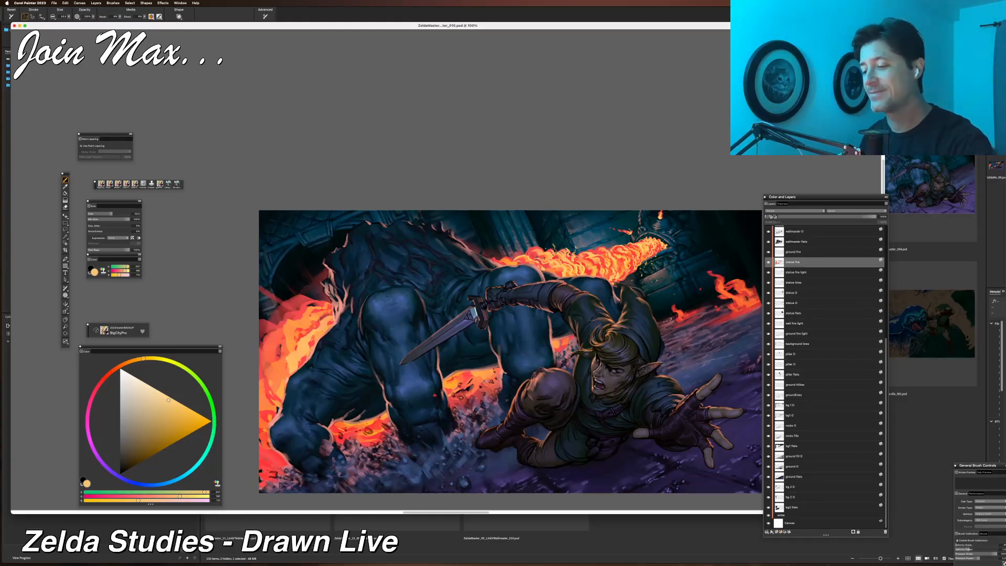
{"action": "left_click", "coordinate": [308, 336], "text": "alt"}
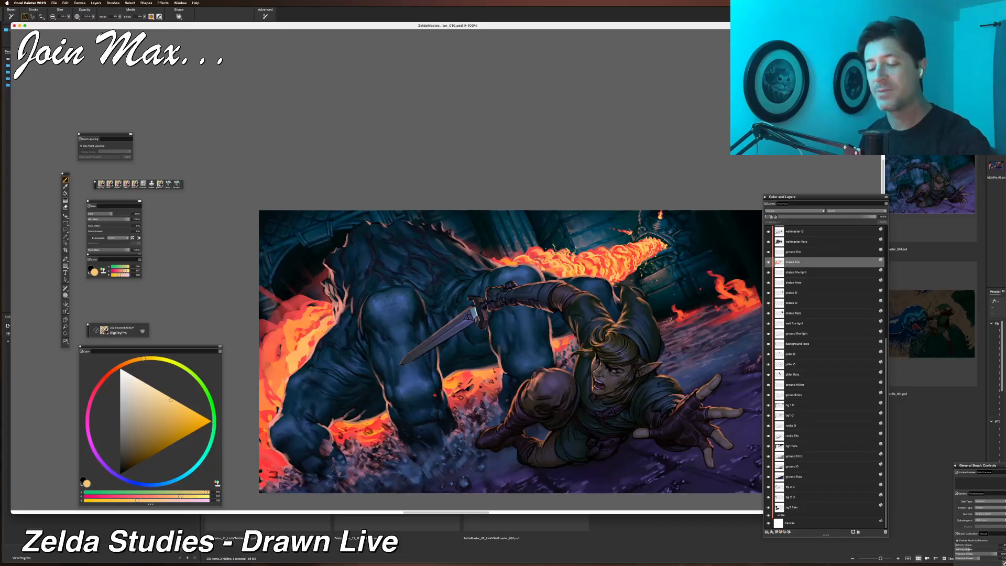
{"action": "left_click_drag", "start_coordinate": [329, 316], "coordinate": [285, 368]}
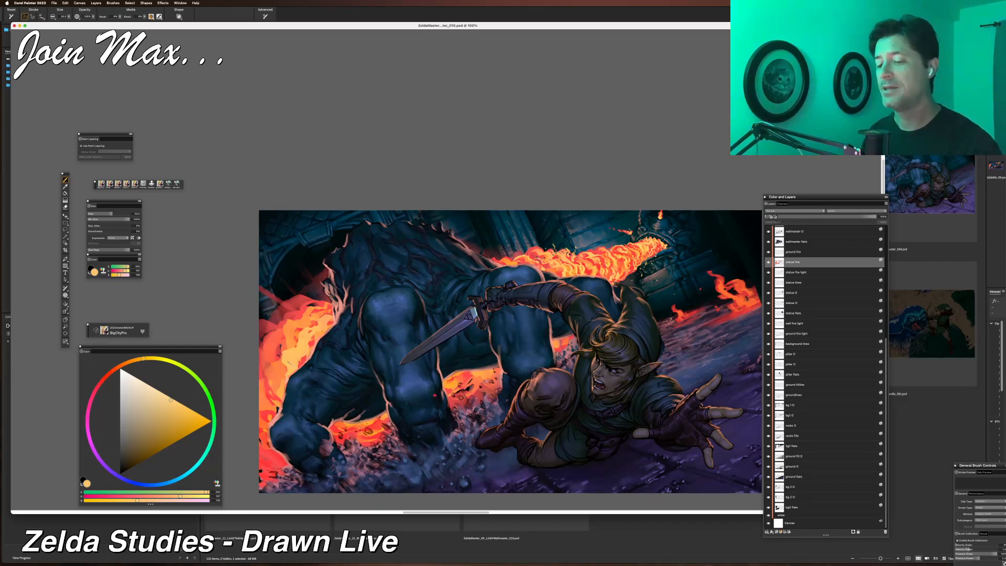
Resample red and yellow from the flame, then undo the last three strokes on the left fire.
{"action": "left_click", "coordinate": [303, 313], "text": "alt"}
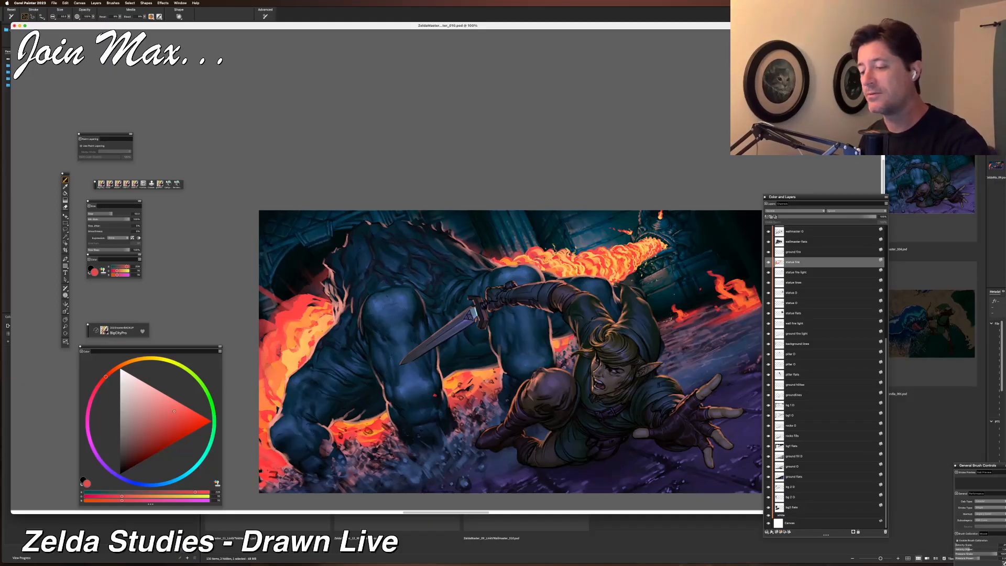
{"action": "left_click", "coordinate": [580, 268], "text": "alt"}
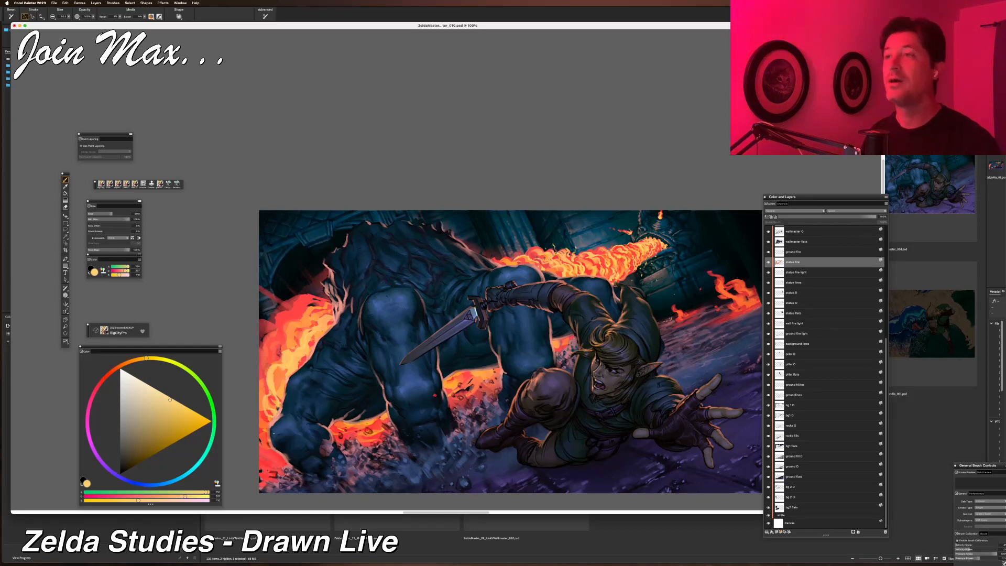
{"action": "key", "text": "super+z"}
{"action": "key", "text": "super+z"}
{"action": "key", "text": "super+z"}
{"action": "key", "text": "super+z"}
{"action": "key", "text": "super+z"}
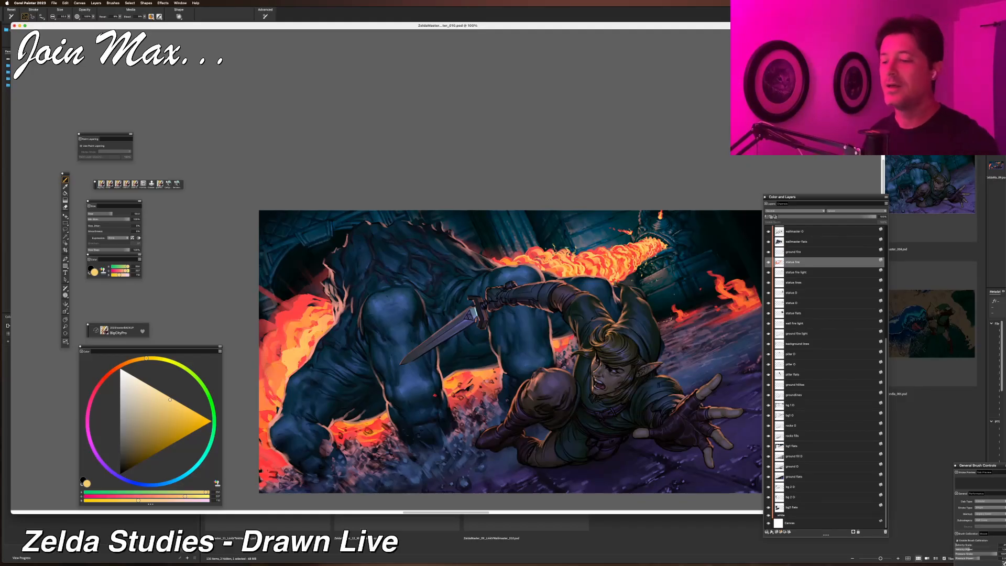
{"action": "left_click", "coordinate": [142, 359]}
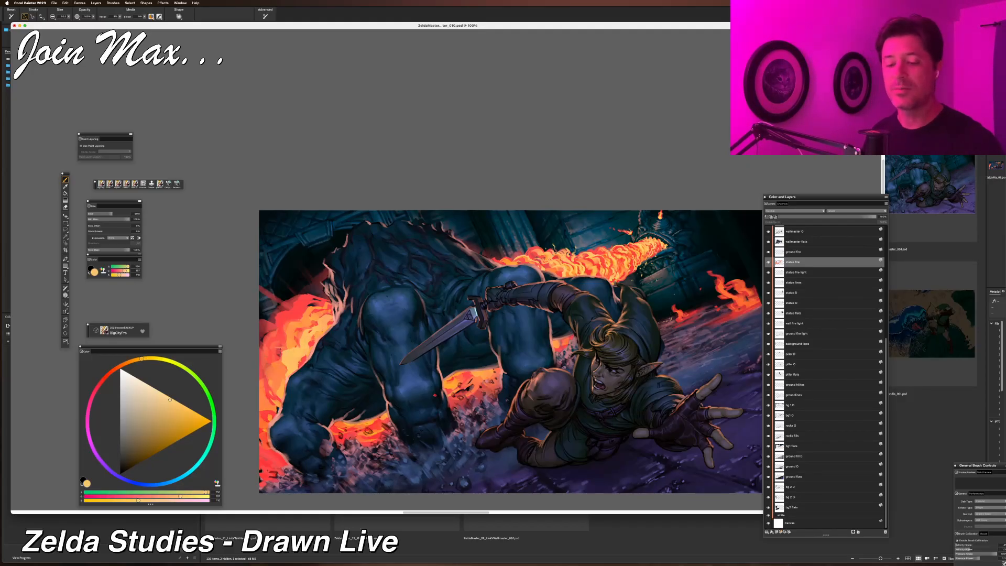
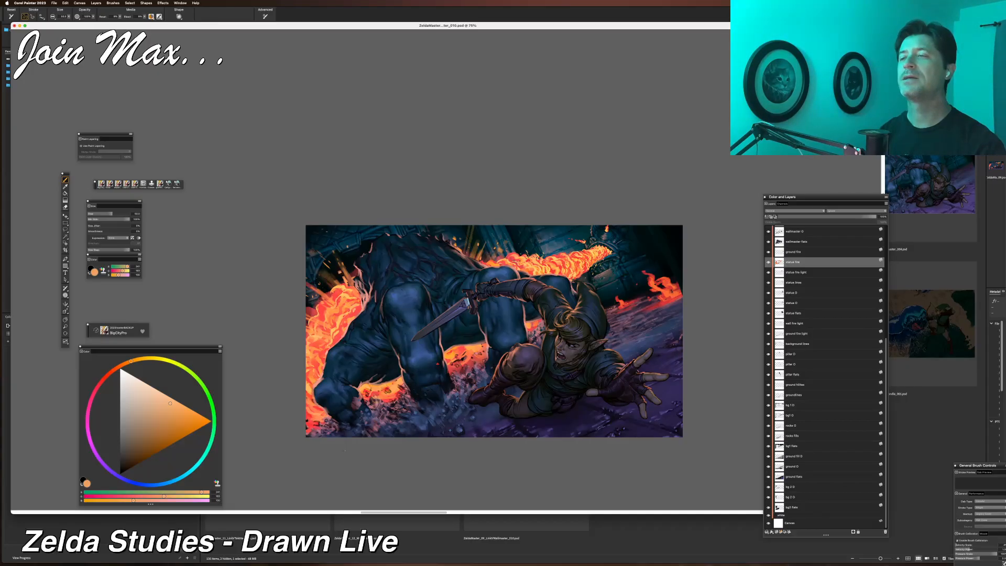
Sample yellow from the flame jet and brush a stroke down the fire beside the beast's left leg.
{"action": "key", "text": "super+minus"}
{"action": "key", "text": "super+minus"}
{"action": "key", "text": "super+minus"}
{"action": "key", "text": "super+equal"}
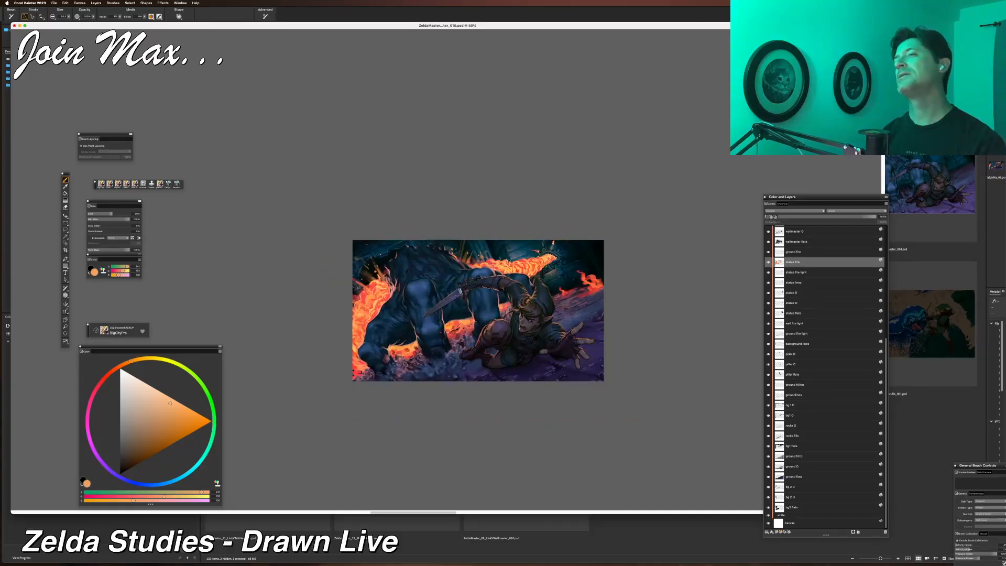
{"action": "key", "text": "super+equal"}
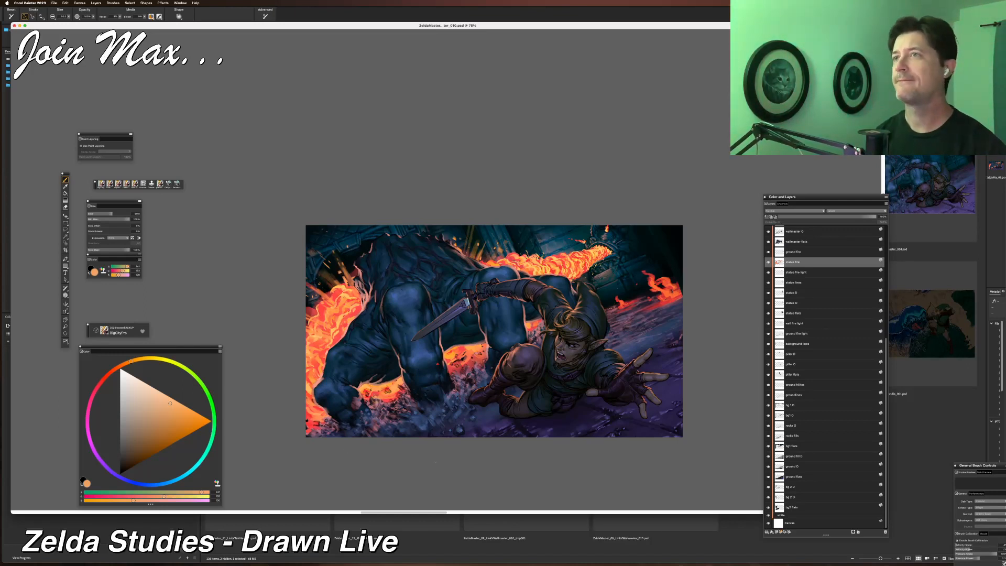
{"action": "key", "text": "super+plus"}
{"action": "key", "text": "super+plus"}
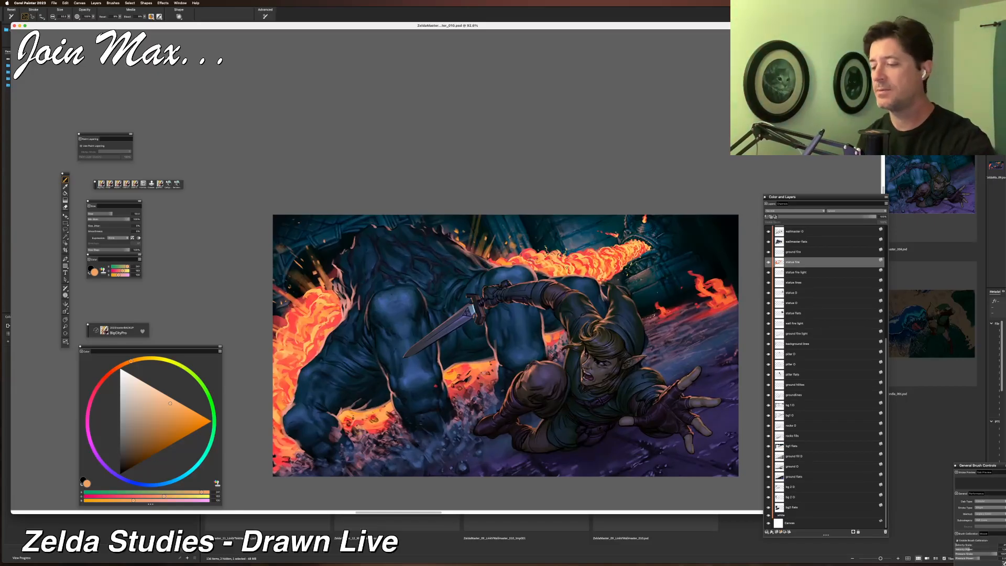
{"action": "left_click", "coordinate": [567, 267], "text": "alt"}
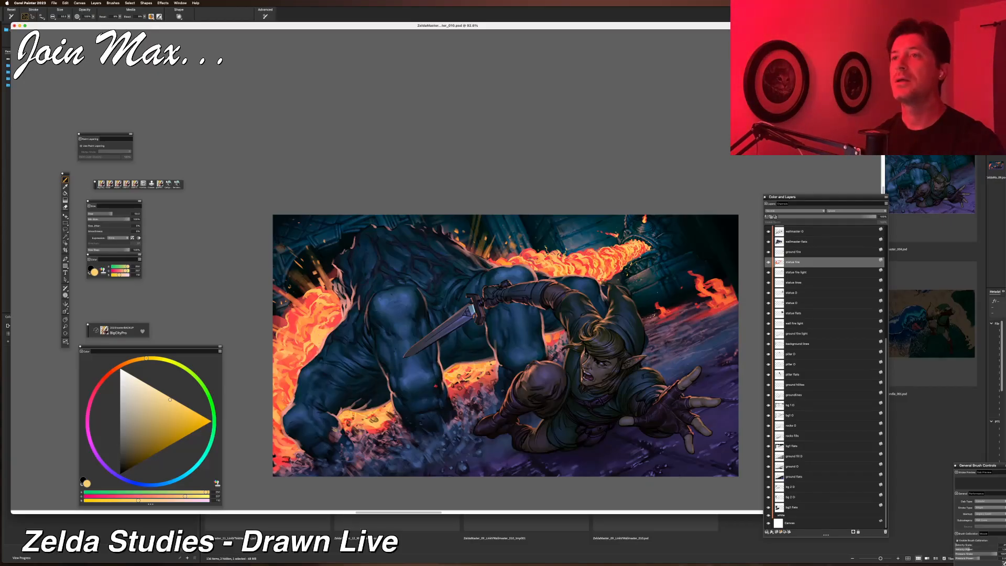
{"action": "mouse_move", "coordinate": [329, 314]}
{"action": "left_mouse_down"}
{"action": "mouse_move", "coordinate": [311, 330]}
{"action": "mouse_move", "coordinate": [332, 299]}
{"action": "mouse_move", "coordinate": [301, 370]}
{"action": "left_mouse_up"}
Undo the last four strokes on the left fire.
{"action": "key", "text": "super+z"}
{"action": "key", "text": "super+z"}
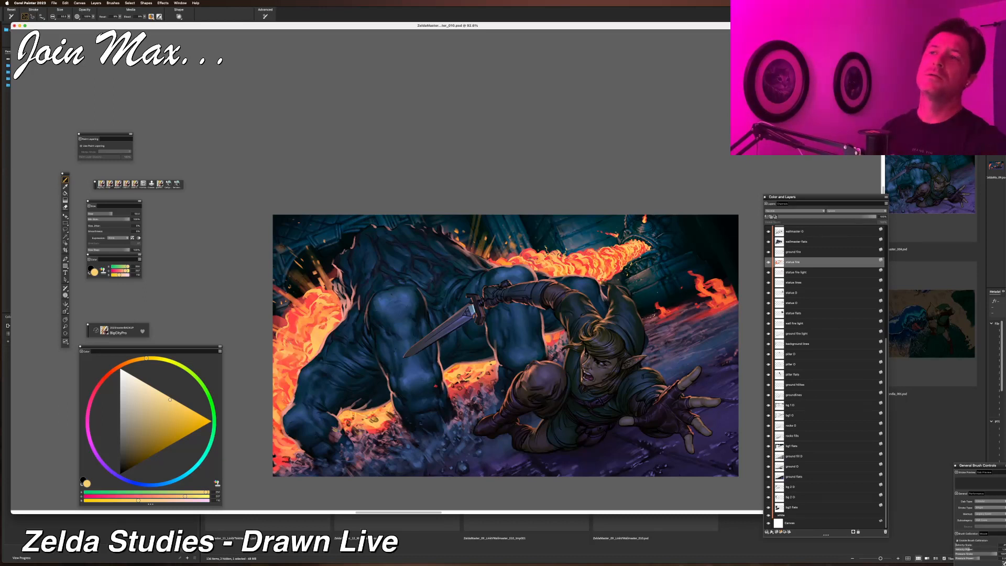
{"action": "key", "text": "super+z"}
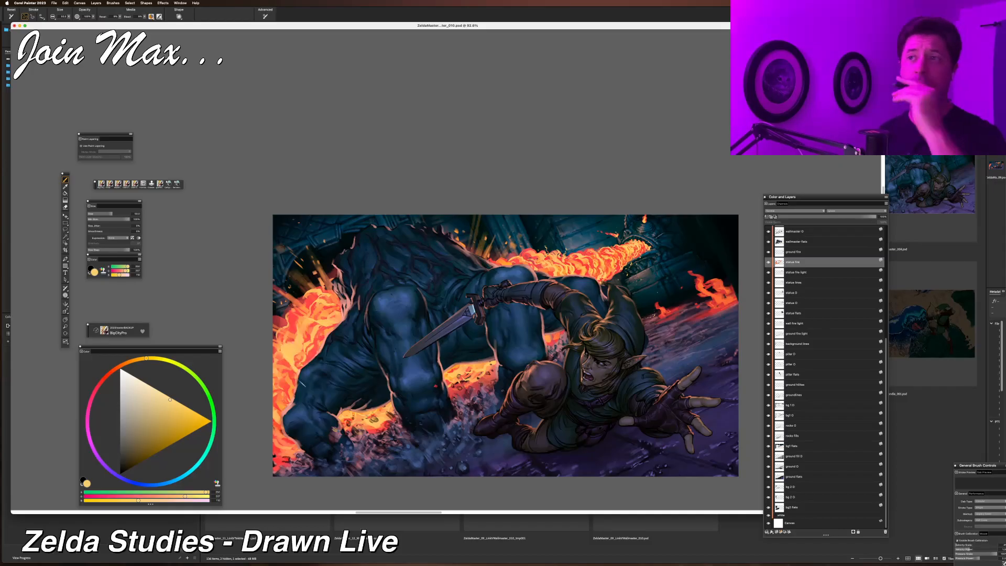
{"action": "key", "text": "super+z"}
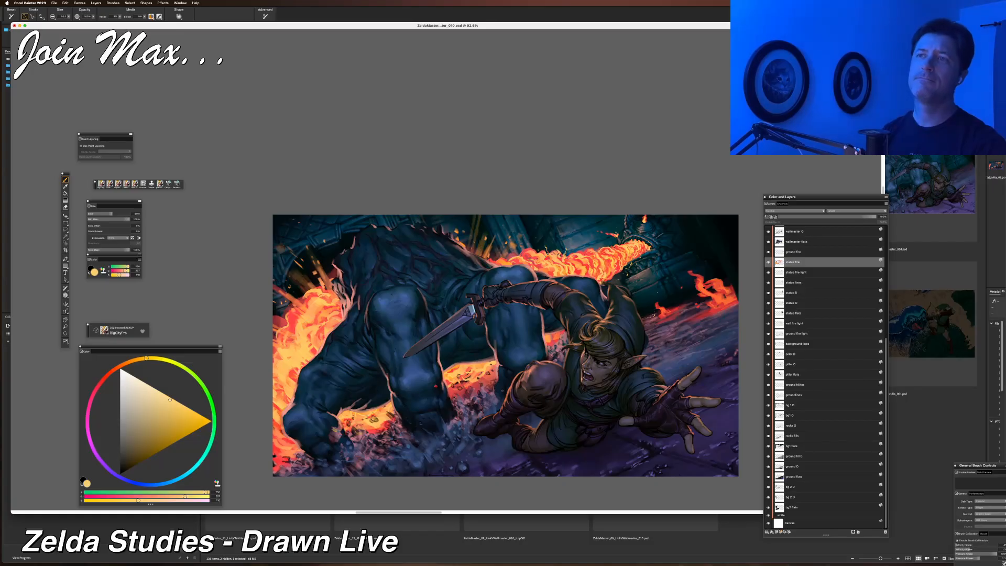
Sample red from the left fire, darken it slightly, and brush red strokes down the fire beside the beast's leg.
{"action": "left_click", "coordinate": [298, 303], "text": "alt"}
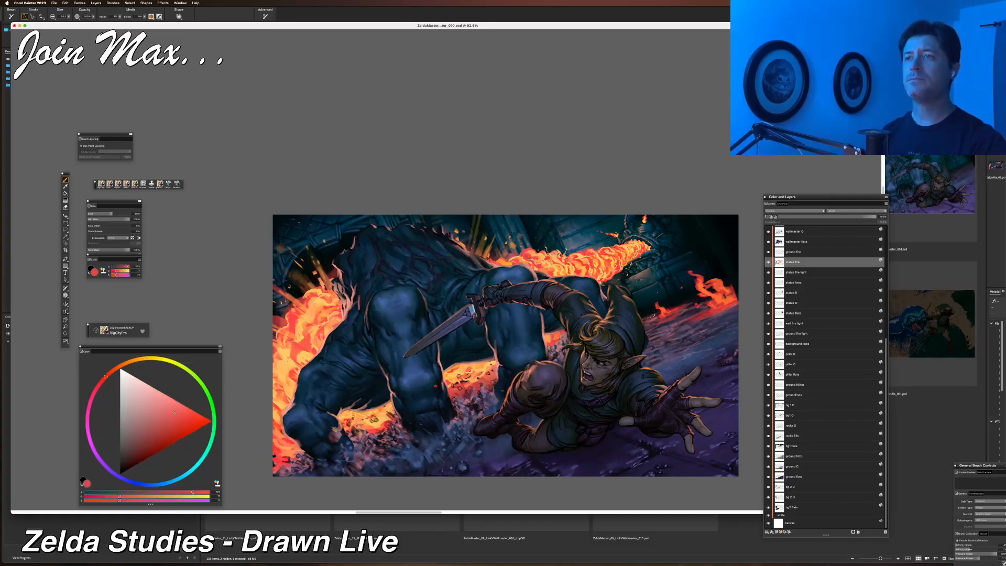
{"action": "left_click_drag", "start_coordinate": [293, 352], "coordinate": [280, 423]}
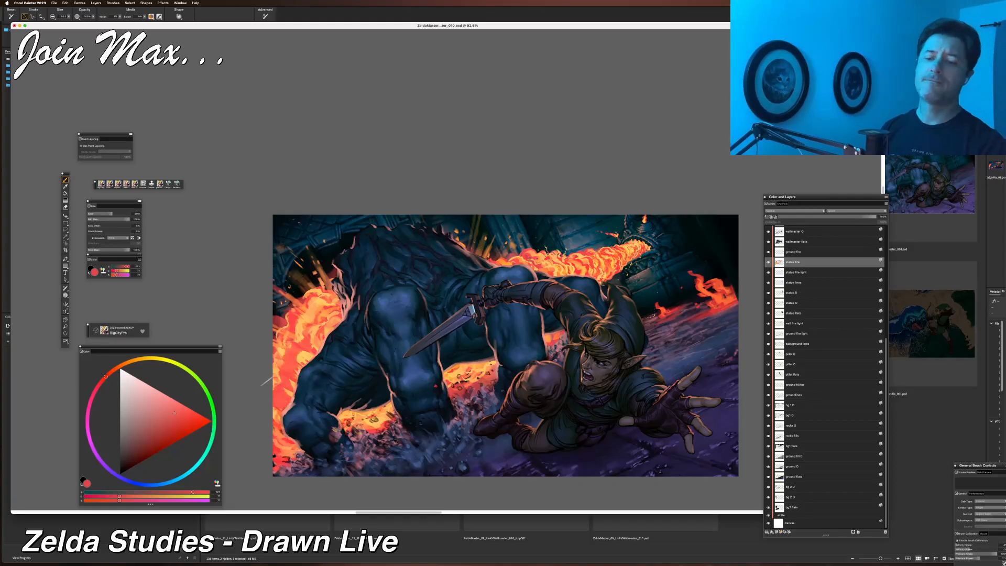
{"action": "left_click", "coordinate": [168, 430]}
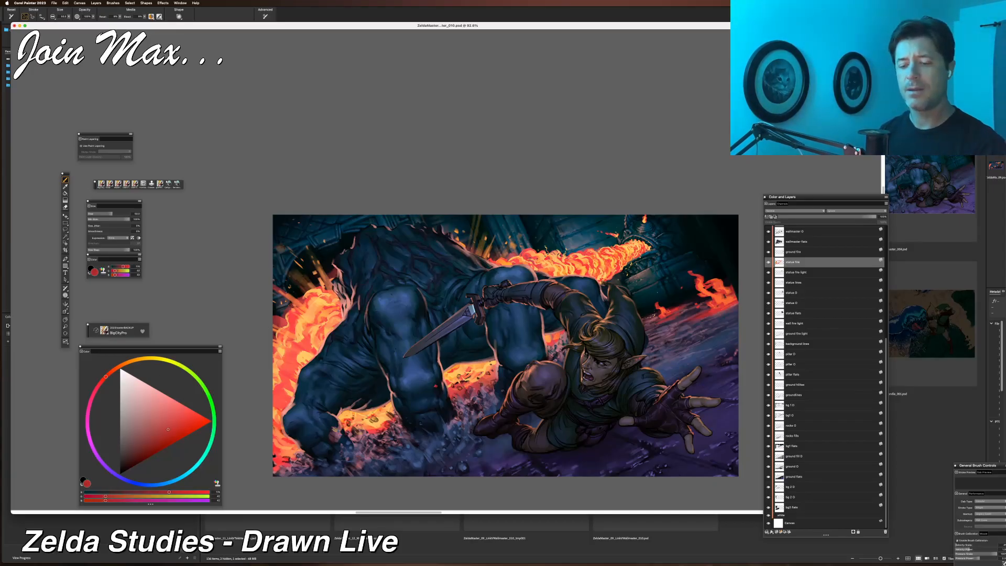
{"action": "mouse_move", "coordinate": [299, 344]}
{"action": "left_mouse_down"}
{"action": "mouse_move", "coordinate": [275, 399]}
{"action": "mouse_move", "coordinate": [274, 409]}
{"action": "mouse_move", "coordinate": [285, 410]}
{"action": "left_mouse_up"}
{"action": "mouse_move", "coordinate": [314, 327]}
{"action": "left_mouse_down"}
{"action": "mouse_move", "coordinate": [282, 381]}
{"action": "mouse_move", "coordinate": [278, 443]}
{"action": "mouse_move", "coordinate": [285, 426]}
{"action": "left_mouse_up"}
Brush a red stroke along the fire under the beast's belly and save the painting.
{"action": "key", "text": "super+minus"}
{"action": "key", "text": "super+minus"}
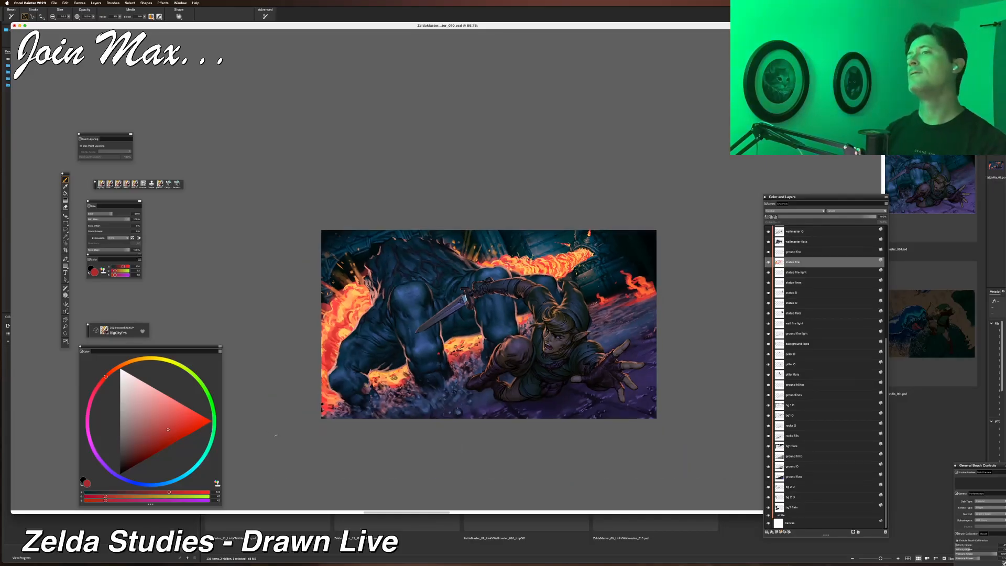
{"action": "key", "text": "super+plus"}
{"action": "key", "text": "super+plus"}
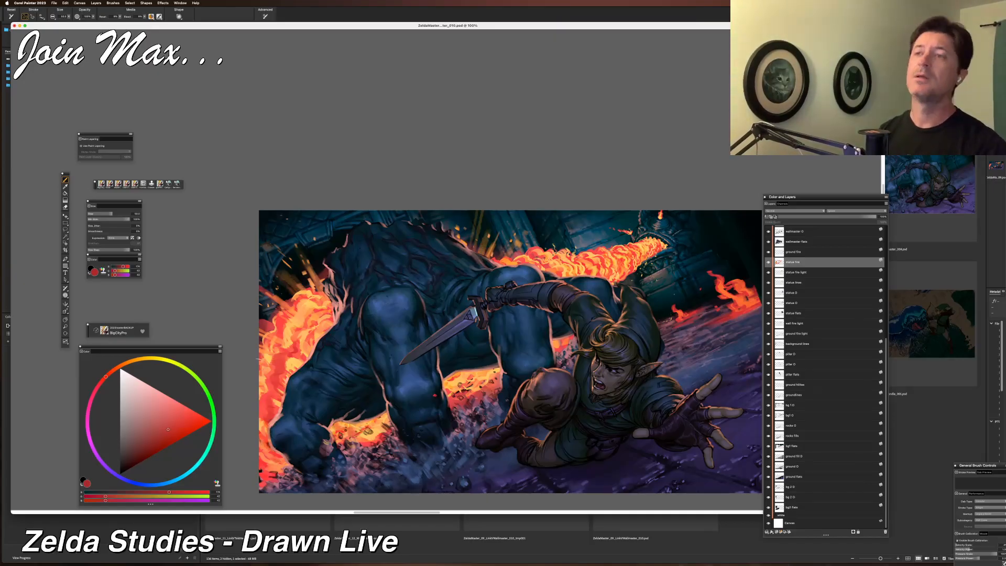
{"action": "left_click_drag", "start_coordinate": [412, 457], "coordinate": [382, 462]}
{"action": "key", "text": "super+s"}
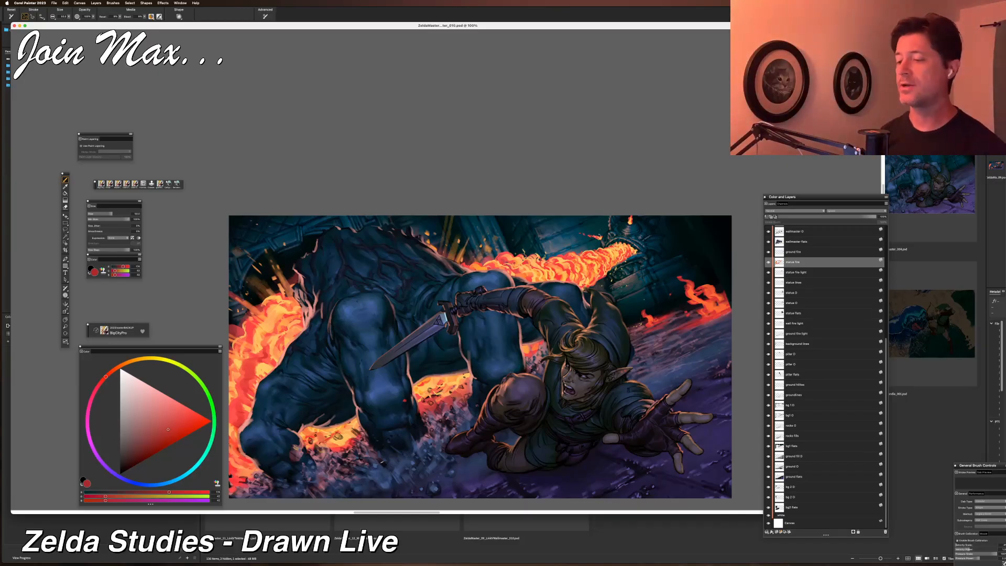
Examine the flame jet and the ground fire on the painting's right side.
{"action": "scroll", "coordinate": [529, 376], "scroll_direction": "up", "scroll_amount": 5}
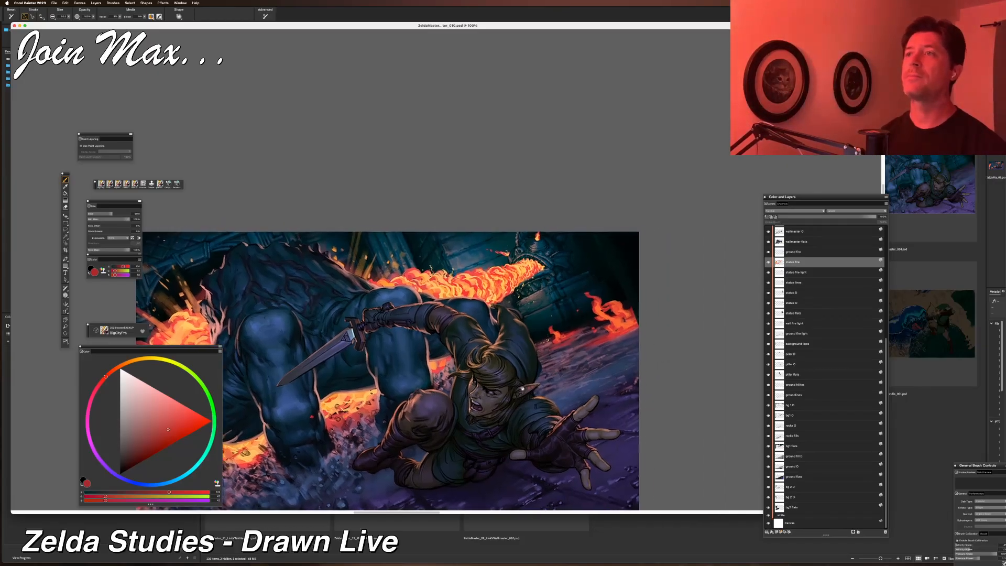
{"action": "scroll", "coordinate": [438, 390], "scroll_direction": "right", "scroll_amount": 5}
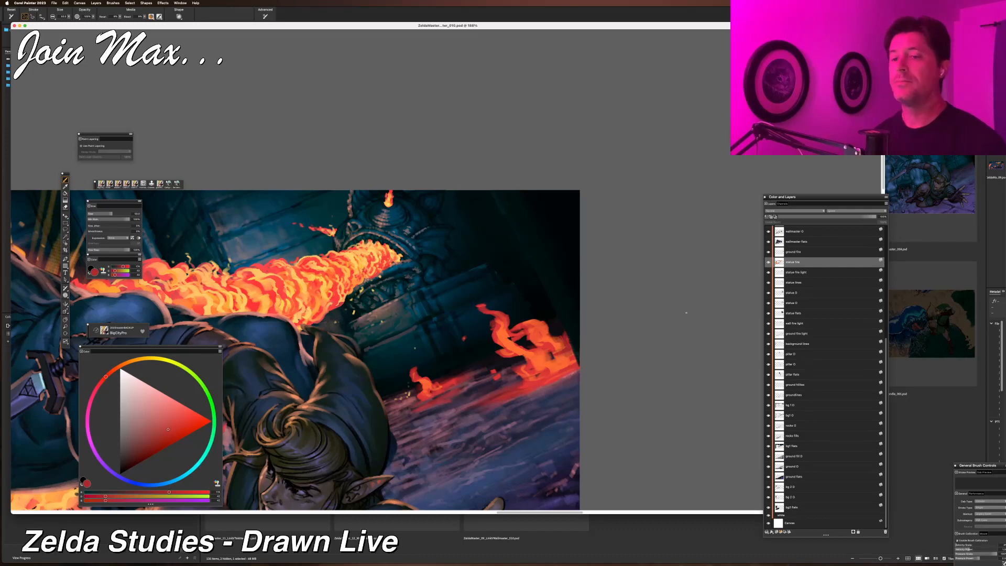
{"action": "left_click_drag", "start_coordinate": [593, 343], "coordinate": [656, 297]}
{"action": "scroll", "coordinate": [650, 299], "scroll_direction": "down", "scroll_amount": 2}
{"action": "left_click_drag", "start_coordinate": [533, 314], "coordinate": [751, 235]}
{"action": "scroll", "coordinate": [750, 235], "scroll_direction": "down", "scroll_amount": 2}
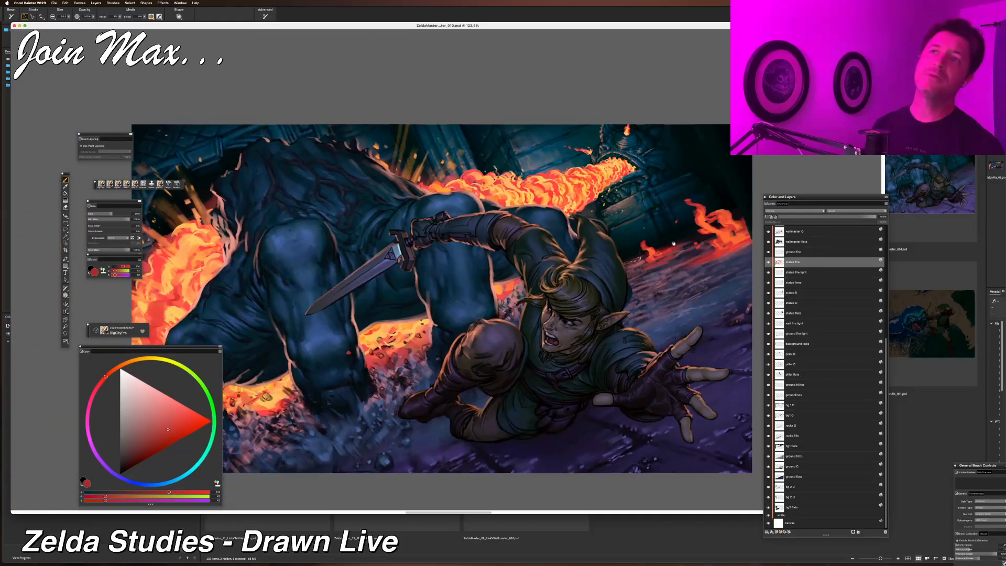
{"action": "scroll", "coordinate": [674, 243], "scroll_direction": "down", "scroll_amount": 1}
{"action": "mouse_move", "coordinate": [674, 243]}
{"action": "left_mouse_down"}
{"action": "mouse_move", "coordinate": [608, 244]}
{"action": "mouse_move", "coordinate": [664, 232]}
{"action": "mouse_move", "coordinate": [585, 234]}
{"action": "left_mouse_up"}
{"action": "scroll", "coordinate": [666, 232], "scroll_direction": "up", "scroll_amount": 1}
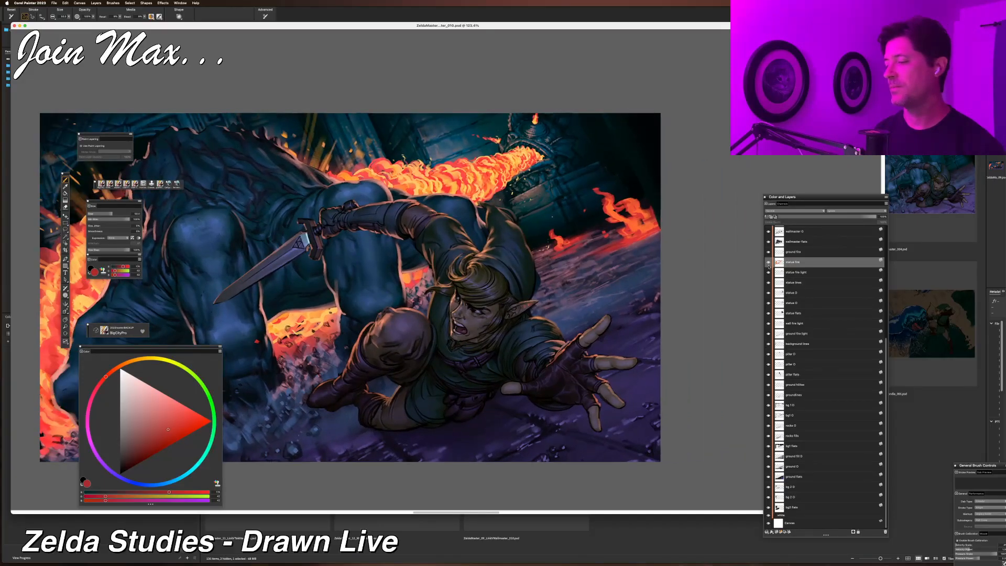
Select the ground fire layer by picking it from the fire on the right of the canvas.
{"action": "key", "text": "f"}
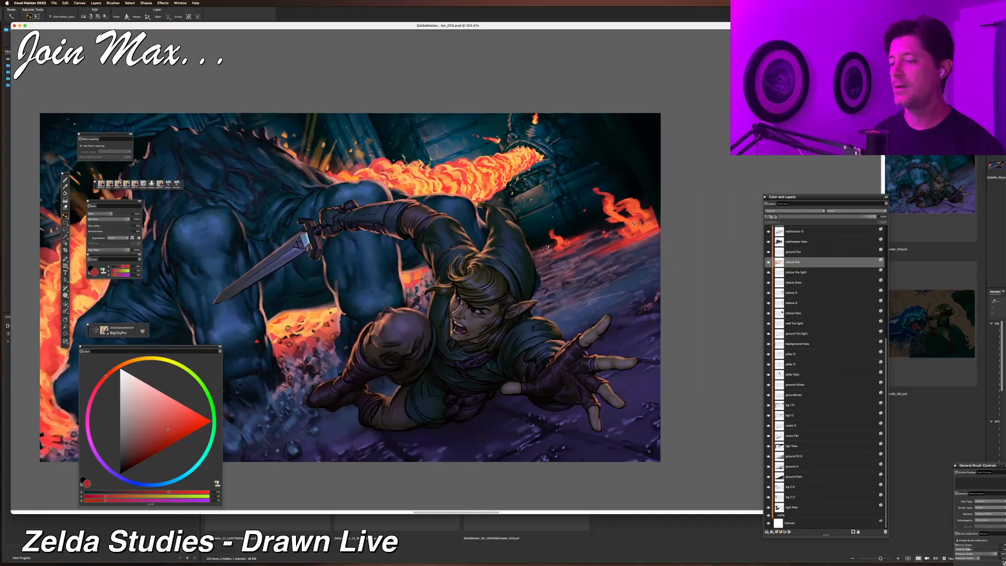
{"action": "right_click", "coordinate": [633, 224]}
{"action": "left_click", "coordinate": [644, 225]}
{"action": "left_click", "coordinate": [768, 254]}
{"action": "left_click", "coordinate": [768, 253]}
Lasso and delete two small stray patches from the right ground fire's flames.
{"action": "mouse_move", "coordinate": [649, 246]}
{"action": "left_mouse_down"}
{"action": "mouse_move", "coordinate": [543, 308]}
{"action": "mouse_move", "coordinate": [509, 363]}
{"action": "left_mouse_up"}
{"action": "scroll", "coordinate": [571, 304], "scroll_direction": "up", "scroll_amount": 2}
{"action": "key", "text": "l"}
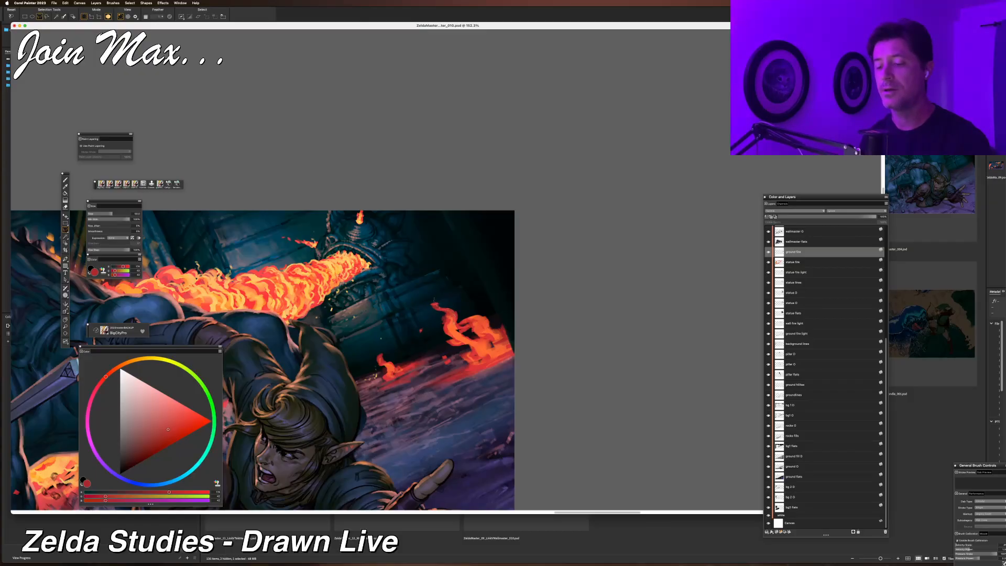
{"action": "left_click_drag", "start_coordinate": [441, 287], "coordinate": [436, 296]}
{"action": "key", "text": "BackSpace"}
{"action": "key", "text": "super+d"}
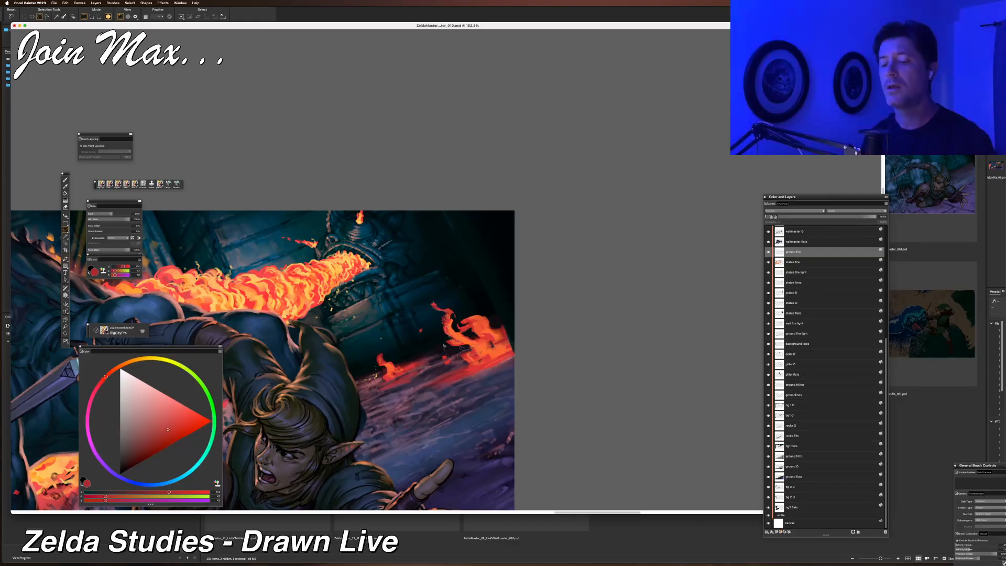
{"action": "mouse_move", "coordinate": [445, 346]}
{"action": "left_mouse_down"}
{"action": "mouse_move", "coordinate": [423, 329]}
{"action": "mouse_move", "coordinate": [431, 303]}
{"action": "left_mouse_up"}
{"action": "key", "text": "BackSpace"}
{"action": "key", "text": "super+d"}
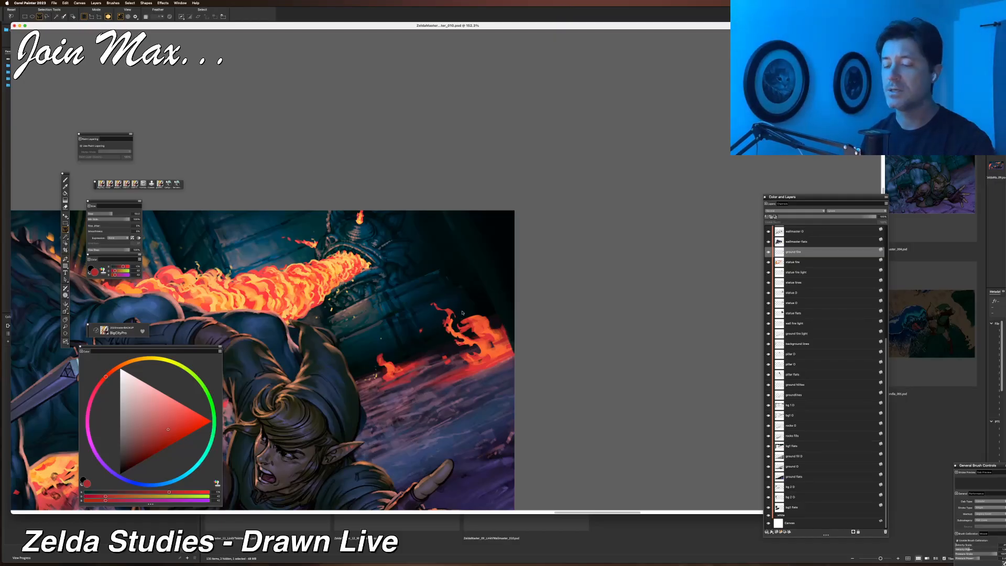
Lasso and delete the lower right chunk of the right ground fire's flames.
{"action": "scroll", "coordinate": [462, 312], "scroll_direction": "up", "scroll_amount": 5}
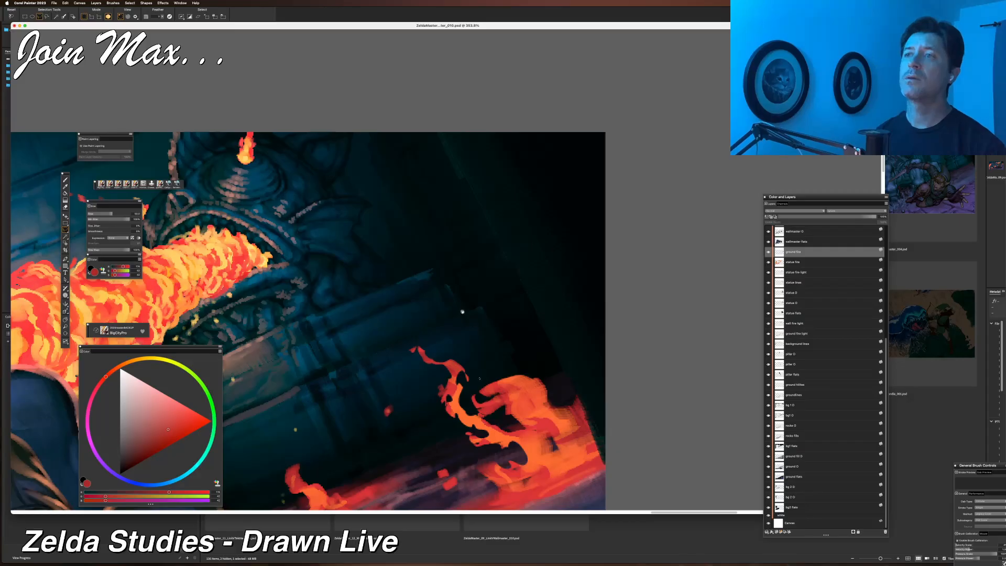
{"action": "left_click_drag", "start_coordinate": [462, 312], "coordinate": [462, 222]}
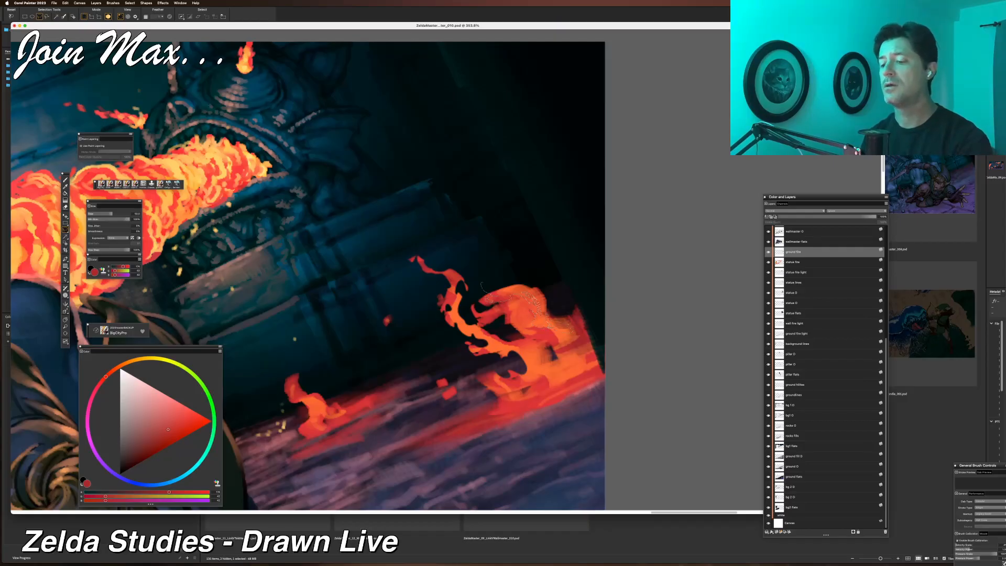
{"action": "mouse_move", "coordinate": [593, 340]}
{"action": "left_mouse_down"}
{"action": "mouse_move", "coordinate": [584, 301]}
{"action": "mouse_move", "coordinate": [522, 262]}
{"action": "mouse_move", "coordinate": [504, 283]}
{"action": "mouse_move", "coordinate": [492, 257]}
{"action": "left_mouse_up"}
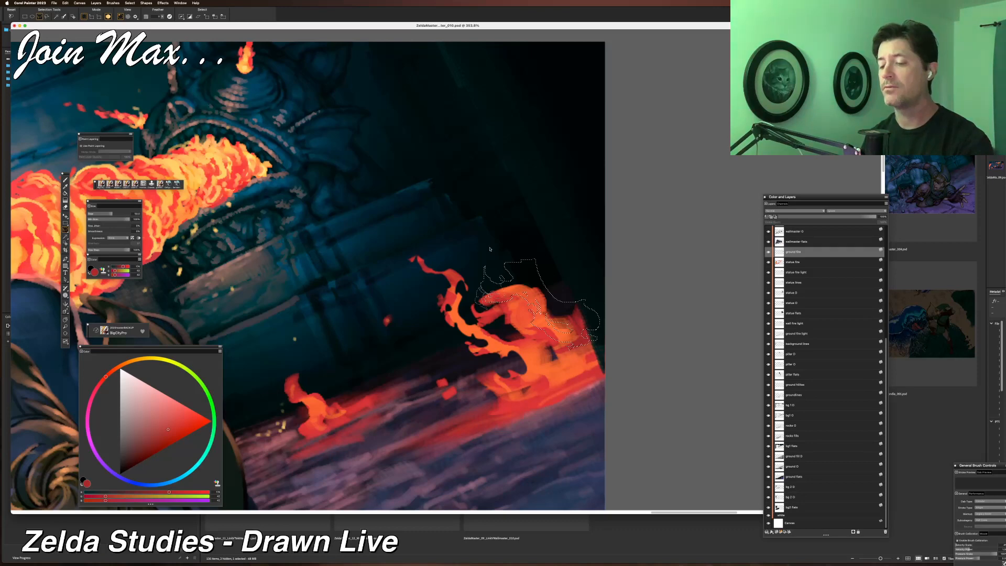
{"action": "key", "text": "Delete"}
{"action": "key", "text": "super+d"}
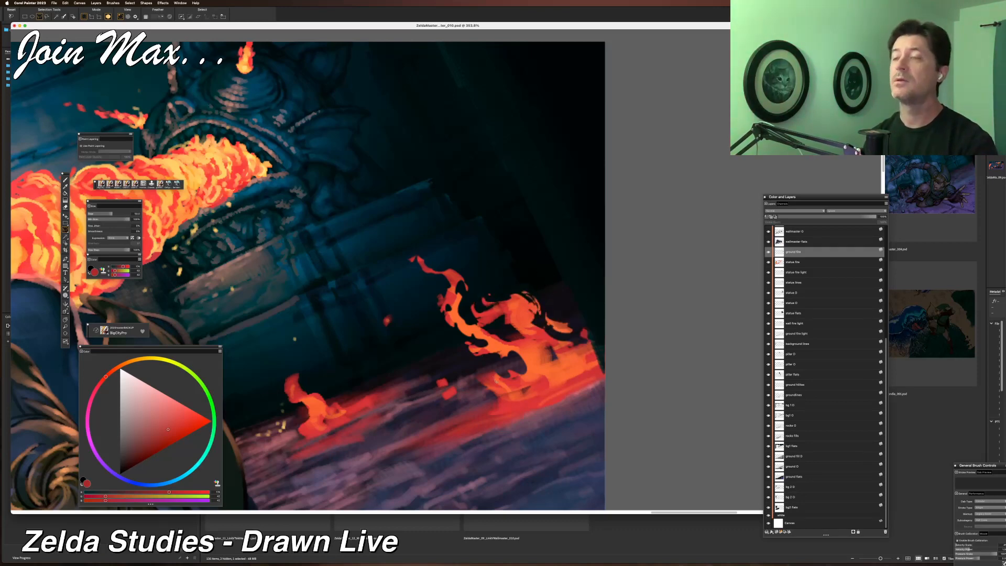
Lasso and delete another small piece from the top of the right ground fire.
{"action": "key", "text": "b"}
{"action": "key", "text": "l"}
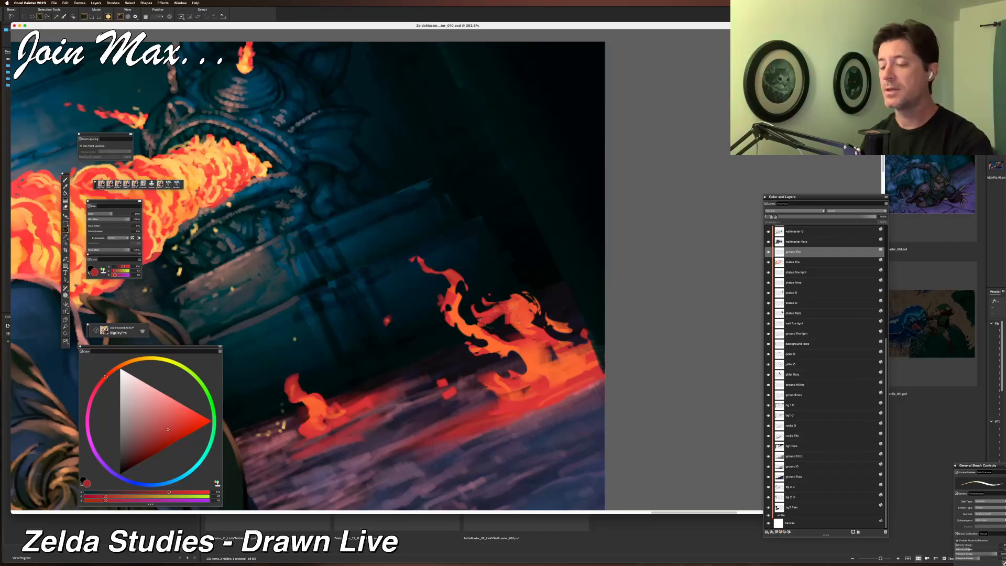
{"action": "mouse_move", "coordinate": [512, 327]}
{"action": "left_mouse_down"}
{"action": "mouse_move", "coordinate": [541, 342]}
{"action": "mouse_move", "coordinate": [512, 327]}
{"action": "left_mouse_up"}
{"action": "key", "text": "Delete"}
{"action": "key", "text": "super+d"}
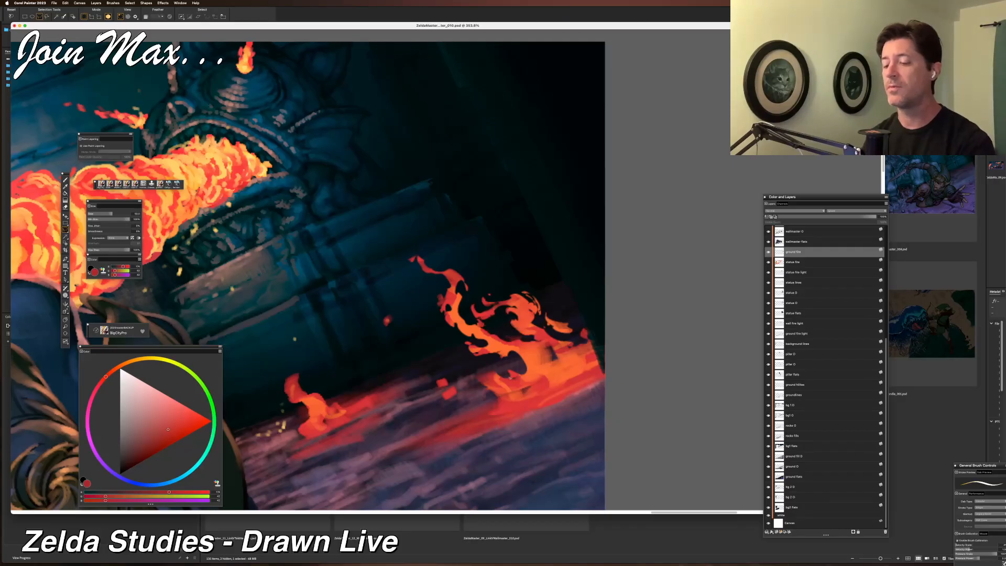
Brush a short red touch-up stroke at the base of the right ground fire.
{"action": "key", "text": "b"}
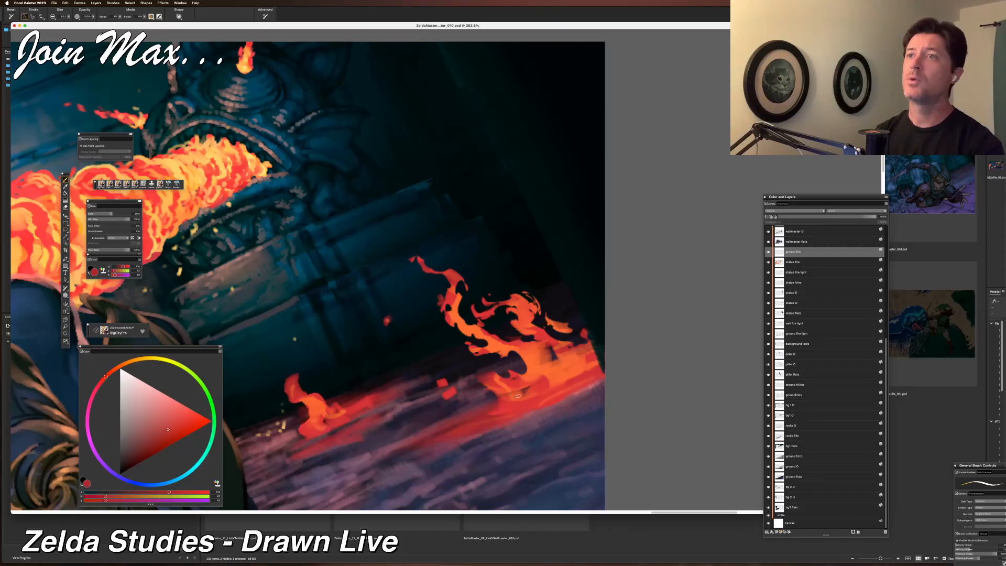
{"action": "left_click_drag", "start_coordinate": [513, 403], "coordinate": [519, 407]}
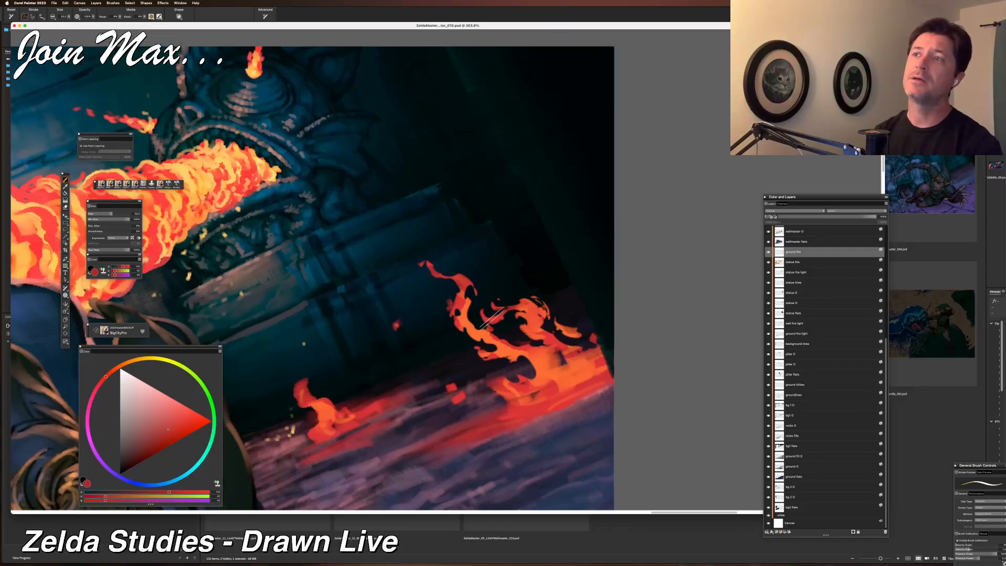
{"action": "key", "text": "l"}
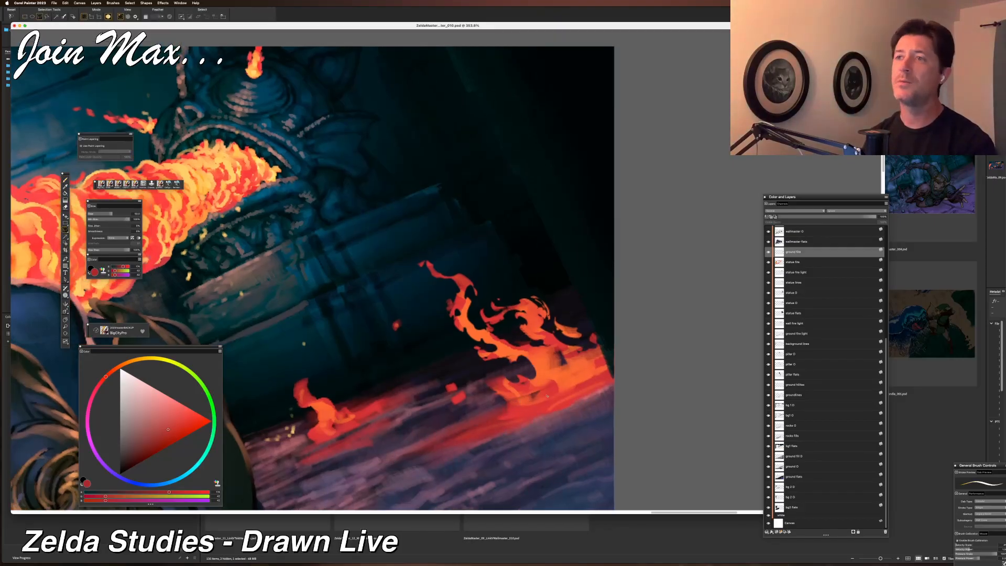
Paint a red flame shape beside the right ground fire, trim it with a lasso, then undo it all.
{"action": "key", "text": "b"}
{"action": "mouse_move", "coordinate": [340, 304]}
{"action": "left_mouse_down"}
{"action": "mouse_move", "coordinate": [393, 316]}
{"action": "mouse_move", "coordinate": [356, 226]}
{"action": "mouse_move", "coordinate": [361, 204]}
{"action": "mouse_move", "coordinate": [389, 312]}
{"action": "left_mouse_up"}
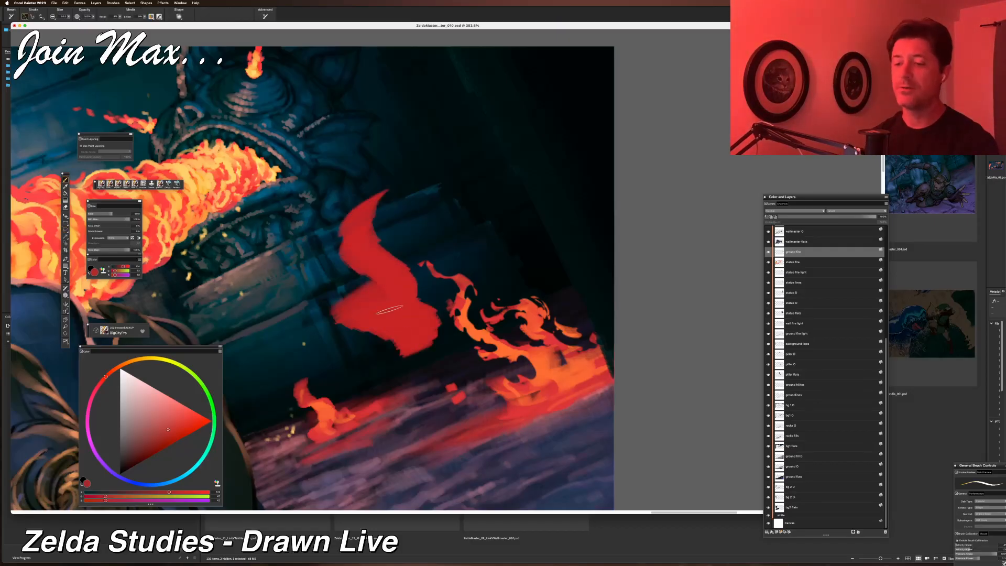
{"action": "key", "text": "l"}
{"action": "left_click_drag", "start_coordinate": [388, 186], "coordinate": [363, 217]}
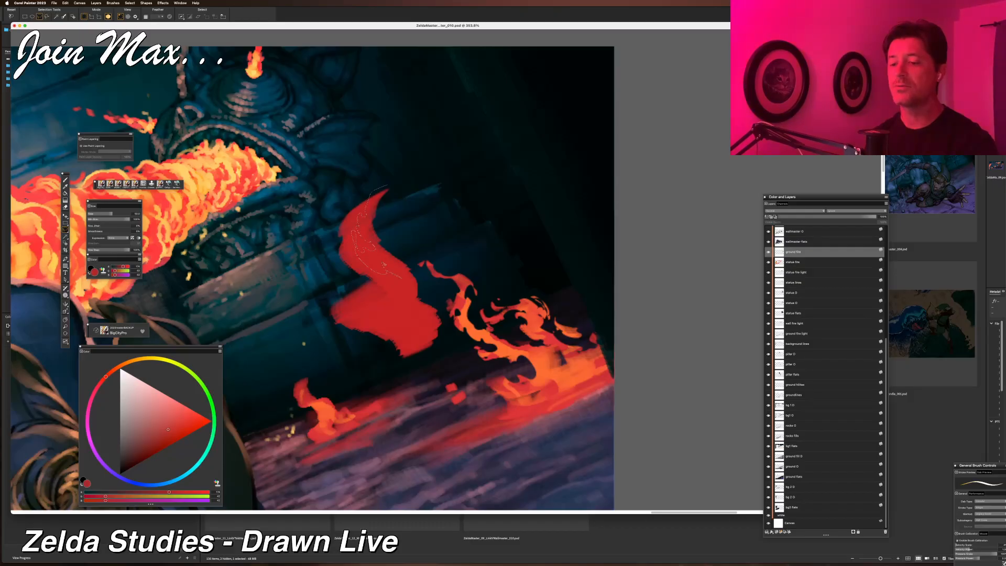
{"action": "mouse_move", "coordinate": [377, 232]}
{"action": "left_mouse_down"}
{"action": "mouse_move", "coordinate": [410, 225]}
{"action": "mouse_move", "coordinate": [389, 187]}
{"action": "left_mouse_up"}
{"action": "key", "text": "BackSpace"}
{"action": "key", "text": "super+d"}
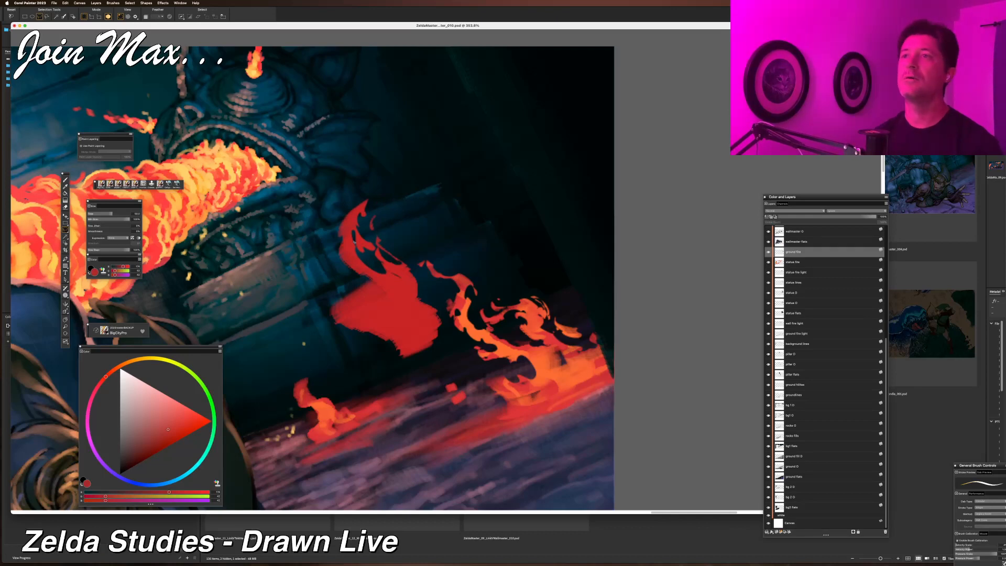
{"action": "key", "text": "super+z"}
{"action": "key", "text": "super+z"}
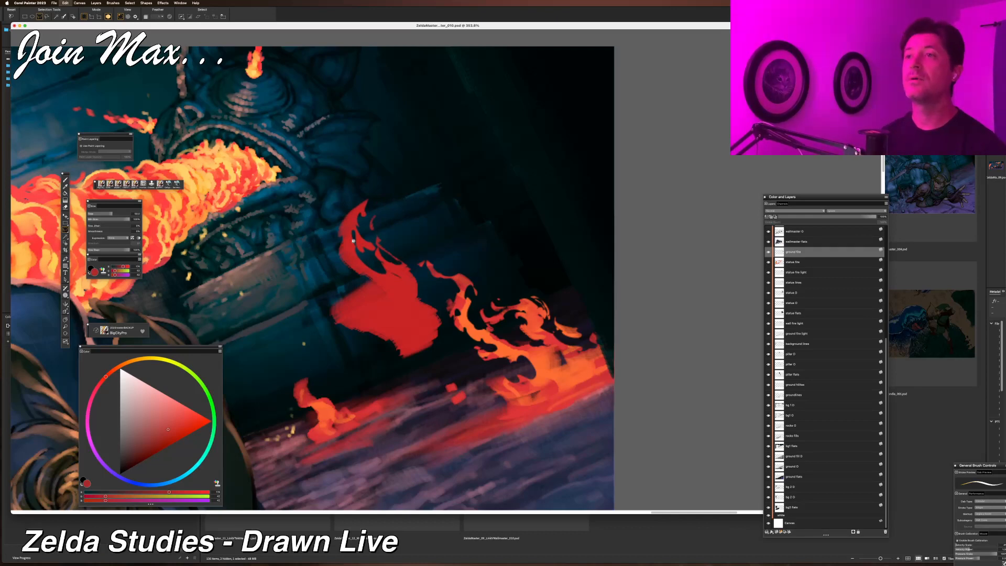
{"action": "key", "text": "super+z"}
{"action": "key", "text": "super+z"}
{"action": "key", "text": "super+z"}
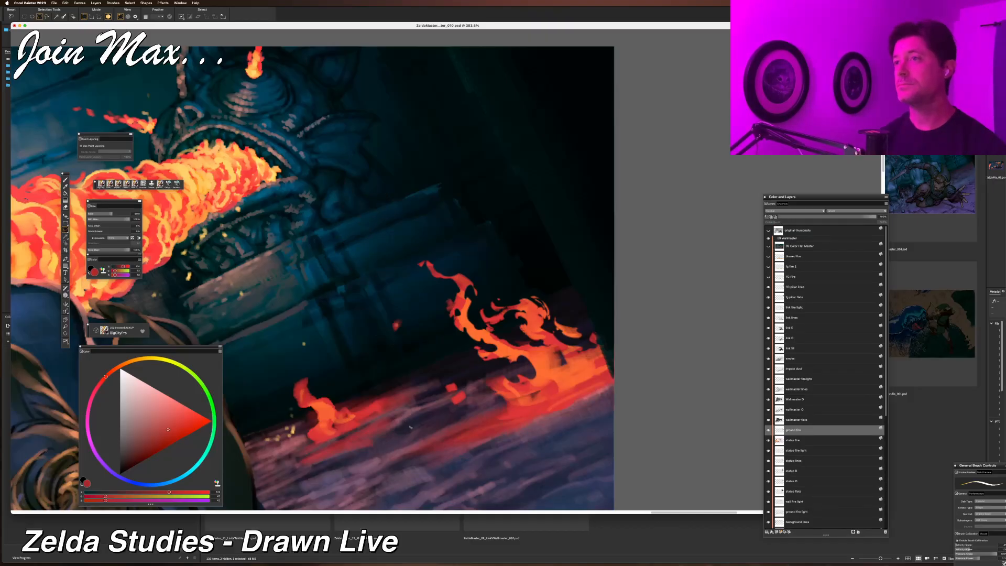
Carve two dark curling strokes into the flames of the right ground fire with the brush.
{"action": "key", "text": "b"}
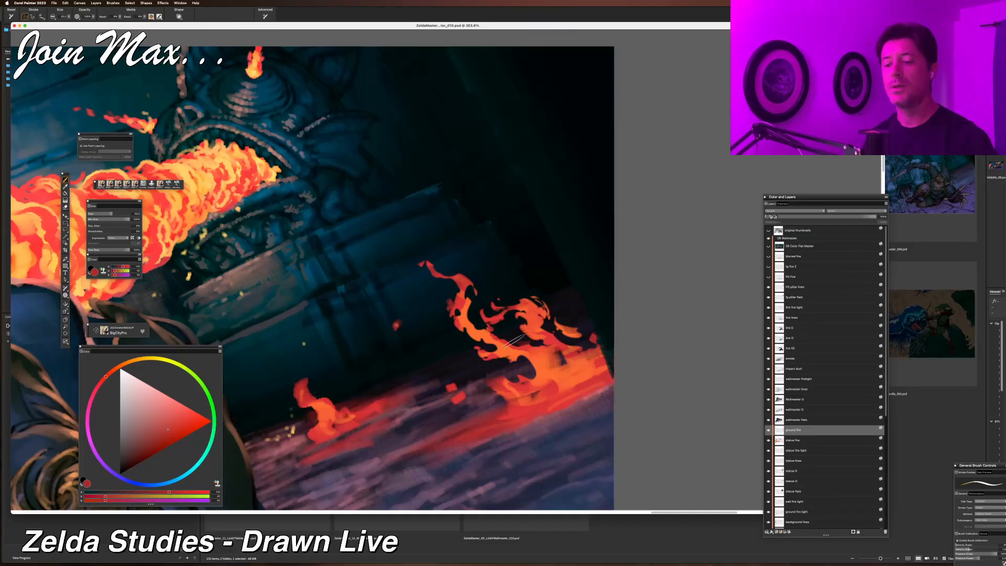
{"action": "key", "text": "n"}
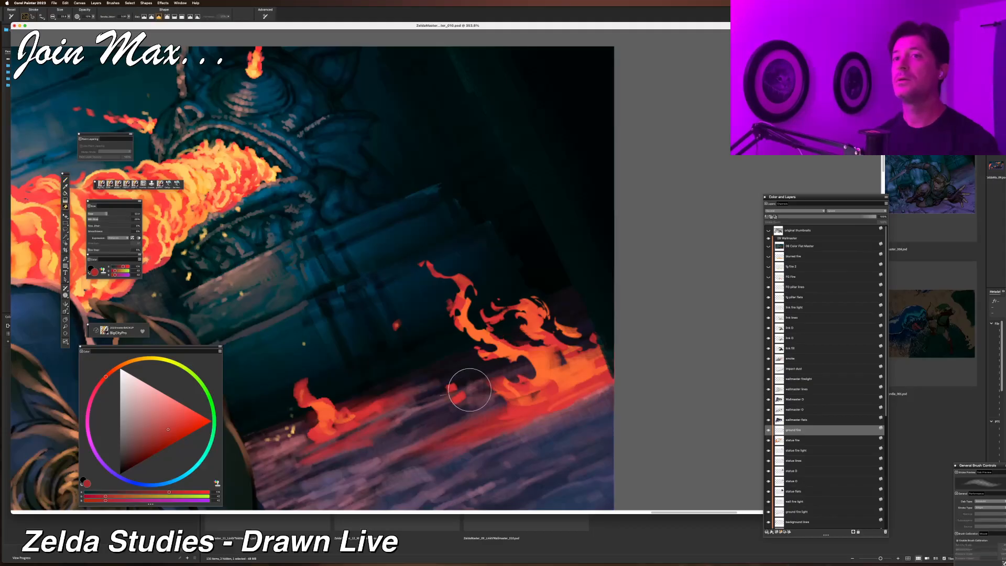
{"action": "mouse_move", "coordinate": [523, 352]}
{"action": "left_mouse_down"}
{"action": "mouse_move", "coordinate": [499, 299]}
{"action": "mouse_move", "coordinate": [539, 335]}
{"action": "mouse_move", "coordinate": [518, 317]}
{"action": "left_mouse_up"}
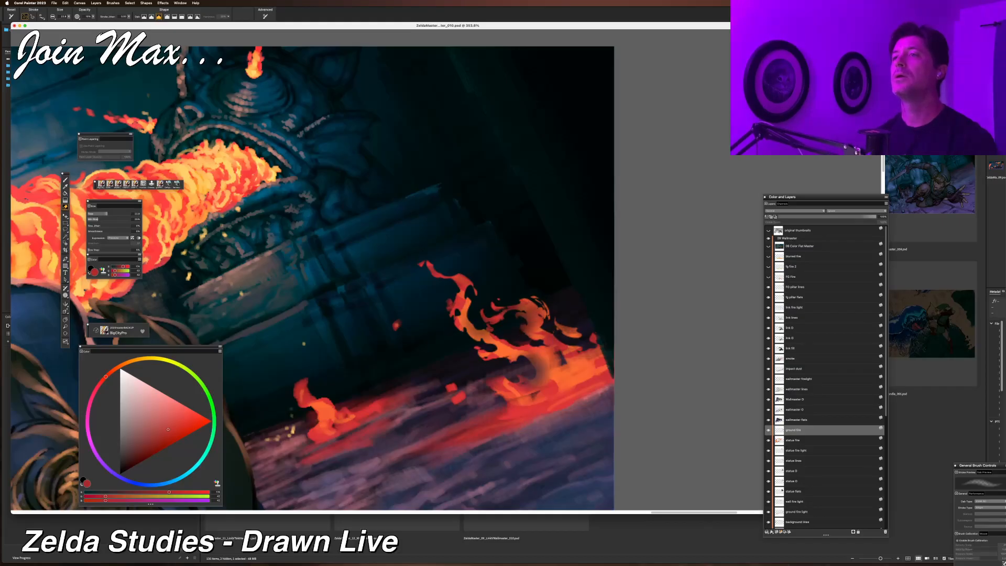
{"action": "mouse_move", "coordinate": [497, 374]}
{"action": "left_mouse_down"}
{"action": "mouse_move", "coordinate": [483, 377]}
{"action": "mouse_move", "coordinate": [502, 387]}
{"action": "mouse_move", "coordinate": [491, 350]}
{"action": "left_mouse_up"}
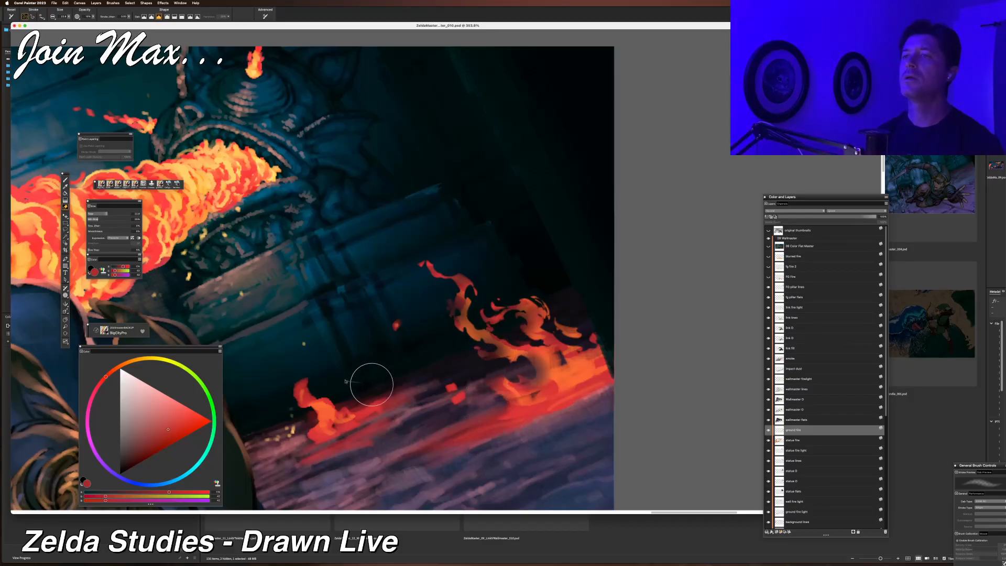
Lasso and delete several small pieces from the smaller ground fire left of the right fire.
{"action": "key", "text": "l"}
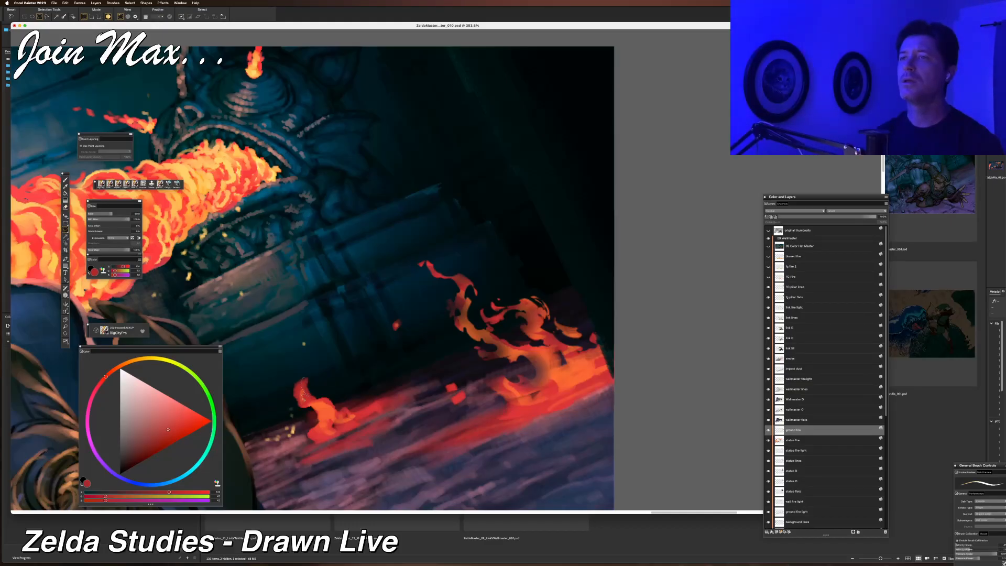
{"action": "mouse_move", "coordinate": [349, 400]}
{"action": "left_mouse_down"}
{"action": "mouse_move", "coordinate": [314, 368]}
{"action": "mouse_move", "coordinate": [308, 350]}
{"action": "mouse_move", "coordinate": [297, 386]}
{"action": "mouse_move", "coordinate": [309, 415]}
{"action": "mouse_move", "coordinate": [293, 424]}
{"action": "mouse_move", "coordinate": [280, 410]}
{"action": "mouse_move", "coordinate": [297, 390]}
{"action": "left_mouse_up"}
{"action": "key", "text": "BackSpace"}
{"action": "key", "text": "super+d"}
{"action": "key", "text": "BackSpace"}
{"action": "key", "text": "super+d"}
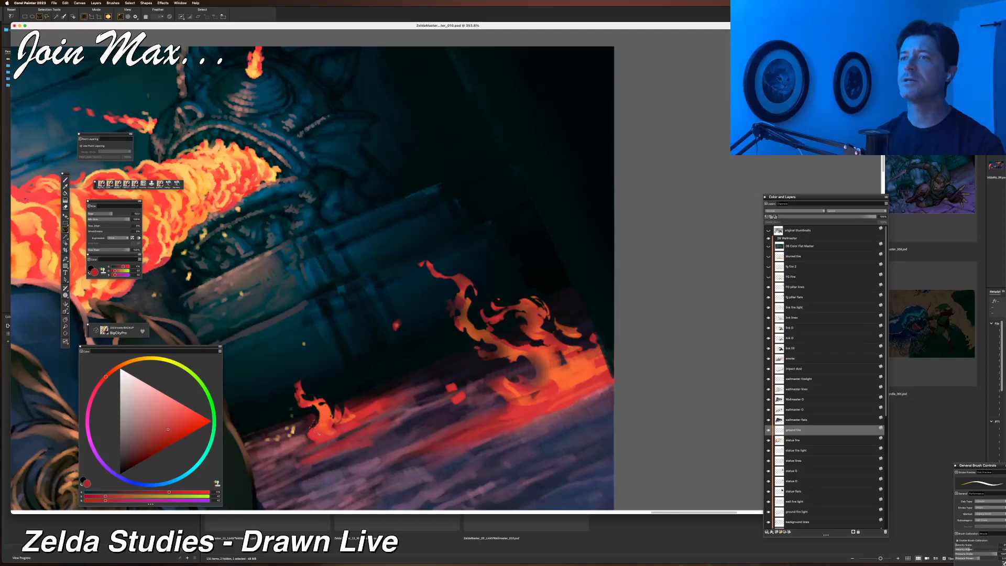
{"action": "key", "text": "BackSpace"}
{"action": "key", "text": "super+d"}
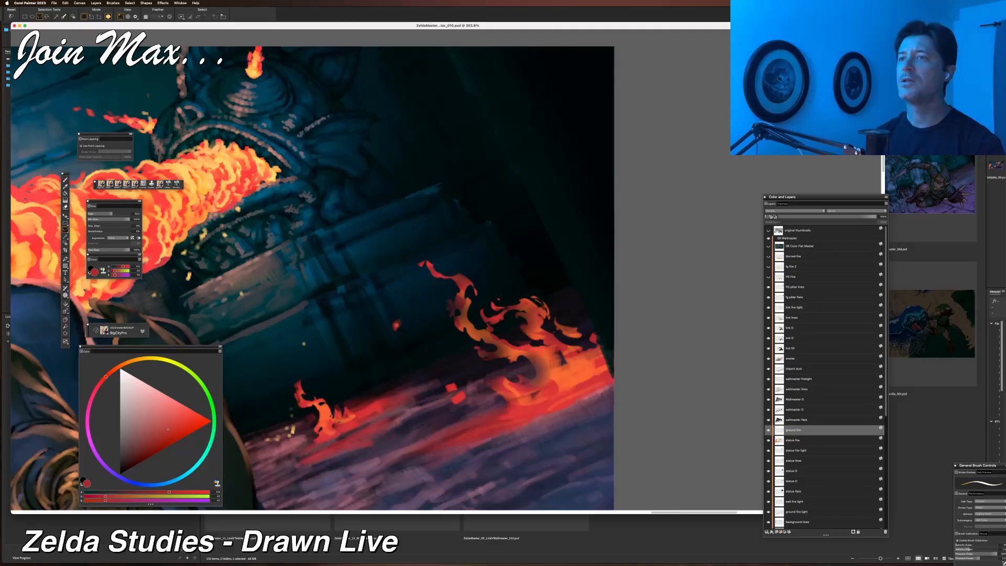
{"action": "key", "text": "super+d"}
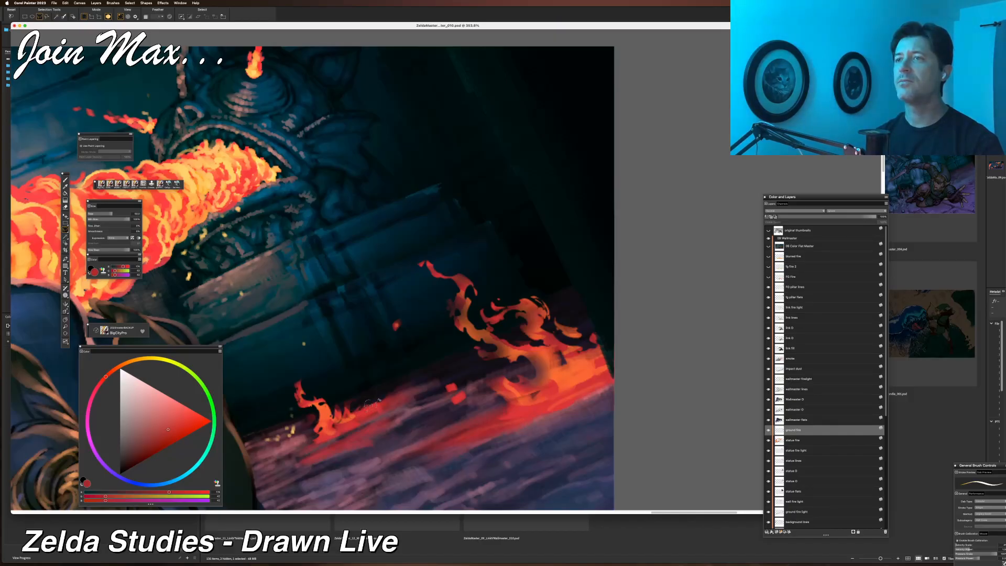
{"action": "left_click_drag", "start_coordinate": [391, 395], "coordinate": [364, 394]}
{"action": "key", "text": "BackSpace"}
{"action": "key", "text": "super+d"}
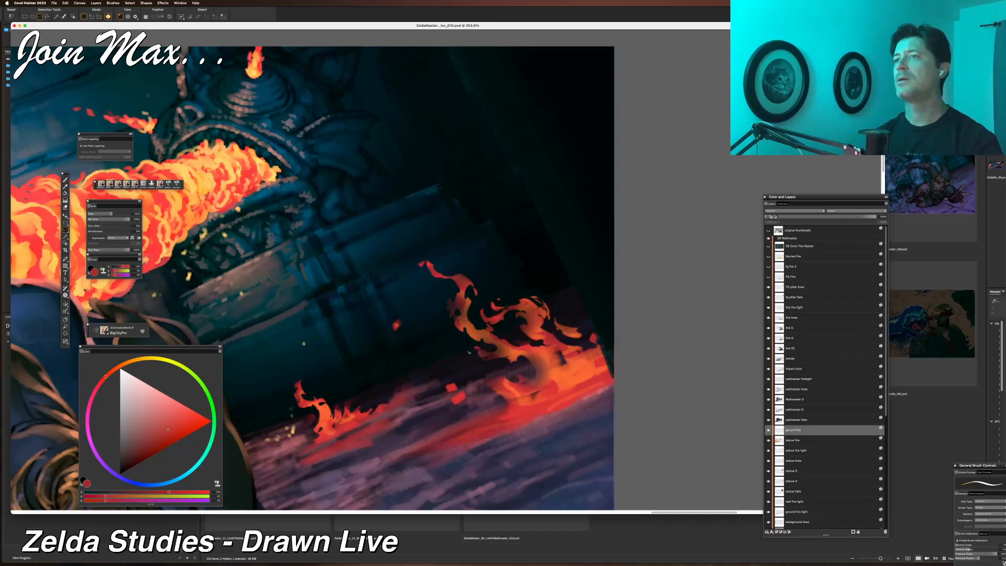
Lasso and delete a small piece from the middle of the right ground fire.
{"action": "mouse_move", "coordinate": [522, 375]}
{"action": "left_mouse_down"}
{"action": "mouse_move", "coordinate": [532, 349]}
{"action": "mouse_move", "coordinate": [516, 371]}
{"action": "left_mouse_up"}
{"action": "key", "text": "BackSpace"}
{"action": "key", "text": "super+d"}
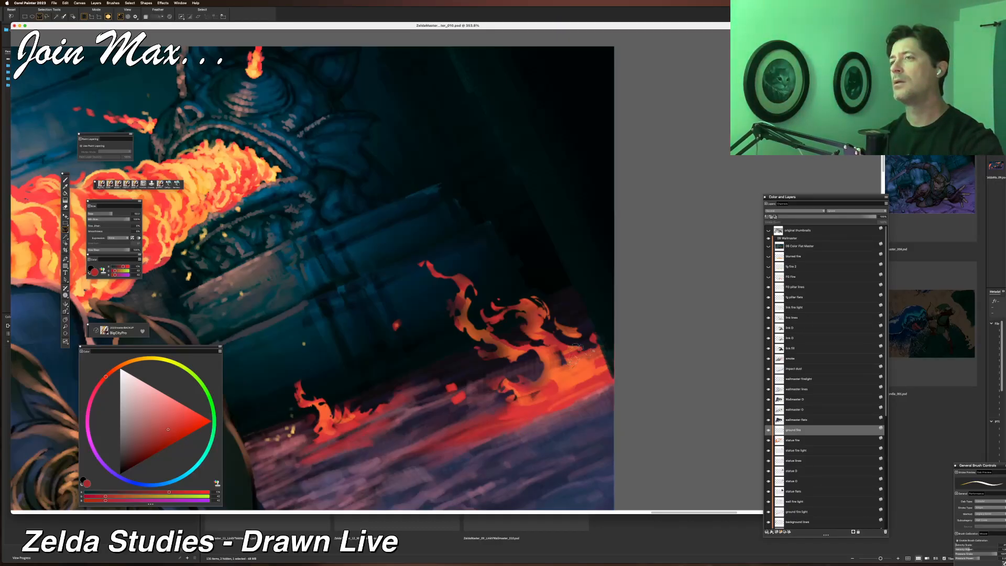
Sample yellow from the statue's flame jet and brush a yellow highlight along the right ground fire's left flames.
{"action": "key", "text": "b"}
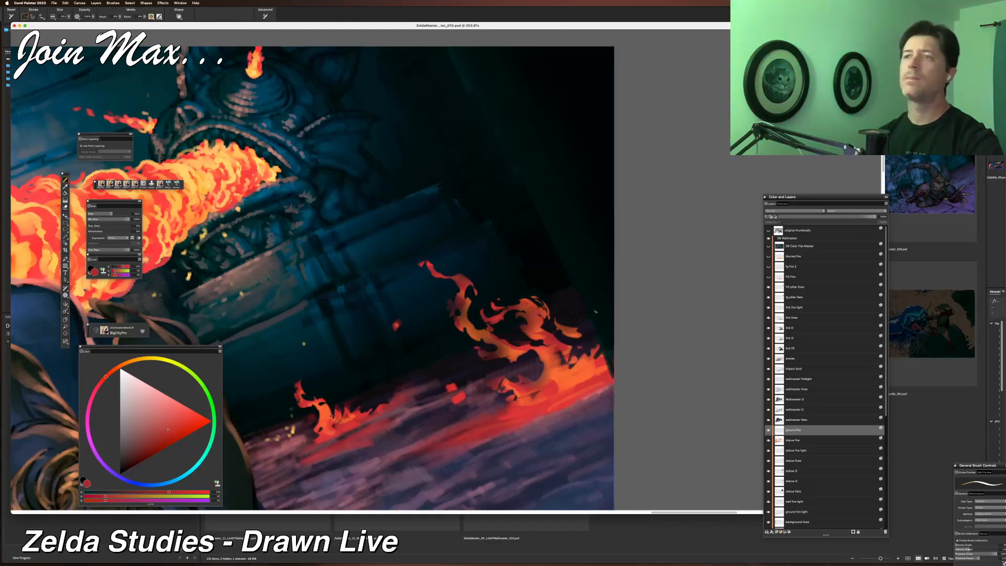
{"action": "scroll", "coordinate": [596, 312], "scroll_direction": "down", "scroll_amount": 5}
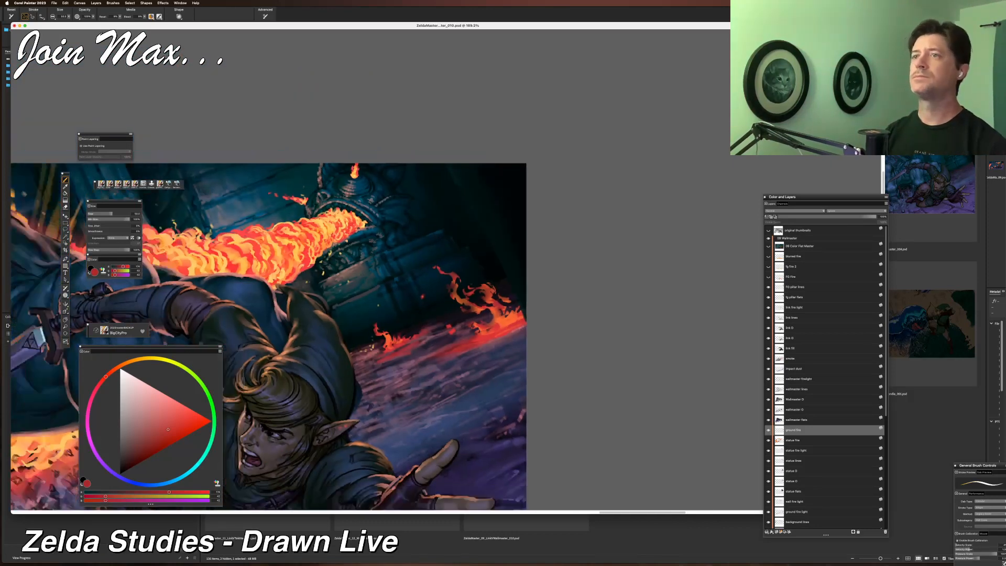
{"action": "scroll", "coordinate": [445, 270], "scroll_direction": "down", "scroll_amount": 6}
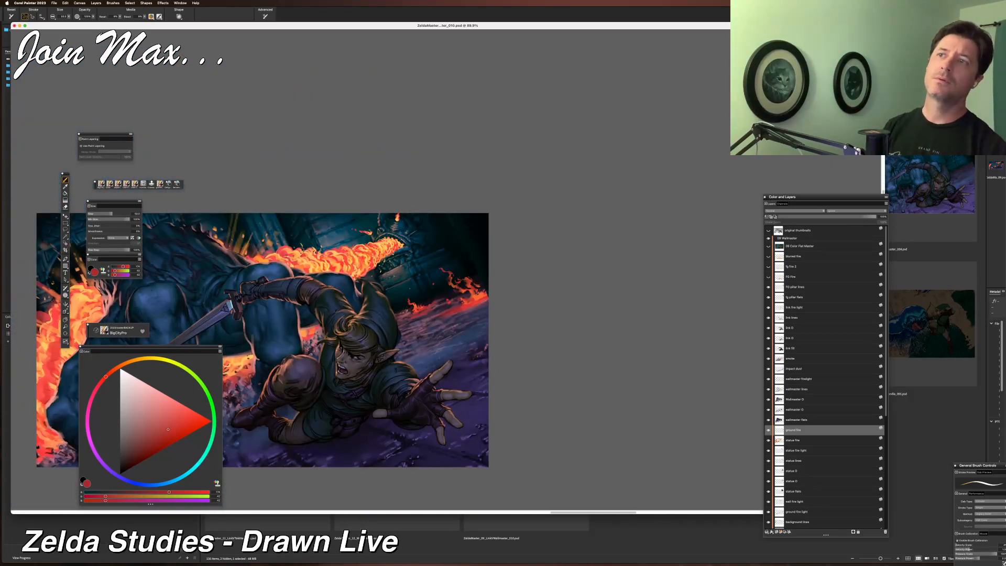
{"action": "scroll", "coordinate": [358, 303], "scroll_direction": "down", "scroll_amount": 4}
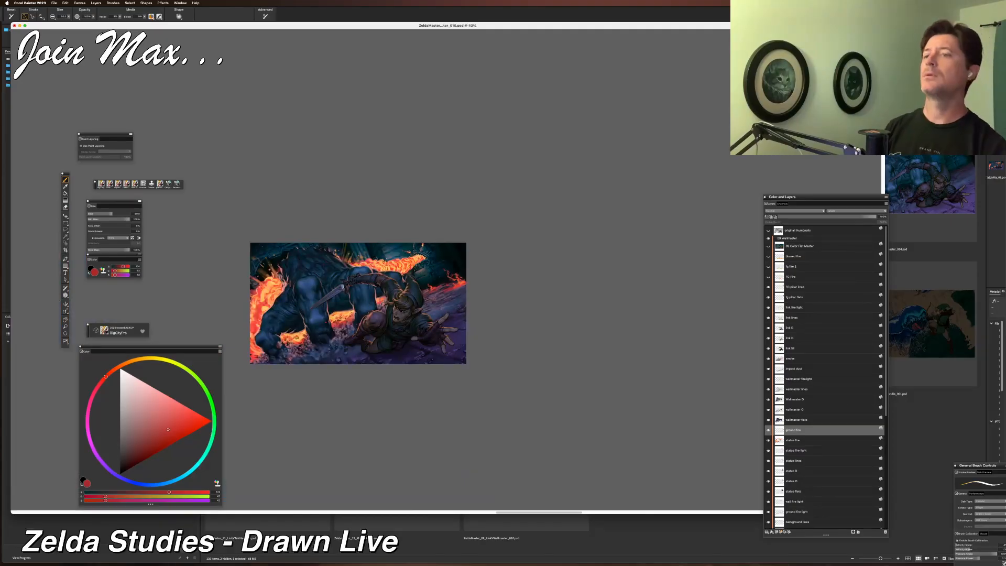
{"action": "scroll", "coordinate": [446, 270], "scroll_direction": "up", "scroll_amount": 8}
{"action": "scroll", "coordinate": [313, 271], "scroll_direction": "down", "scroll_amount": 1}
{"action": "scroll", "coordinate": [313, 271], "scroll_direction": "up", "scroll_amount": 1}
{"action": "scroll", "coordinate": [446, 270], "scroll_direction": "down", "scroll_amount": 1}
{"action": "scroll", "coordinate": [446, 270], "scroll_direction": "up", "scroll_amount": 1}
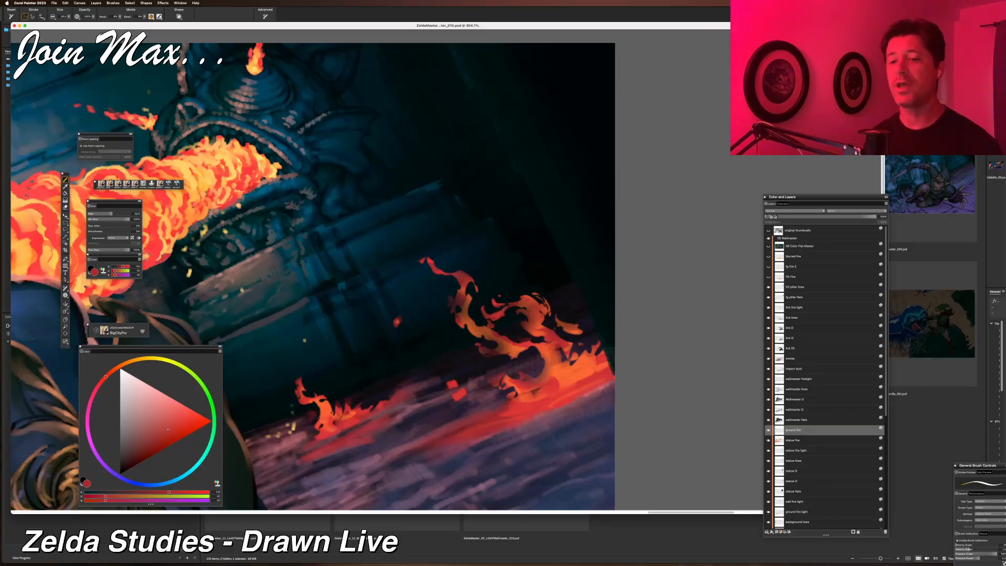
{"action": "left_click", "coordinate": [233, 170], "text": "alt"}
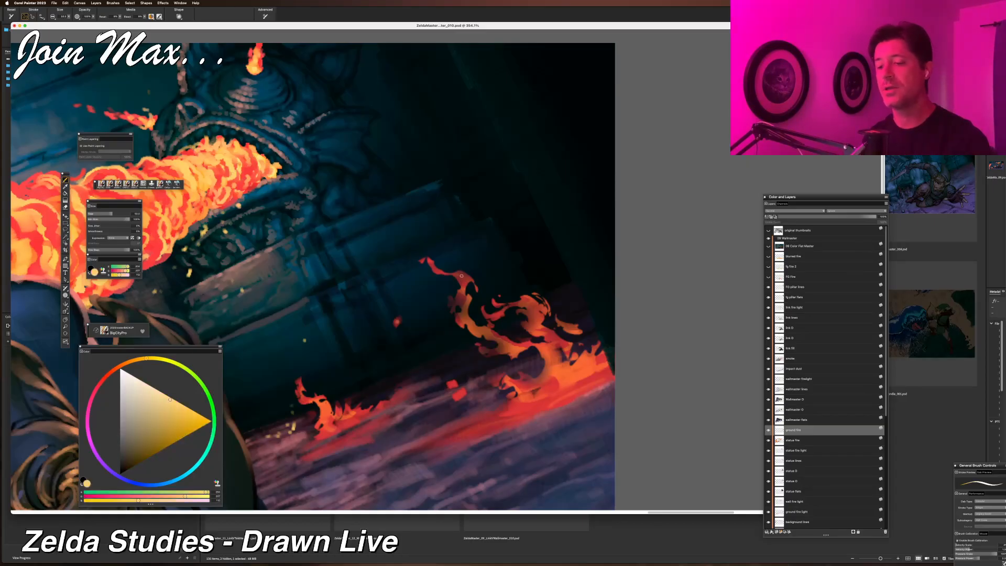
{"action": "mouse_move", "coordinate": [456, 272]}
{"action": "left_mouse_down"}
{"action": "mouse_move", "coordinate": [471, 283]}
{"action": "mouse_move", "coordinate": [467, 324]}
{"action": "mouse_move", "coordinate": [516, 340]}
{"action": "mouse_move", "coordinate": [519, 331]}
{"action": "mouse_move", "coordinate": [506, 356]}
{"action": "mouse_move", "coordinate": [490, 345]}
{"action": "left_mouse_up"}
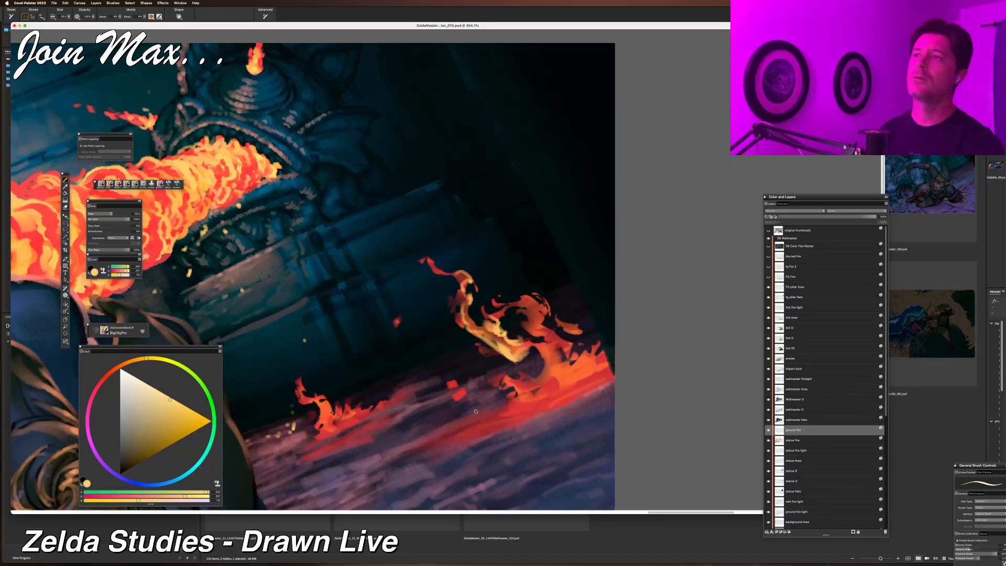
{"action": "scroll", "coordinate": [483, 343], "scroll_direction": "down", "scroll_amount": 5}
{"action": "scroll", "coordinate": [471, 375], "scroll_direction": "up", "scroll_amount": 5}
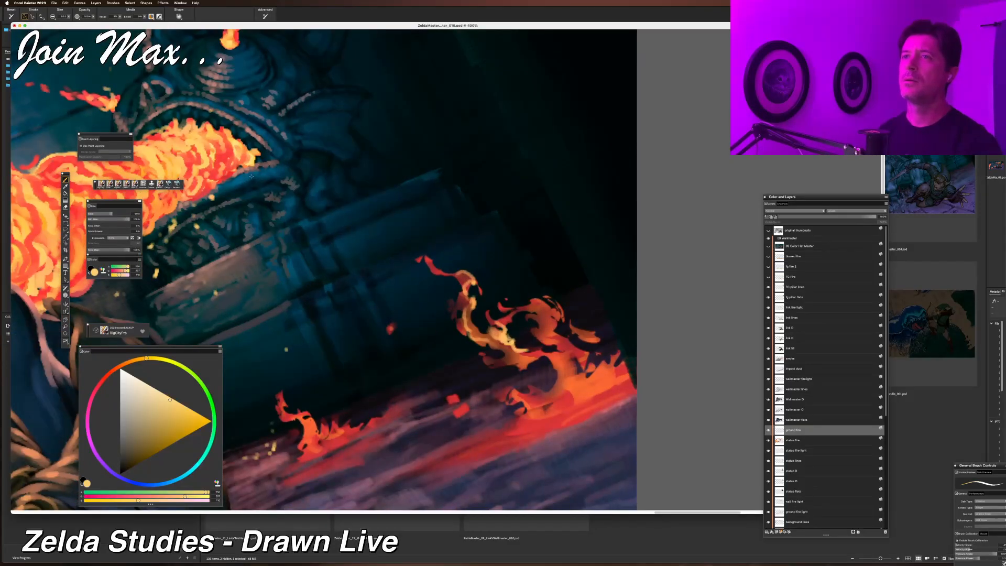
{"action": "left_click", "coordinate": [530, 339], "text": "alt"}
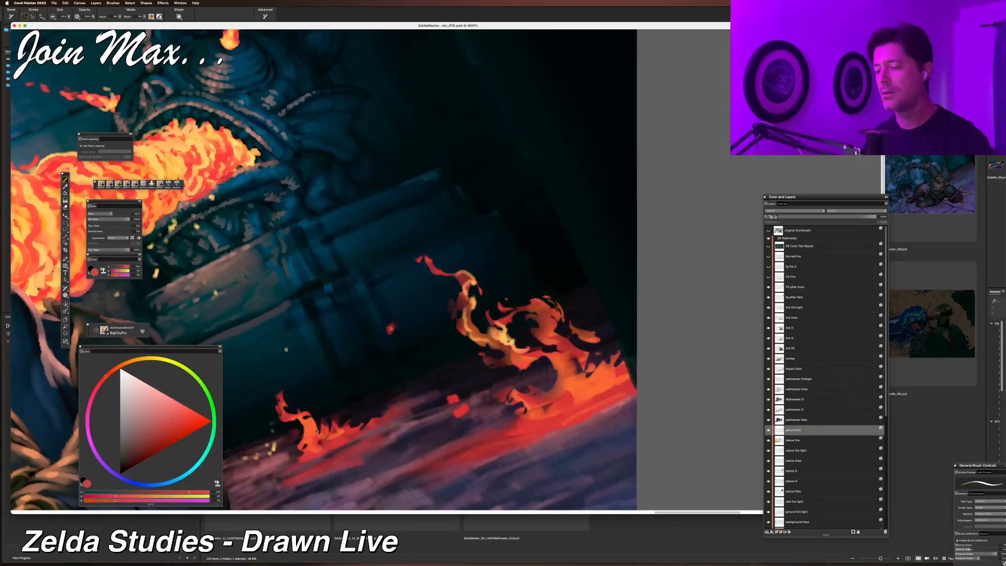
{"action": "mouse_move", "coordinate": [537, 329]}
{"action": "left_mouse_down"}
{"action": "mouse_move", "coordinate": [553, 317]}
{"action": "mouse_move", "coordinate": [554, 339]}
{"action": "mouse_move", "coordinate": [555, 329]}
{"action": "mouse_move", "coordinate": [598, 377]}
{"action": "left_mouse_up"}
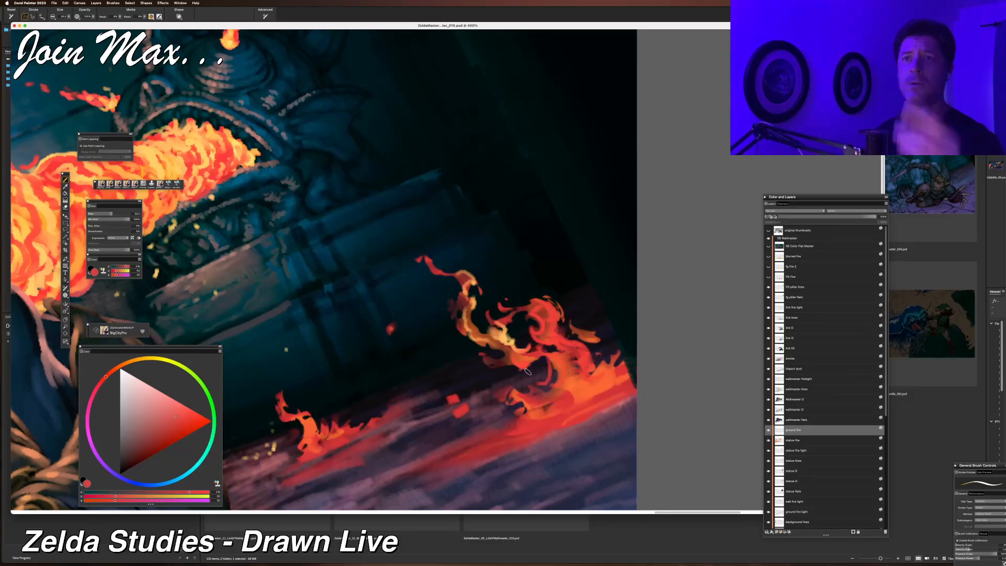
{"action": "key", "text": "super+z"}
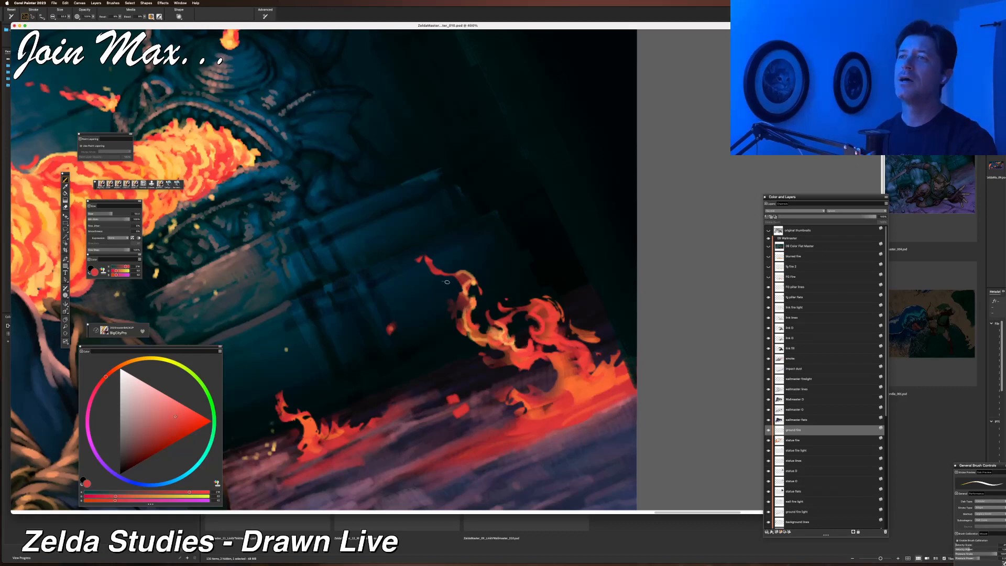
Sample yellow again and brush yellow highlights along the base of the smaller ground fire.
{"action": "key", "text": "super+minus"}
{"action": "key", "text": "super+minus"}
{"action": "key", "text": "super+plus"}
{"action": "key", "text": "super+plus"}
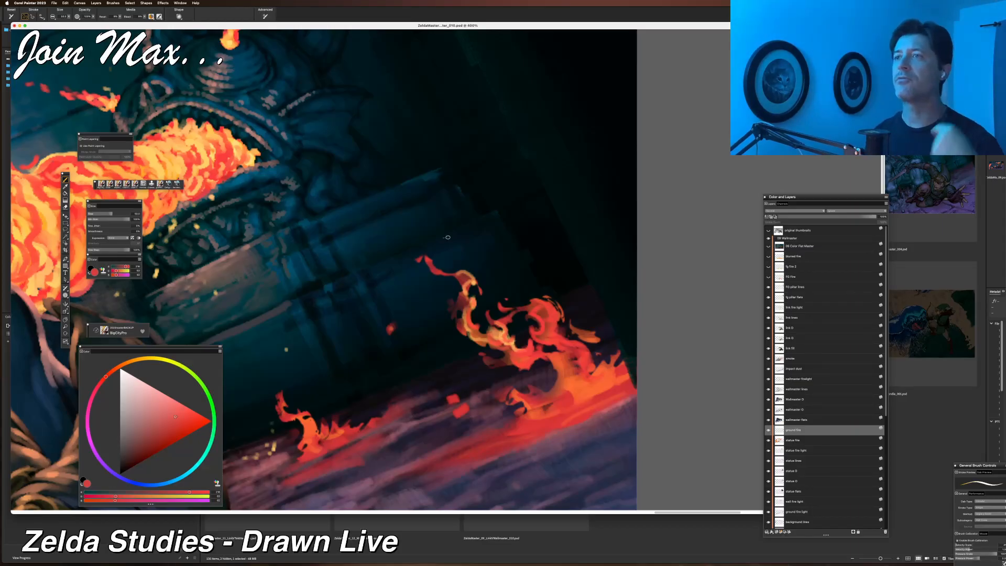
{"action": "left_click", "coordinate": [180, 161], "text": "alt"}
{"action": "mouse_move", "coordinate": [282, 393]}
{"action": "left_mouse_down"}
{"action": "mouse_move", "coordinate": [286, 415]}
{"action": "mouse_move", "coordinate": [308, 415]}
{"action": "left_mouse_up"}
{"action": "mouse_move", "coordinate": [312, 418]}
{"action": "left_mouse_down"}
{"action": "mouse_move", "coordinate": [307, 441]}
{"action": "mouse_move", "coordinate": [360, 419]}
{"action": "left_mouse_up"}
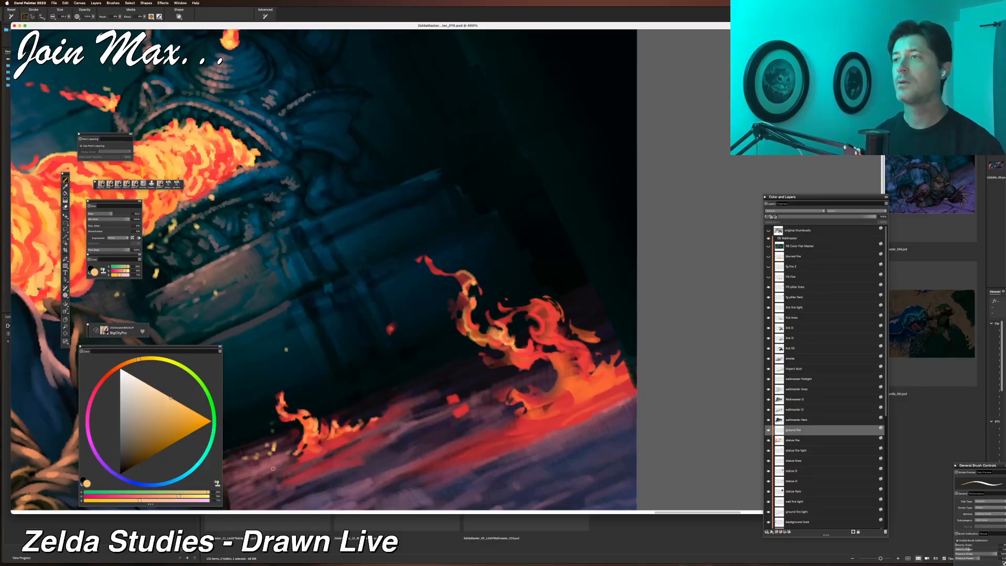
{"action": "mouse_move", "coordinate": [509, 354]}
{"action": "left_mouse_down"}
{"action": "mouse_move", "coordinate": [530, 370]}
{"action": "mouse_move", "coordinate": [546, 357]}
{"action": "mouse_move", "coordinate": [549, 394]}
{"action": "mouse_move", "coordinate": [535, 397]}
{"action": "mouse_move", "coordinate": [561, 396]}
{"action": "left_mouse_up"}
{"action": "key", "text": "super+z"}
{"action": "key", "text": "super+z"}
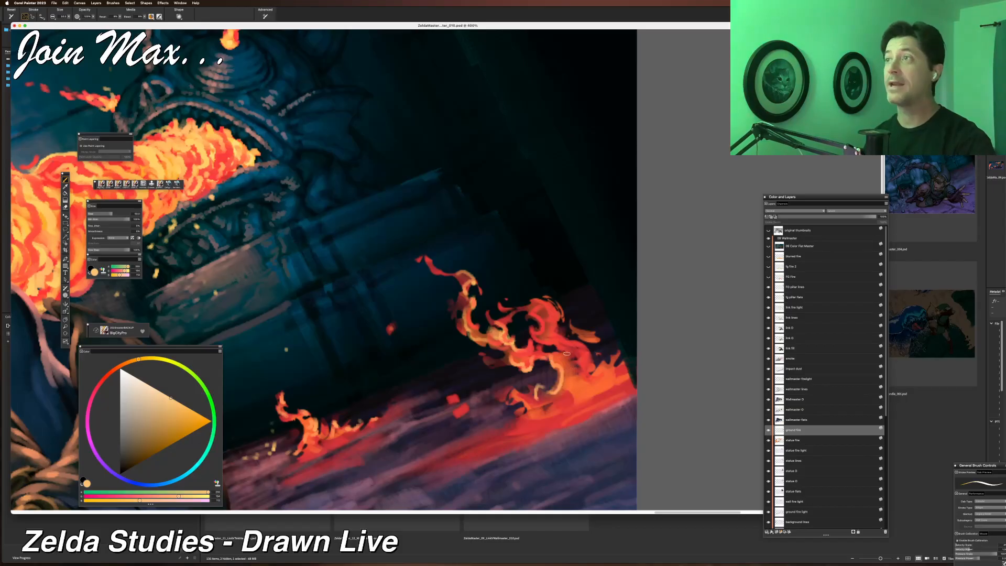
{"action": "key", "text": "super+z"}
Brush a yellow-orange glow across the lower part of the right ground fire.
{"action": "key", "text": "super+z"}
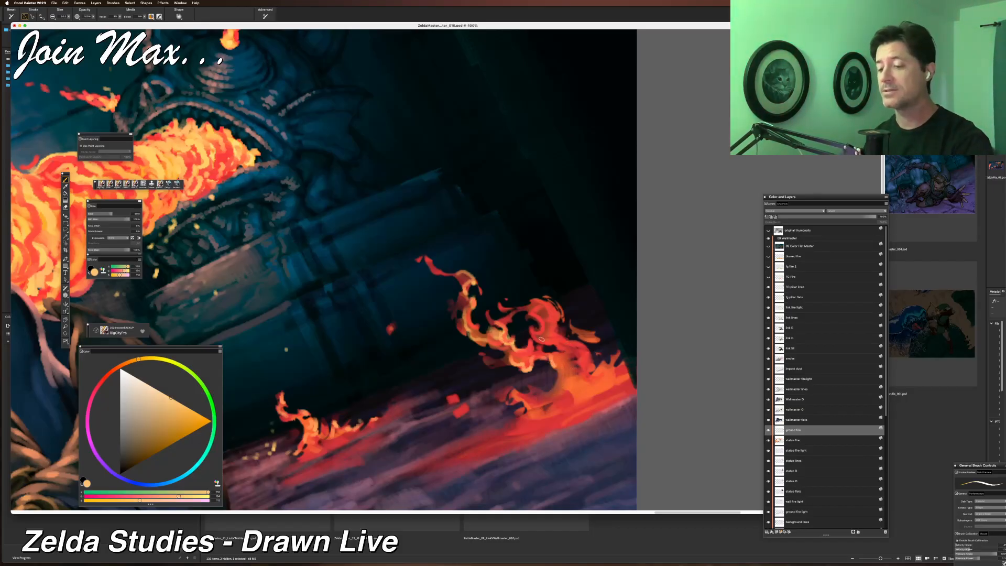
{"action": "mouse_move", "coordinate": [547, 359]}
{"action": "left_mouse_down"}
{"action": "mouse_move", "coordinate": [560, 362]}
{"action": "mouse_move", "coordinate": [561, 352]}
{"action": "mouse_move", "coordinate": [543, 344]}
{"action": "mouse_move", "coordinate": [536, 307]}
{"action": "mouse_move", "coordinate": [560, 322]}
{"action": "mouse_move", "coordinate": [564, 348]}
{"action": "mouse_move", "coordinate": [542, 338]}
{"action": "mouse_move", "coordinate": [575, 362]}
{"action": "mouse_move", "coordinate": [577, 387]}
{"action": "mouse_move", "coordinate": [598, 376]}
{"action": "mouse_move", "coordinate": [549, 400]}
{"action": "mouse_move", "coordinate": [577, 399]}
{"action": "mouse_move", "coordinate": [587, 366]}
{"action": "mouse_move", "coordinate": [574, 397]}
{"action": "mouse_move", "coordinate": [606, 361]}
{"action": "mouse_move", "coordinate": [567, 401]}
{"action": "left_mouse_up"}
{"action": "key", "text": "super+z"}
{"action": "key", "text": "super+z"}
{"action": "key", "text": "super+z"}
{"action": "mouse_move", "coordinate": [606, 367]}
{"action": "left_mouse_down"}
{"action": "mouse_move", "coordinate": [592, 392]}
{"action": "mouse_move", "coordinate": [506, 437]}
{"action": "mouse_move", "coordinate": [528, 412]}
{"action": "left_mouse_up"}
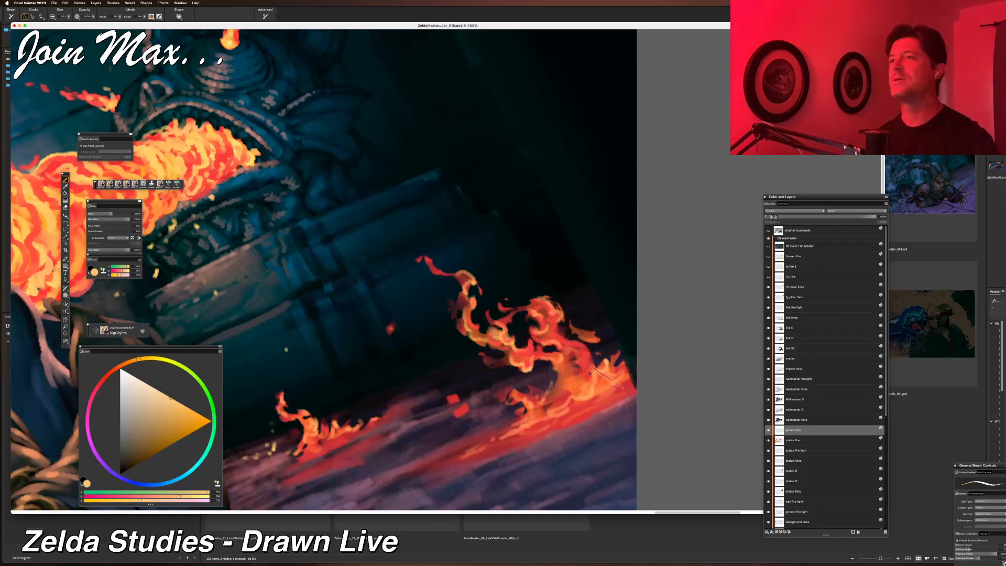
Save the painting.
{"action": "key", "text": "super+minus"}
{"action": "key", "text": "super+minus"}
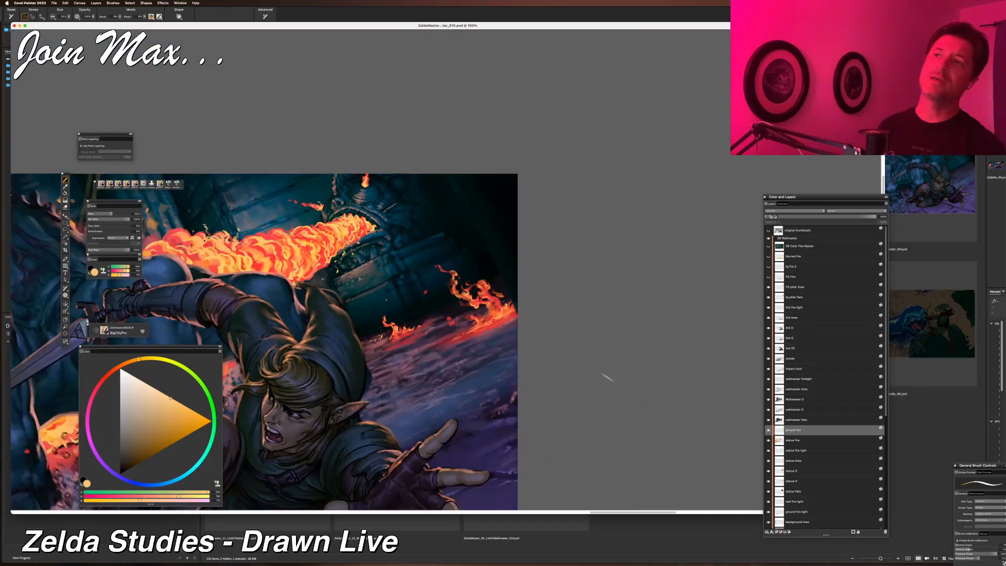
{"action": "key", "text": "super+minus"}
{"action": "left_click_drag", "start_coordinate": [283, 476], "coordinate": [452, 452]}
{"action": "left_click_drag", "start_coordinate": [333, 439], "coordinate": [354, 441]}
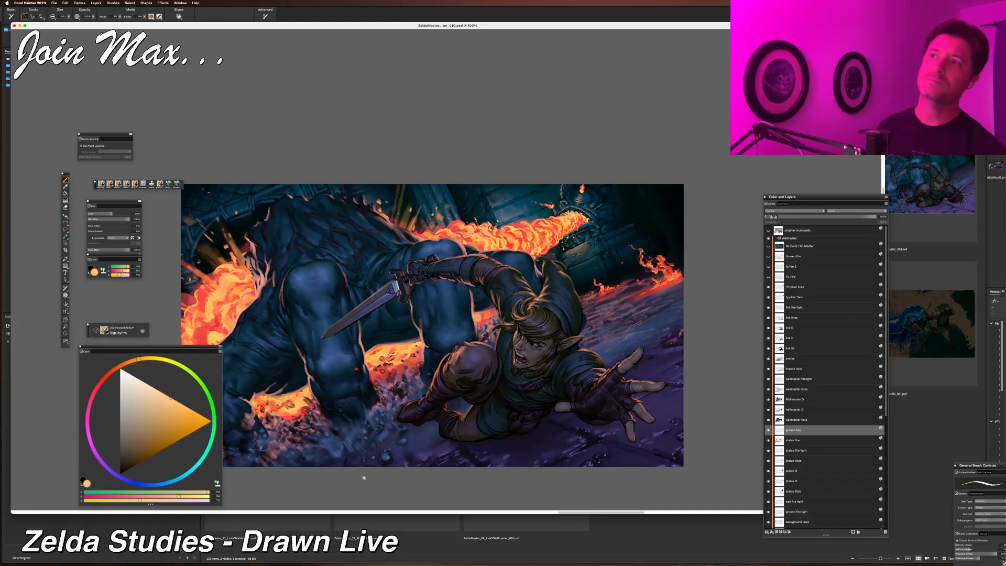
{"action": "key", "text": "super+plus"}
{"action": "left_click_drag", "start_coordinate": [414, 447], "coordinate": [343, 485]}
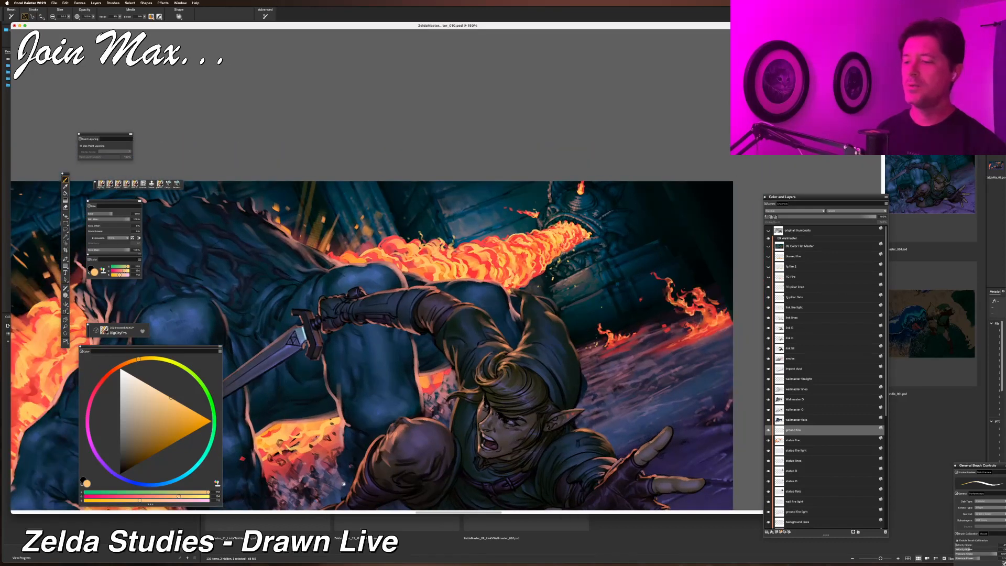
{"action": "key", "text": "super+s"}
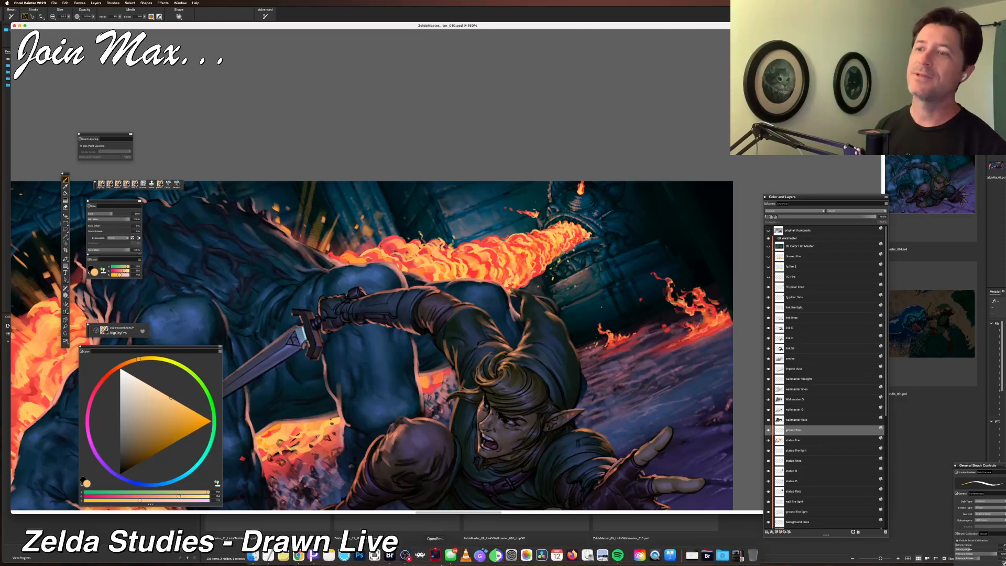
Select the statue fire layer in the layers list.
{"action": "key", "text": "super+minus"}
{"action": "key", "text": "super+minus"}
{"action": "key", "text": "super+minus"}
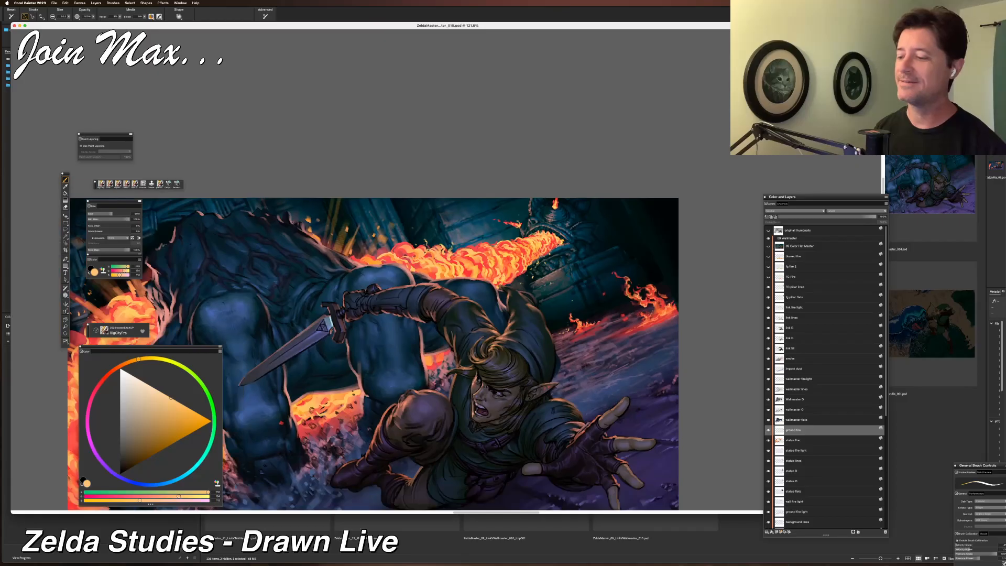
{"action": "mouse_move", "coordinate": [408, 392]}
{"action": "left_mouse_down"}
{"action": "mouse_move", "coordinate": [503, 369]}
{"action": "mouse_move", "coordinate": [473, 373]}
{"action": "left_mouse_up"}
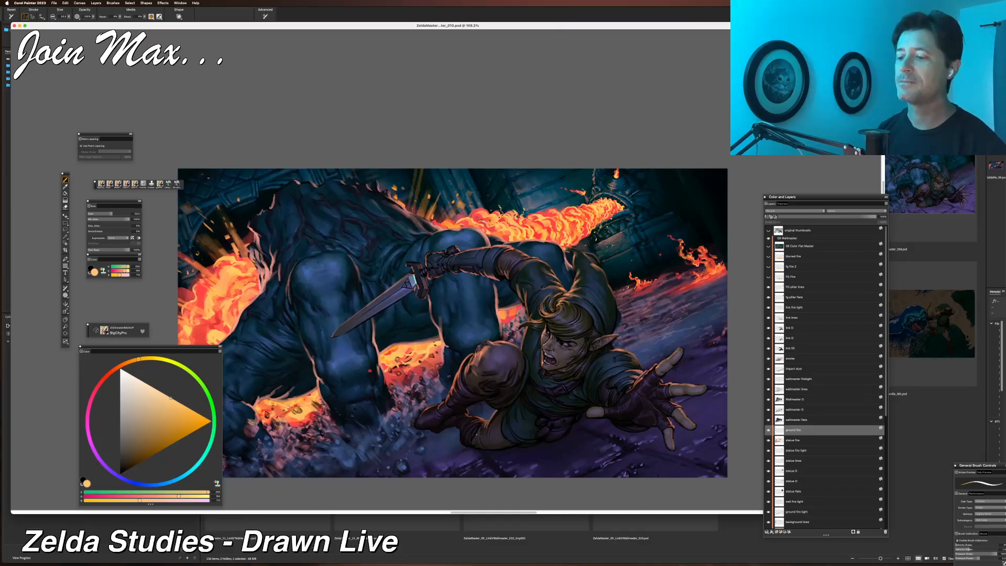
{"action": "key", "text": "super+minus"}
{"action": "left_click_drag", "start_coordinate": [481, 429], "coordinate": [480, 431]}
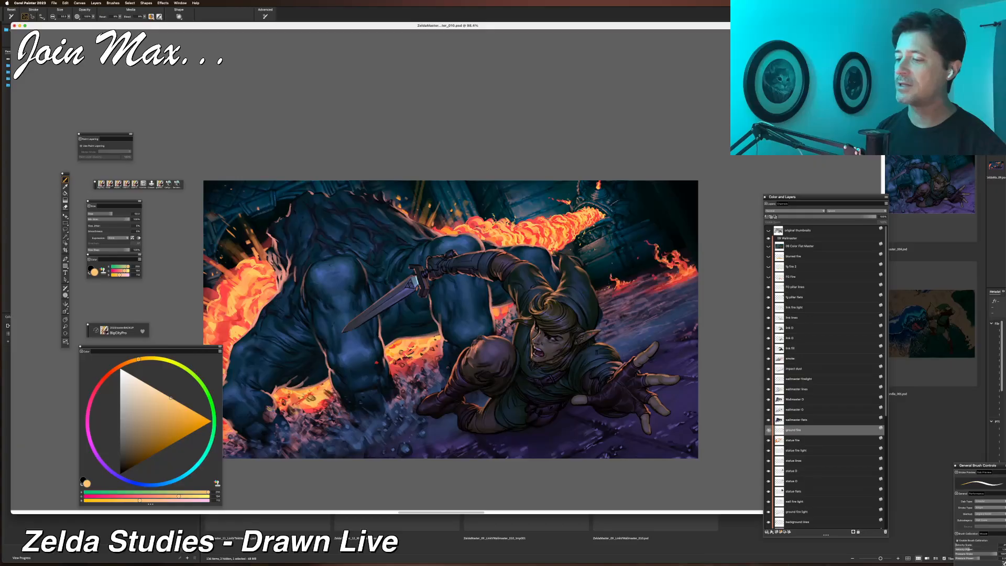
{"action": "left_click", "coordinate": [769, 440]}
{"action": "left_click", "coordinate": [769, 440]}
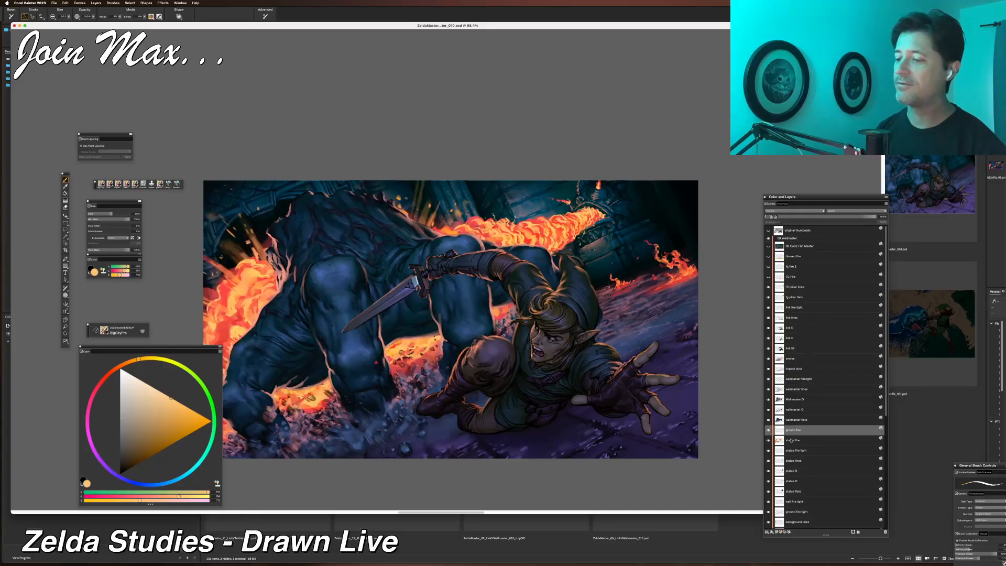
{"action": "left_click", "coordinate": [791, 441]}
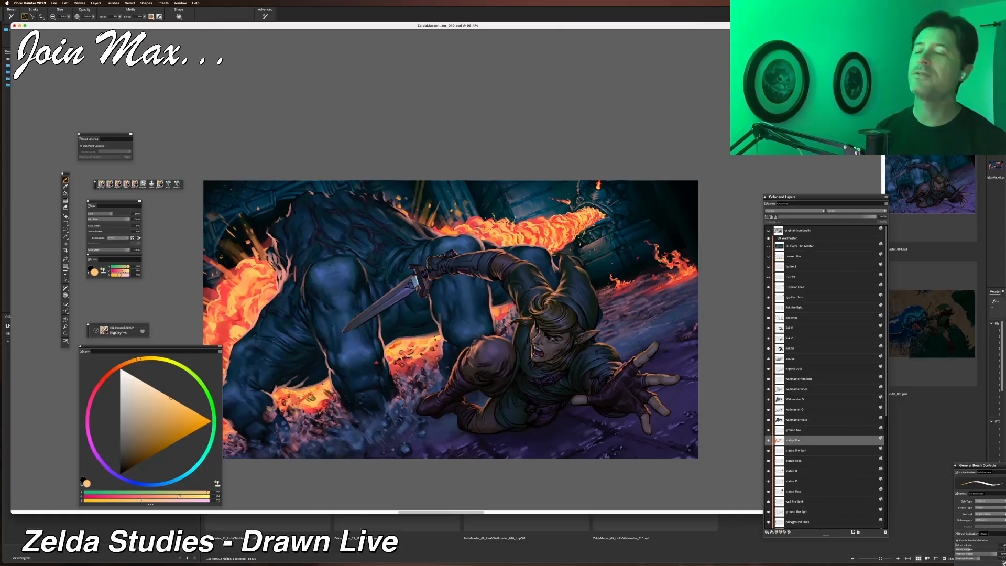
Choose a different tool from a toolbox flyout group.
{"action": "left_click", "coordinate": [54, 3]}
{"action": "left_click", "coordinate": [56, 68]}
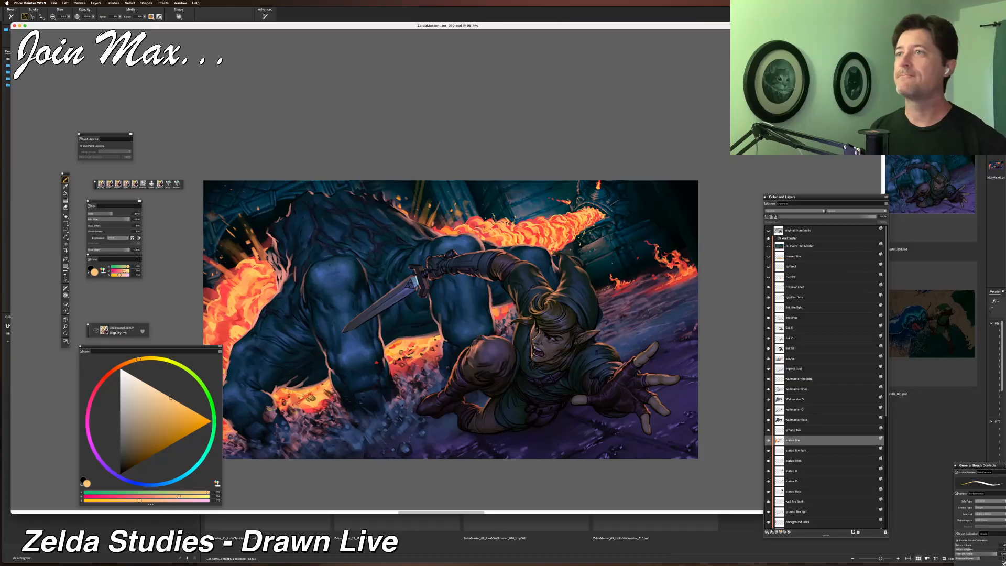
{"action": "left_click", "coordinate": [65, 296]}
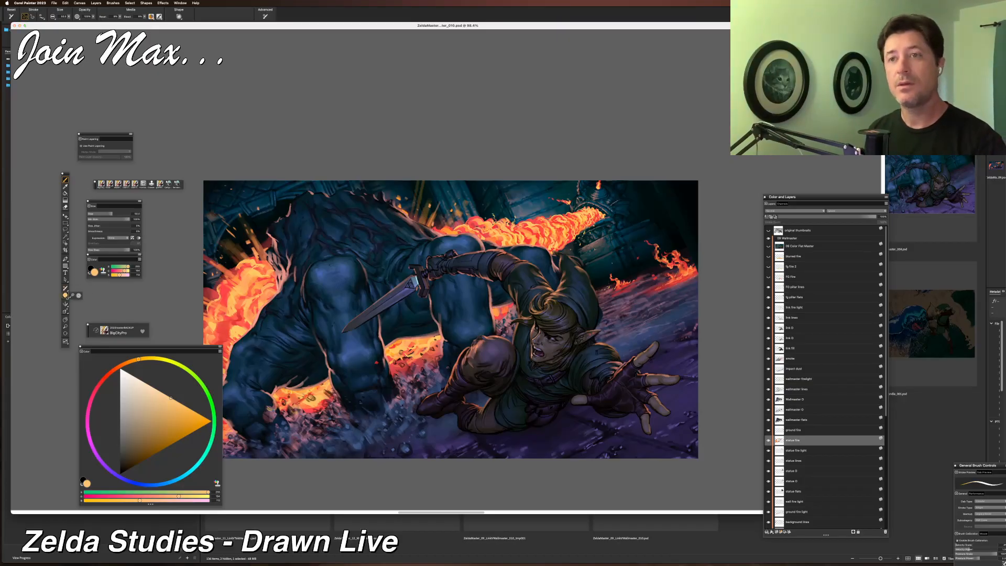
{"action": "left_click", "coordinate": [66, 295]}
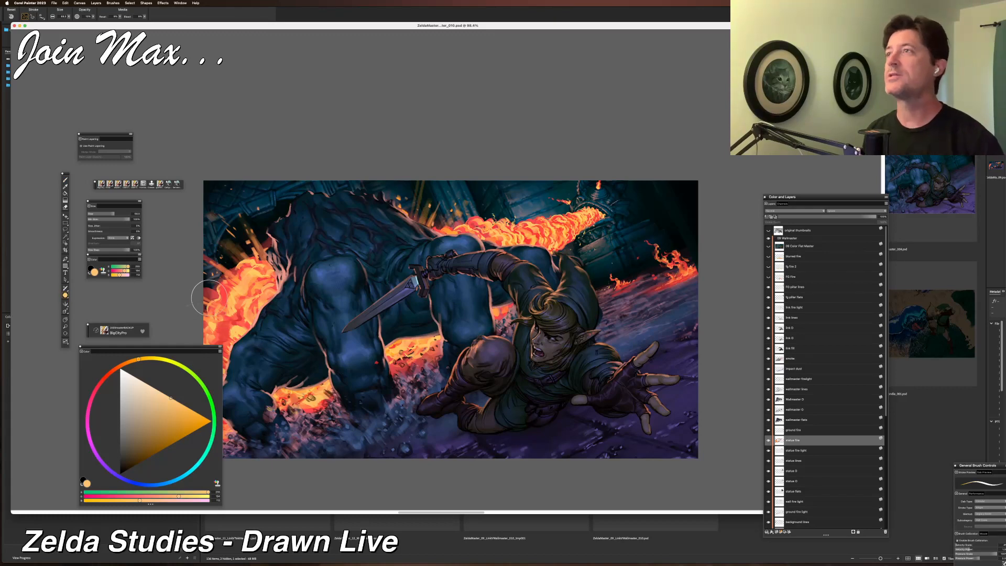
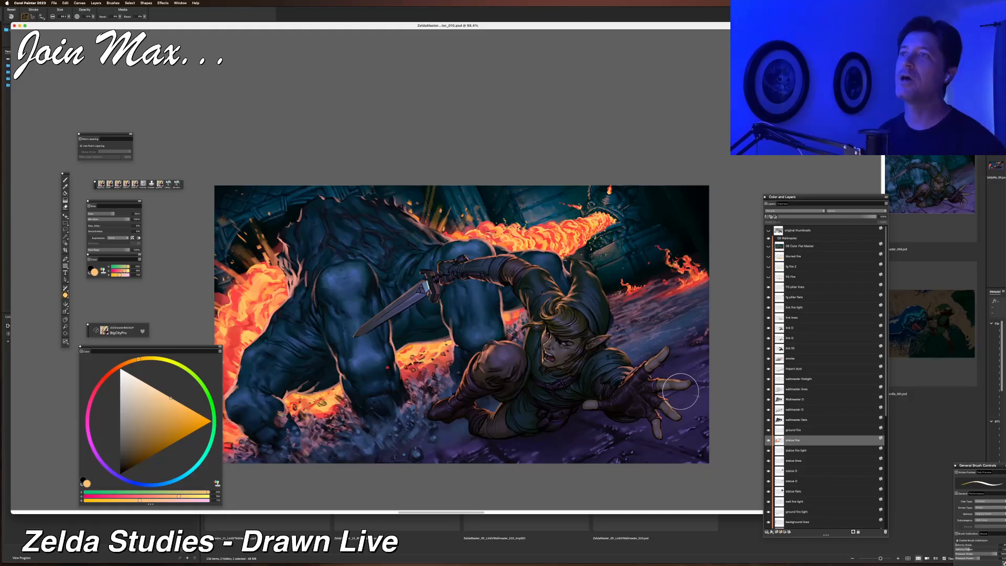
{"action": "left_click_drag", "start_coordinate": [608, 302], "coordinate": [611, 310]}
{"action": "key", "text": "super+minus"}
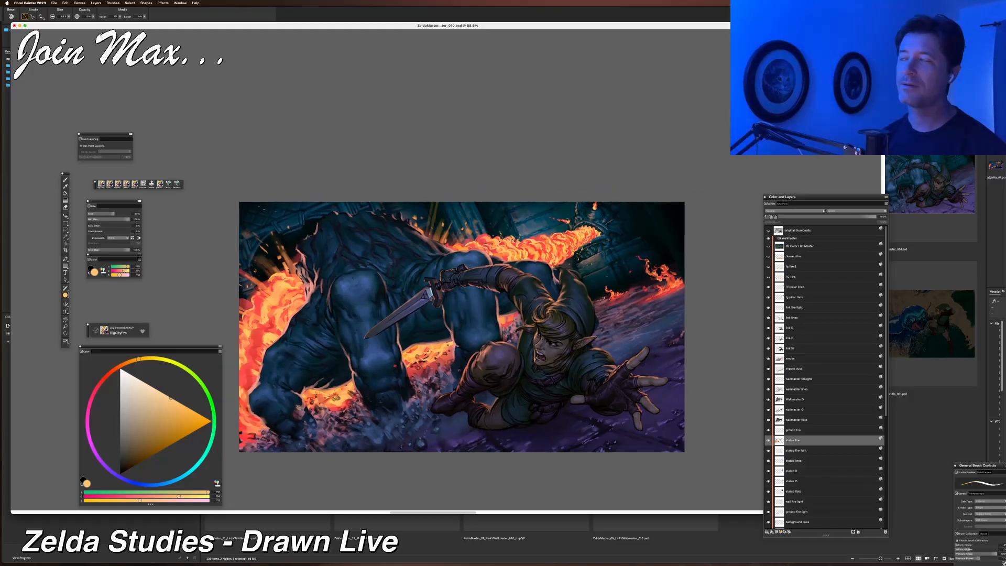
{"action": "left_click_drag", "start_coordinate": [608, 304], "coordinate": [612, 304]}
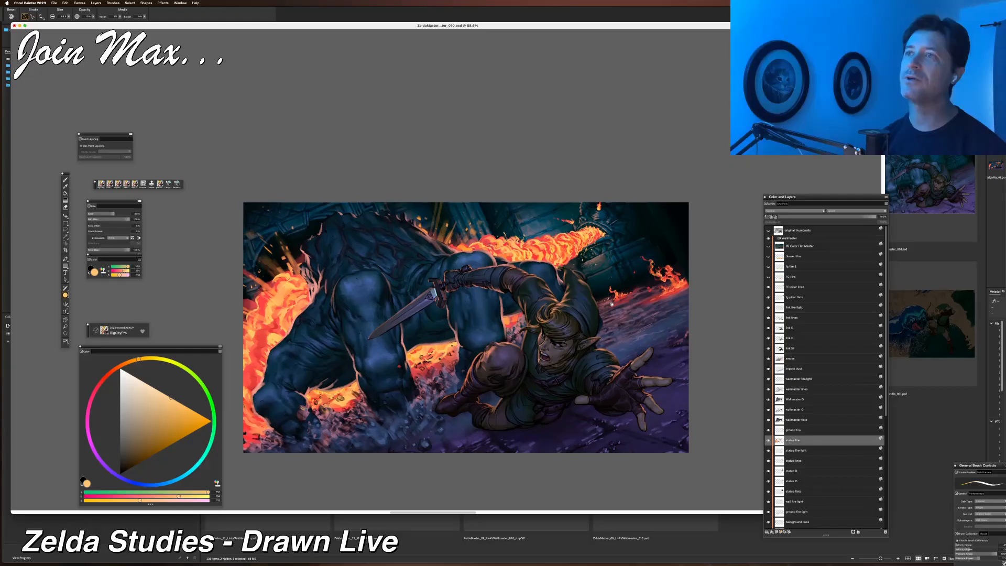
{"action": "left_click_drag", "start_coordinate": [611, 304], "coordinate": [609, 312]}
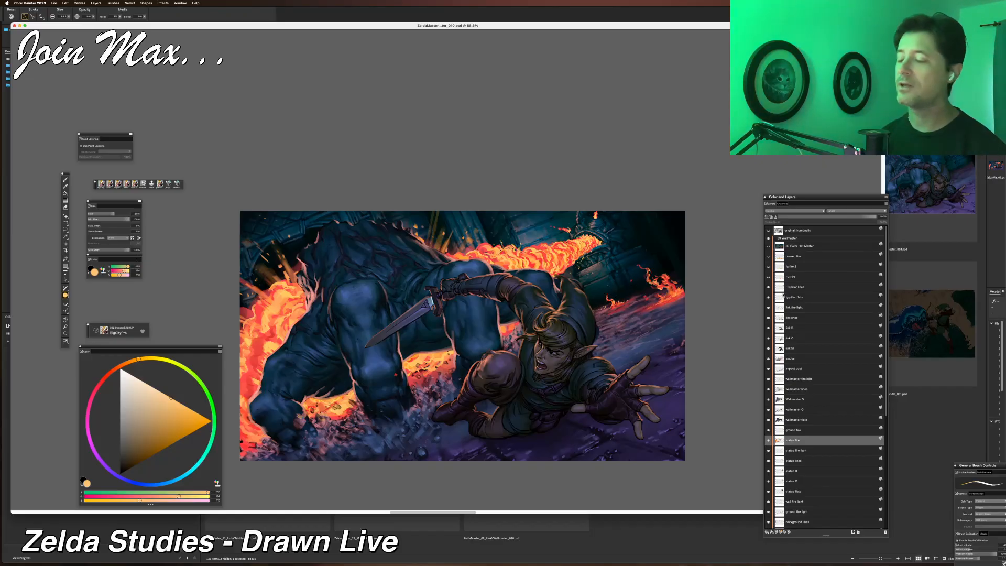
Toggle the visibility of a layer near the bottom of the layers list.
{"action": "scroll", "coordinate": [799, 451], "scroll_direction": "down", "scroll_amount": 5}
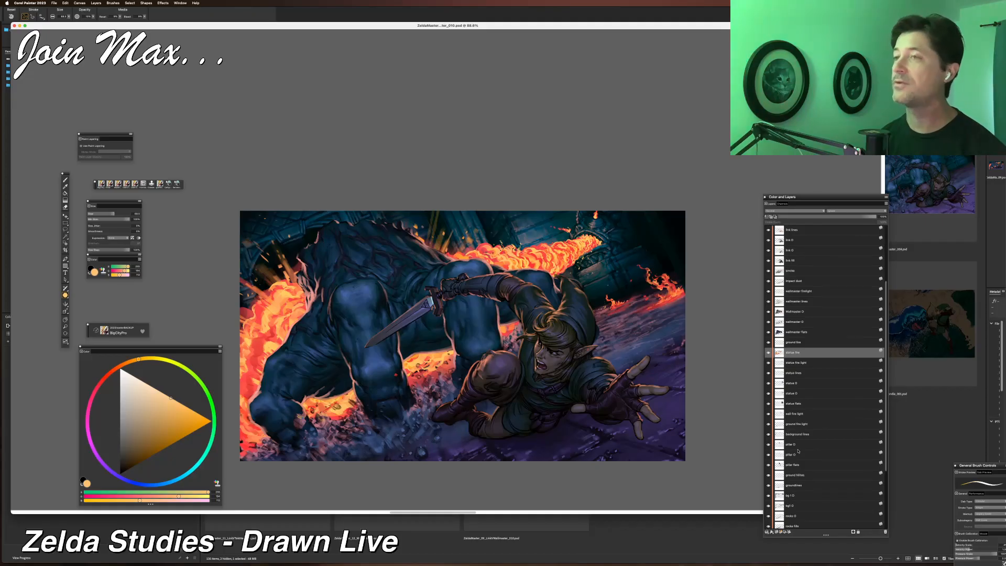
{"action": "scroll", "coordinate": [799, 451], "scroll_direction": "down", "scroll_amount": 5}
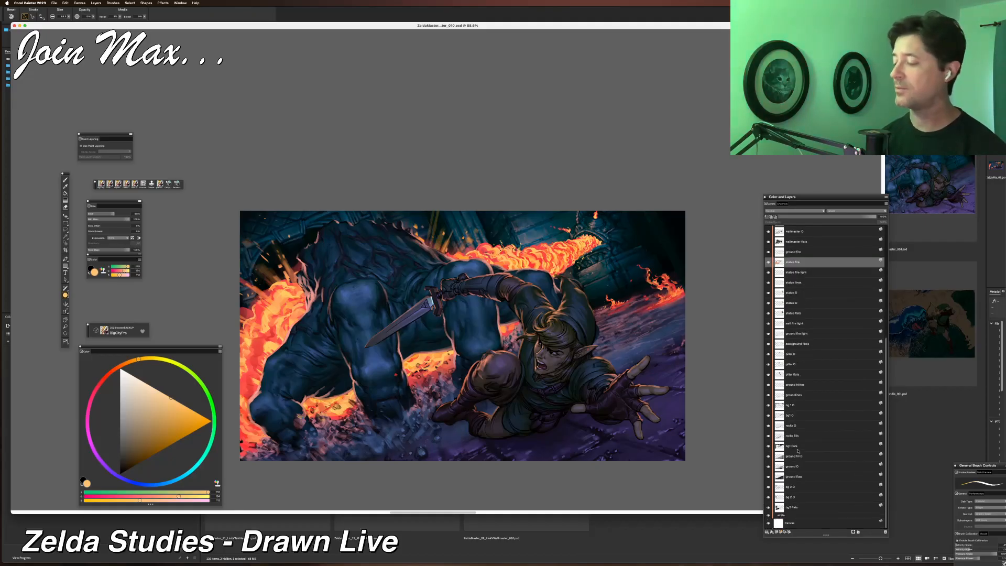
{"action": "left_click", "coordinate": [770, 497]}
{"action": "left_click", "coordinate": [769, 497]}
{"action": "left_click", "coordinate": [769, 498]}
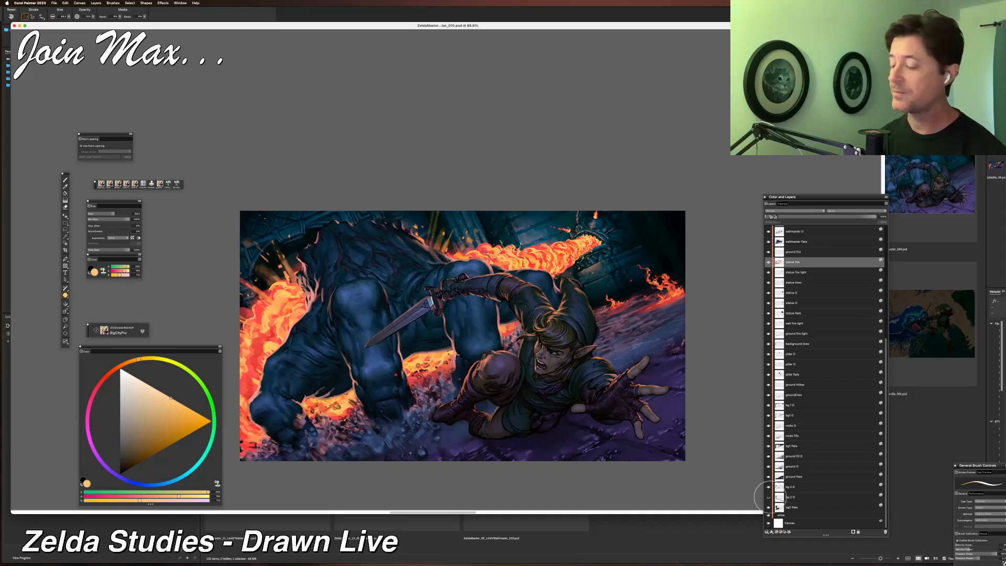
Zoom in and out and pan around the painting to examine the figures and fire lighting.
{"action": "scroll", "coordinate": [792, 485], "scroll_direction": "up", "scroll_amount": 1}
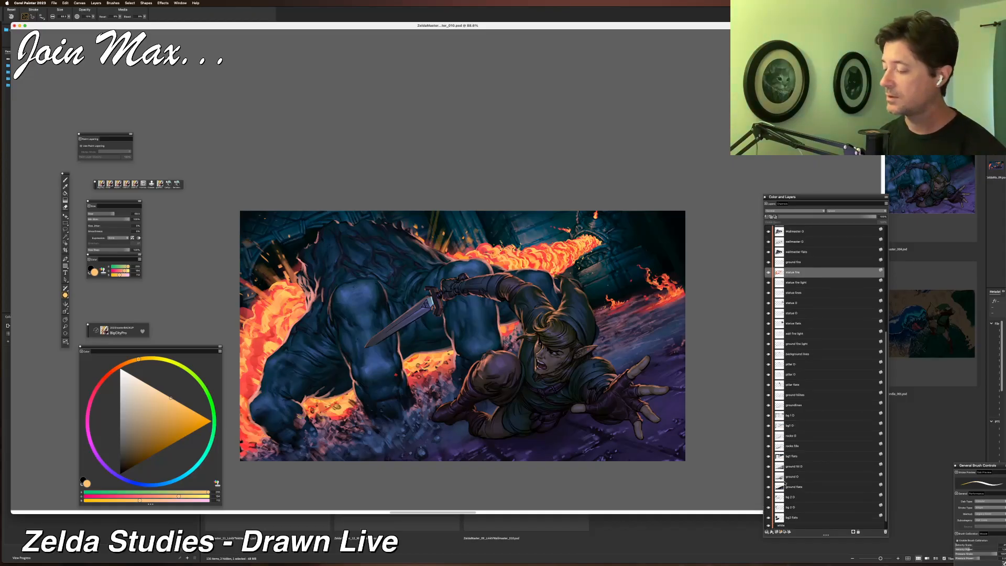
{"action": "scroll", "coordinate": [785, 484], "scroll_direction": "up", "scroll_amount": 2}
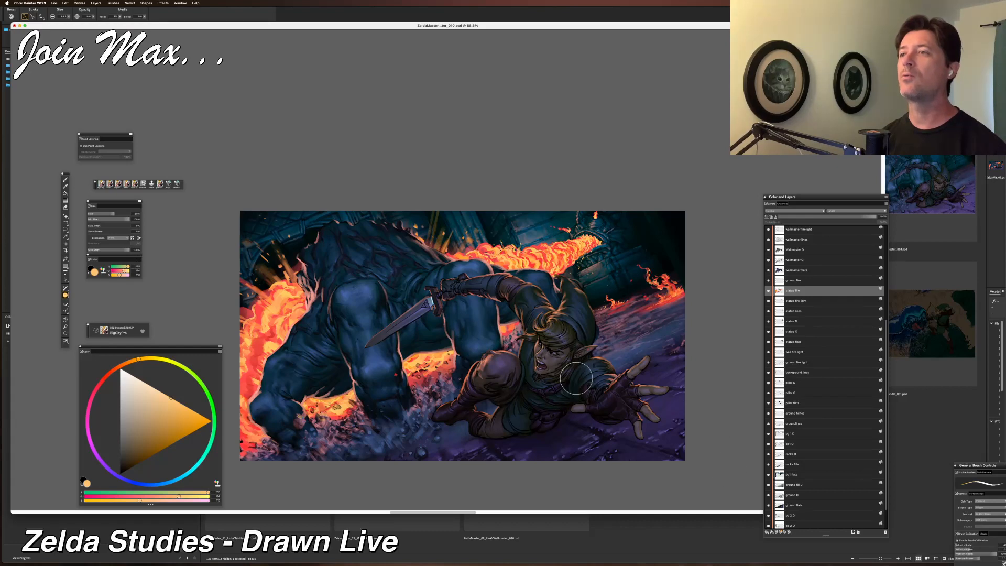
{"action": "scroll", "coordinate": [538, 301], "scroll_direction": "up", "scroll_amount": 6}
{"action": "left_click_drag", "start_coordinate": [539, 302], "coordinate": [423, 134]}
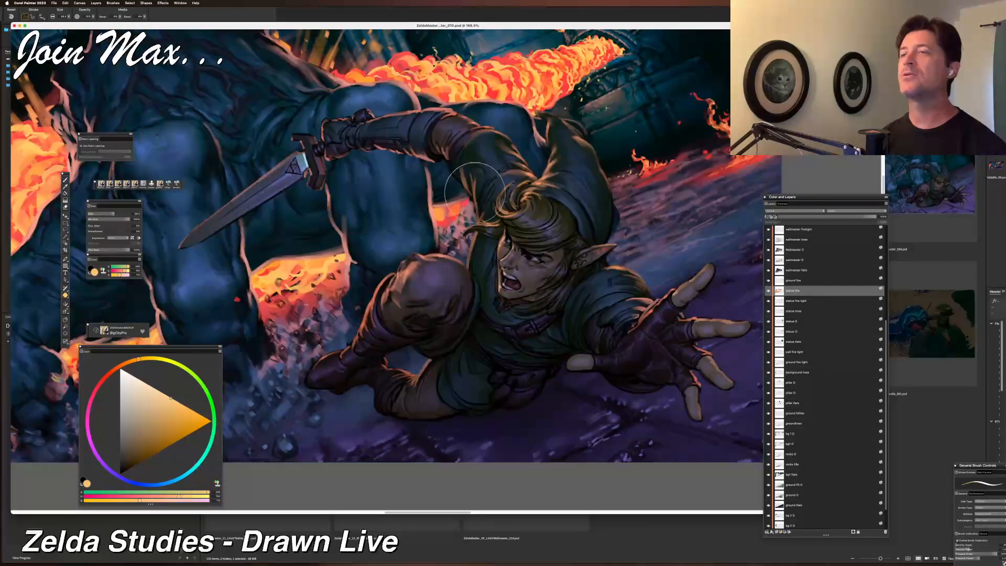
{"action": "scroll", "coordinate": [477, 193], "scroll_direction": "down", "scroll_amount": 2}
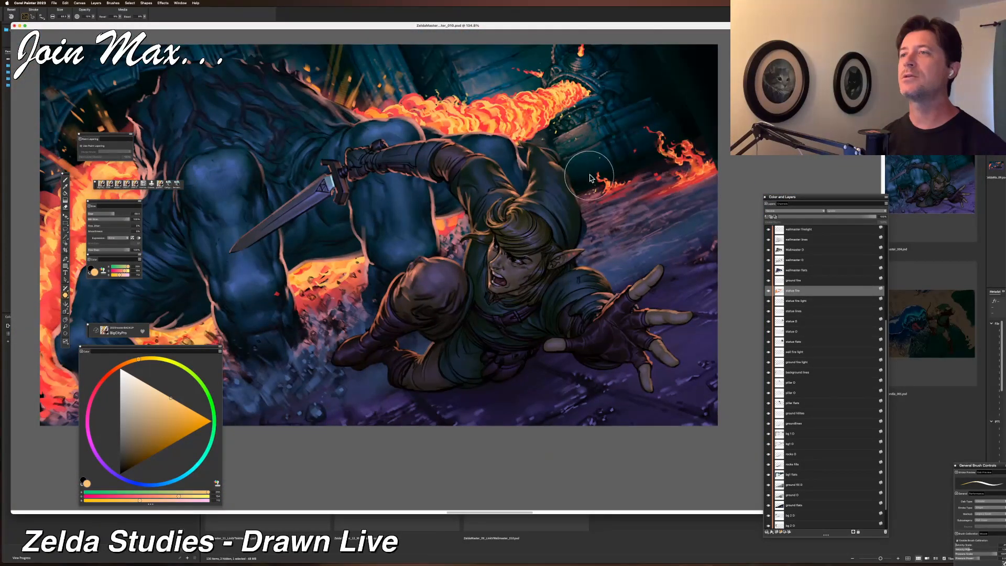
{"action": "scroll", "coordinate": [528, 288], "scroll_direction": "down", "scroll_amount": 1}
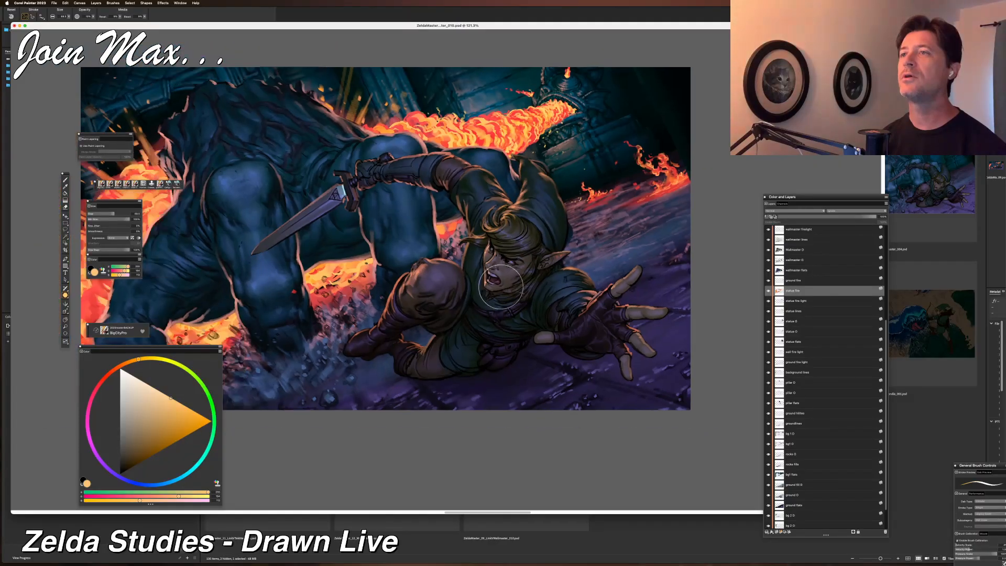
{"action": "left_click_drag", "start_coordinate": [528, 288], "coordinate": [557, 347]}
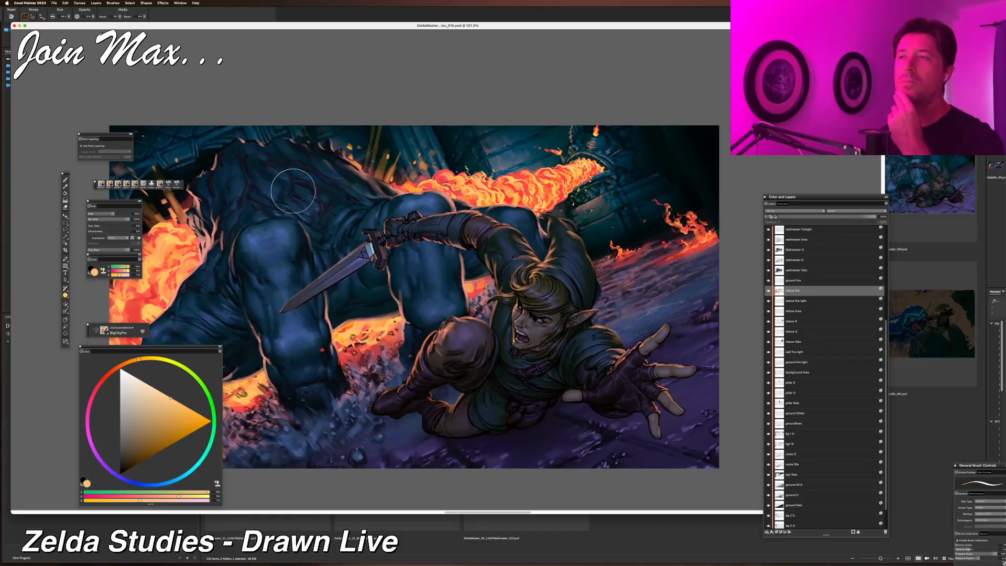
{"action": "key", "text": "super+minus"}
{"action": "key", "text": "super+equal"}
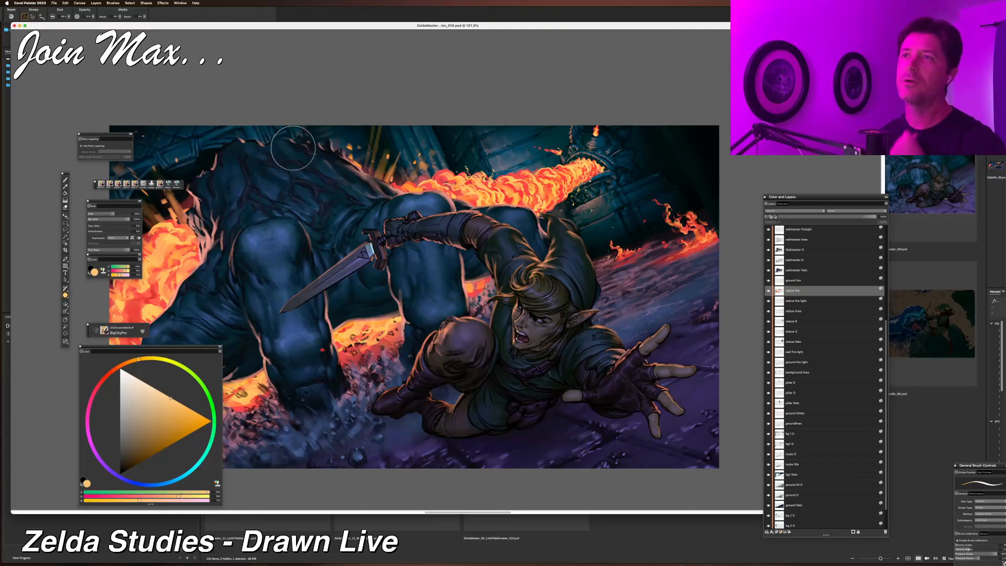
Browse the layer stack, selecting the link layers and switching two layers off and on to compare them.
{"action": "scroll", "coordinate": [829, 478], "scroll_direction": "down", "scroll_amount": 1}
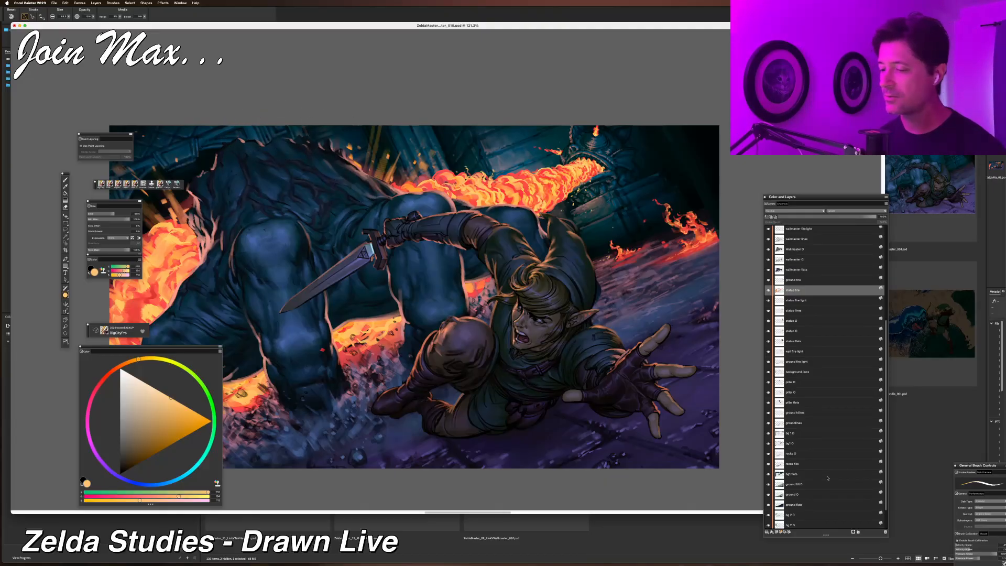
{"action": "scroll", "coordinate": [806, 464], "scroll_direction": "up", "scroll_amount": 5}
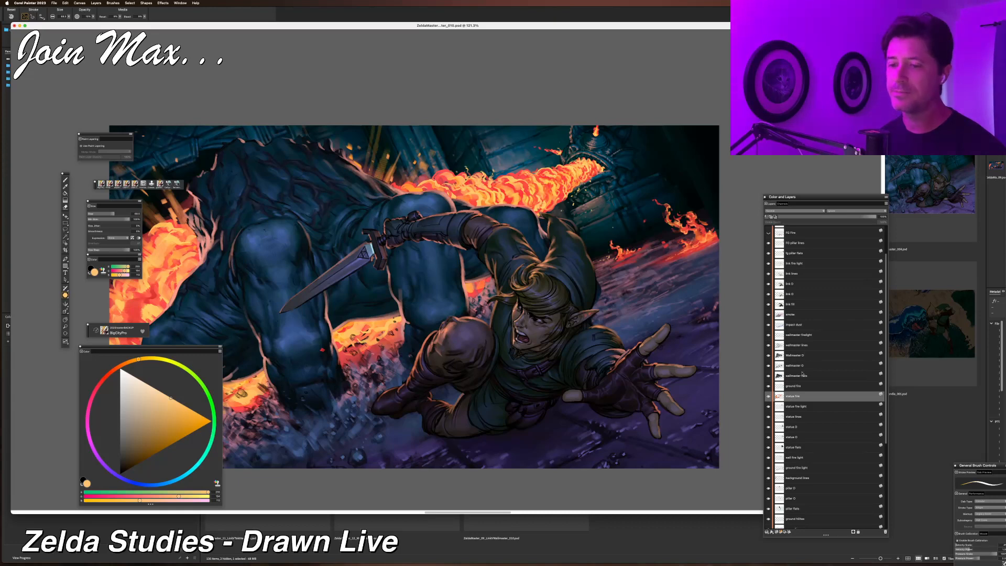
{"action": "left_click", "coordinate": [787, 296]}
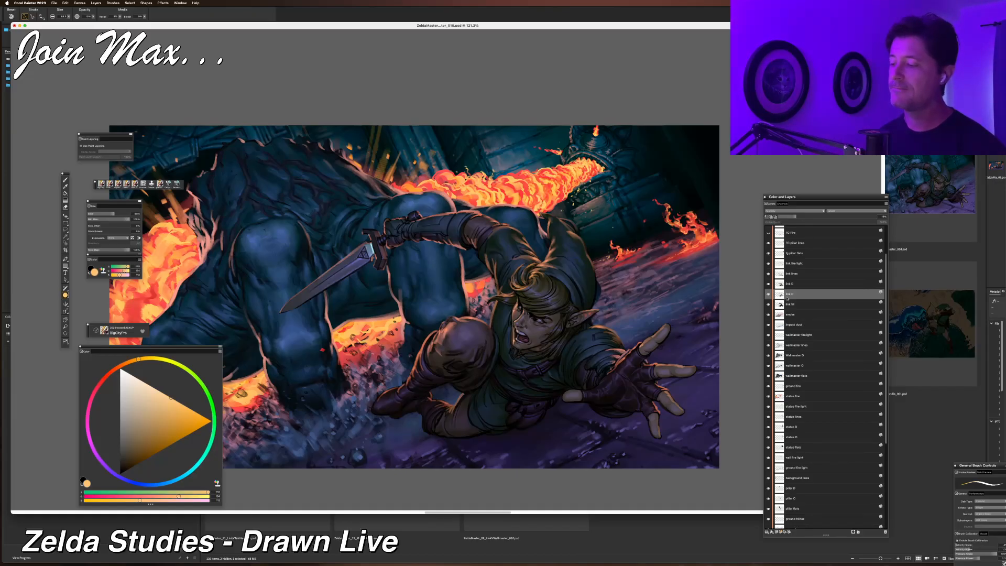
{"action": "left_click", "coordinate": [791, 305]}
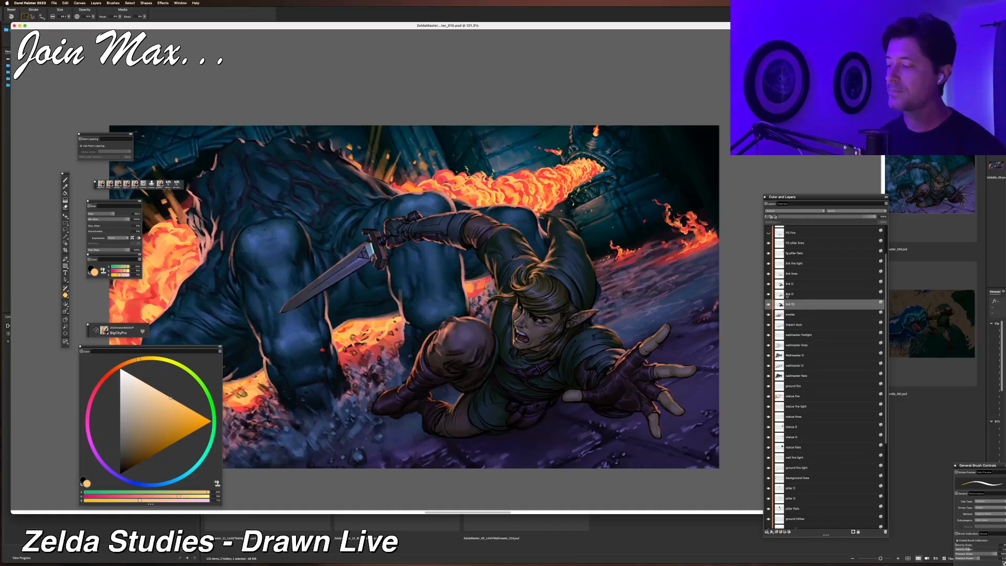
{"action": "scroll", "coordinate": [787, 295], "scroll_direction": "up", "scroll_amount": 3}
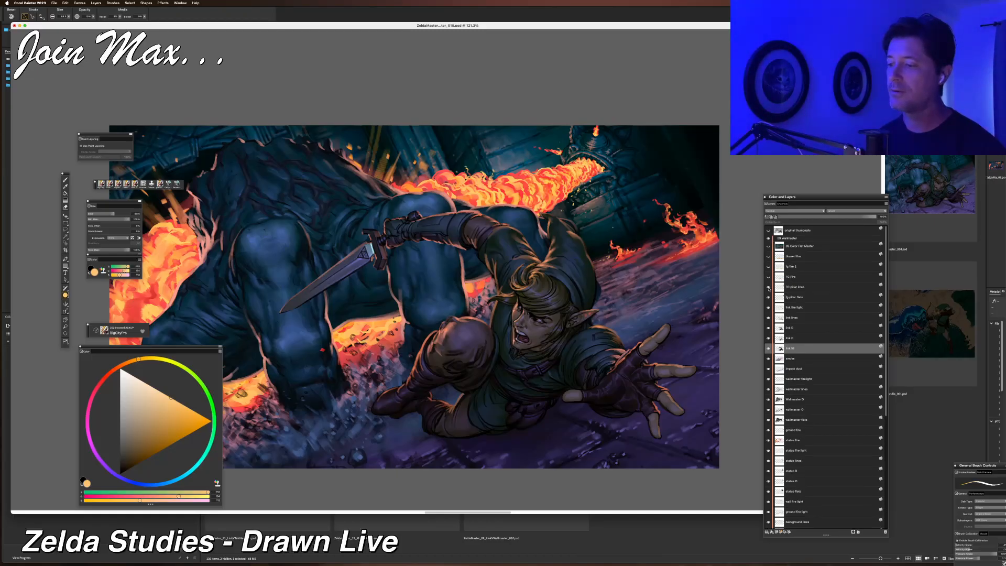
{"action": "scroll", "coordinate": [803, 322], "scroll_direction": "down", "scroll_amount": 10}
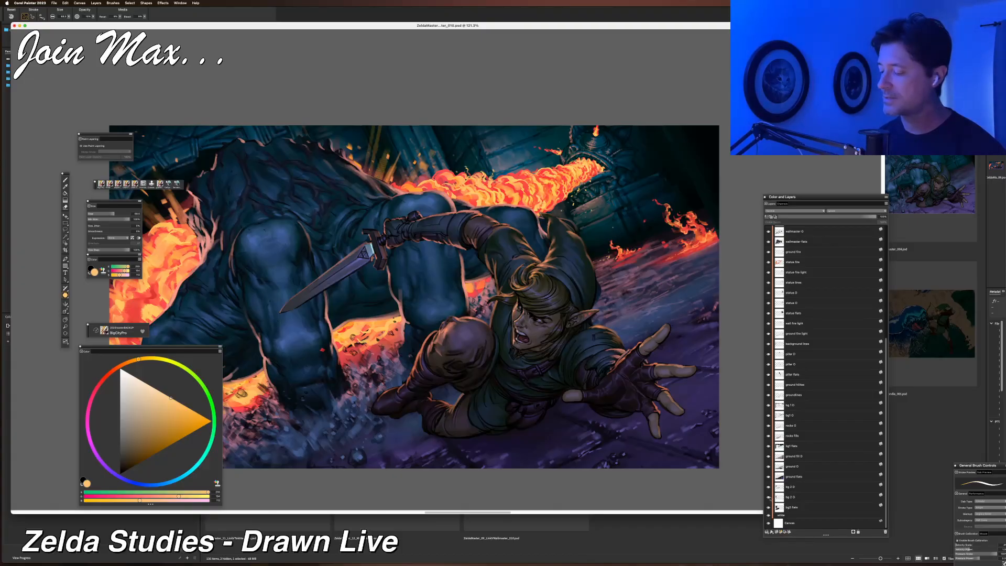
{"action": "scroll", "coordinate": [769, 386], "scroll_direction": "up", "scroll_amount": 3}
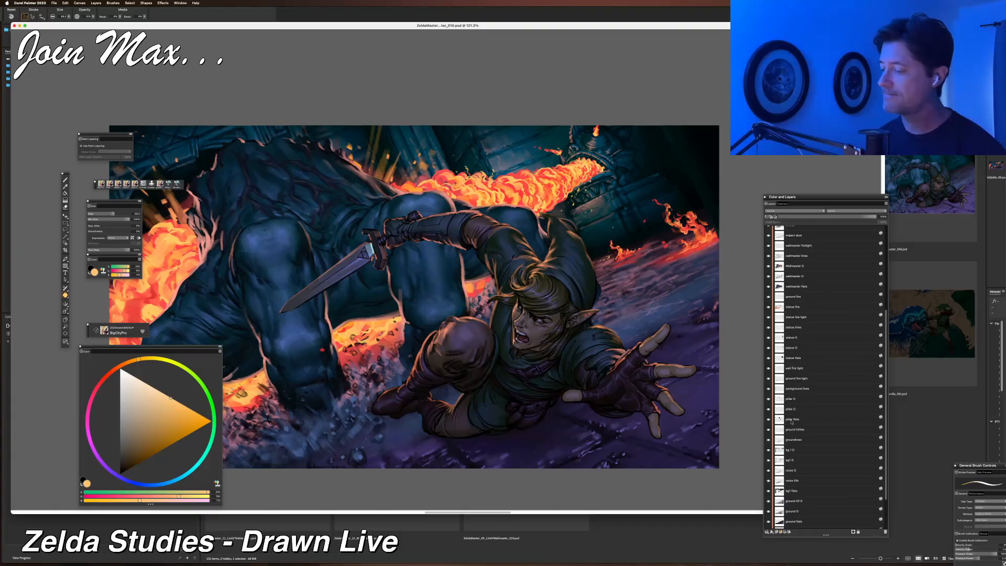
{"action": "left_click", "coordinate": [769, 391]}
{"action": "left_click", "coordinate": [769, 391]}
{"action": "left_click", "coordinate": [769, 381]}
{"action": "left_click", "coordinate": [769, 382]}
Create a new layer just below the pillar flare layer.
{"action": "scroll", "coordinate": [769, 383], "scroll_direction": "up", "scroll_amount": 1}
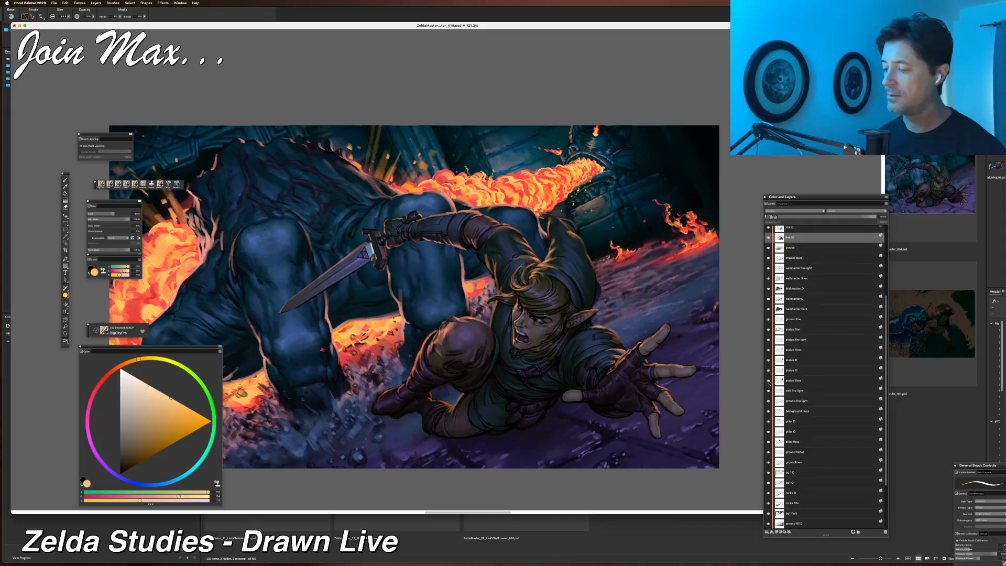
{"action": "left_click", "coordinate": [789, 329]}
{"action": "left_click", "coordinate": [787, 342]}
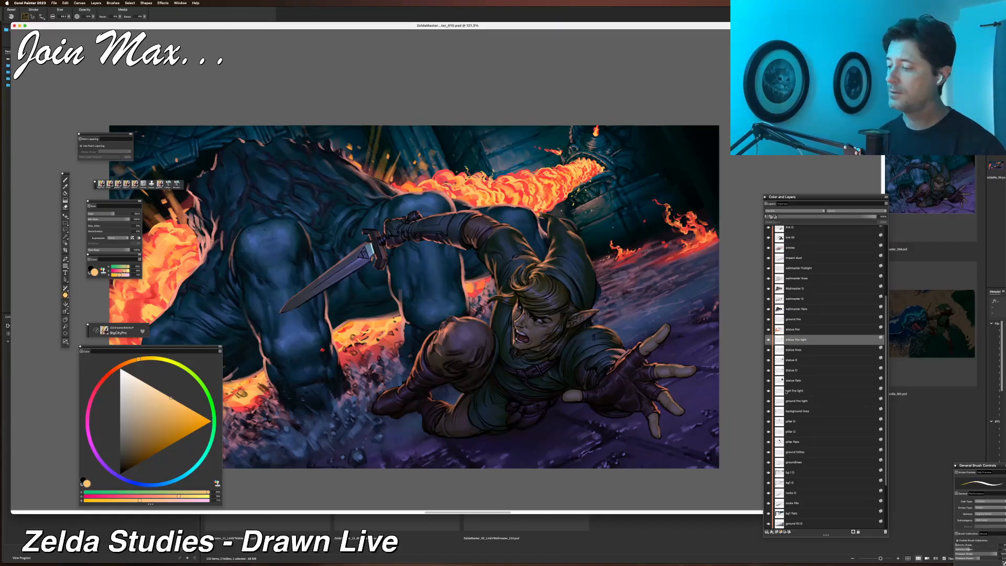
{"action": "left_click", "coordinate": [785, 443]}
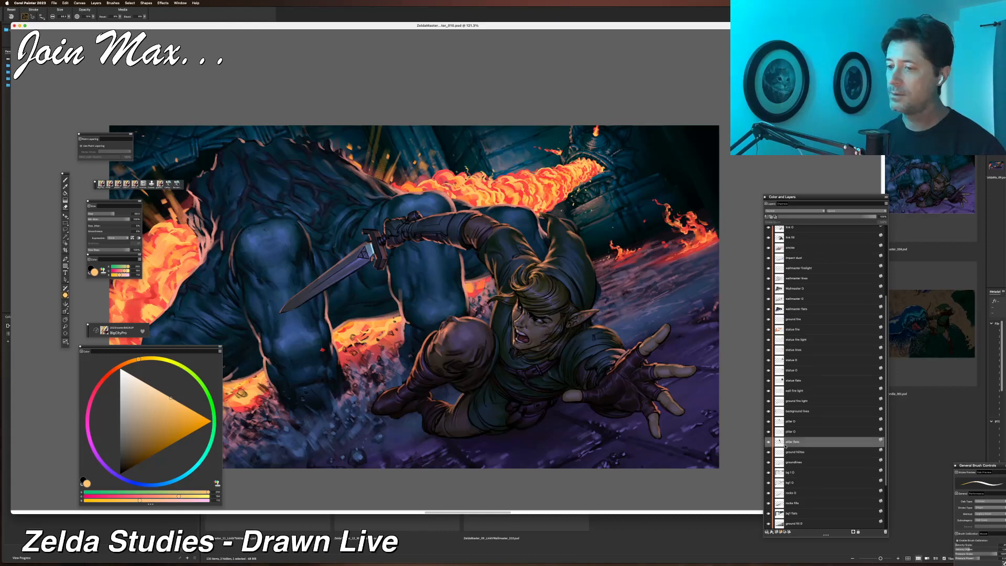
{"action": "left_click", "coordinate": [789, 453]}
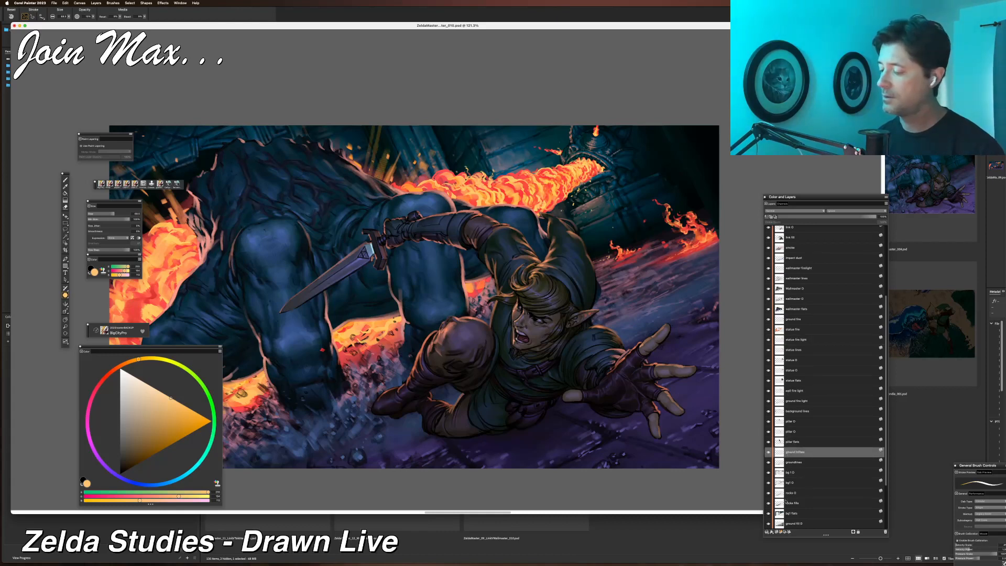
{"action": "left_click", "coordinate": [780, 533]}
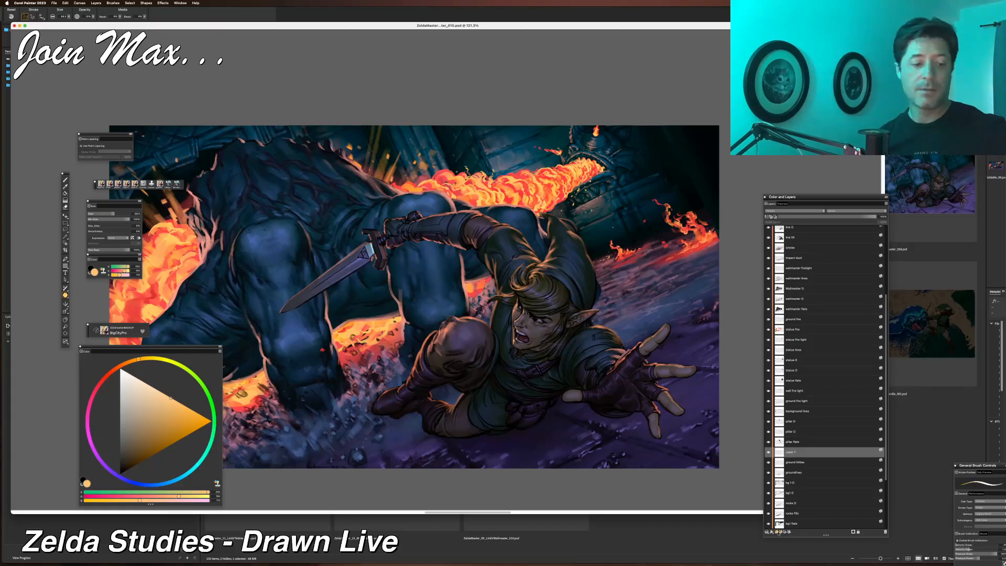
Switch to the Brush tool, choose a large brush variant and pick a dark brownish orange colour.
{"action": "key", "text": "b"}
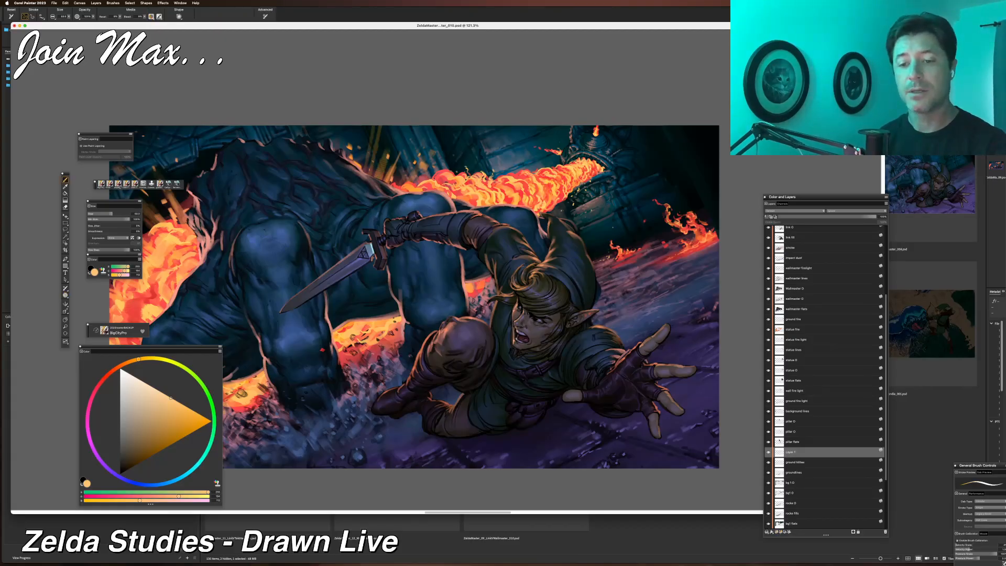
{"action": "left_click", "coordinate": [118, 186]}
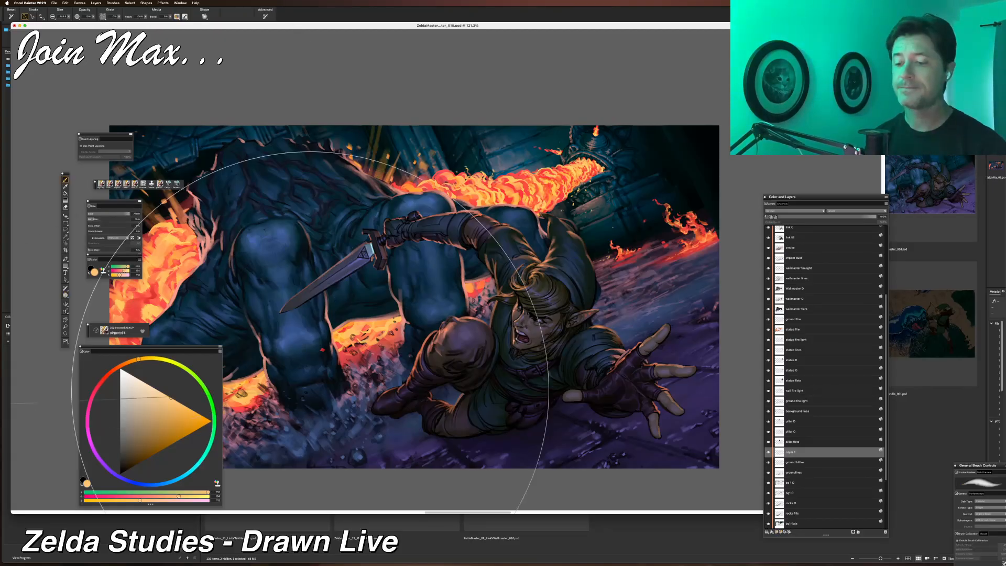
{"action": "left_click", "coordinate": [134, 424]}
{"action": "left_click", "coordinate": [135, 435]}
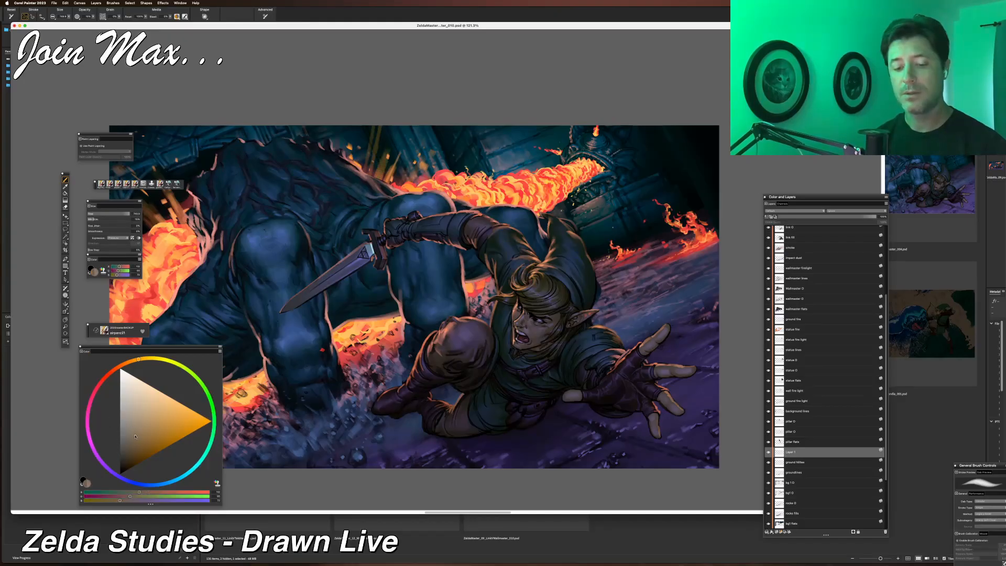
{"action": "left_click", "coordinate": [68, 17]}
{"action": "left_click", "coordinate": [80, 28]}
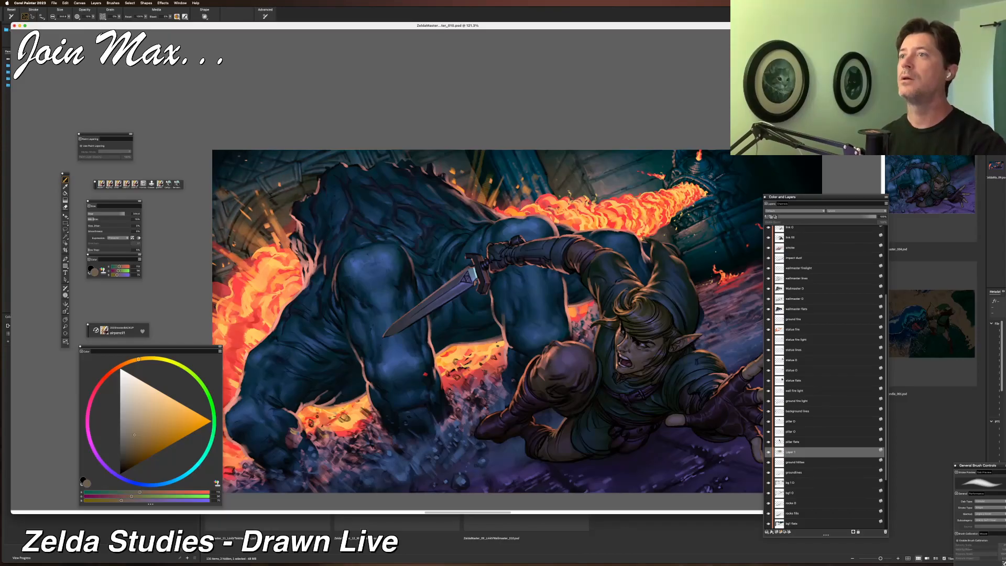
Move the new layer up to sit just above the background lines layer and adjust its opacity.
{"action": "key", "text": "super+minus"}
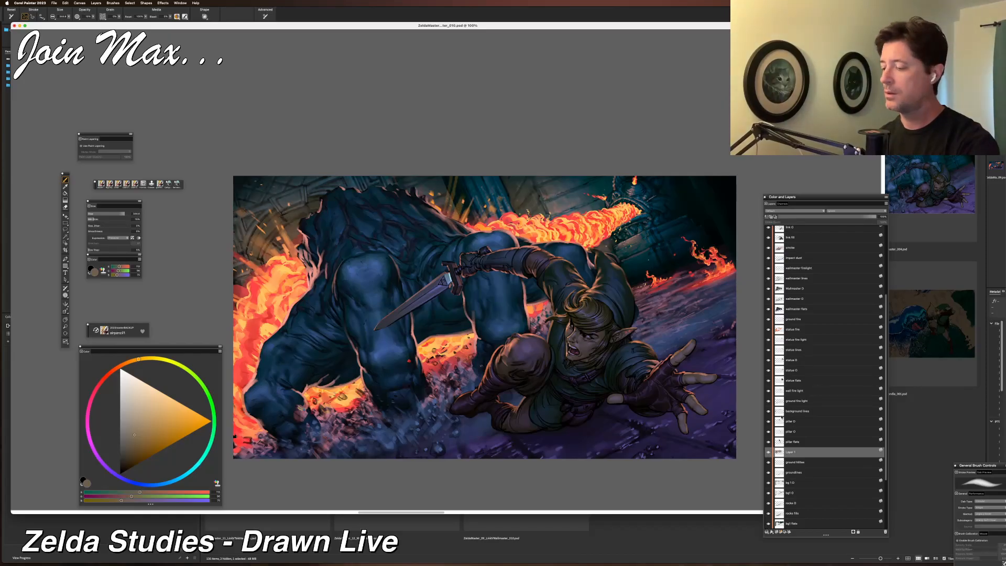
{"action": "left_click_drag", "start_coordinate": [781, 412], "coordinate": [781, 460]}
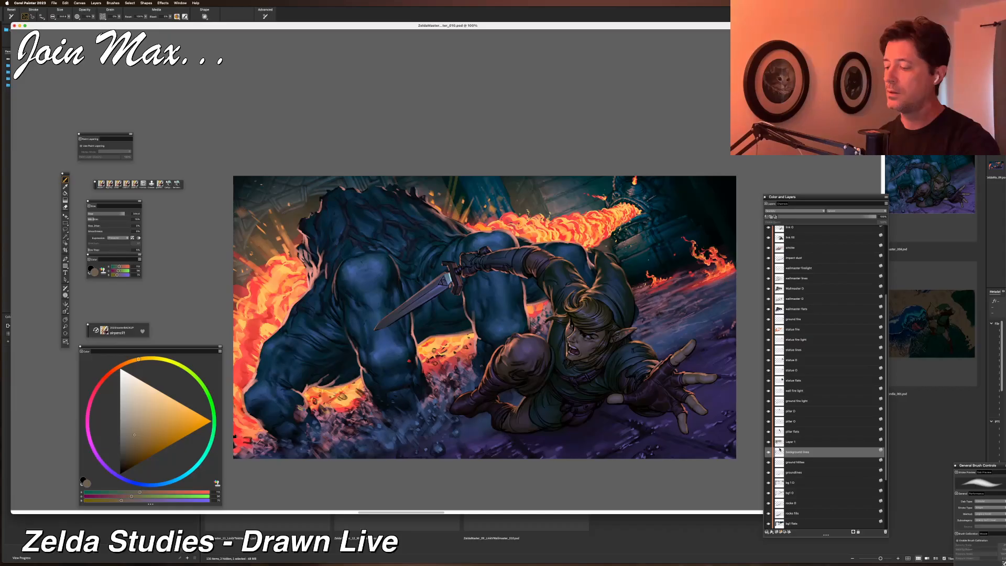
{"action": "left_click_drag", "start_coordinate": [781, 453], "coordinate": [781, 413]}
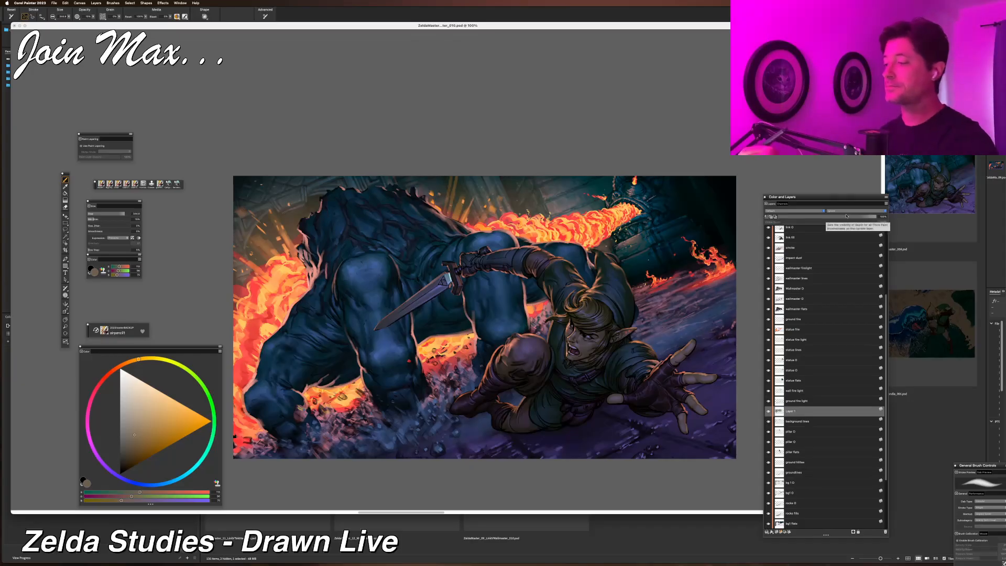
{"action": "left_click_drag", "start_coordinate": [847, 214], "coordinate": [845, 219]}
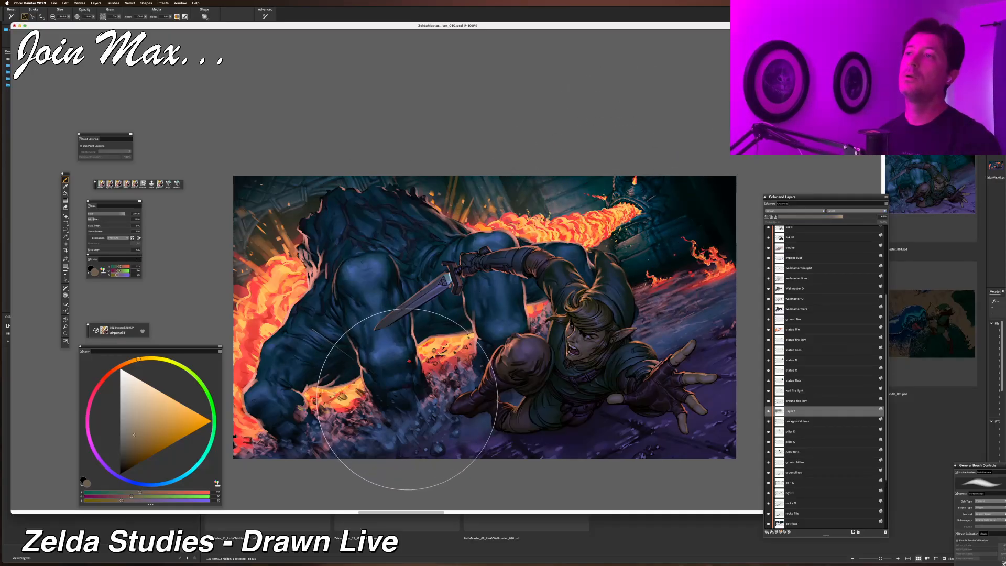
Rename the new layer as lg atmos.
{"action": "double_click", "coordinate": [789, 412]}
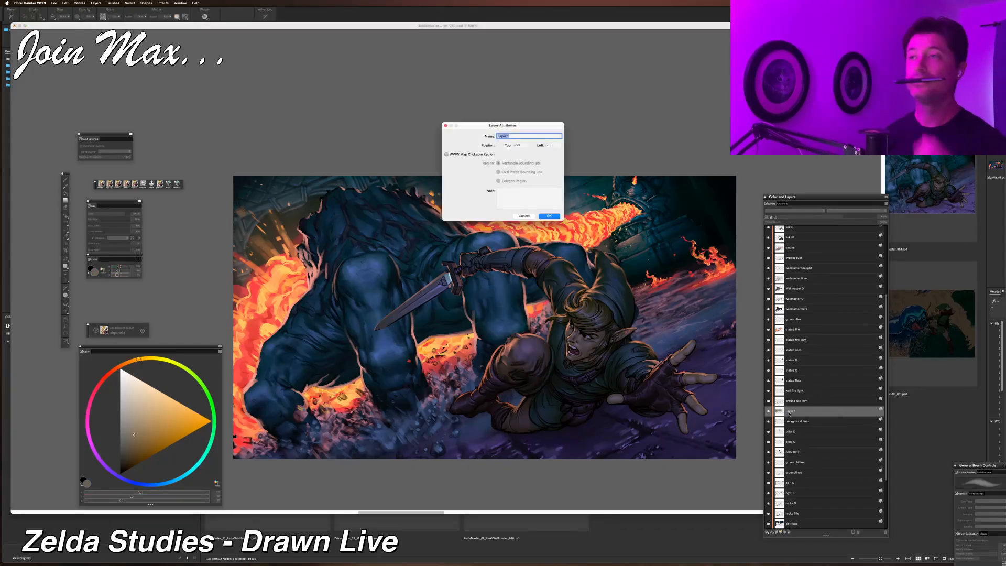
{"action": "type", "text": "l"}
{"action": "type", "text": "g atmos"}
{"action": "key", "text": "Return"}
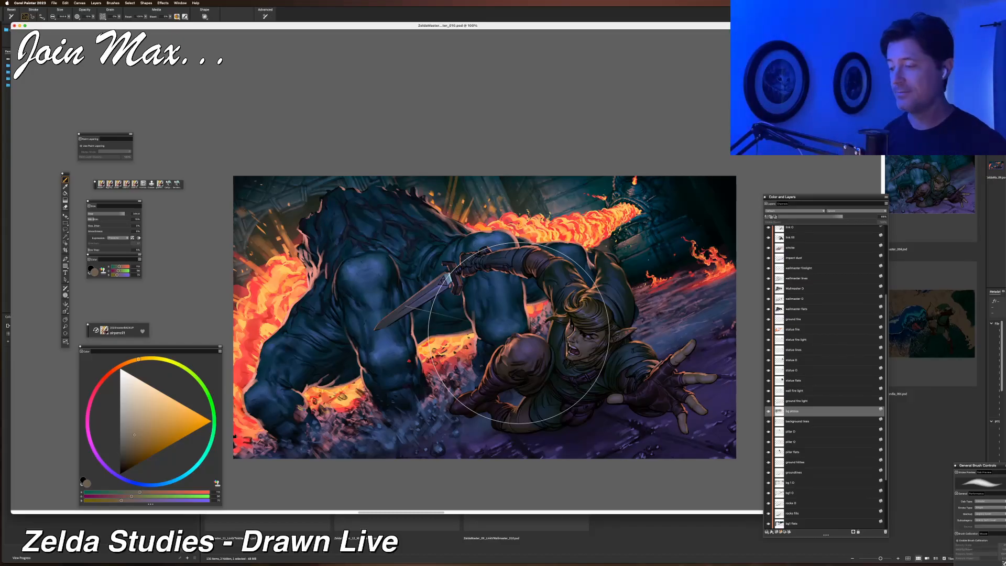
Create a new layer directly above the ground fire layer.
{"action": "left_click_drag", "start_coordinate": [553, 233], "coordinate": [509, 270]}
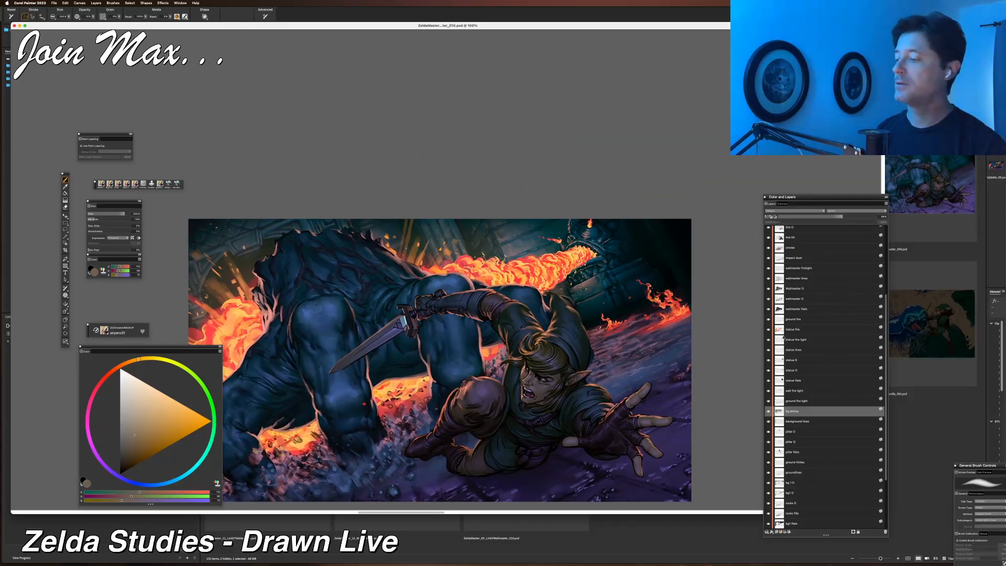
{"action": "left_click", "coordinate": [794, 382]}
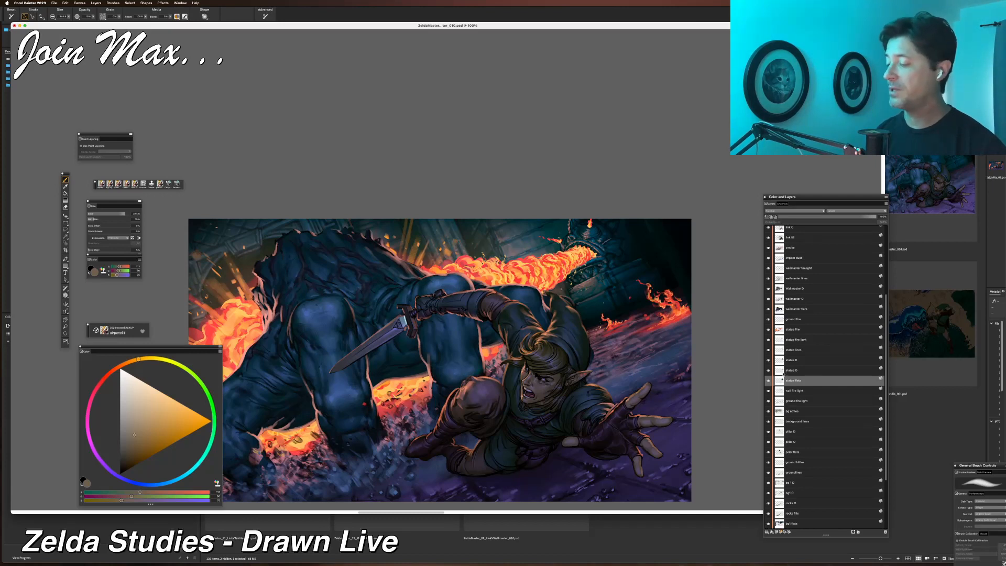
{"action": "left_click", "coordinate": [787, 360]}
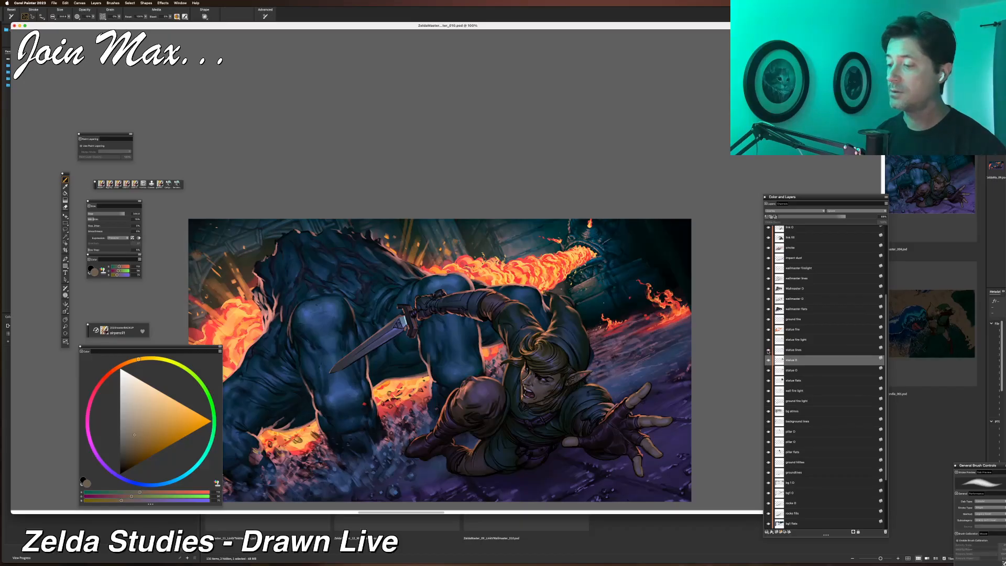
{"action": "left_click", "coordinate": [788, 329]}
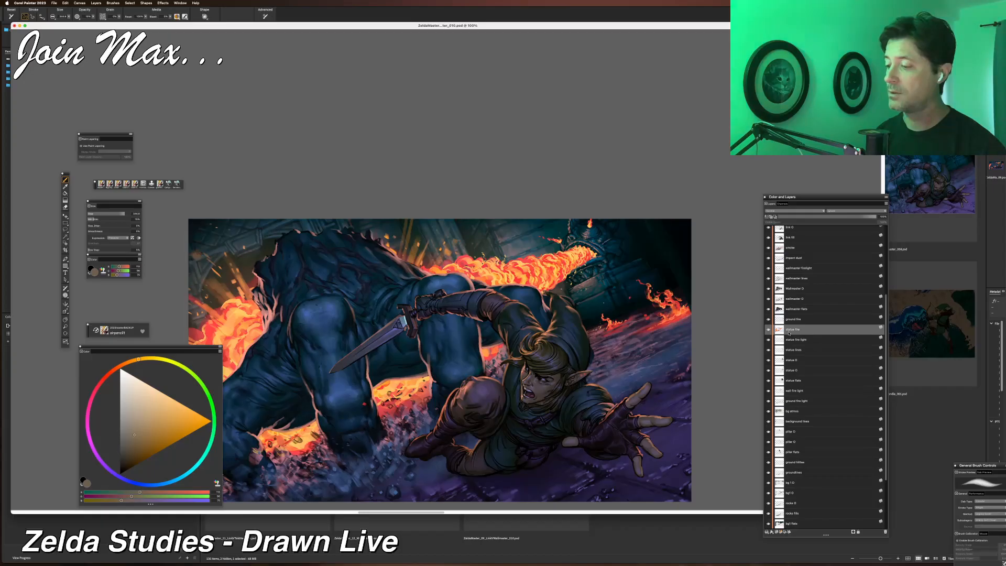
{"action": "left_click", "coordinate": [790, 321]}
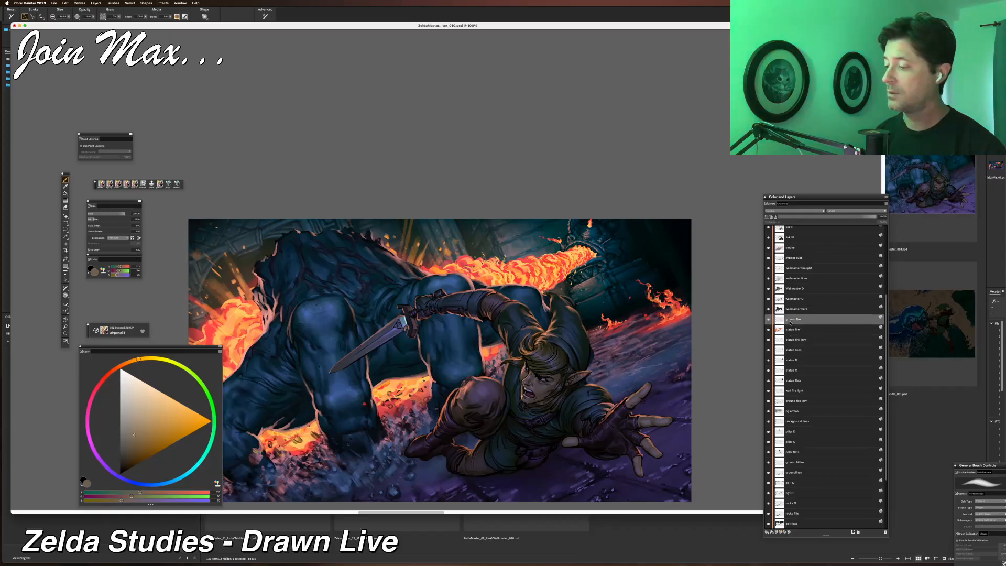
{"action": "left_click", "coordinate": [778, 532]}
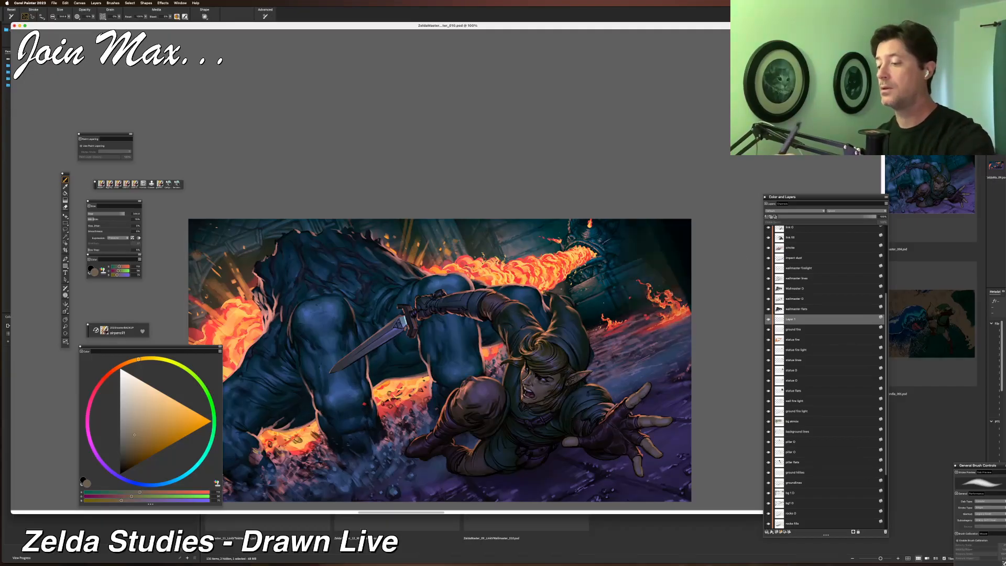
Paint trial strokes of glow near the fire with the large brush, resize the brush and undo the last stroke.
{"action": "mouse_move", "coordinate": [591, 269]}
{"action": "left_mouse_down"}
{"action": "mouse_move", "coordinate": [648, 244]}
{"action": "mouse_move", "coordinate": [629, 253]}
{"action": "left_mouse_up"}
{"action": "left_click_drag", "start_coordinate": [570, 308], "coordinate": [599, 310]}
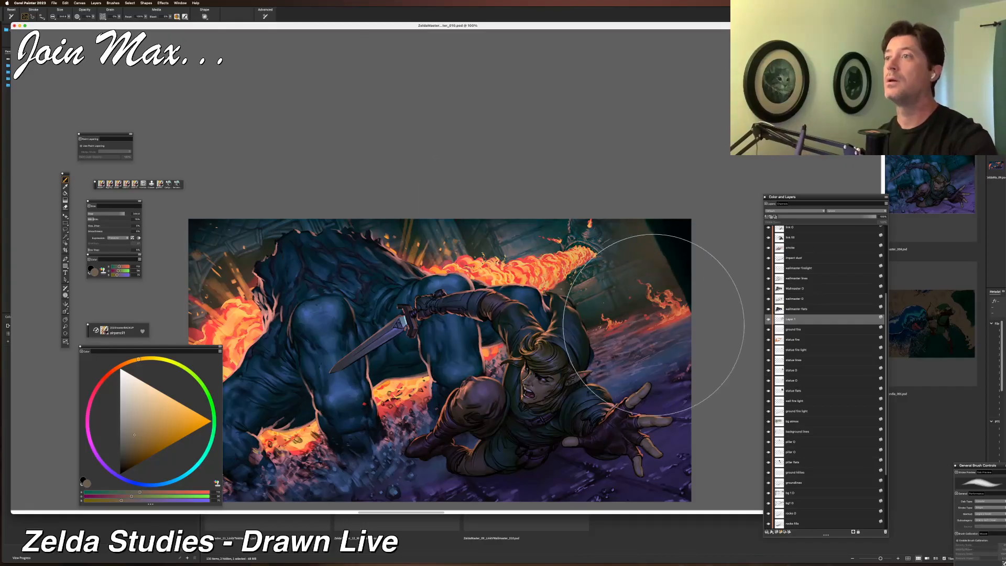
{"action": "left_click_drag", "start_coordinate": [458, 364], "coordinate": [487, 356]}
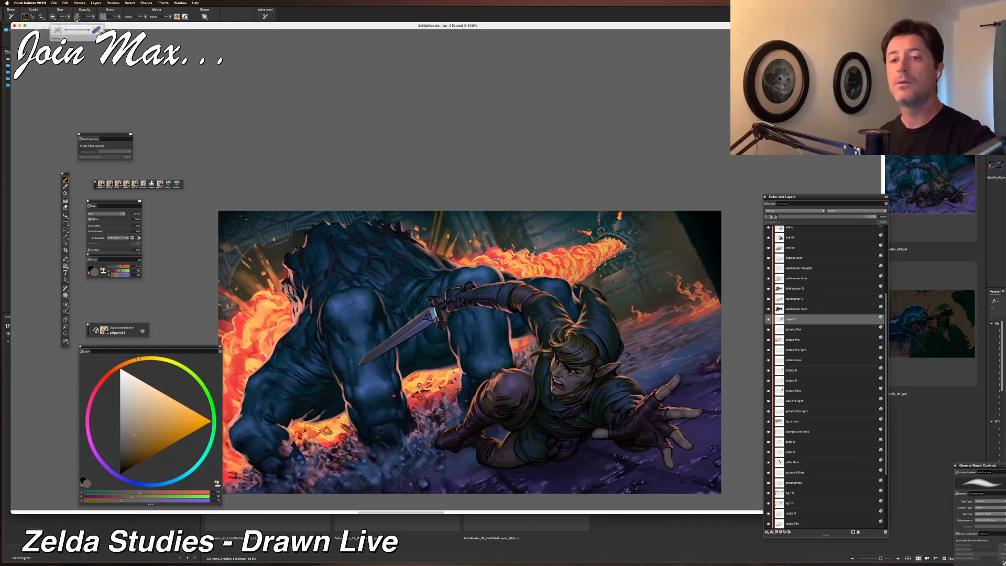
{"action": "left_click_drag", "start_coordinate": [66, 20], "coordinate": [62, 20]}
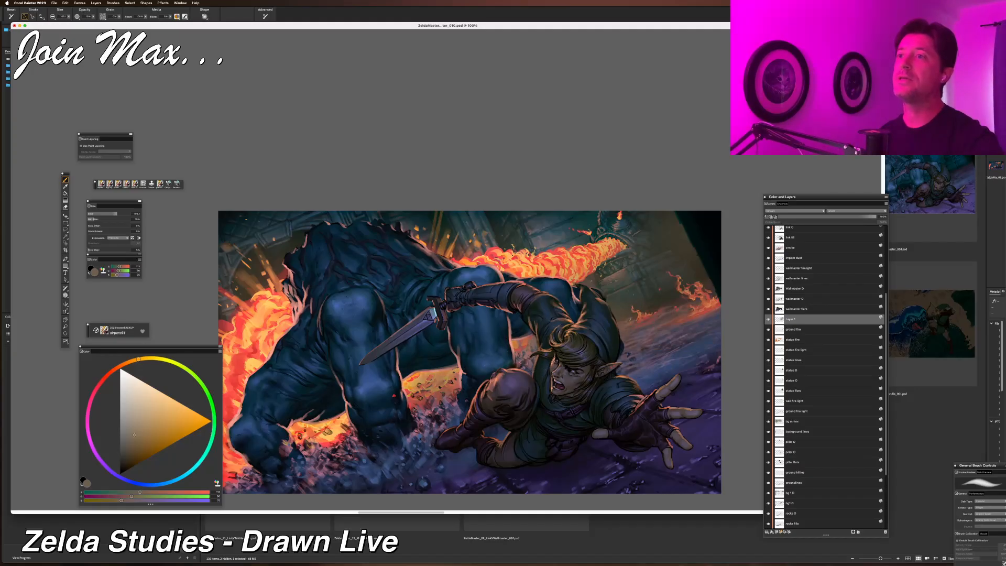
{"action": "key", "text": "super+minus"}
{"action": "key", "text": "super+equal"}
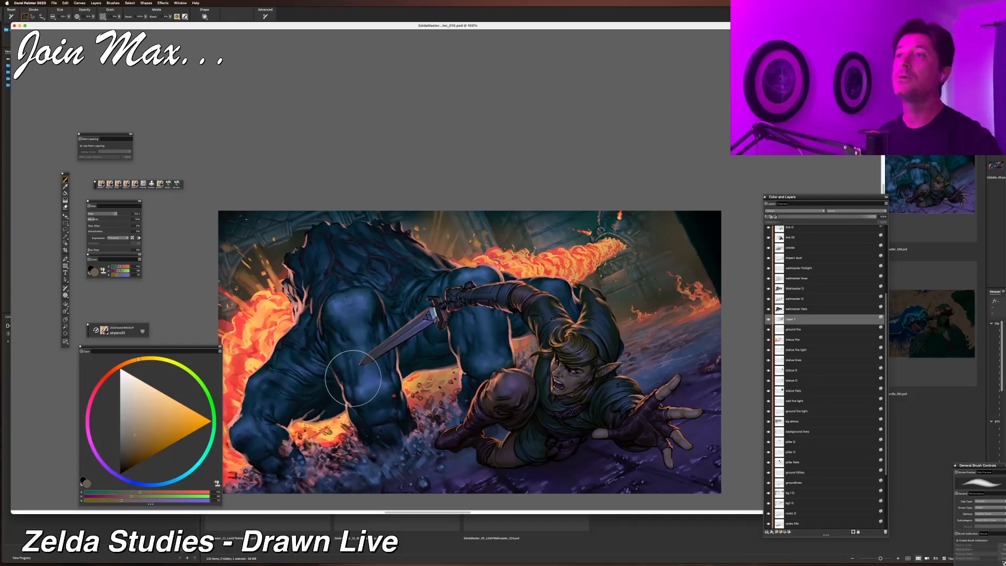
{"action": "key", "text": "super+z"}
Enlarge the brush size for broad atmospheric strokes.
{"action": "left_click_drag", "start_coordinate": [436, 208], "coordinate": [502, 208]}
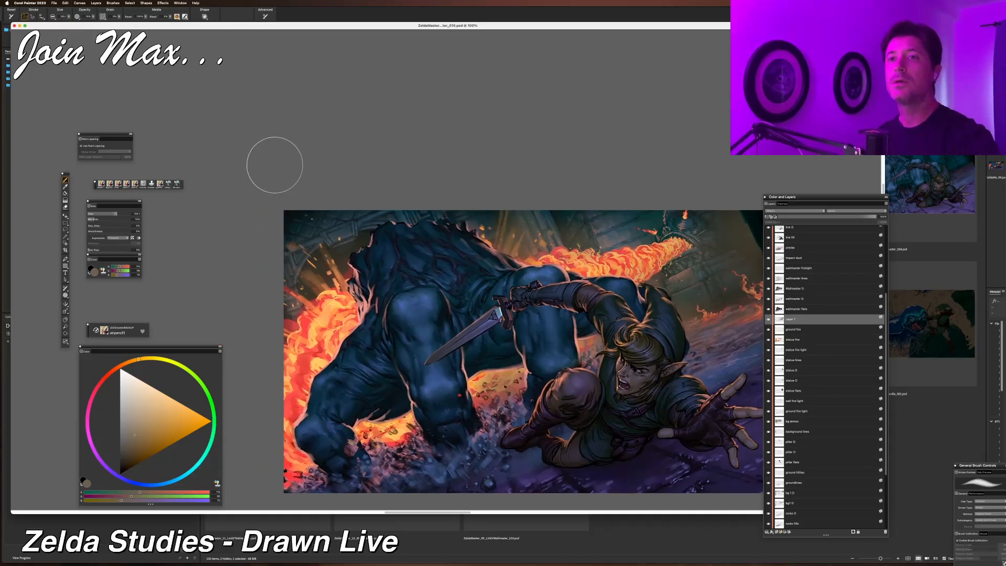
{"action": "left_click", "coordinate": [69, 17]}
{"action": "left_click_drag", "start_coordinate": [84, 27], "coordinate": [96, 26]}
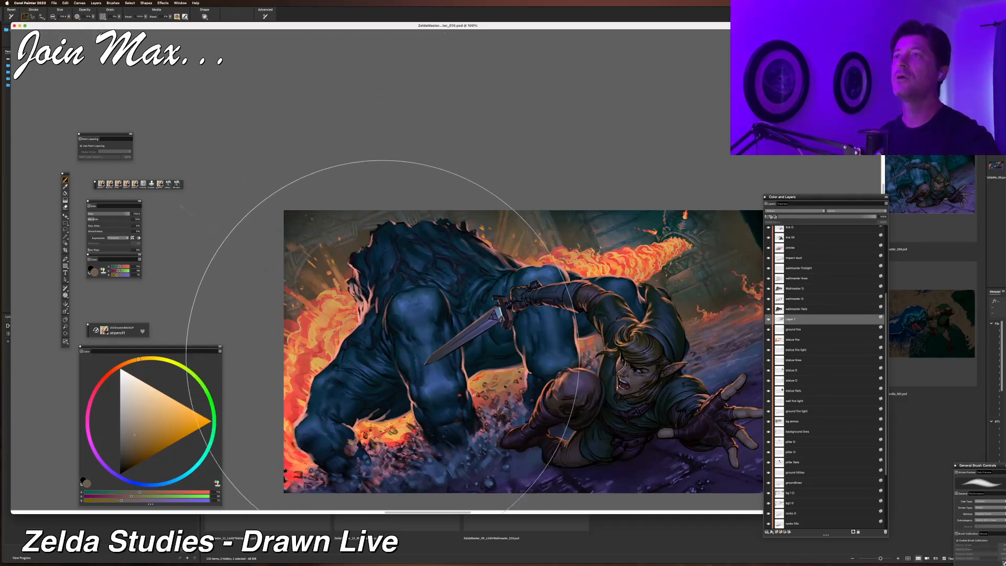
{"action": "key", "text": "super+minus"}
{"action": "key", "text": "super+plus"}
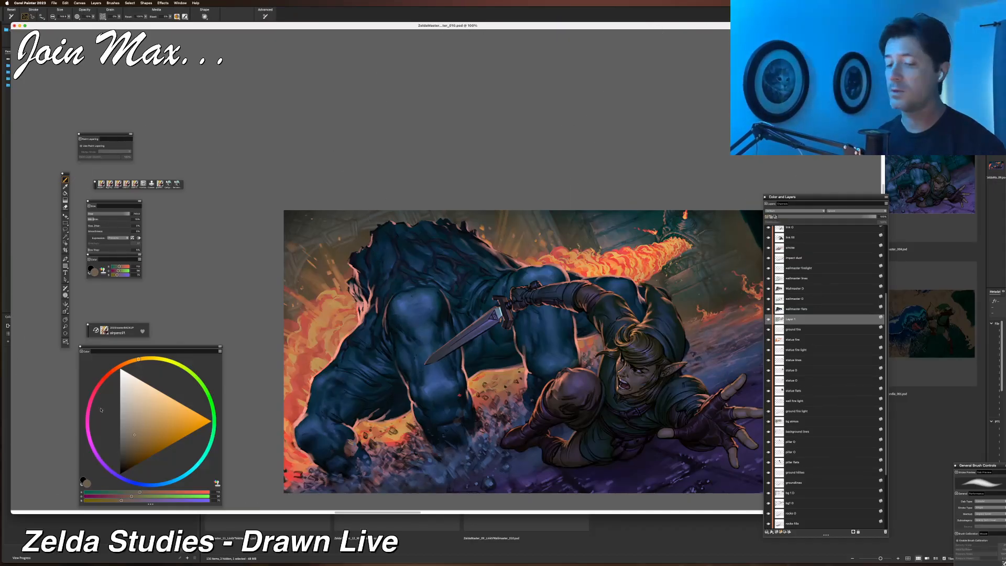
Pick a red-orange colour on the colour wheel, switch the brush tool and adjust its size.
{"action": "left_click", "coordinate": [114, 370]}
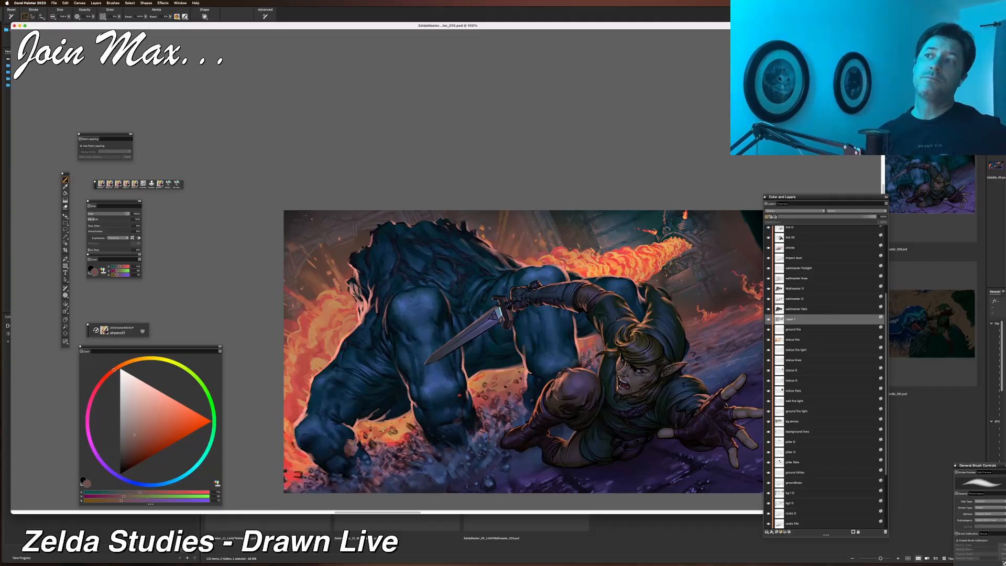
{"action": "key", "text": "n"}
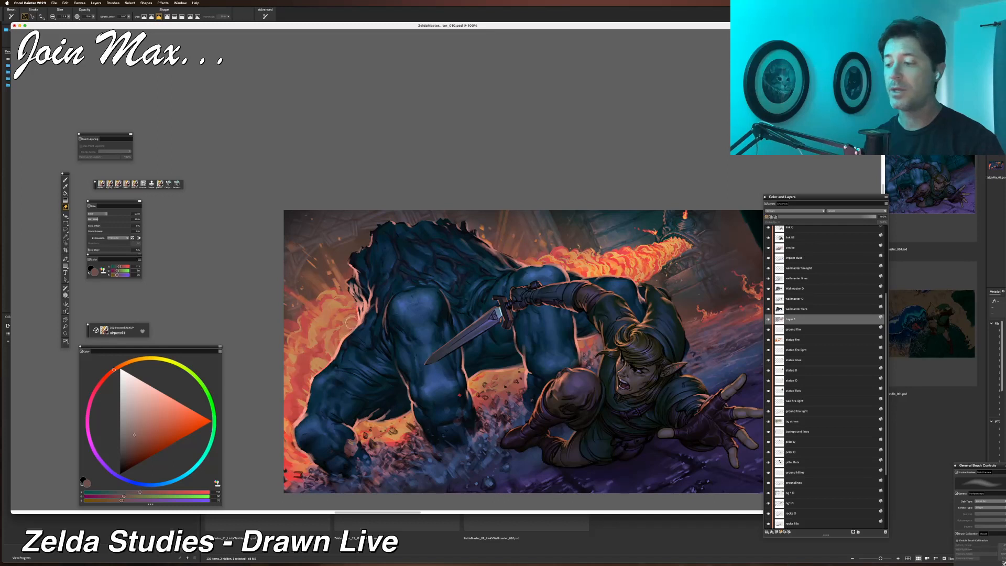
{"action": "left_click_drag", "start_coordinate": [68, 17], "coordinate": [80, 19]}
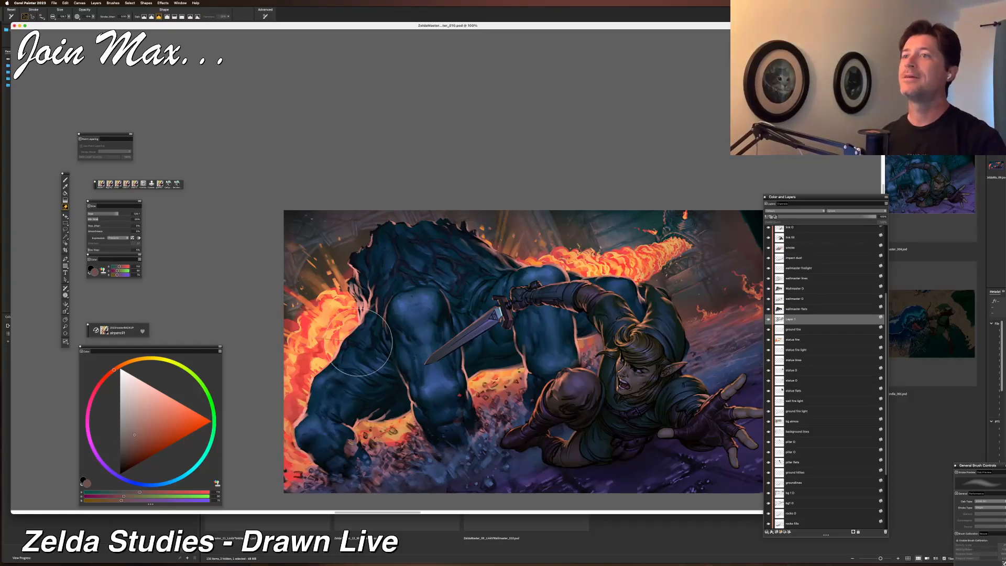
Paint a broad red-orange glow stroke over the area between the beast and Link on the new layer.
{"action": "key", "text": "super+minus"}
{"action": "key", "text": "super+minus"}
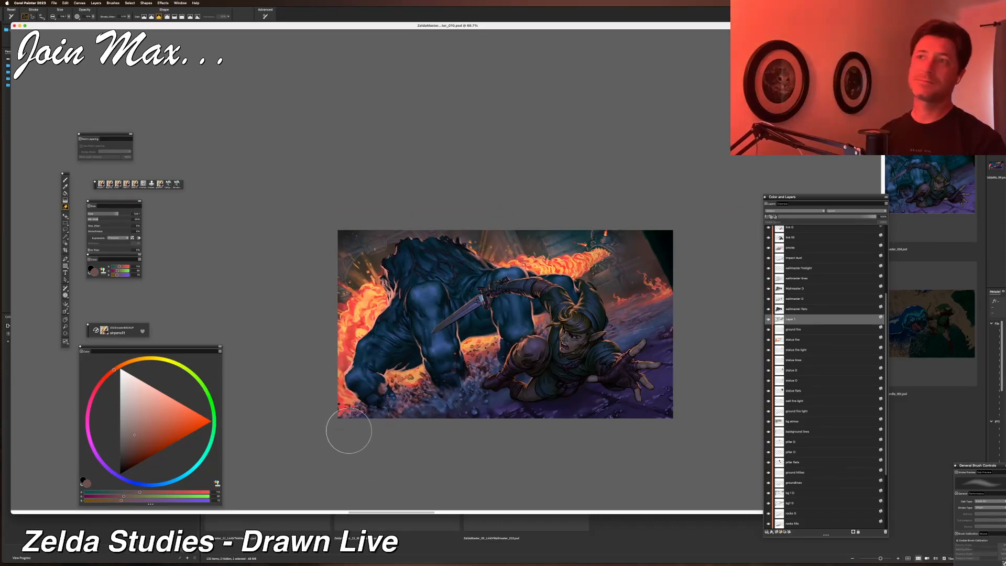
{"action": "key", "text": "super+equal"}
{"action": "key", "text": "super+equal"}
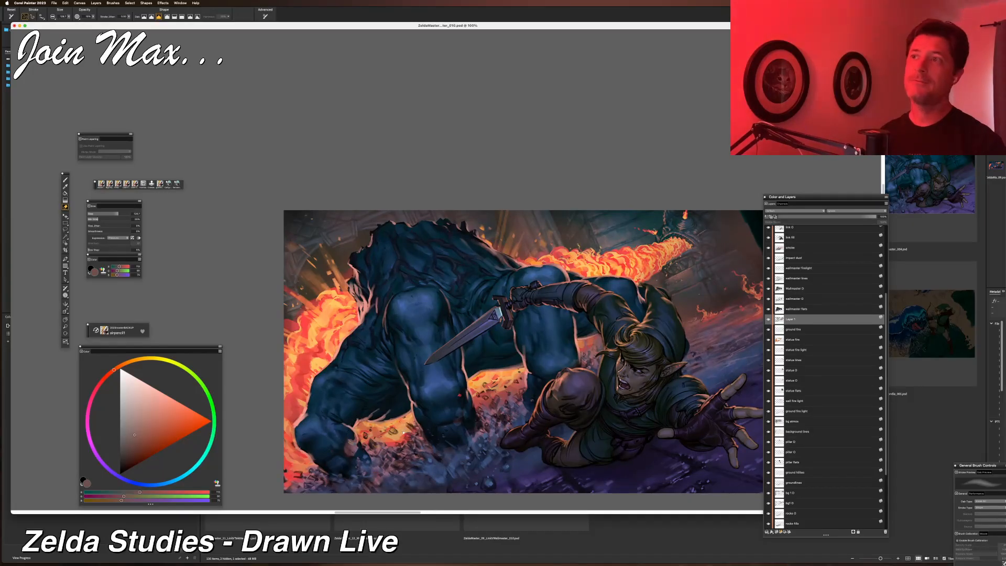
{"action": "scroll", "coordinate": [388, 456], "scroll_direction": "right", "scroll_amount": 5}
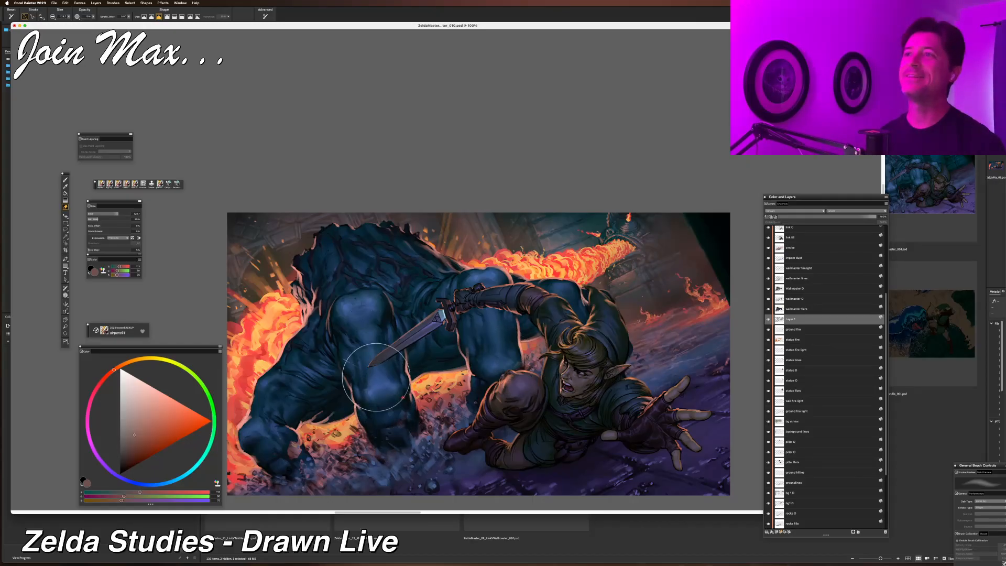
{"action": "left_click_drag", "start_coordinate": [564, 261], "coordinate": [493, 306]}
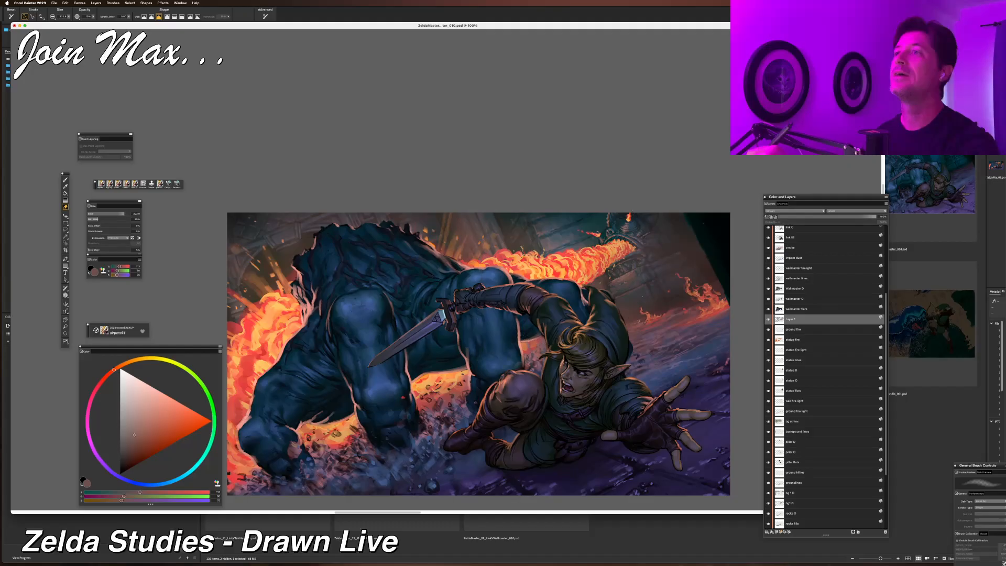
Review the whole painting zoomed out and back at full view, and readjust the brush size.
{"action": "key", "text": "super+minus"}
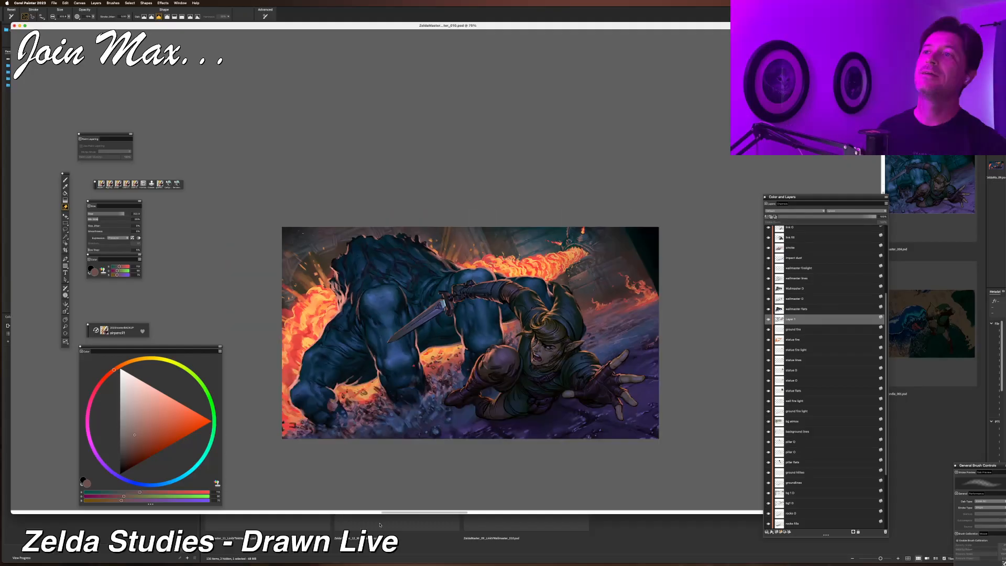
{"action": "key", "text": "super+equal"}
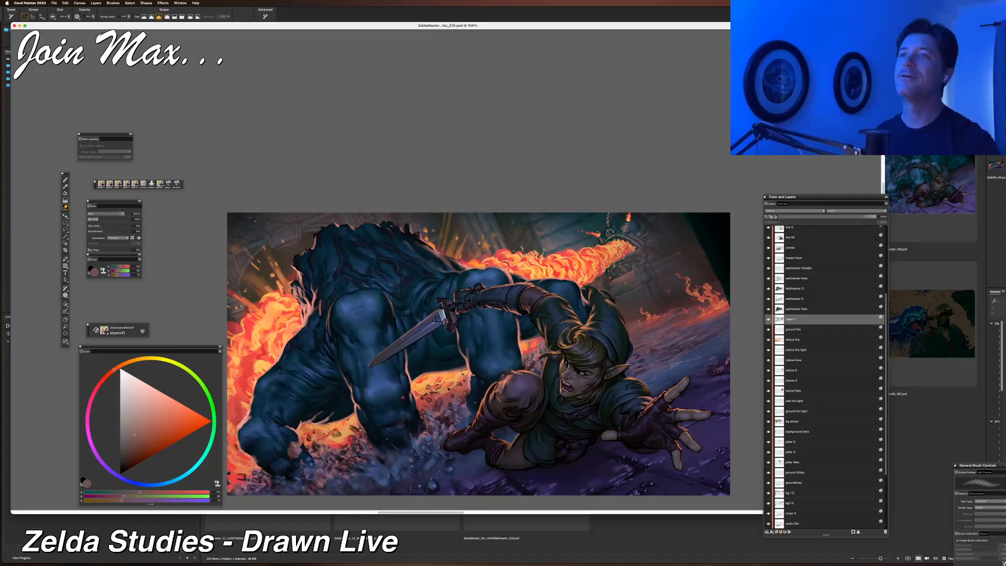
{"action": "key", "text": "super+minus"}
{"action": "key", "text": "super+minus"}
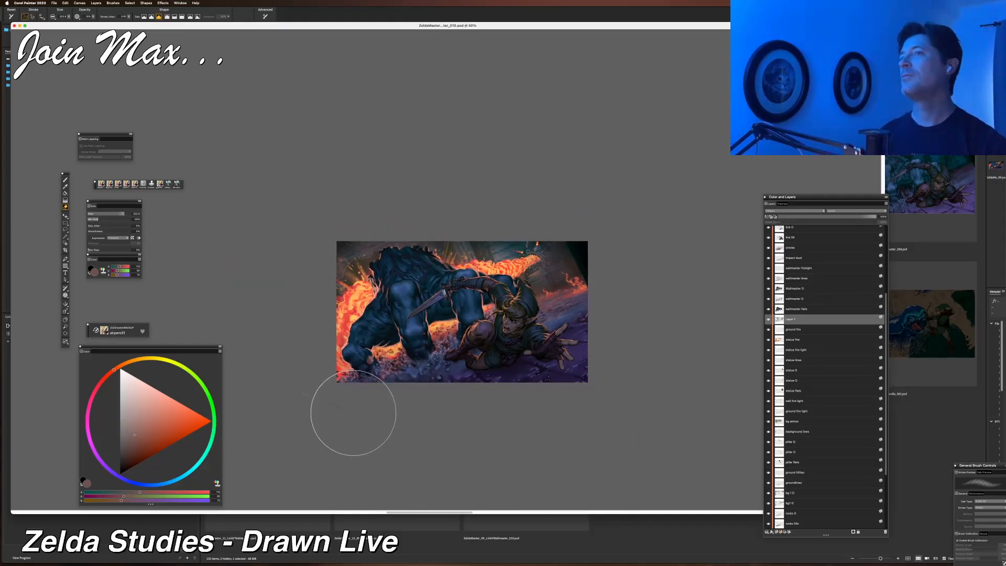
{"action": "key", "text": "super+equal"}
{"action": "key", "text": "super+equal"}
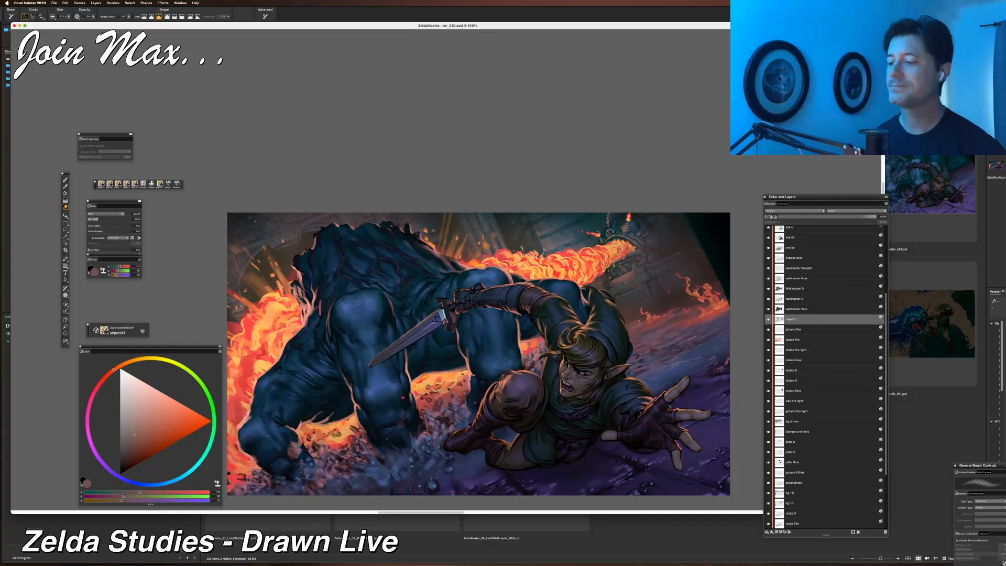
{"action": "left_click_drag", "start_coordinate": [68, 17], "coordinate": [62, 20]}
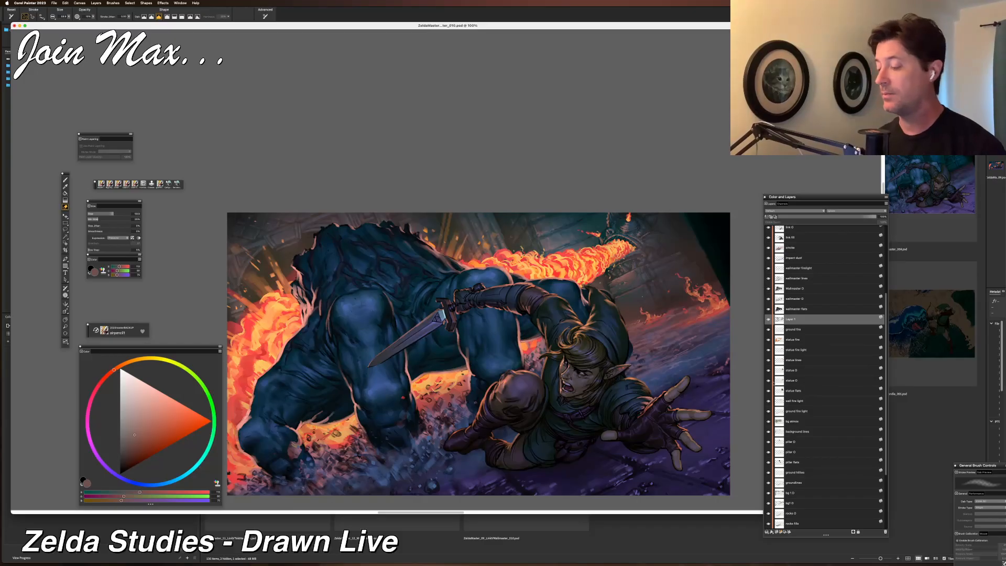
Toggle the bg atmos layer's visibility to compare the effect and select that layer.
{"action": "scroll", "coordinate": [804, 370], "scroll_direction": "down", "scroll_amount": 5}
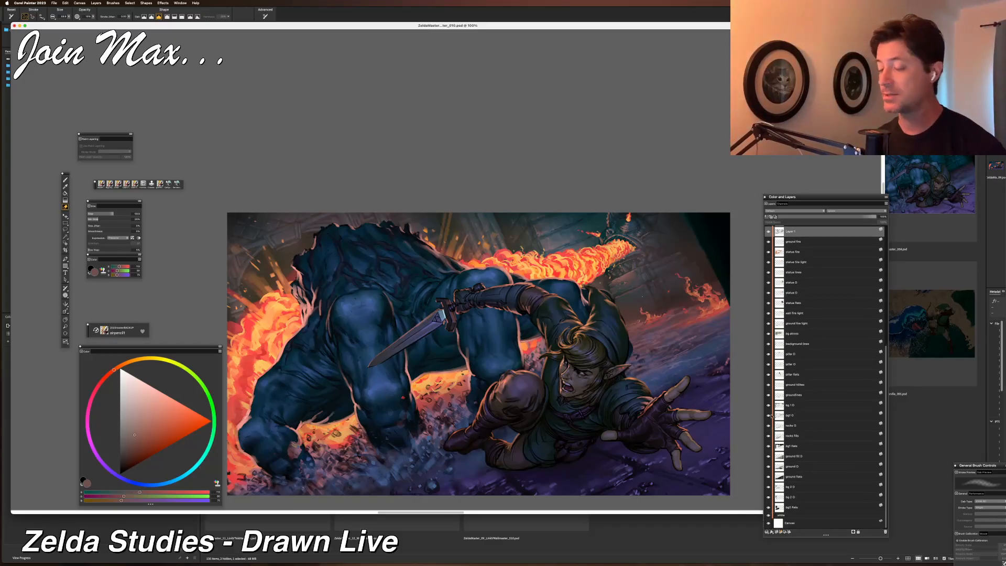
{"action": "left_click", "coordinate": [769, 334]}
{"action": "left_click", "coordinate": [769, 334]}
{"action": "left_click", "coordinate": [769, 334]}
{"action": "left_click", "coordinate": [769, 334]}
{"action": "left_click", "coordinate": [792, 333]}
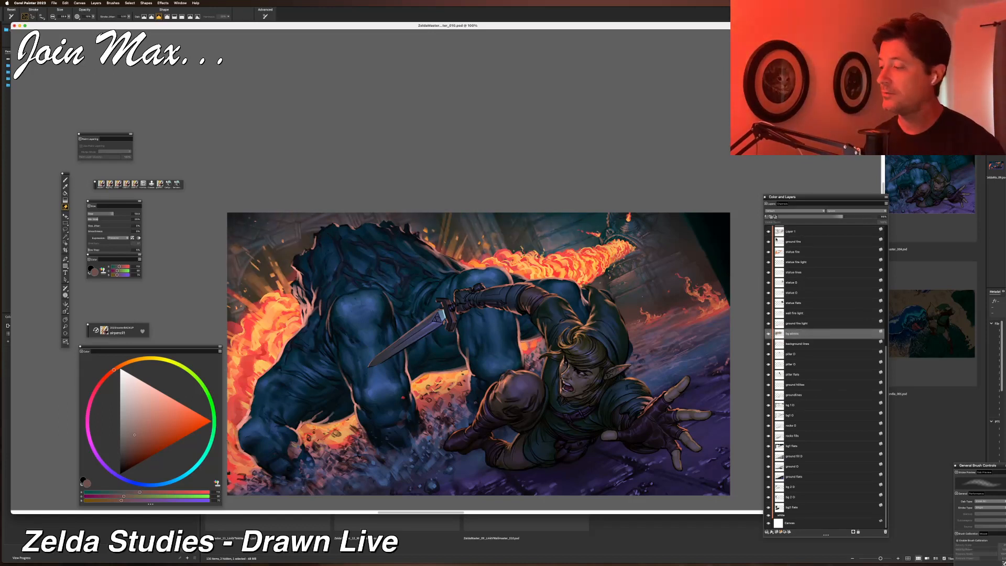
Pick a deep red colour and fill the bg atmos layer with it.
{"action": "left_click", "coordinate": [842, 216]}
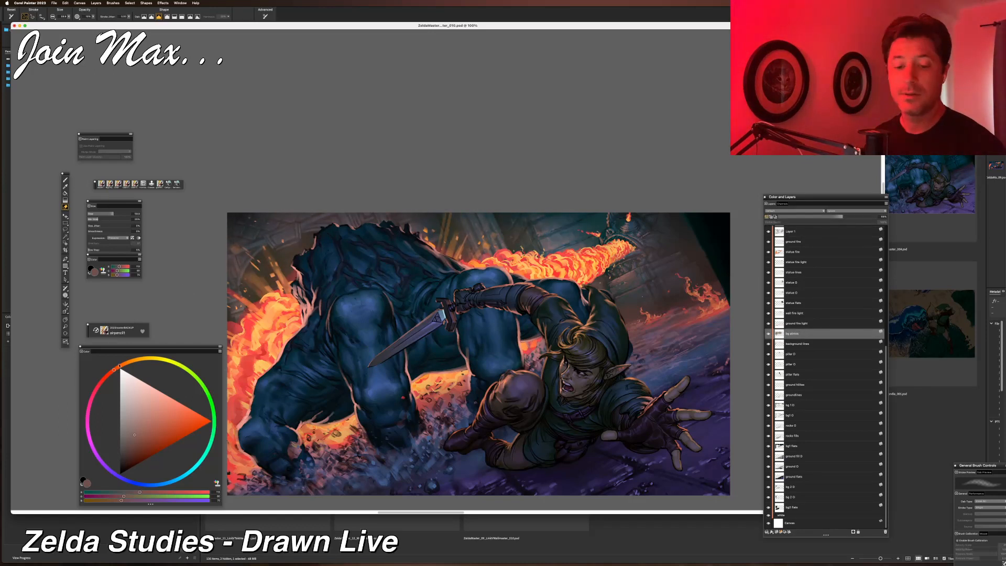
{"action": "left_click_drag", "start_coordinate": [110, 370], "coordinate": [104, 377]}
{"action": "mouse_move", "coordinate": [162, 439]}
{"action": "left_mouse_down"}
{"action": "mouse_move", "coordinate": [173, 443]}
{"action": "mouse_move", "coordinate": [156, 451]}
{"action": "left_mouse_up"}
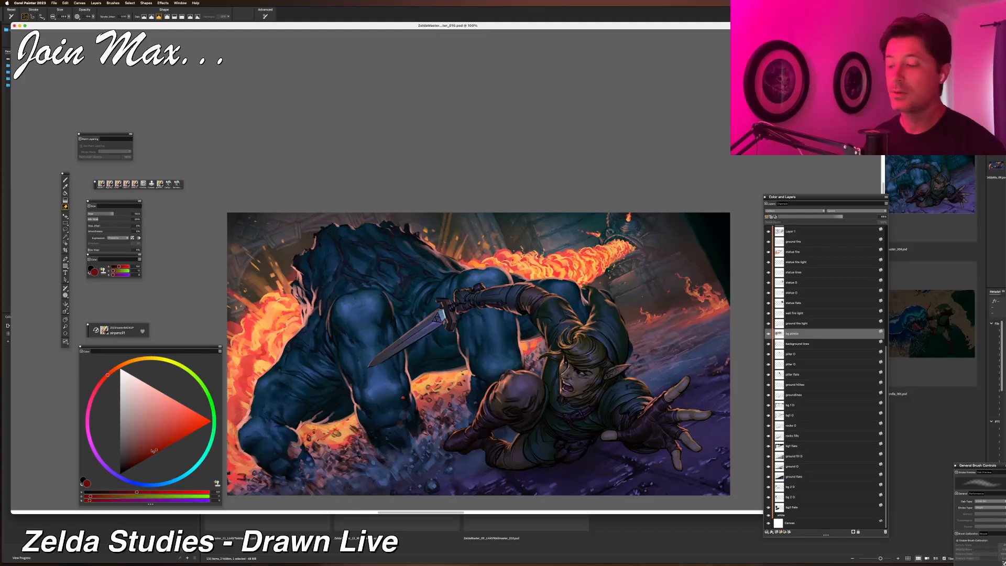
{"action": "key", "text": "super+f"}
{"action": "key", "text": "Return"}
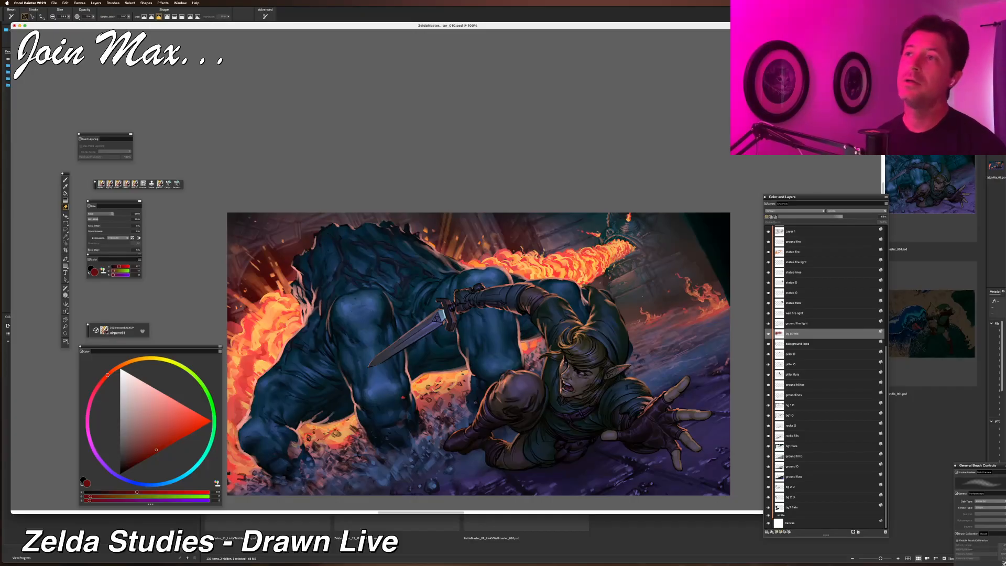
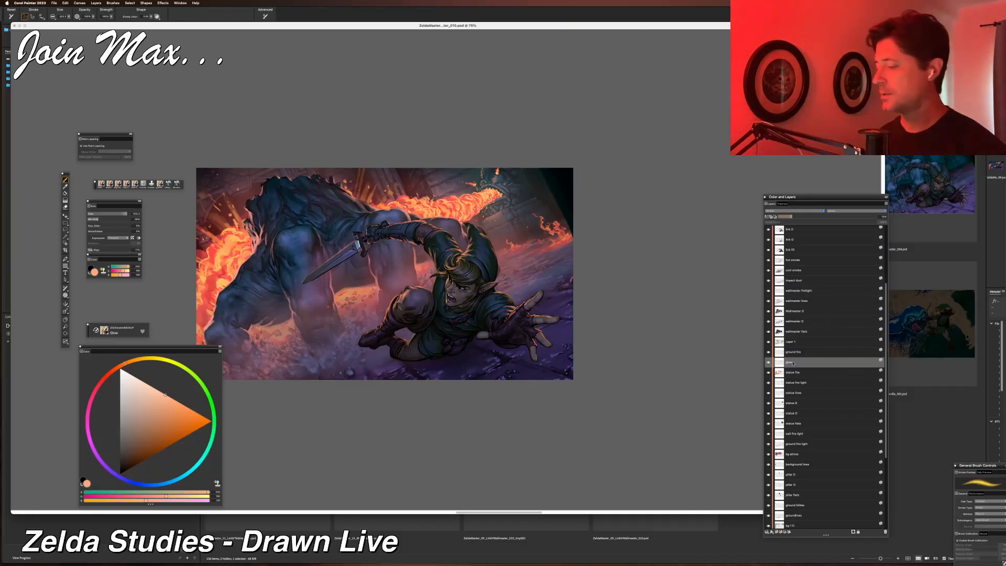
Toggle the Layer 7 and cool smokes layers' visibility to compare their effect on the painting.
{"action": "left_click", "coordinate": [769, 343]}
{"action": "left_click", "coordinate": [769, 343]}
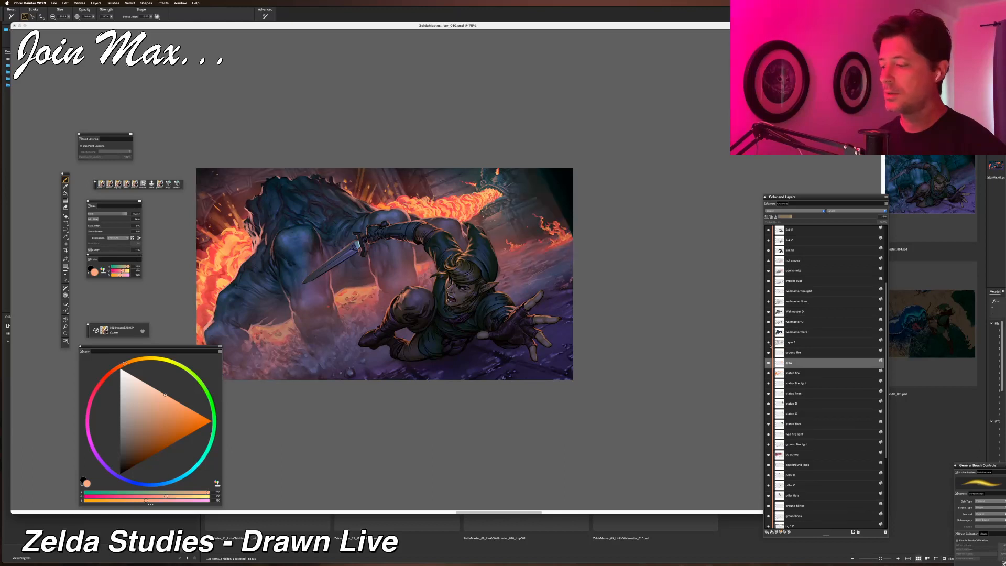
{"action": "scroll", "coordinate": [787, 313], "scroll_direction": "up", "scroll_amount": 3}
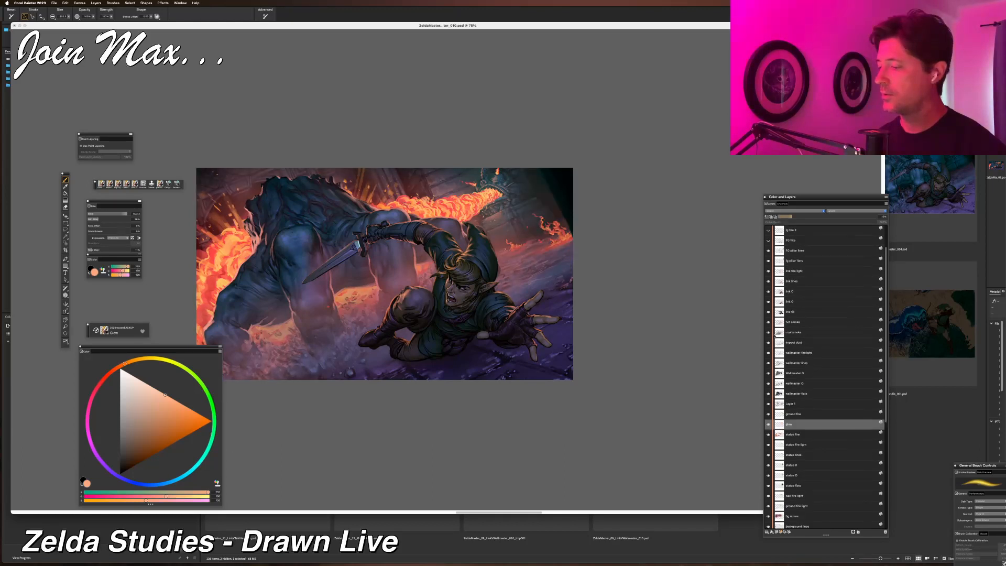
{"action": "left_click", "coordinate": [769, 333]}
{"action": "left_click", "coordinate": [769, 333]}
Change the cool smokes layer's composite method and lower the opacity of both the cool smokes and hot smokes layers.
{"action": "left_click", "coordinate": [796, 333]}
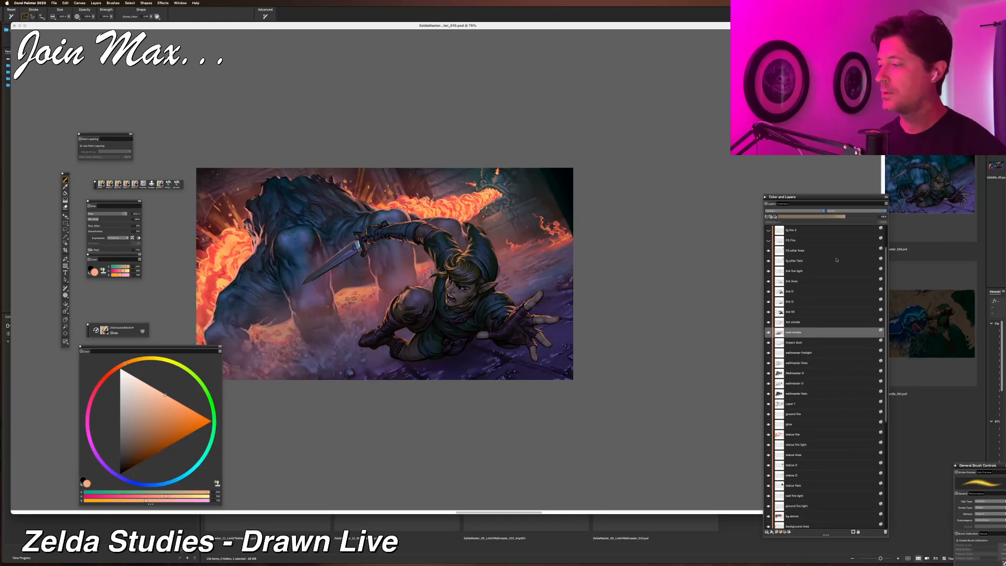
{"action": "left_click", "coordinate": [859, 211]}
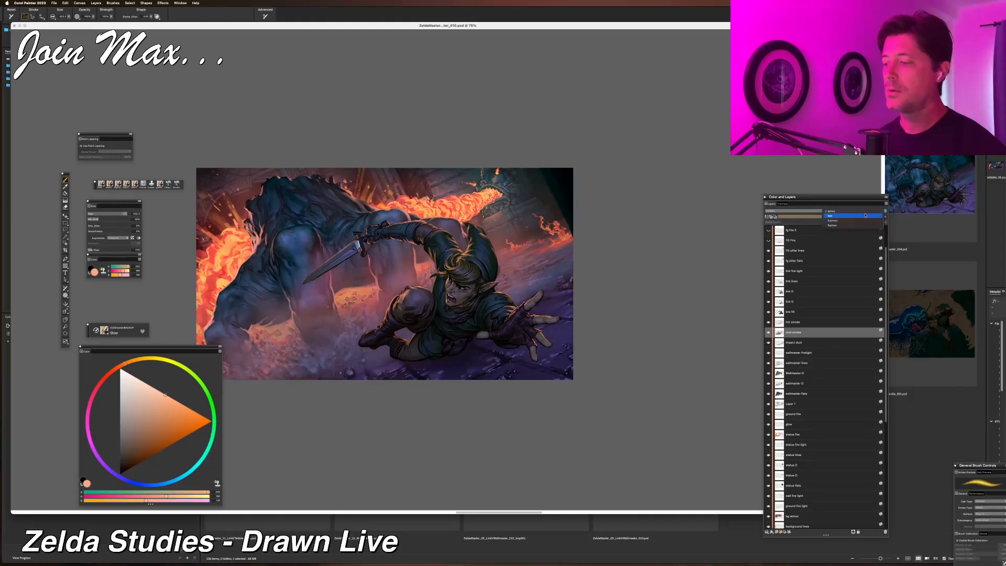
{"action": "left_click", "coordinate": [865, 216]}
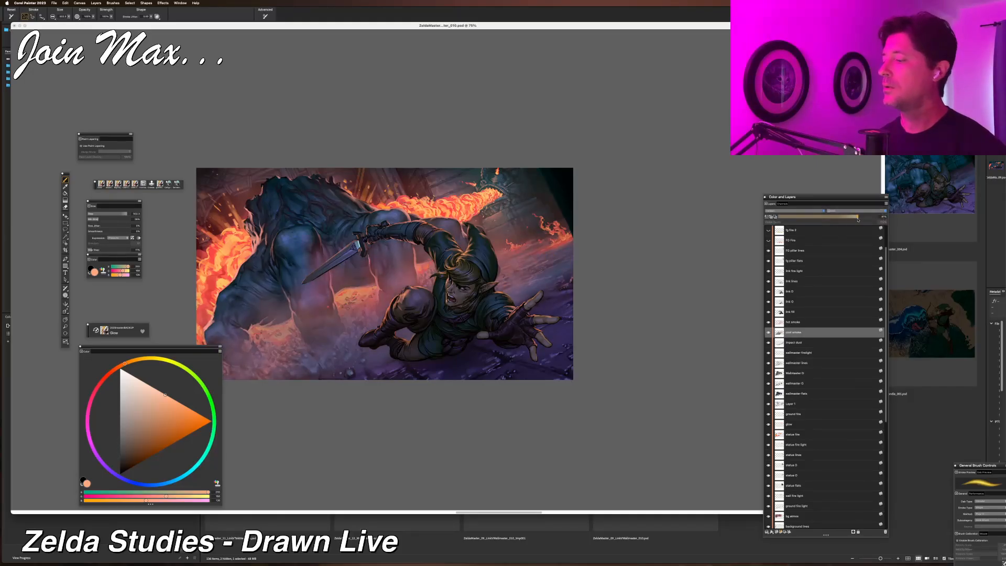
{"action": "left_click_drag", "start_coordinate": [882, 215], "coordinate": [857, 217]}
{"action": "left_click", "coordinate": [809, 322]}
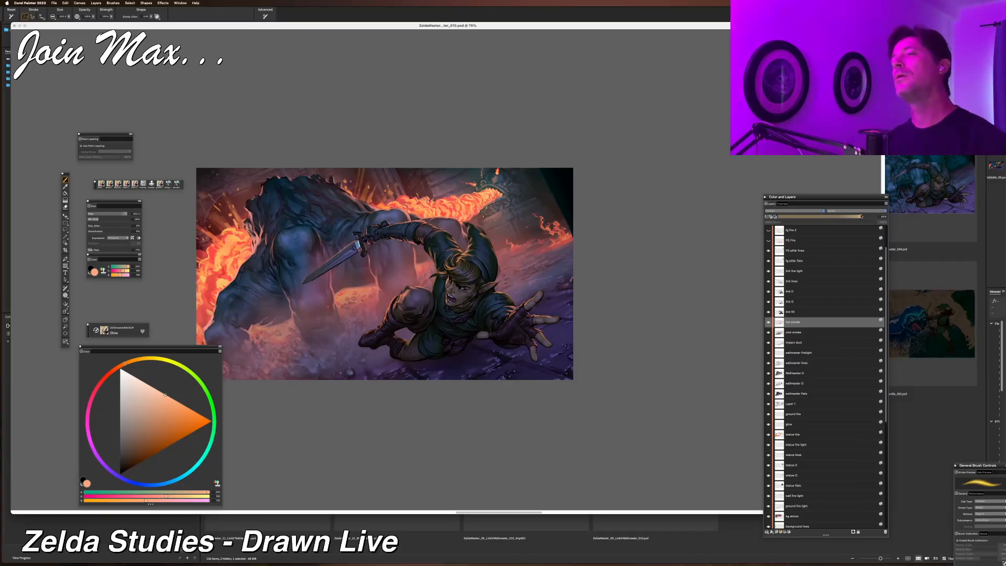
{"action": "left_click_drag", "start_coordinate": [862, 216], "coordinate": [834, 217]}
Select the link fire light layer, toggle its visibility, and paste the copied content as a new layer above it.
{"action": "left_click", "coordinate": [787, 269]}
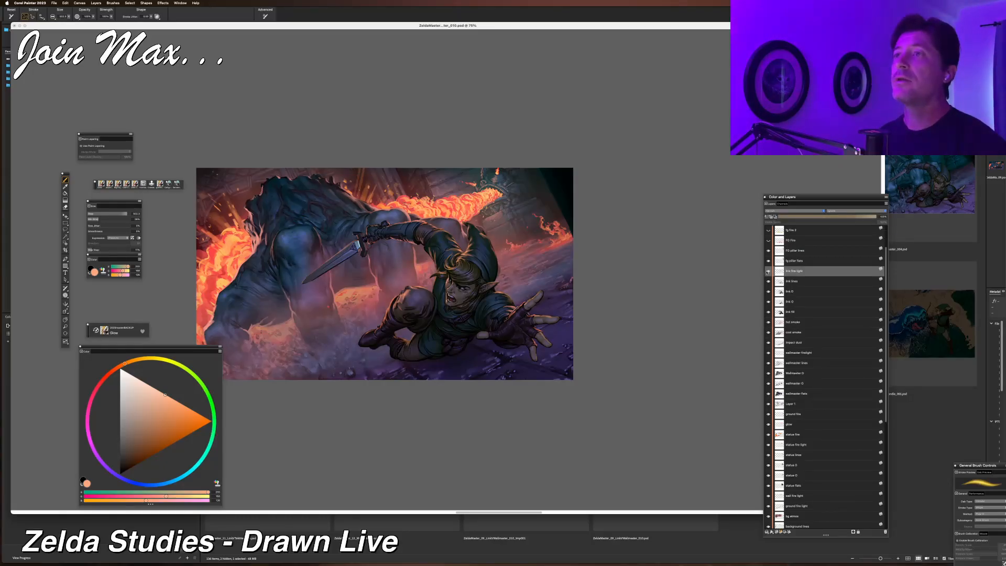
{"action": "left_click", "coordinate": [768, 271]}
{"action": "left_click", "coordinate": [768, 272]}
{"action": "key", "text": "super+v"}
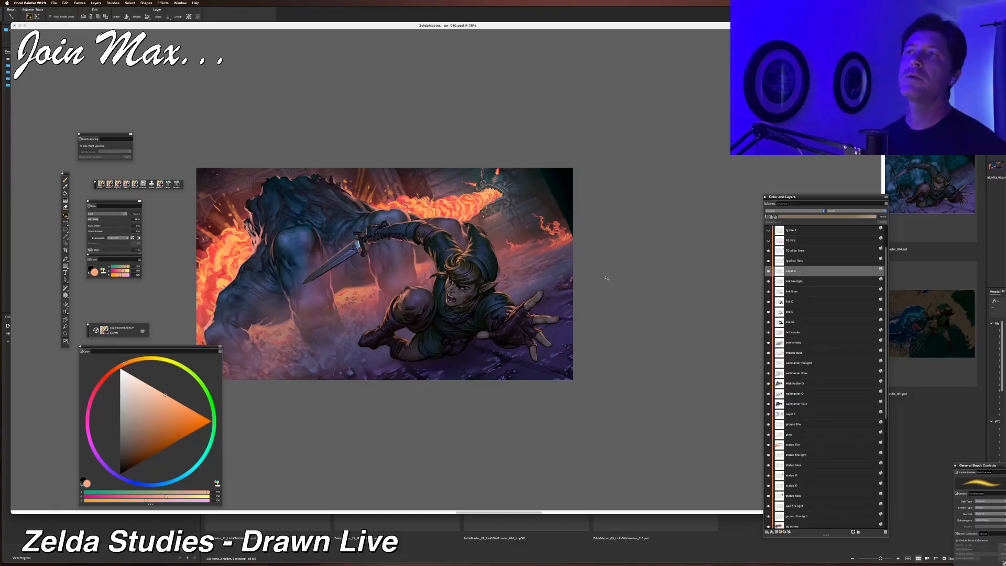
Zoom in and toggle the new layer and link fire light layer on and off to compare them.
{"action": "scroll", "coordinate": [607, 278], "scroll_direction": "up", "scroll_amount": 5}
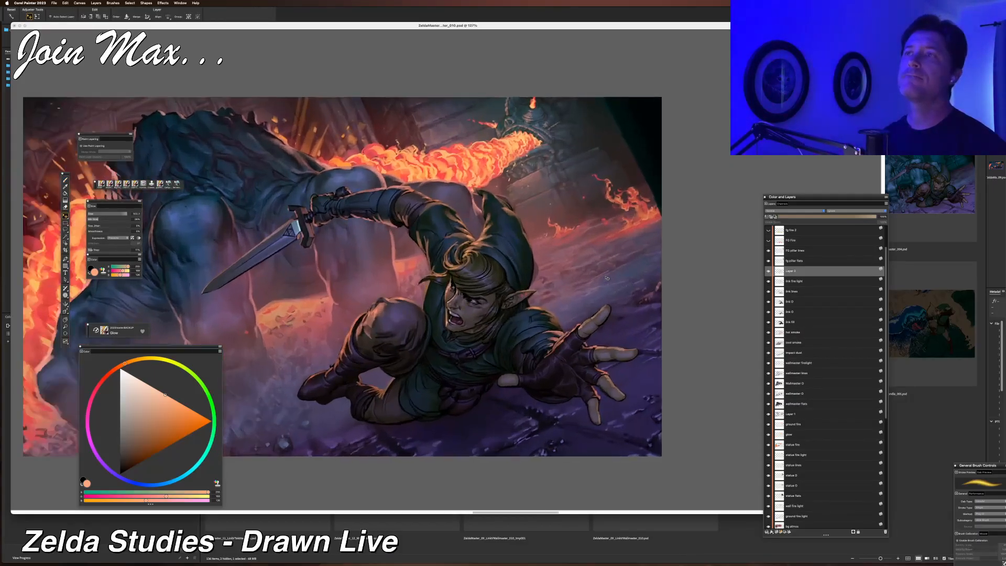
{"action": "left_click", "coordinate": [769, 272]}
{"action": "left_click", "coordinate": [769, 281]}
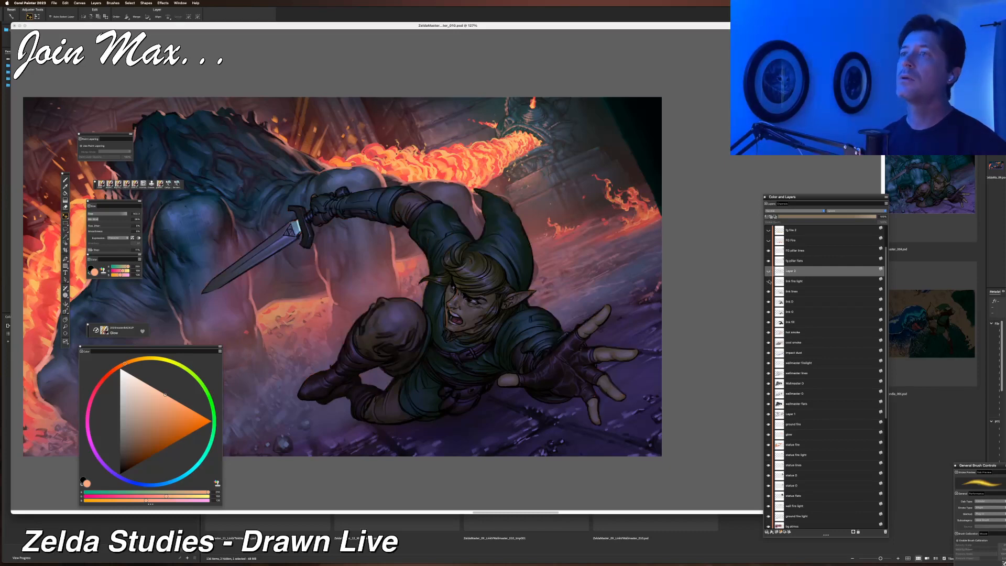
{"action": "left_click", "coordinate": [769, 281]}
{"action": "left_click", "coordinate": [769, 272]}
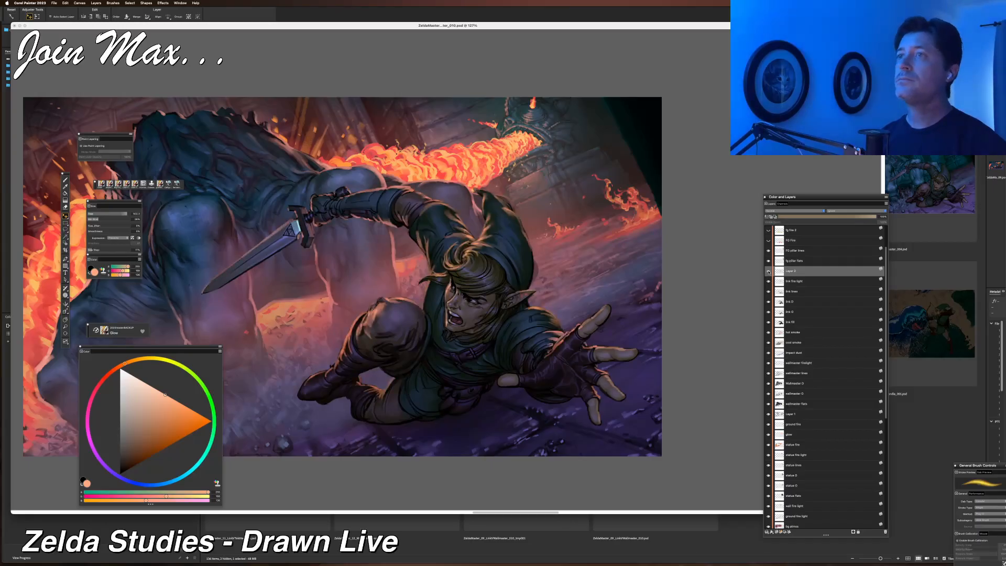
Change the new pasted layer's composite method, checking the result zoomed in and out.
{"action": "left_click", "coordinate": [786, 211]}
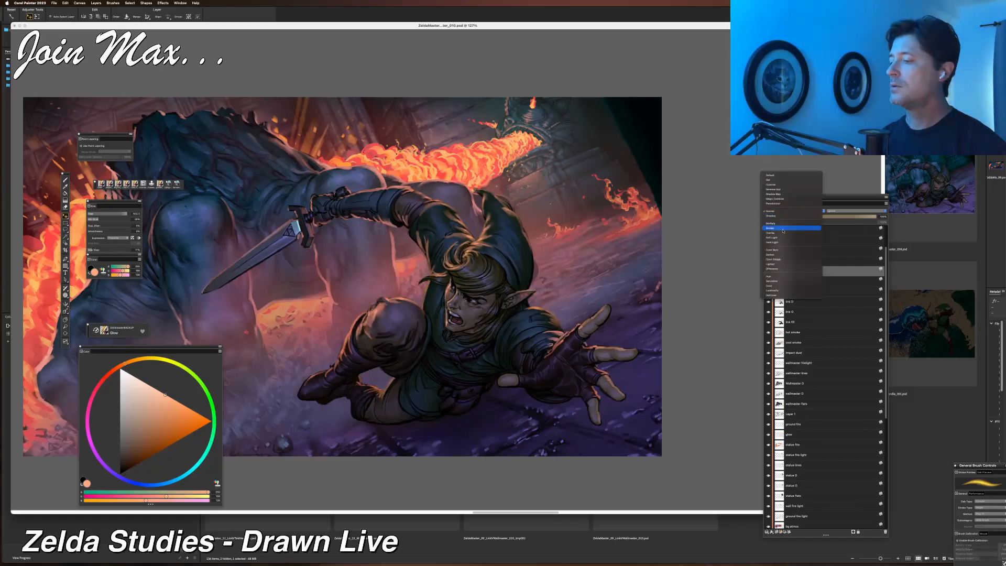
{"action": "left_click", "coordinate": [783, 233]}
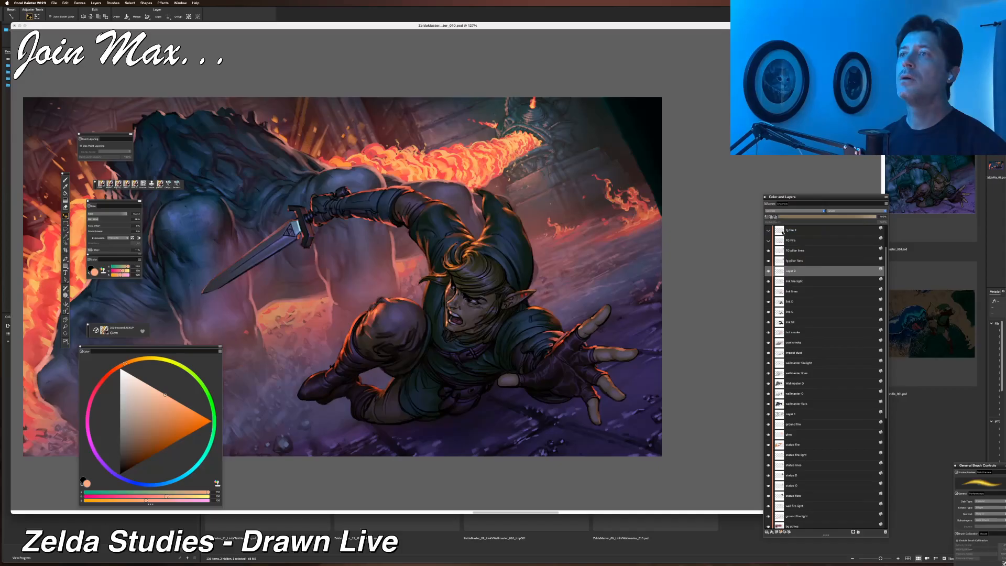
{"action": "key", "text": "super+minus"}
{"action": "key", "text": "super+minus"}
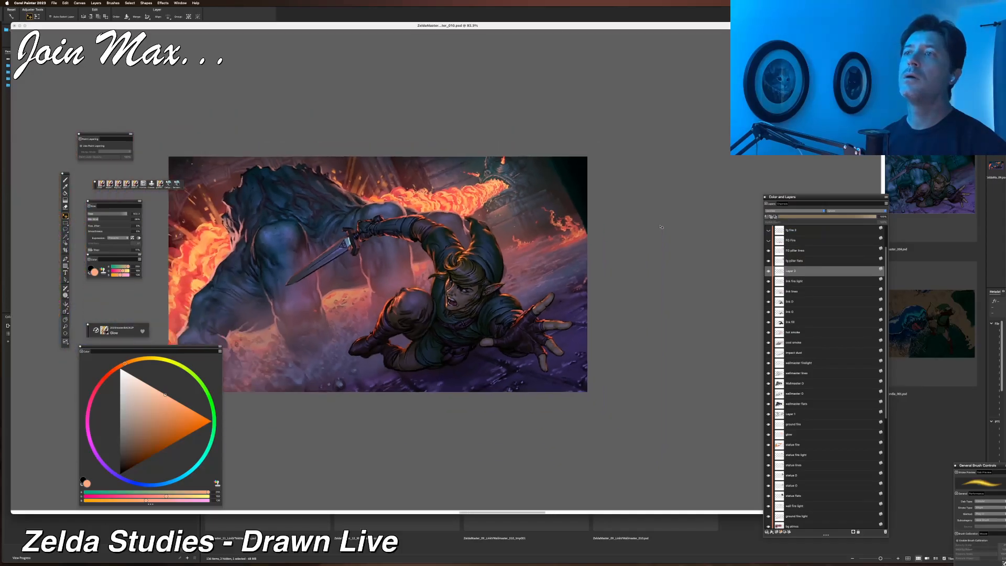
{"action": "key", "text": "super+plus"}
{"action": "key", "text": "super+plus"}
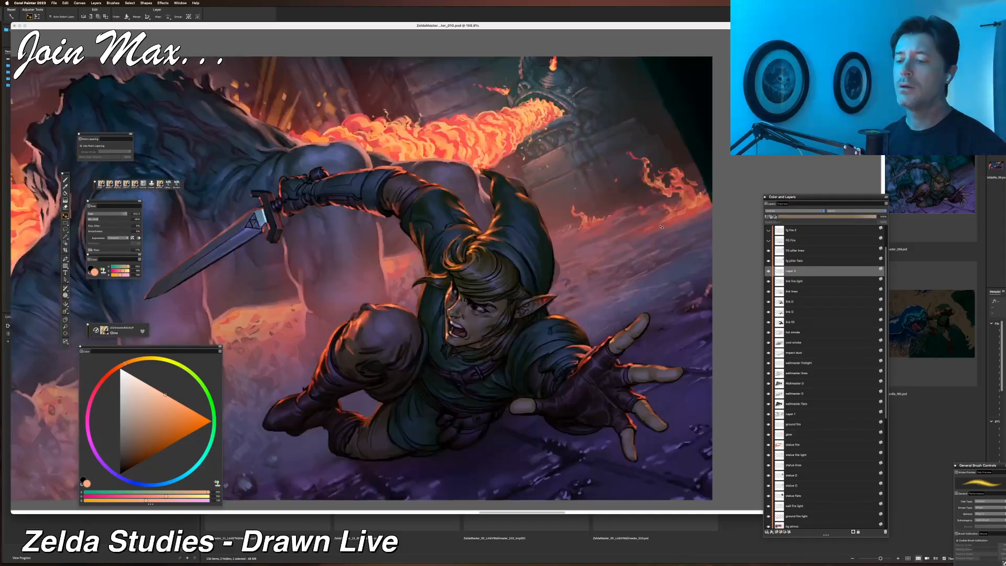
{"action": "key", "text": "super+plus"}
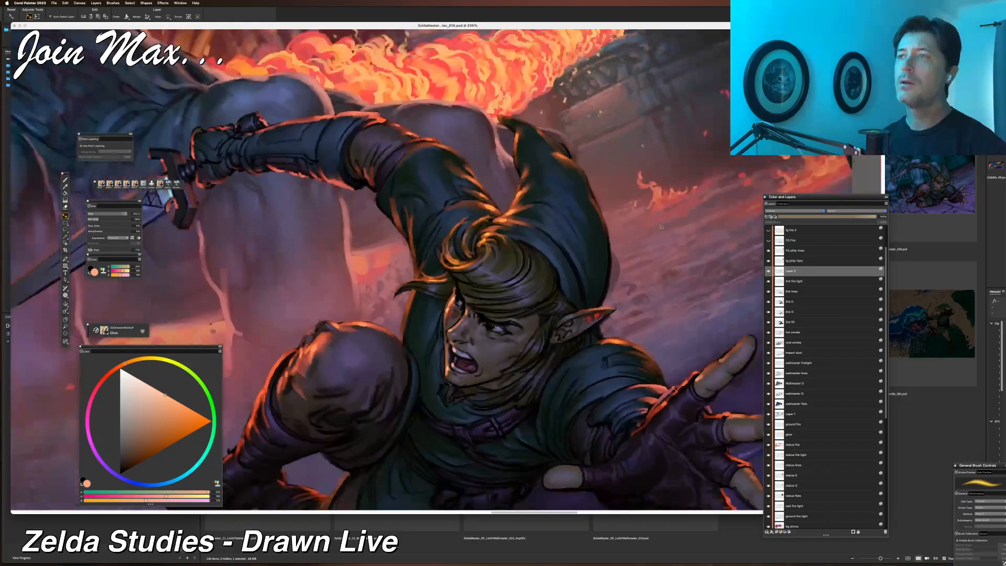
{"action": "key", "text": "super+minus"}
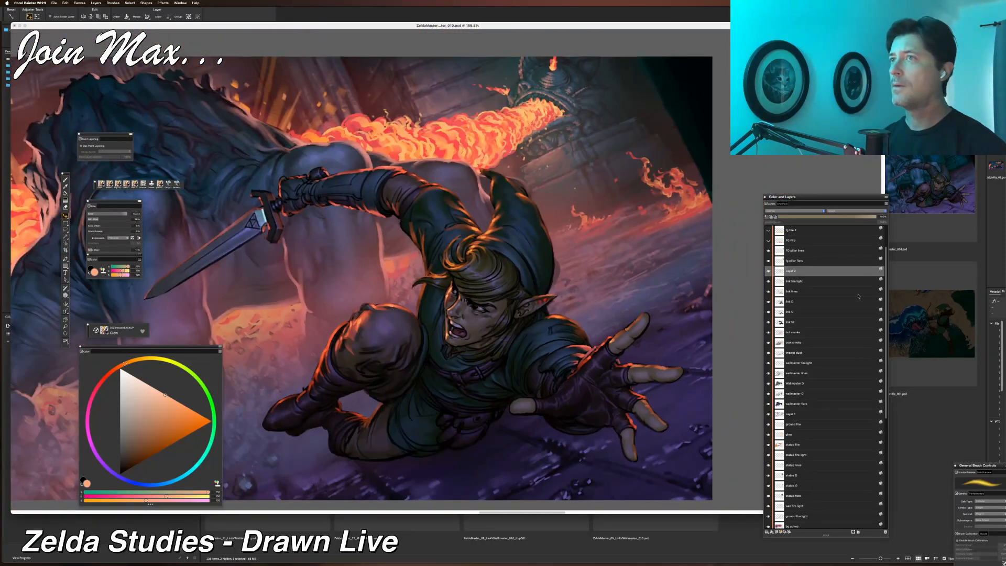
{"action": "left_click", "coordinate": [780, 211]}
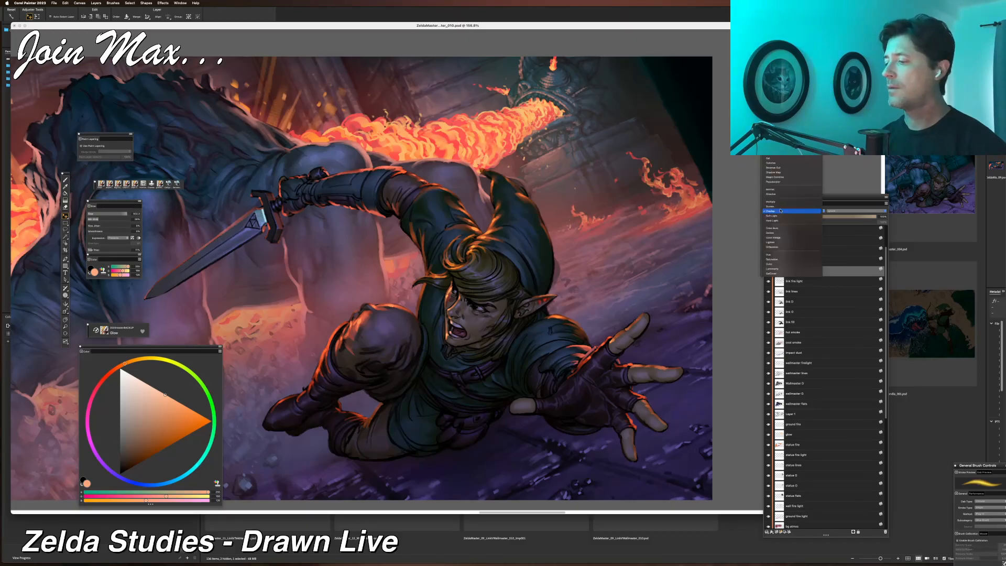
{"action": "left_click", "coordinate": [780, 208]}
Lower the new pasted layer's opacity while reviewing the painting at different zoom levels.
{"action": "key", "text": "super+minus"}
{"action": "key", "text": "super+minus"}
{"action": "key", "text": "super+minus"}
{"action": "key", "text": "super+minus"}
{"action": "key", "text": "super+plus"}
{"action": "key", "text": "super+plus"}
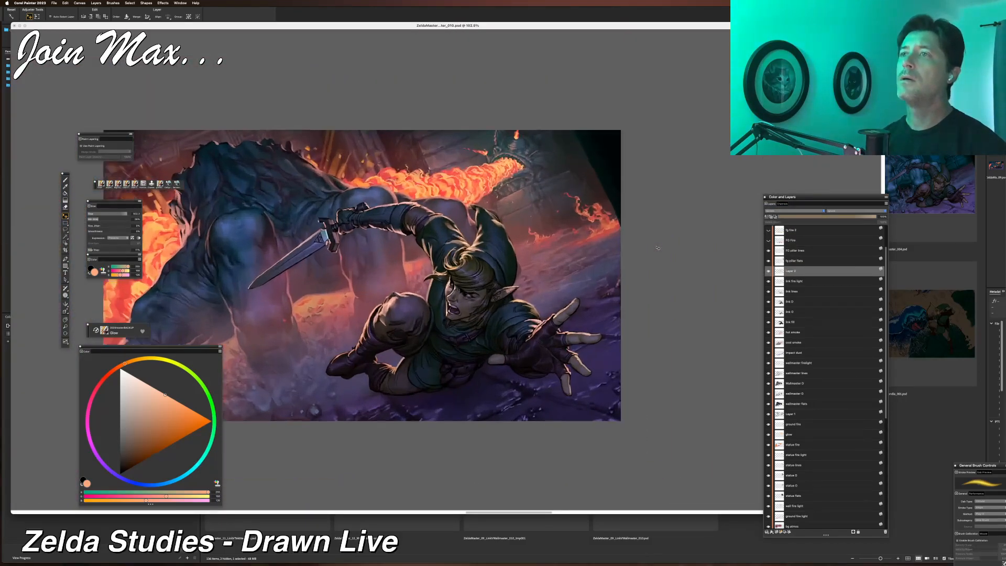
{"action": "left_click", "coordinate": [825, 217]}
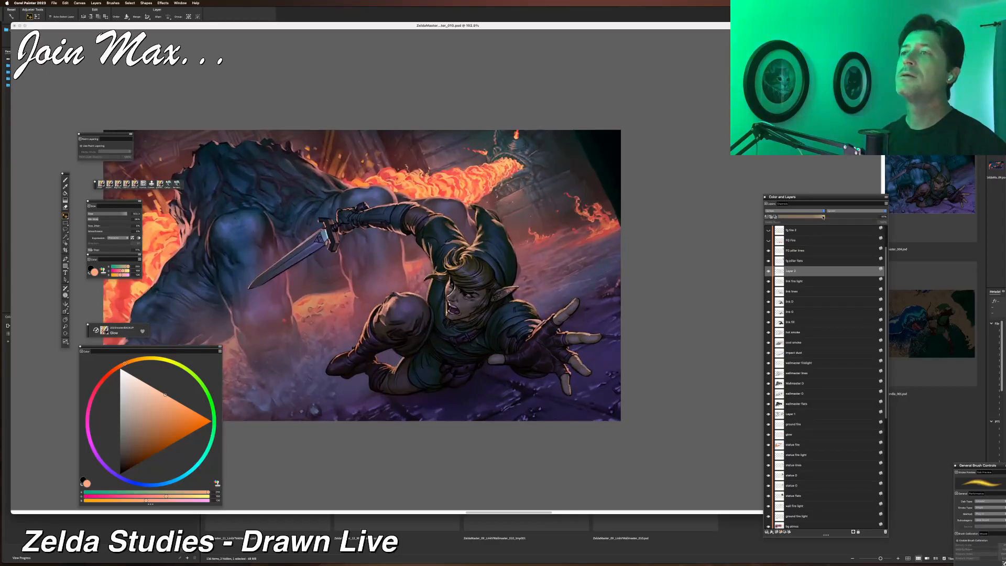
{"action": "key", "text": "super+minus"}
{"action": "key", "text": "super+minus"}
{"action": "key", "text": "super+minus"}
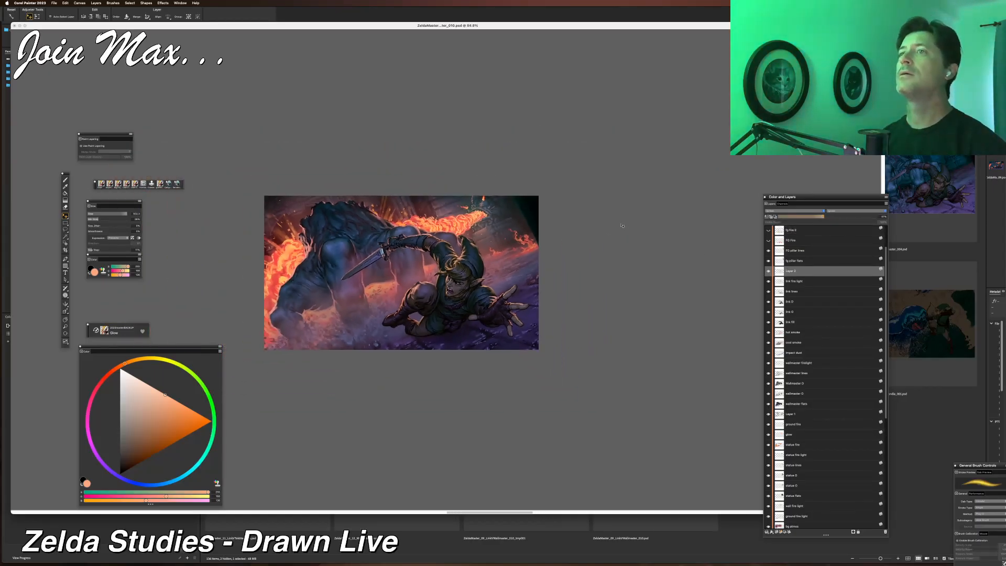
{"action": "key", "text": "super+plus"}
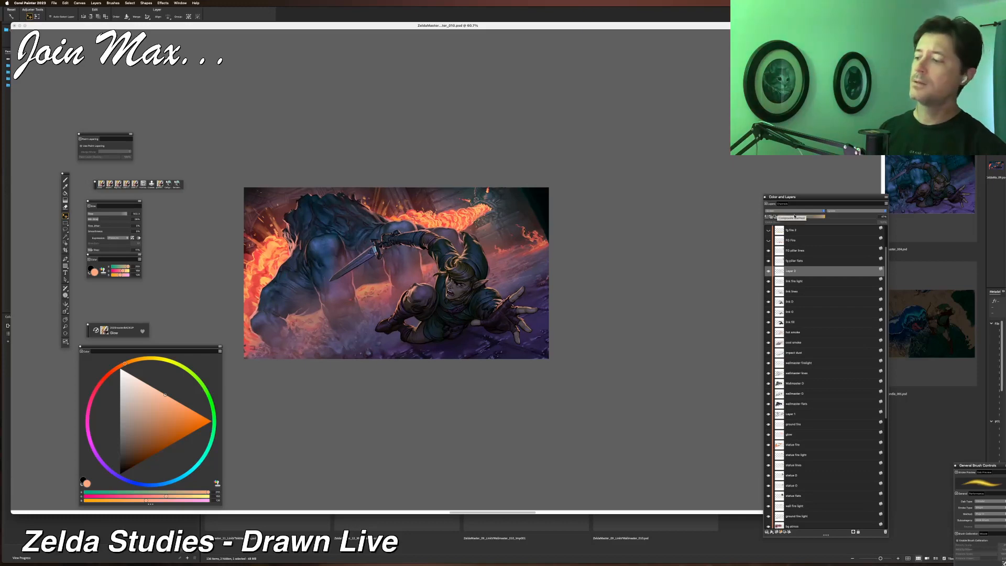
{"action": "left_click", "coordinate": [800, 216]}
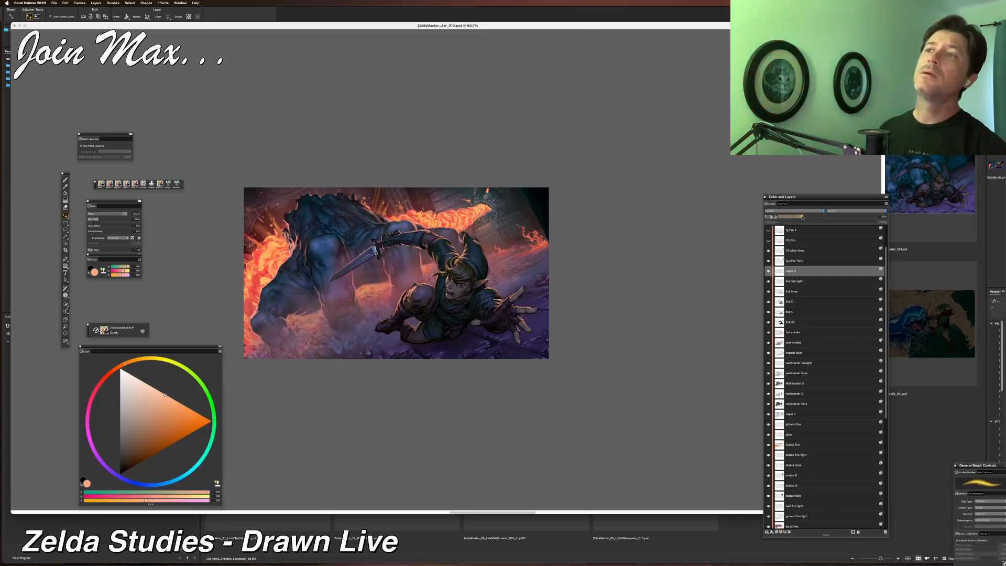
Zoom out and back in repeatedly to review the overall painting's lighting and atmosphere.
{"action": "key", "text": "super+minus"}
{"action": "key", "text": "super+minus"}
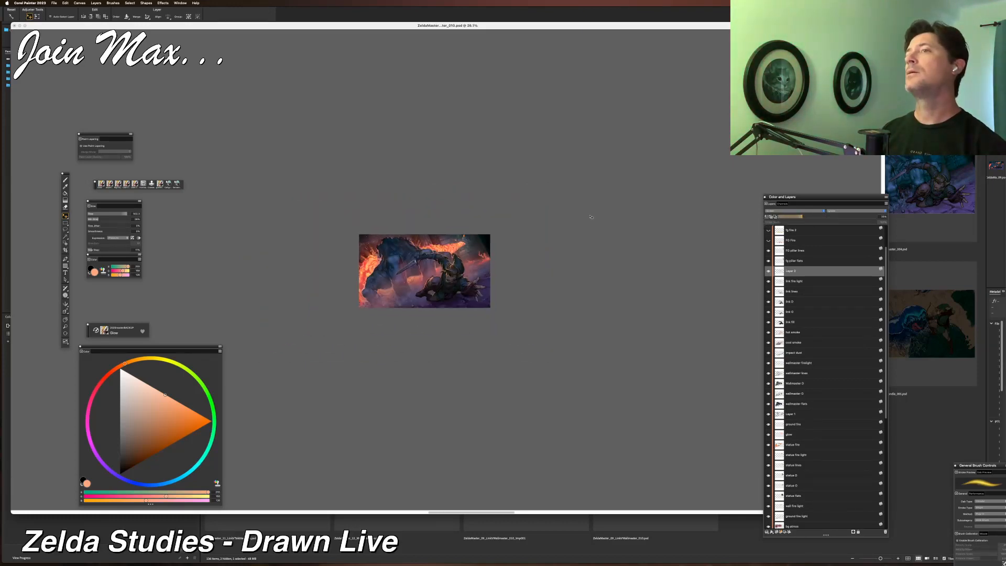
{"action": "key", "text": "super+plus"}
{"action": "key", "text": "super+plus"}
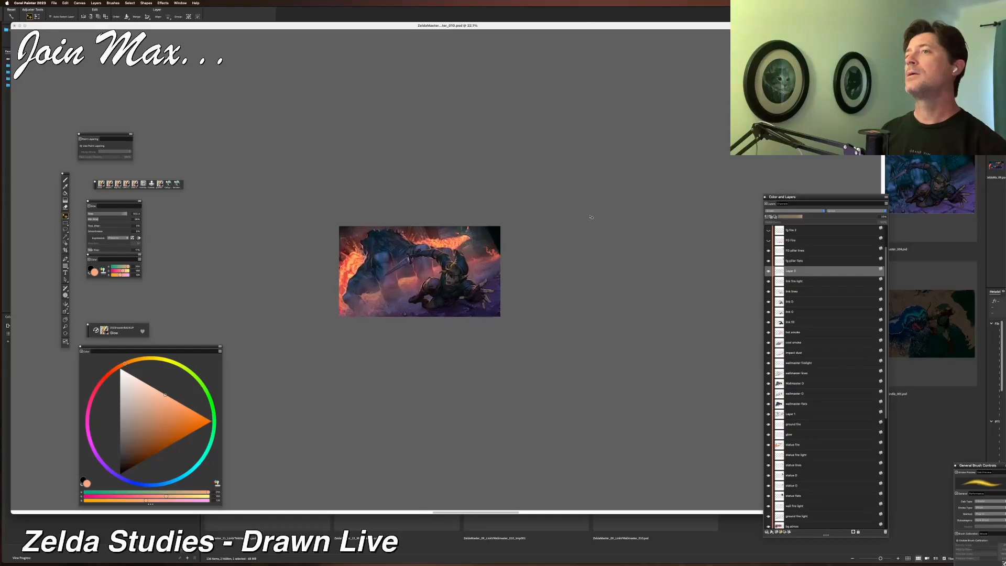
{"action": "scroll", "coordinate": [591, 217], "scroll_direction": "up", "scroll_amount": 1}
{"action": "scroll", "coordinate": [591, 217], "scroll_direction": "down", "scroll_amount": 3}
{"action": "scroll", "coordinate": [591, 217], "scroll_direction": "up", "scroll_amount": 4}
{"action": "scroll", "coordinate": [592, 217], "scroll_direction": "up", "scroll_amount": 1}
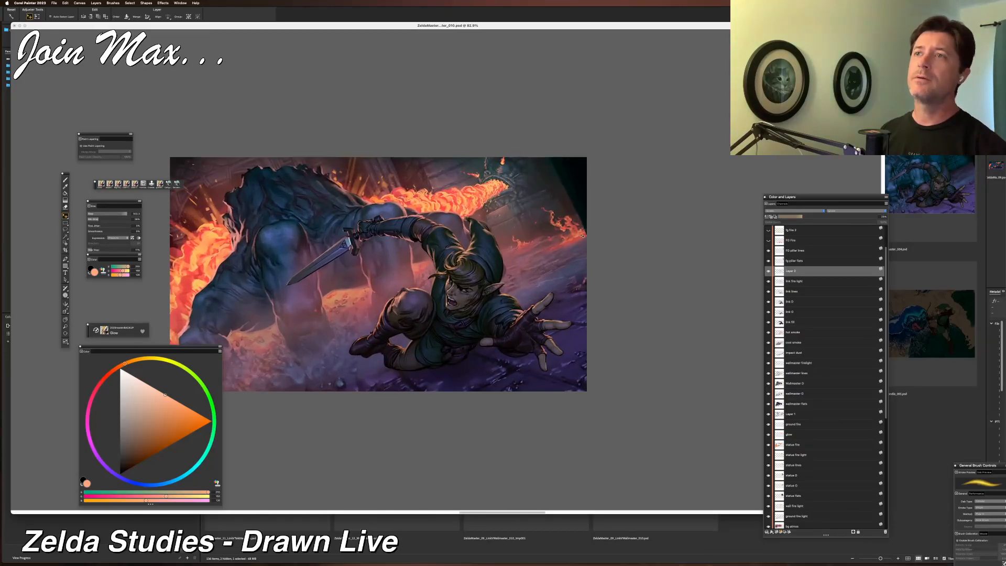
{"action": "scroll", "coordinate": [583, 236], "scroll_direction": "down", "scroll_amount": 3}
{"action": "scroll", "coordinate": [582, 236], "scroll_direction": "up", "scroll_amount": 2}
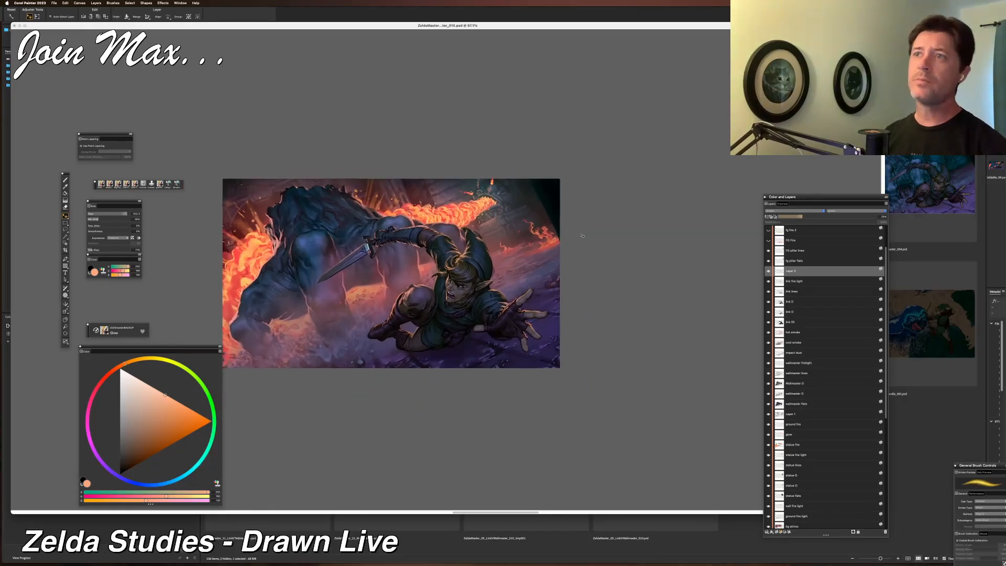
{"action": "scroll", "coordinate": [582, 236], "scroll_direction": "up", "scroll_amount": 1}
{"action": "scroll", "coordinate": [583, 236], "scroll_direction": "down", "scroll_amount": 4}
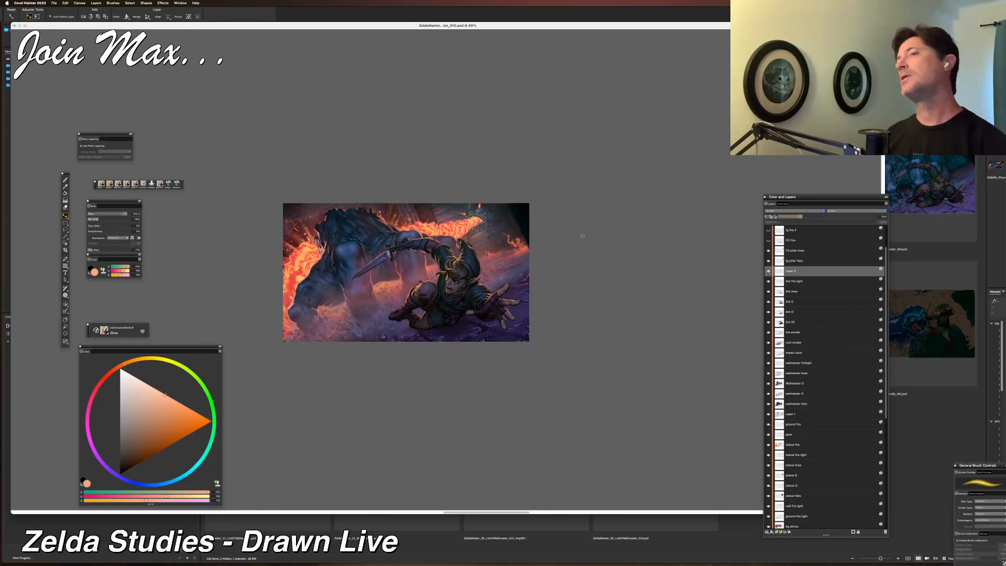
{"action": "scroll", "coordinate": [583, 236], "scroll_direction": "up", "scroll_amount": 1}
{"action": "scroll", "coordinate": [583, 236], "scroll_direction": "up", "scroll_amount": 6}
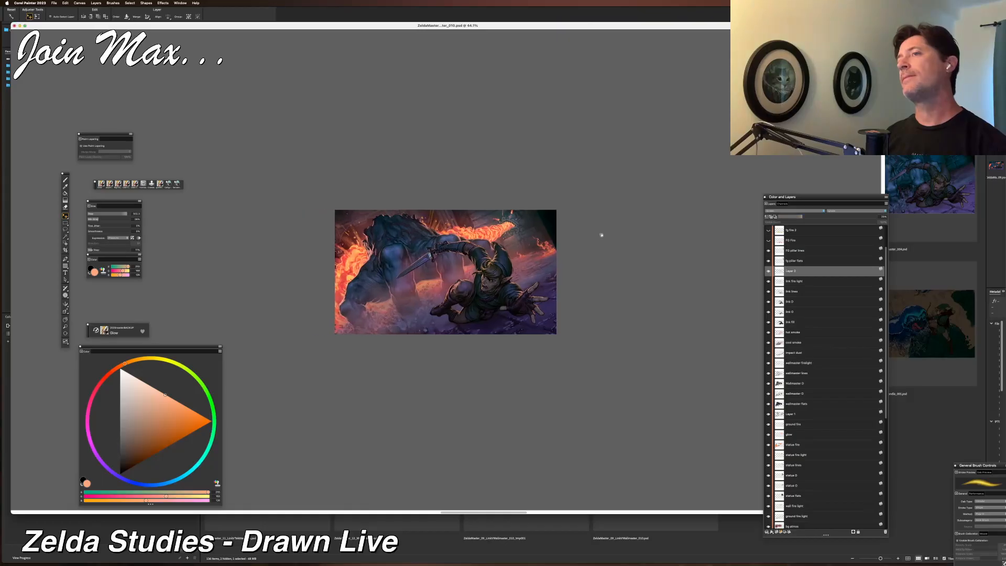
{"action": "scroll", "coordinate": [603, 237], "scroll_direction": "down", "scroll_amount": 2}
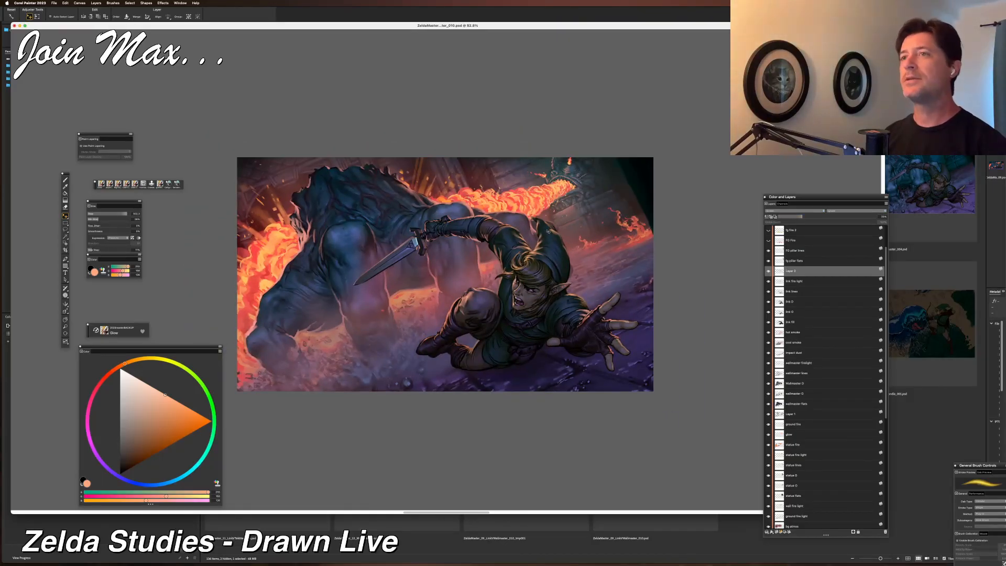
{"action": "left_click_drag", "start_coordinate": [522, 204], "coordinate": [529, 222]}
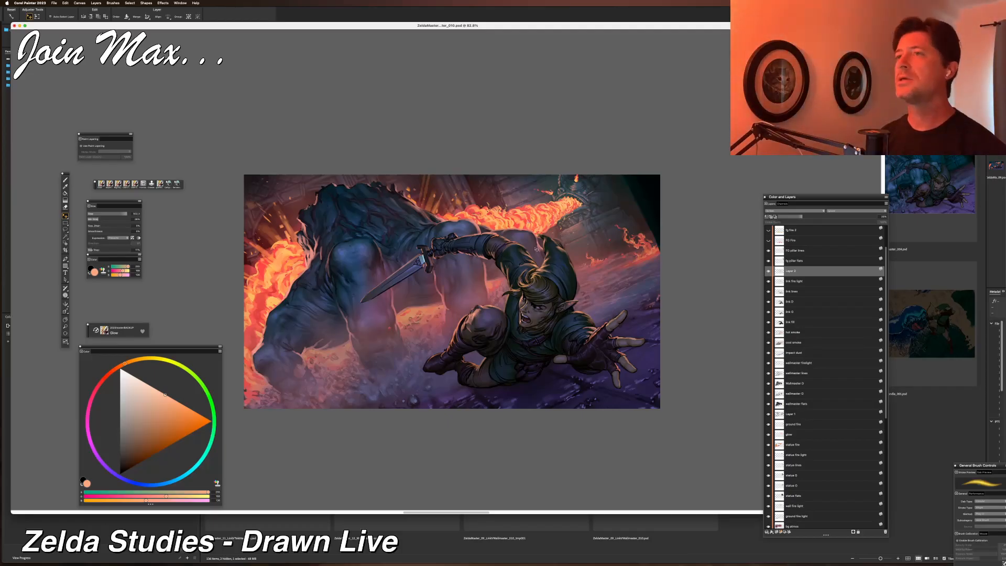
{"action": "scroll", "coordinate": [536, 249], "scroll_direction": "down", "scroll_amount": 6}
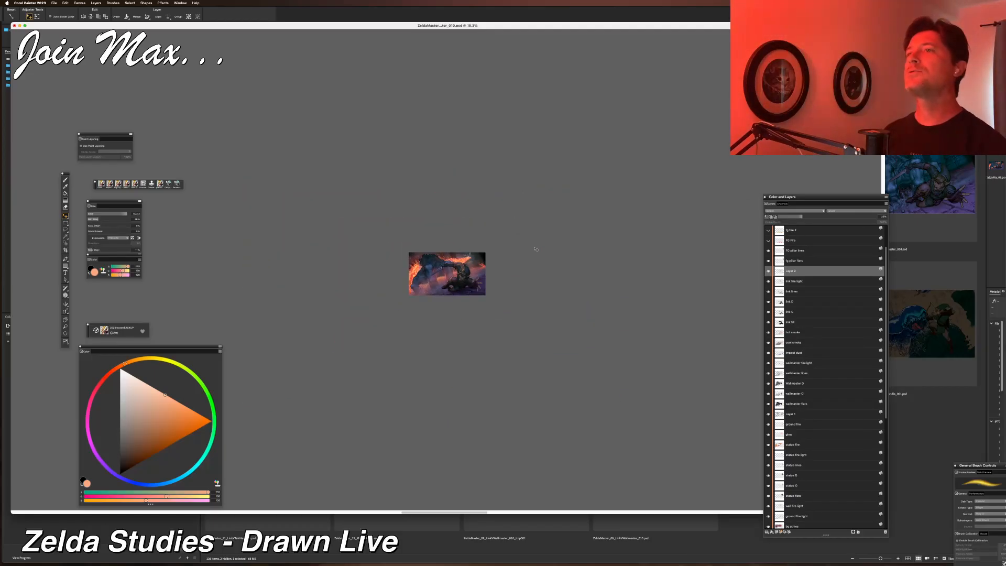
{"action": "scroll", "coordinate": [535, 249], "scroll_direction": "up", "scroll_amount": 2}
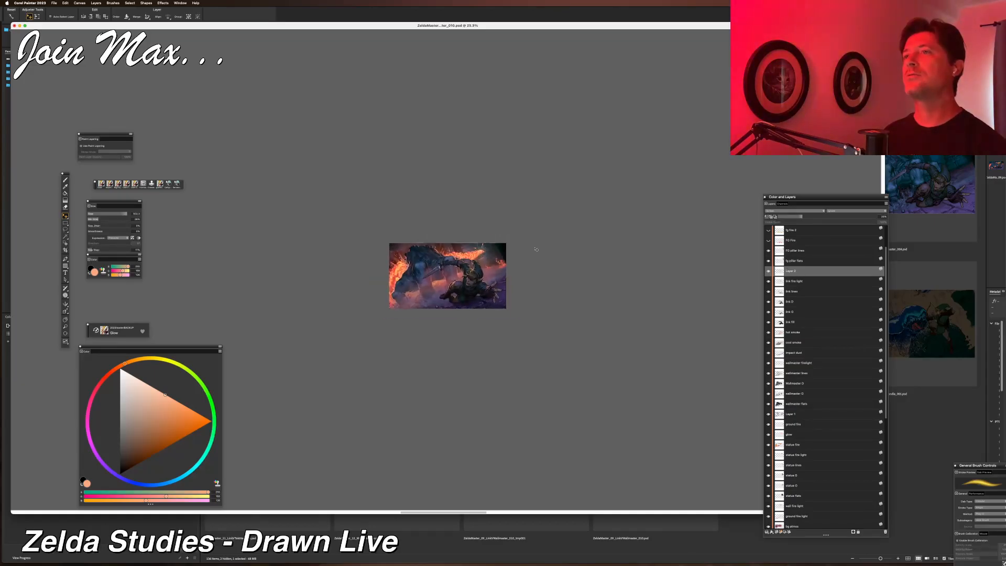
{"action": "scroll", "coordinate": [536, 249], "scroll_direction": "down", "scroll_amount": 1}
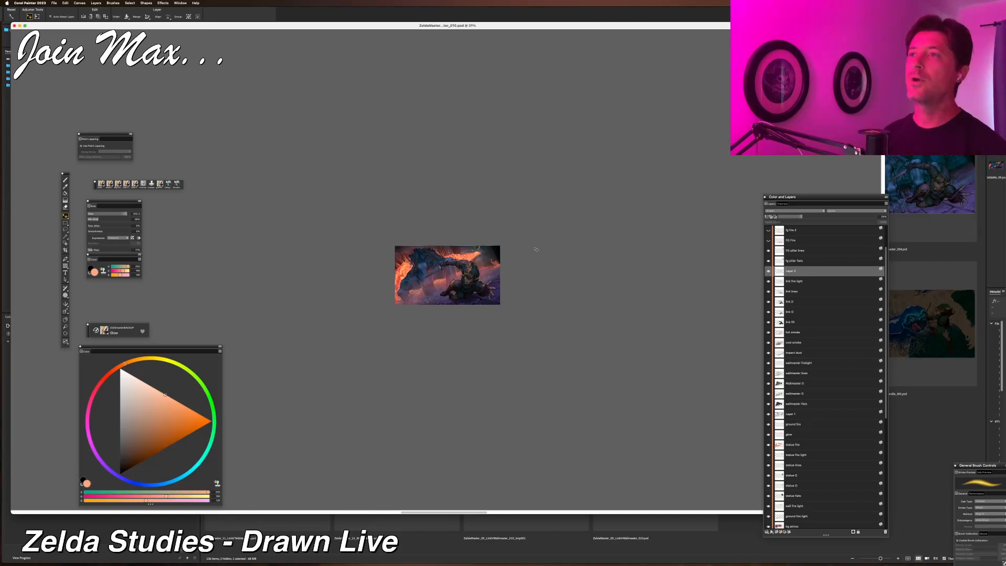
{"action": "scroll", "coordinate": [536, 250], "scroll_direction": "up", "scroll_amount": 6}
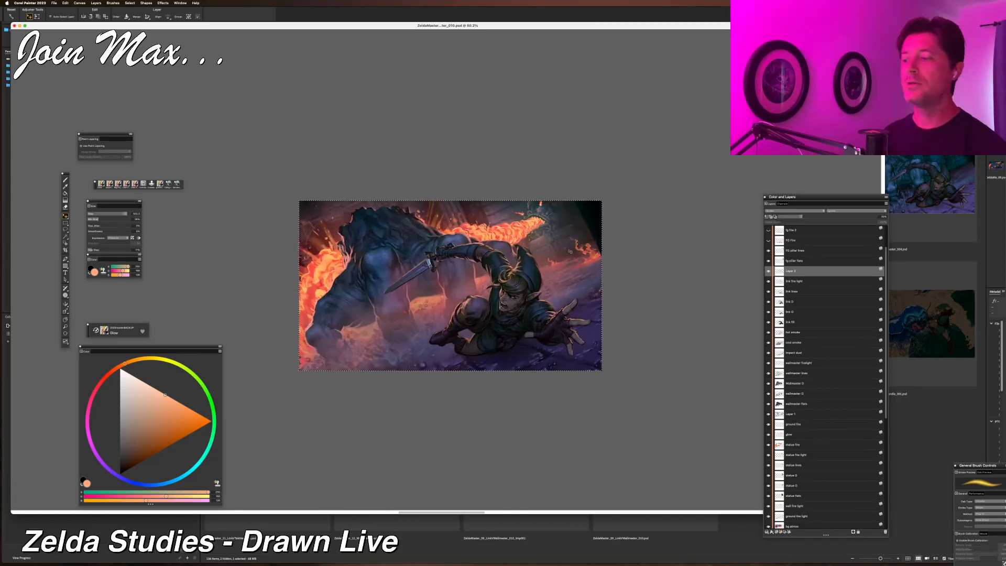
{"action": "key", "text": "super+shift+n"}
{"action": "left_click_drag", "start_coordinate": [799, 272], "coordinate": [792, 231]}
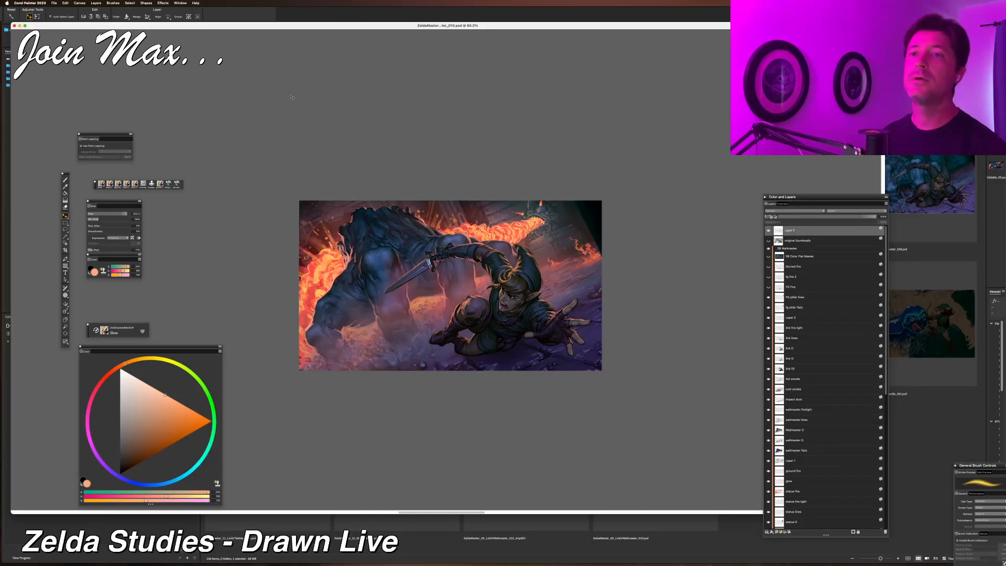
{"action": "left_click", "coordinate": [163, 3]}
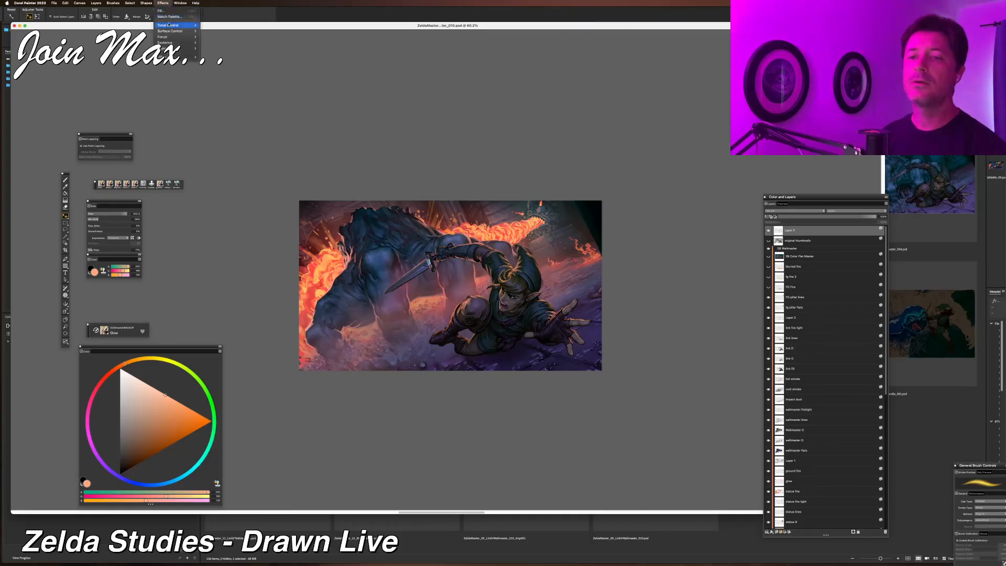
{"action": "mouse_move", "coordinate": [173, 25]}
{"action": "left_click", "coordinate": [217, 42]}
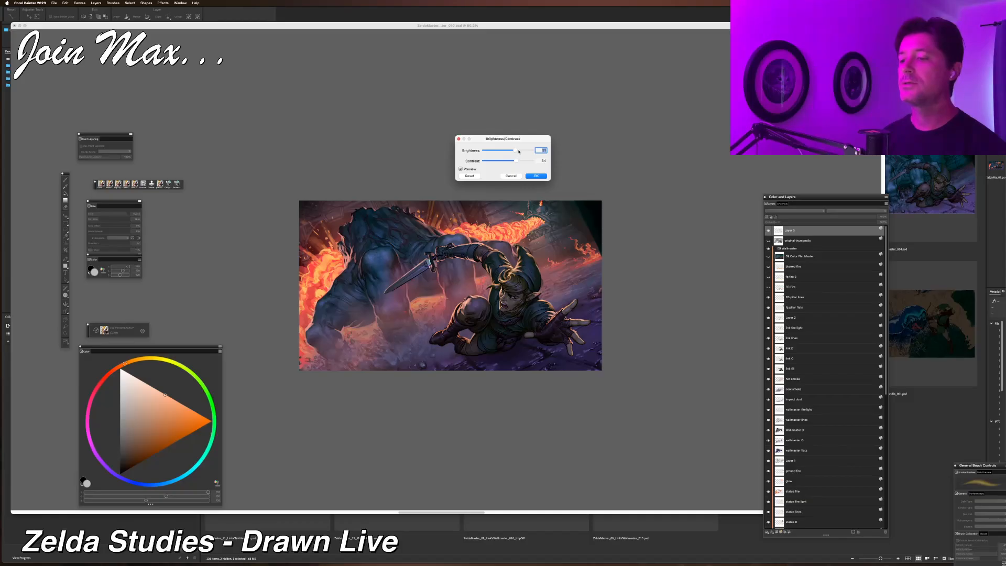
{"action": "left_click", "coordinate": [471, 176]}
{"action": "left_click_drag", "start_coordinate": [508, 151], "coordinate": [522, 150]}
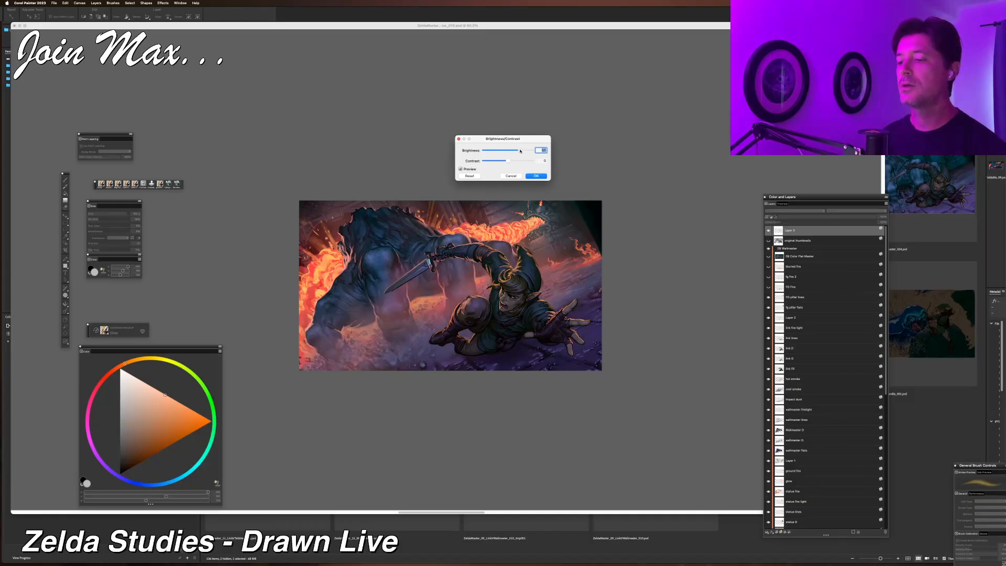
{"action": "left_click", "coordinate": [511, 176]}
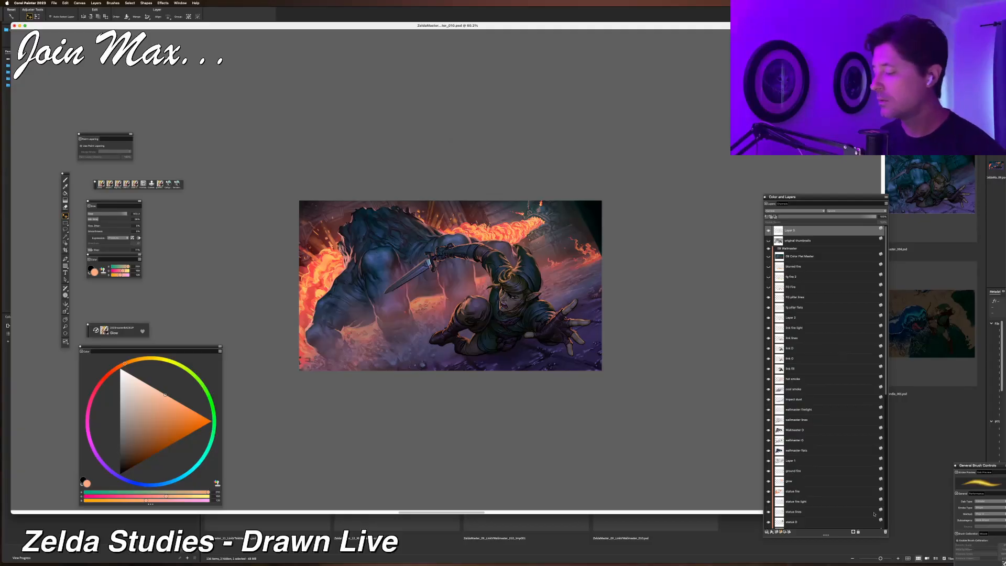
{"action": "left_click", "coordinate": [886, 531]}
Copy the whole image and paste it as a new layer at the top of the stack.
{"action": "key", "text": "super+a"}
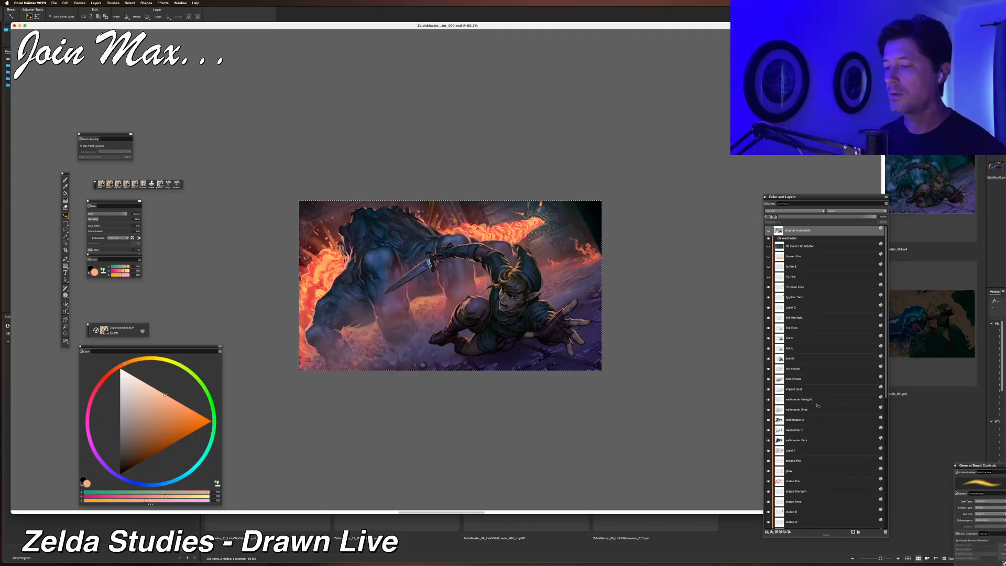
{"action": "key", "text": "super+c"}
{"action": "key", "text": "super+v"}
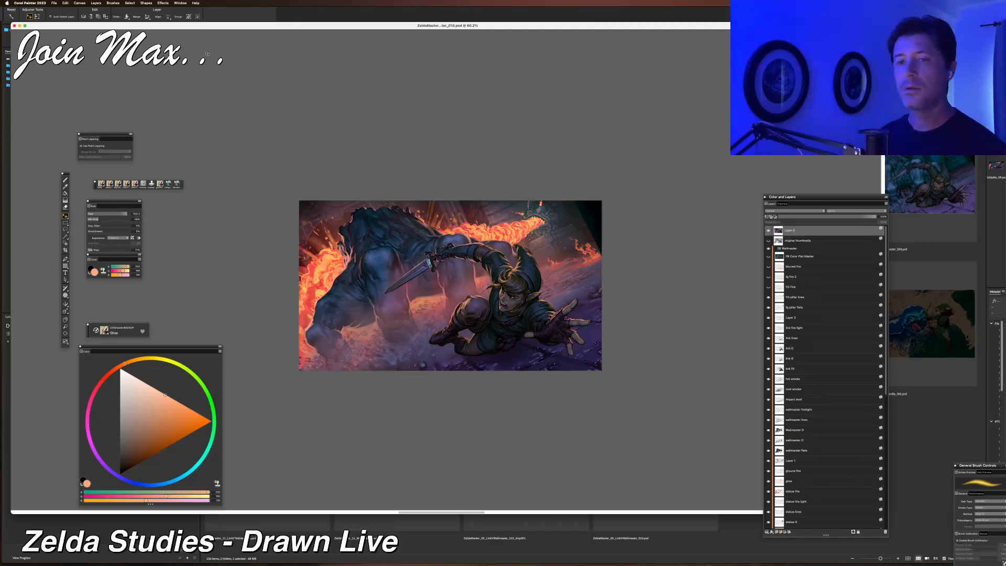
Apply Brightness/Contrast to the pasted layer, raising contrast to 37 and slightly adjusting brightness.
{"action": "left_click", "coordinate": [164, 5]}
{"action": "left_click", "coordinate": [170, 10]}
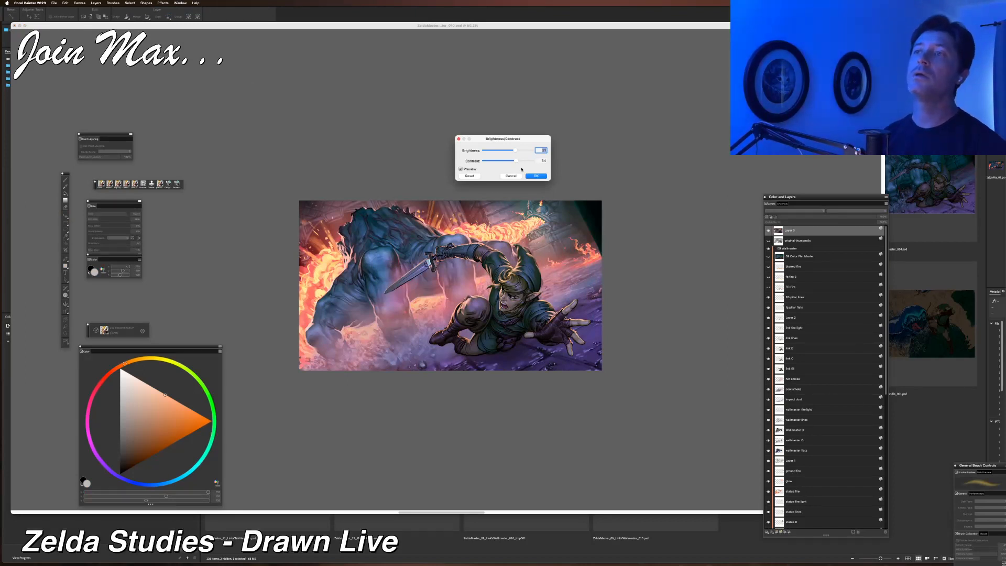
{"action": "left_click_drag", "start_coordinate": [516, 150], "coordinate": [525, 161]}
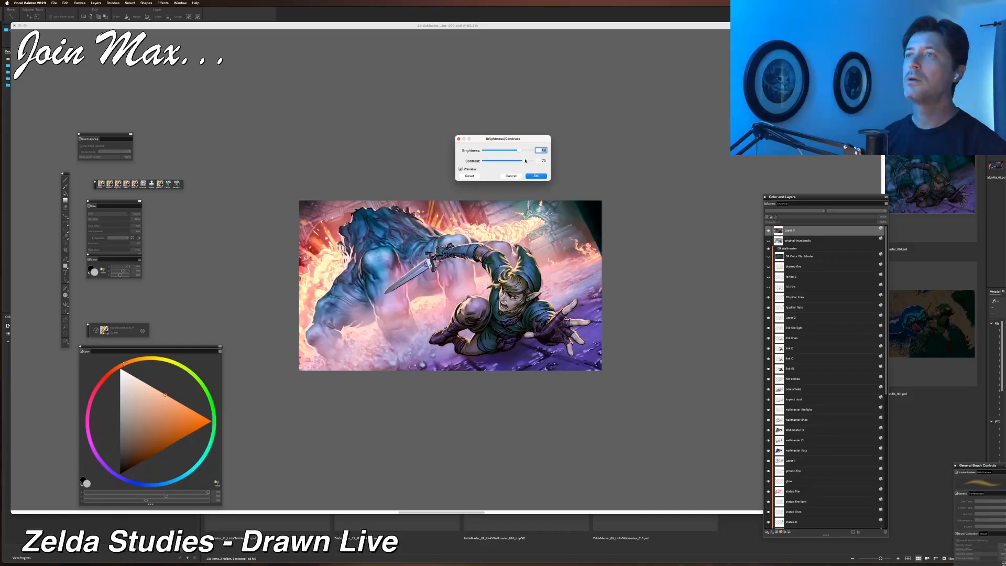
{"action": "left_click", "coordinate": [513, 153]}
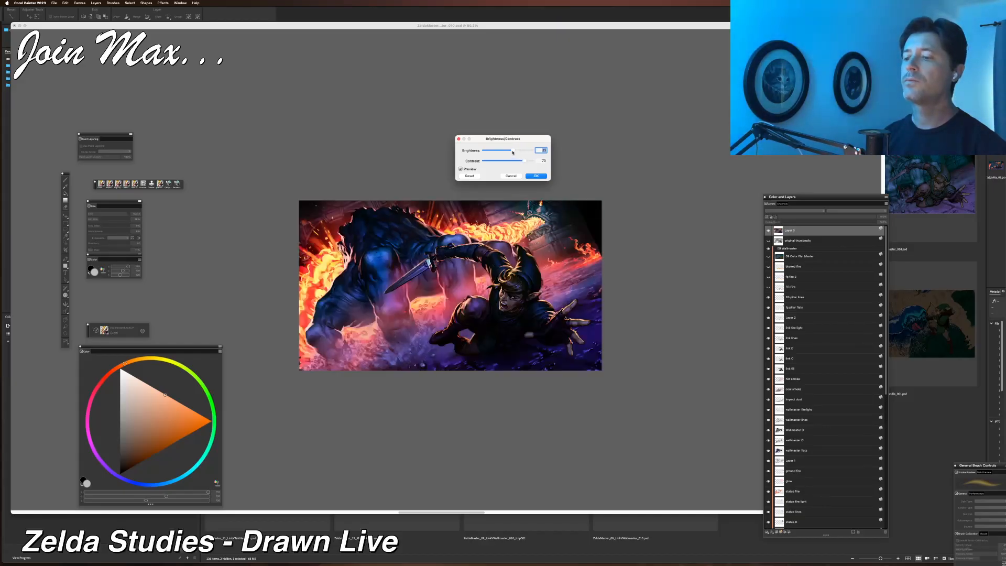
{"action": "left_click_drag", "start_coordinate": [512, 151], "coordinate": [515, 150]}
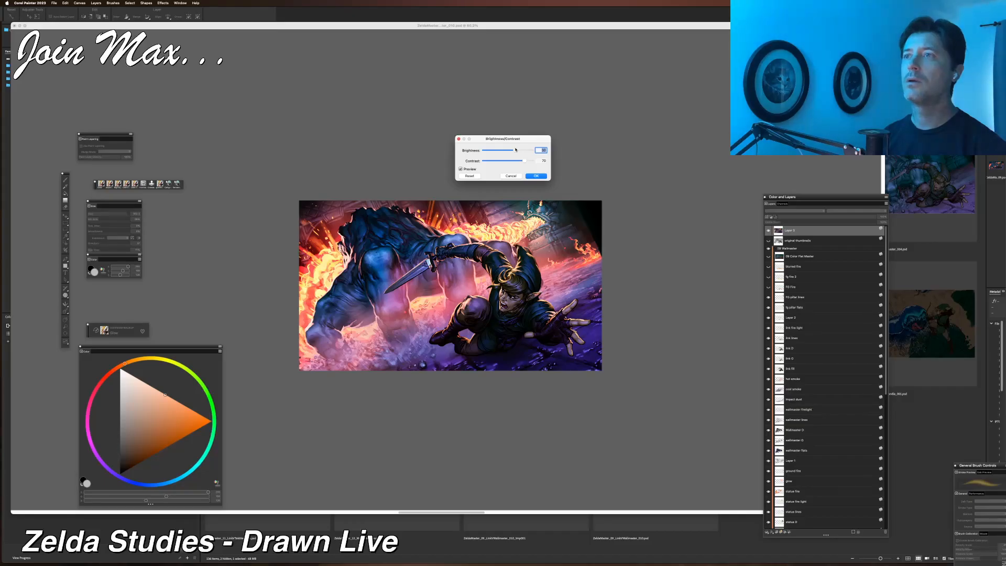
{"action": "left_click_drag", "start_coordinate": [515, 150], "coordinate": [517, 150]}
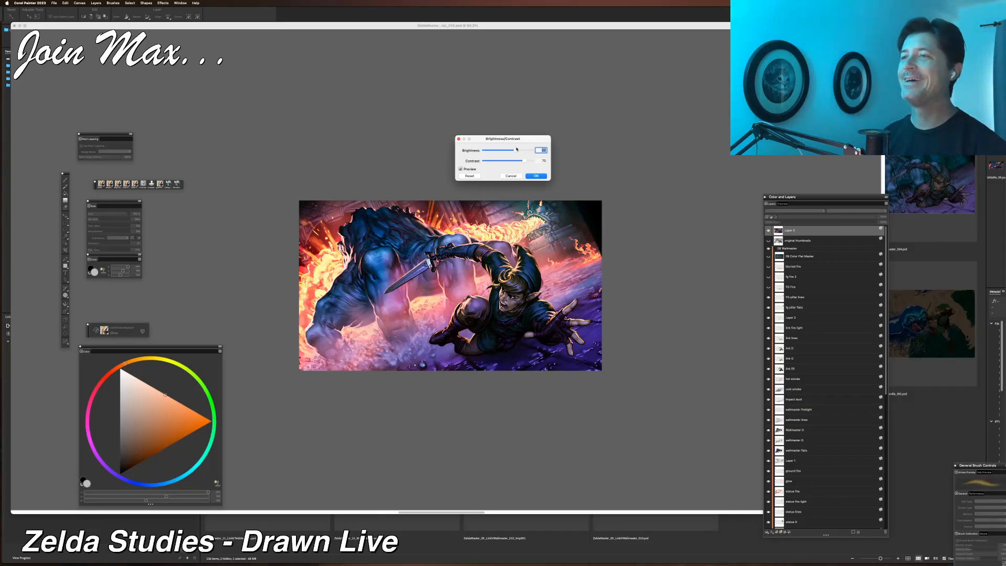
{"action": "left_click_drag", "start_coordinate": [516, 149], "coordinate": [518, 149]}
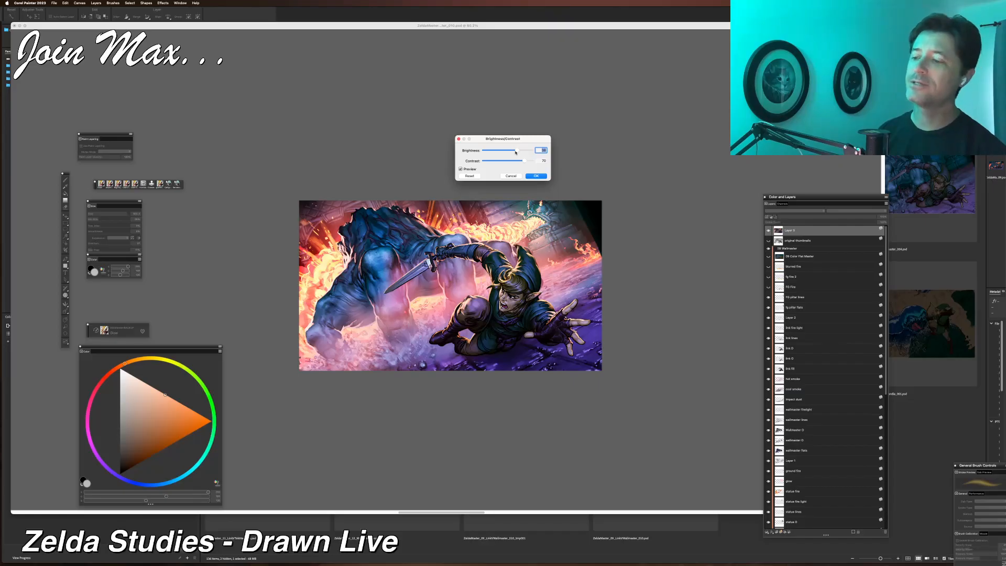
{"action": "left_click", "coordinate": [514, 161]}
{"action": "mouse_move", "coordinate": [515, 161]}
{"action": "left_mouse_down"}
{"action": "mouse_move", "coordinate": [524, 160]}
{"action": "mouse_move", "coordinate": [515, 150]}
{"action": "left_mouse_up"}
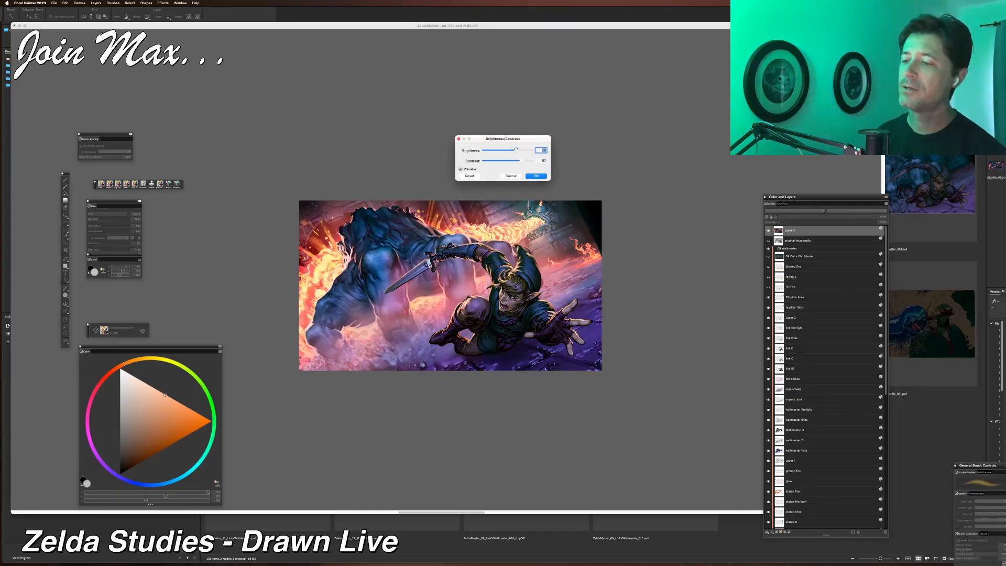
{"action": "left_click", "coordinate": [536, 175]}
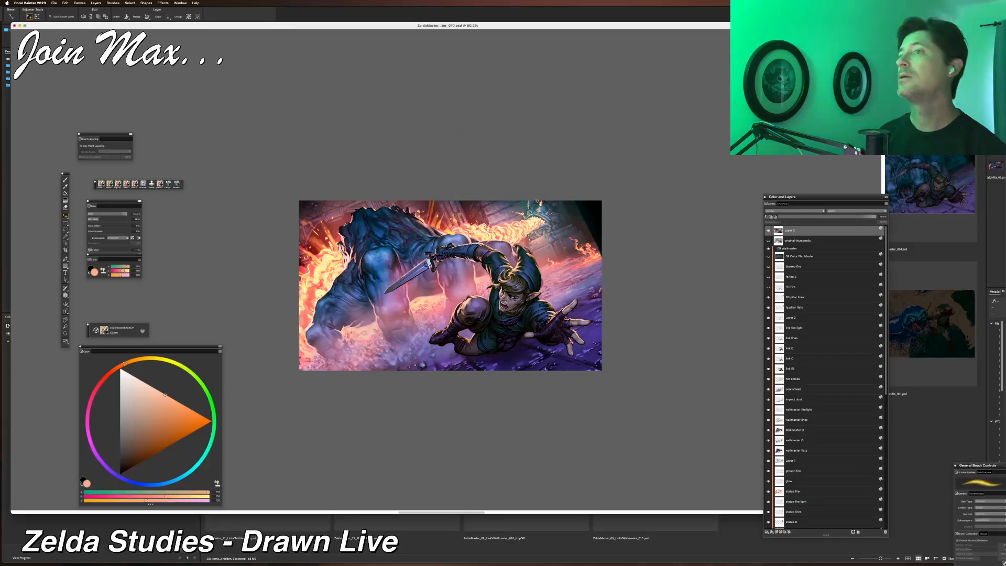
Zoom and pan across the painting to evaluate the contrast-boosted layer at different sizes.
{"action": "scroll", "coordinate": [534, 209], "scroll_direction": "down", "scroll_amount": 12}
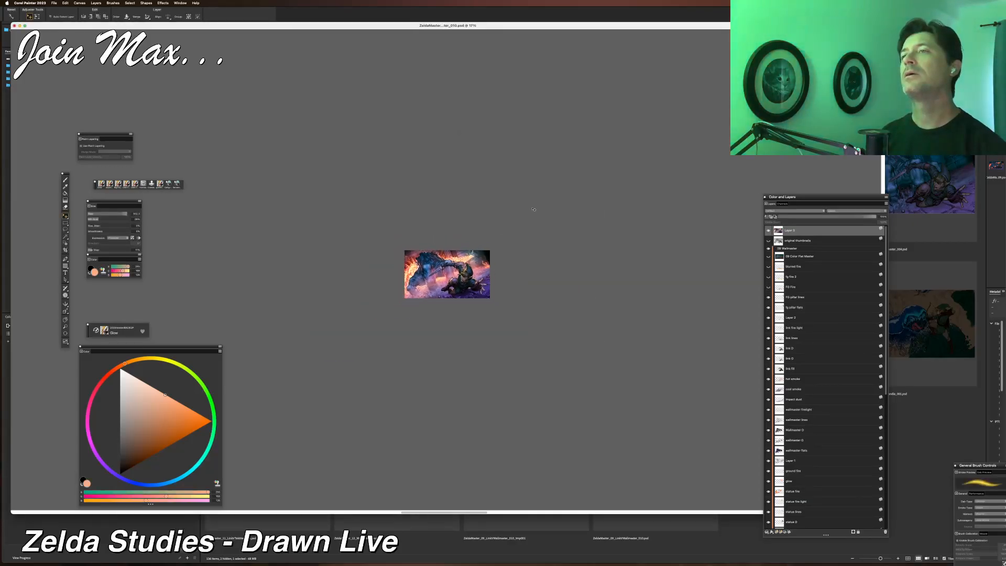
{"action": "scroll", "coordinate": [534, 209], "scroll_direction": "down", "scroll_amount": 2}
{"action": "scroll", "coordinate": [534, 209], "scroll_direction": "up", "scroll_amount": 8}
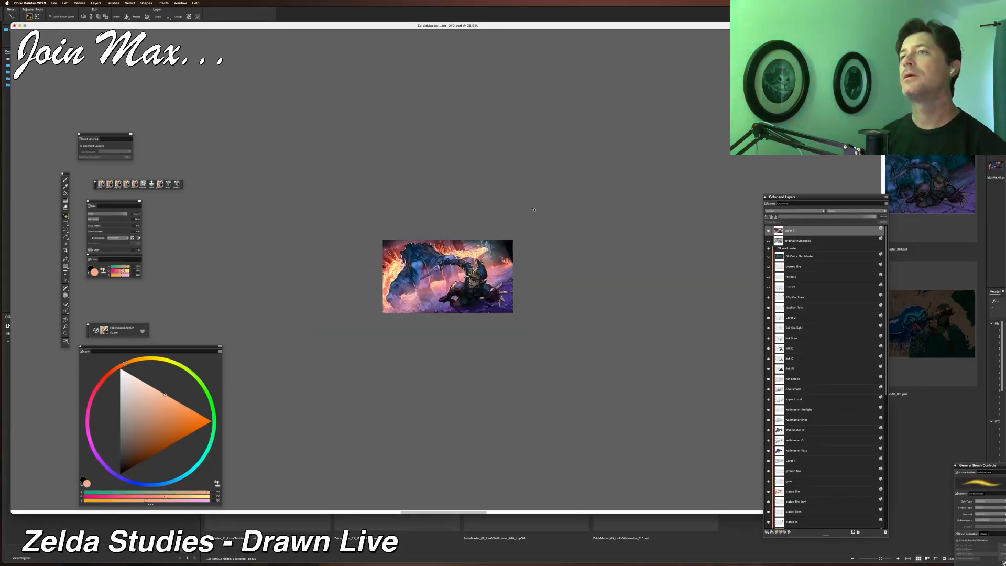
{"action": "scroll", "coordinate": [534, 209], "scroll_direction": "up", "scroll_amount": 4}
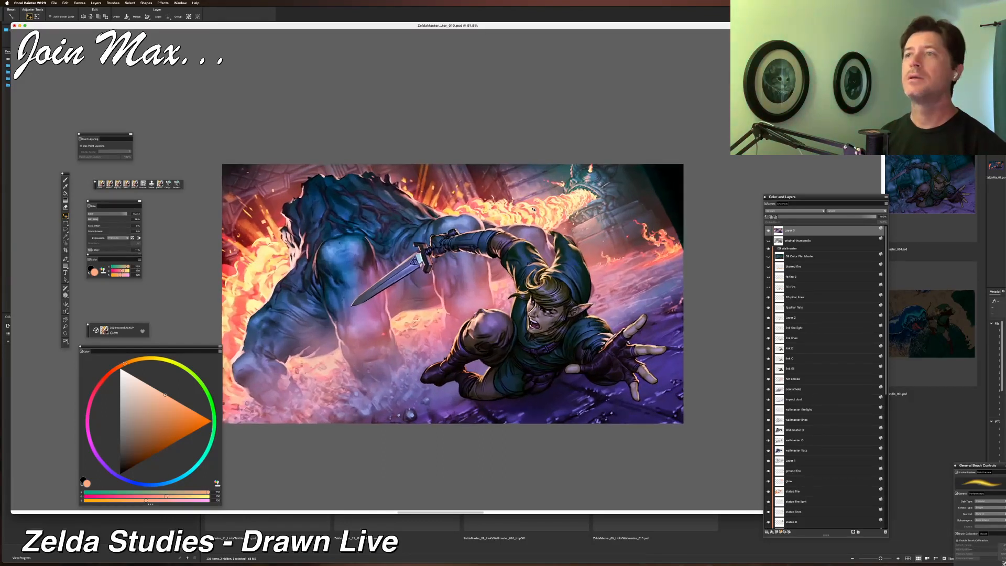
{"action": "left_click_drag", "start_coordinate": [541, 265], "coordinate": [533, 237]}
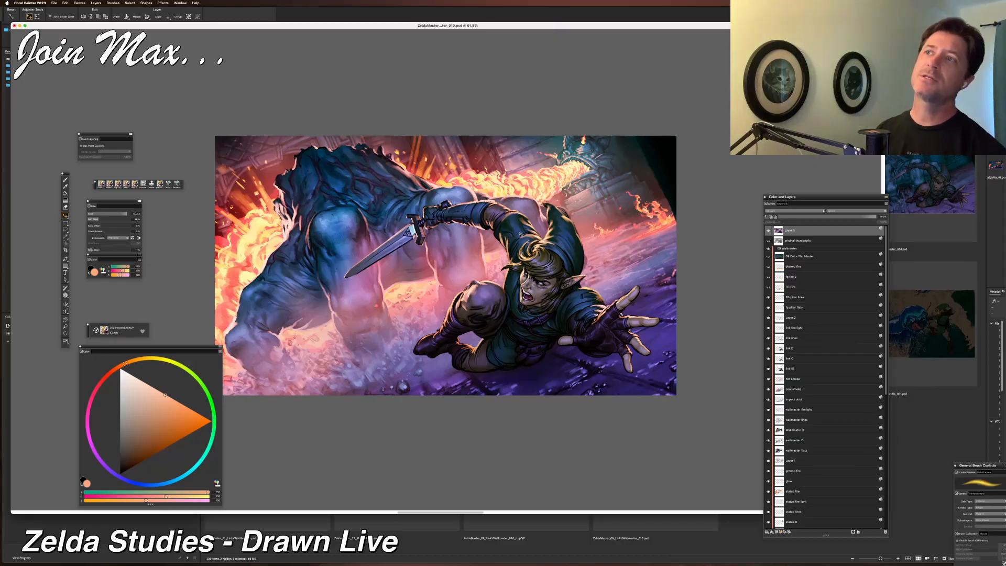
{"action": "scroll", "coordinate": [520, 234], "scroll_direction": "down", "scroll_amount": 20}
{"action": "scroll", "coordinate": [520, 235], "scroll_direction": "up", "scroll_amount": 20}
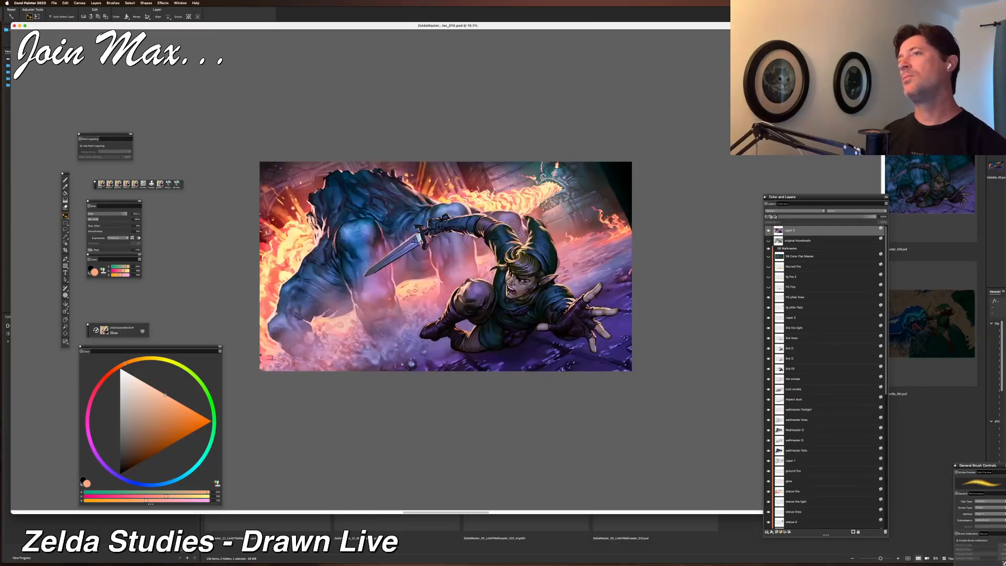
{"action": "scroll", "coordinate": [521, 235], "scroll_direction": "up", "scroll_amount": 4}
{"action": "scroll", "coordinate": [521, 235], "scroll_direction": "down", "scroll_amount": 2}
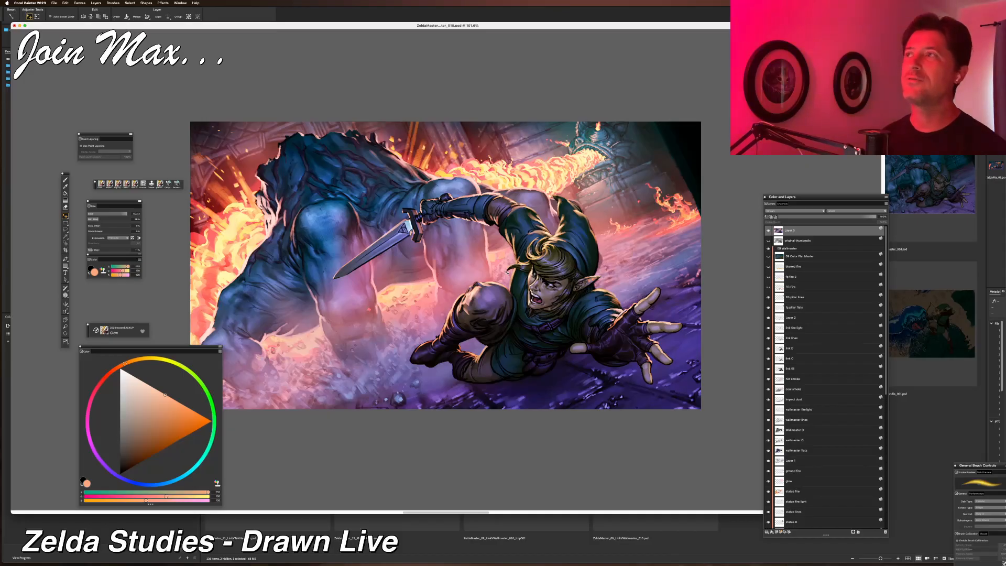
{"action": "scroll", "coordinate": [508, 272], "scroll_direction": "down", "scroll_amount": 2}
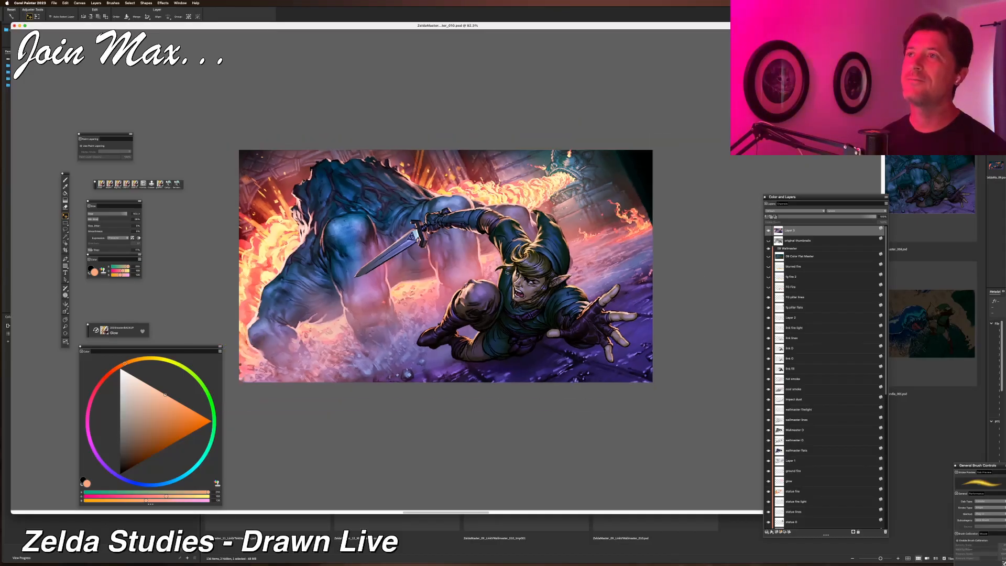
{"action": "scroll", "coordinate": [508, 272], "scroll_direction": "up", "scroll_amount": 6}
{"action": "scroll", "coordinate": [508, 273], "scroll_direction": "down", "scroll_amount": 1}
{"action": "left_click_drag", "start_coordinate": [515, 281], "coordinate": [409, 265]}
{"action": "left_click_drag", "start_coordinate": [557, 276], "coordinate": [467, 297]}
{"action": "scroll", "coordinate": [483, 300], "scroll_direction": "down", "scroll_amount": 3}
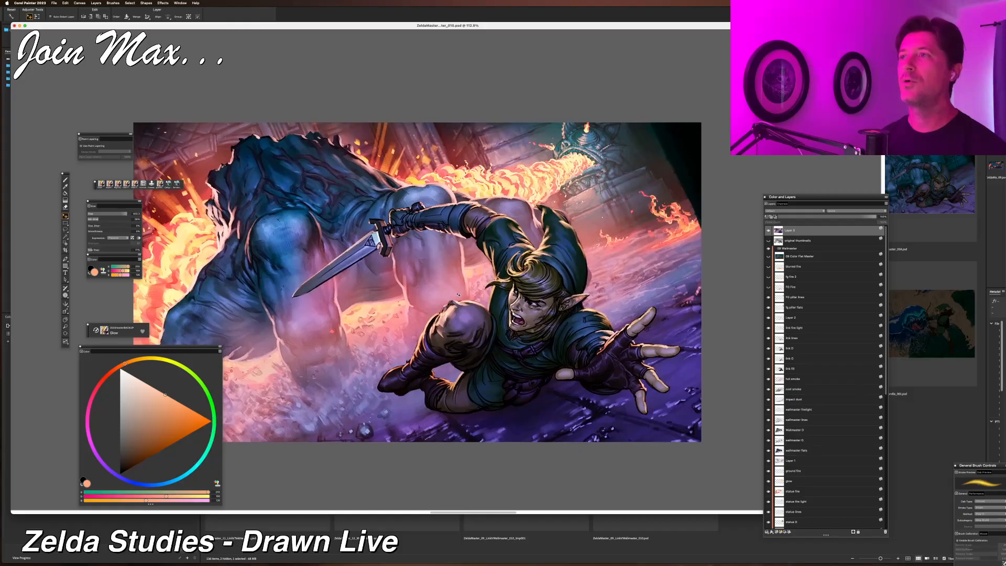
{"action": "scroll", "coordinate": [458, 295], "scroll_direction": "up", "scroll_amount": 1}
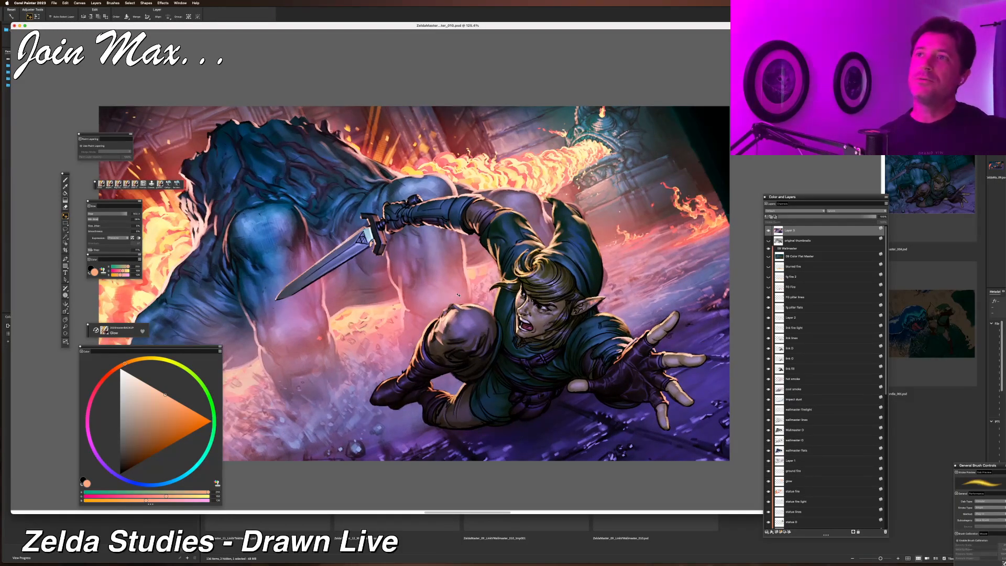
{"action": "key", "text": "b"}
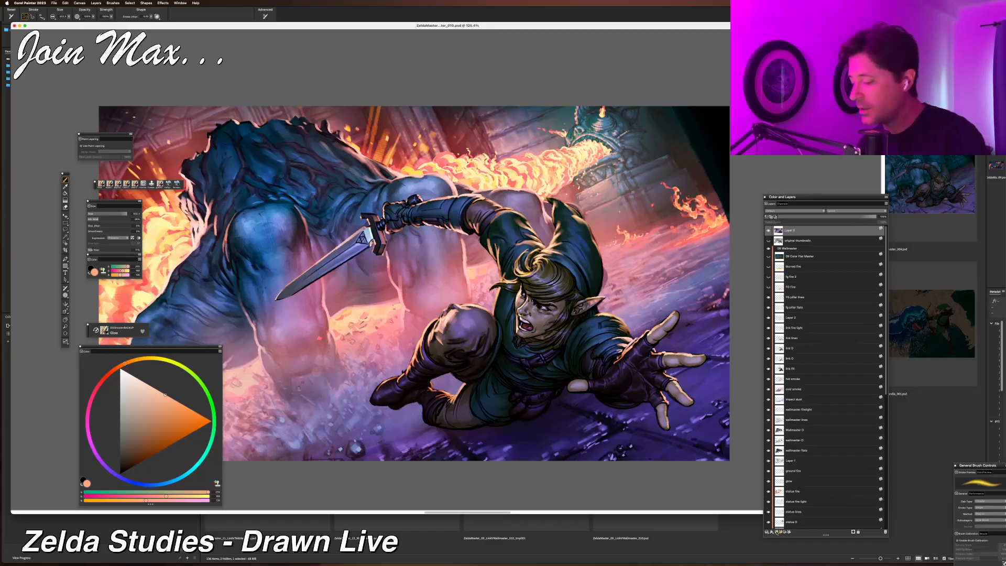